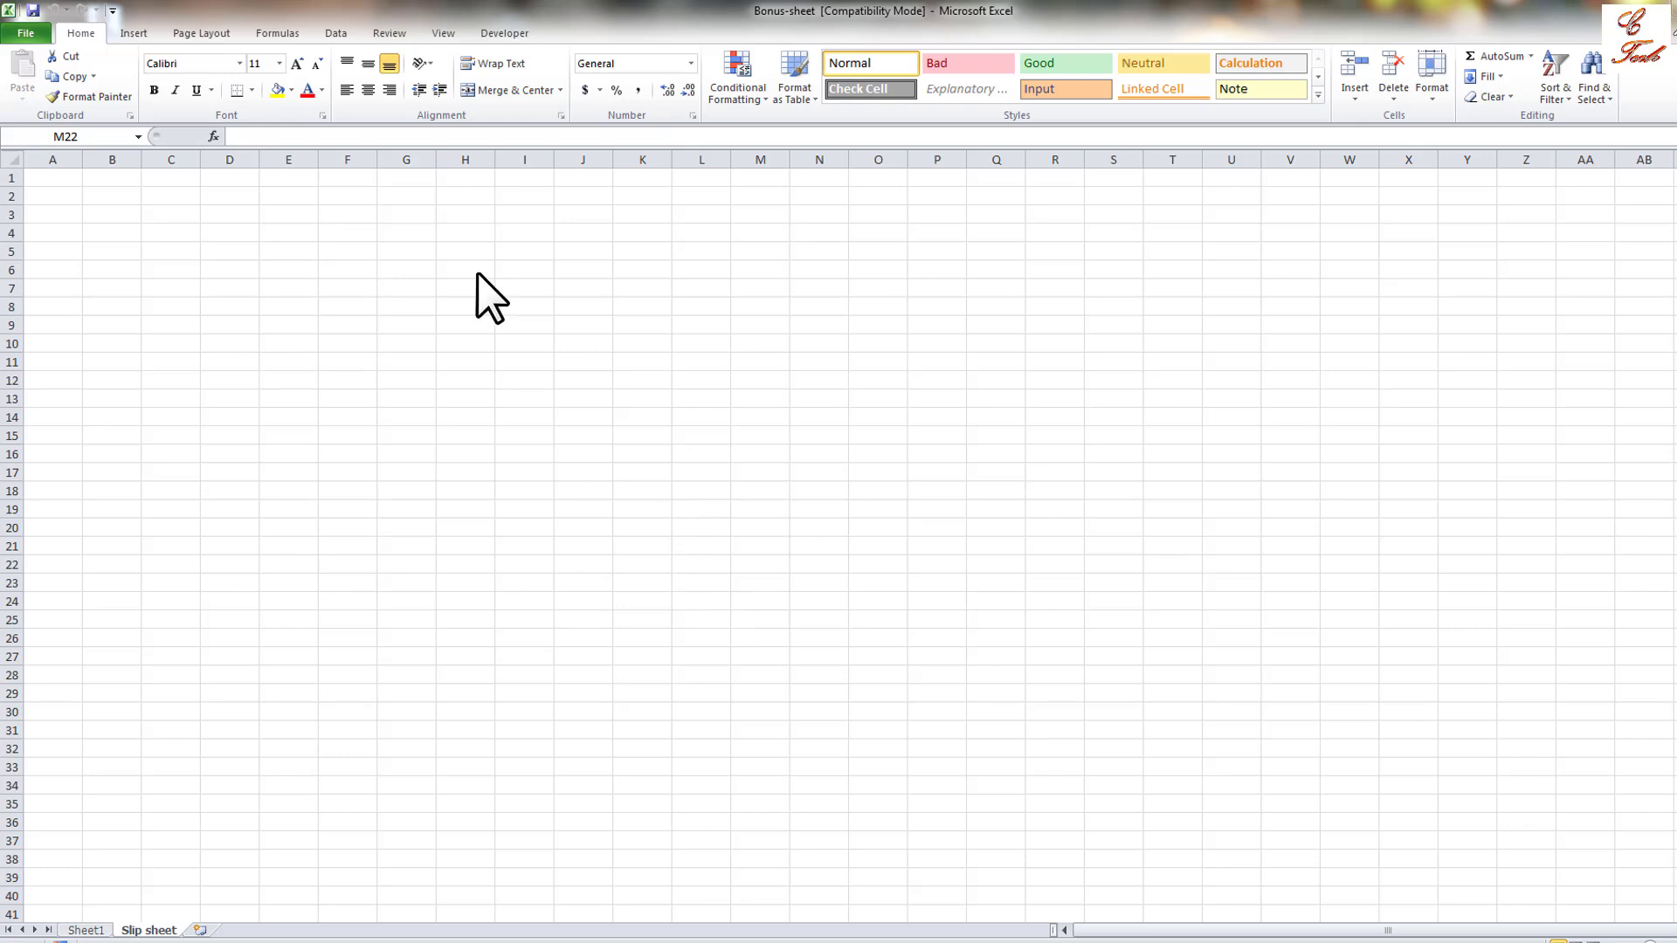
# Switch the Slip sheet to Page Layout view and return to cell A1.
pyautogui.click(438, 35)
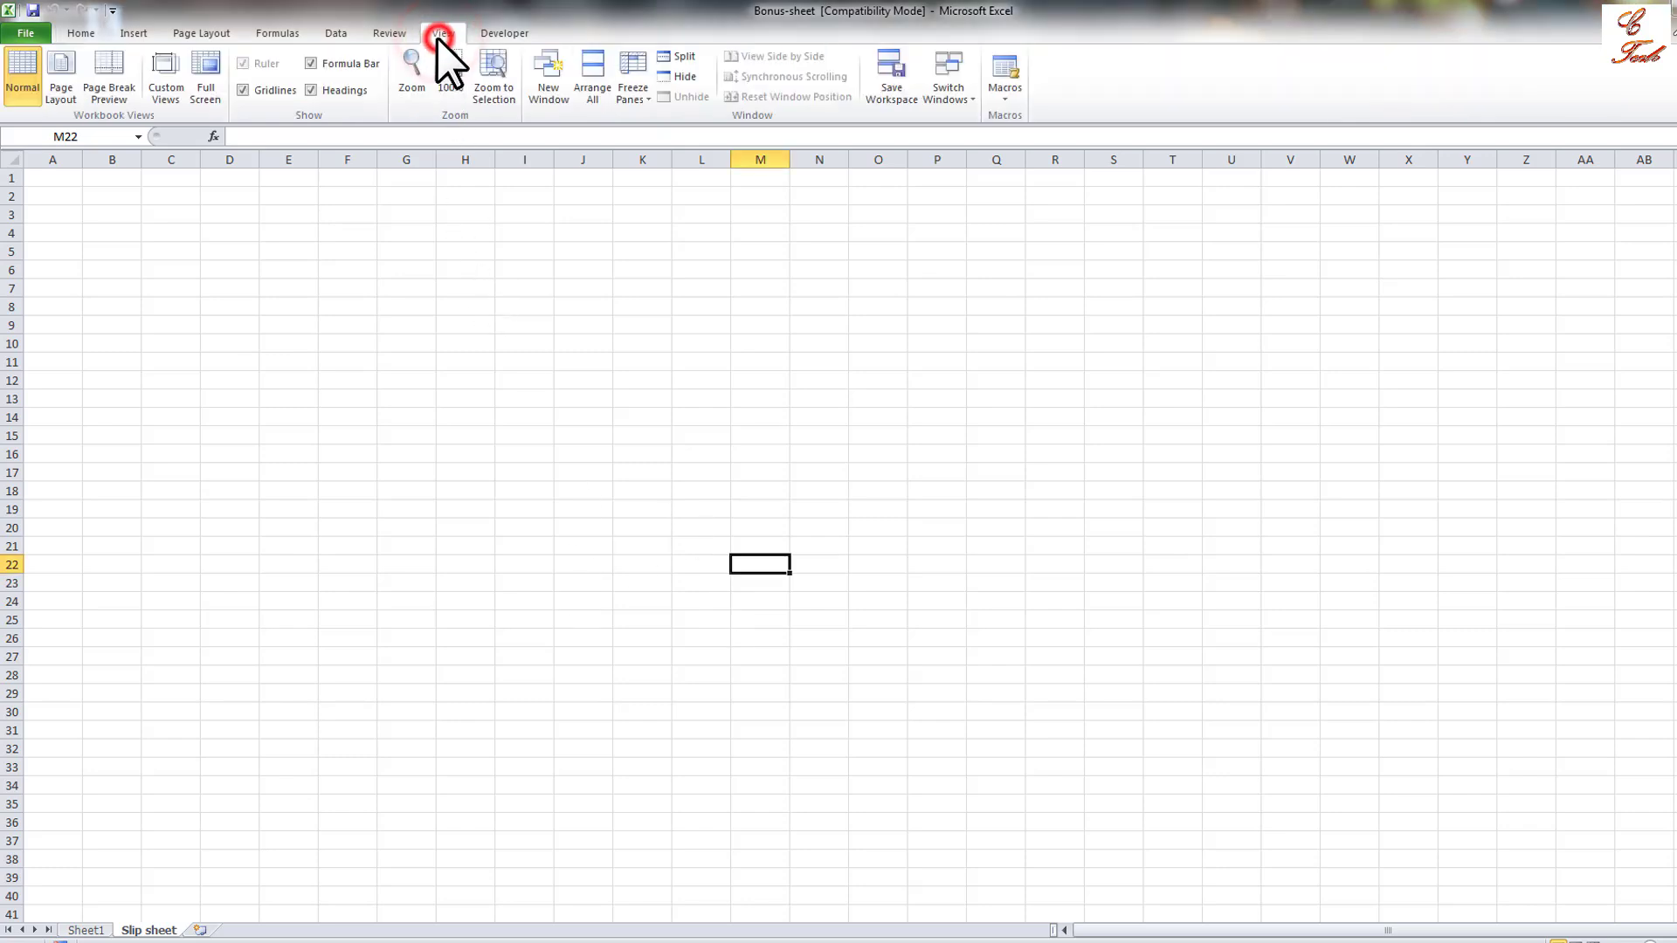
pyautogui.click(59, 94)
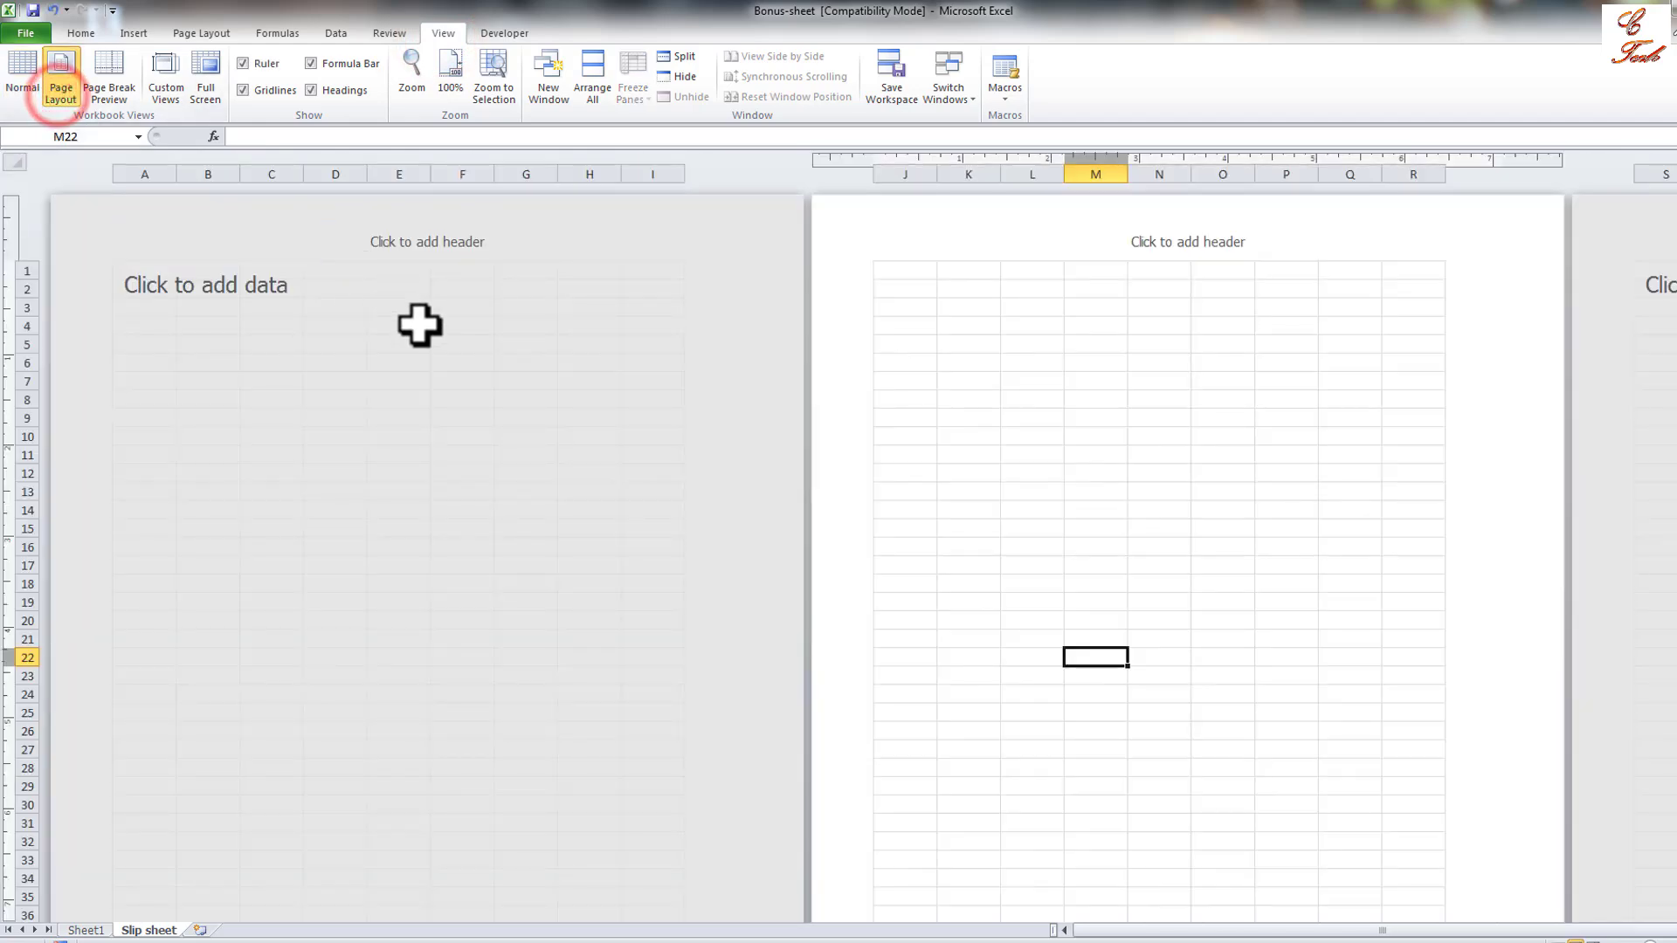
pyautogui.click(398, 398)
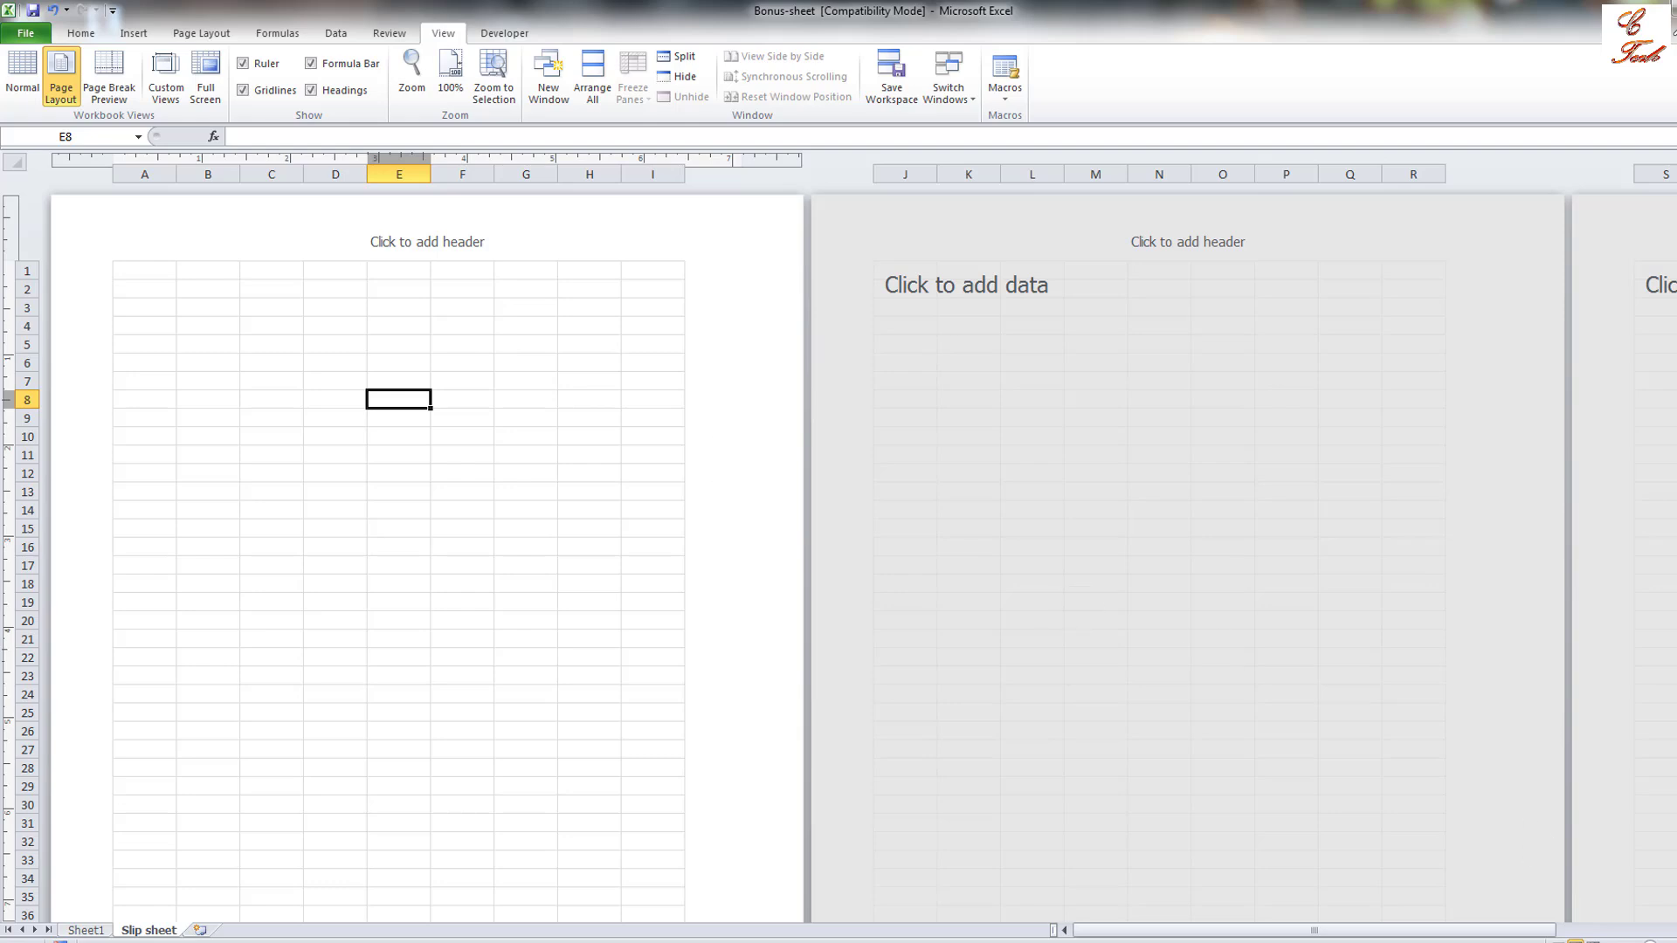
pyautogui.scroll(2, 838, 538)
pyautogui.scroll(1, 838, 538)
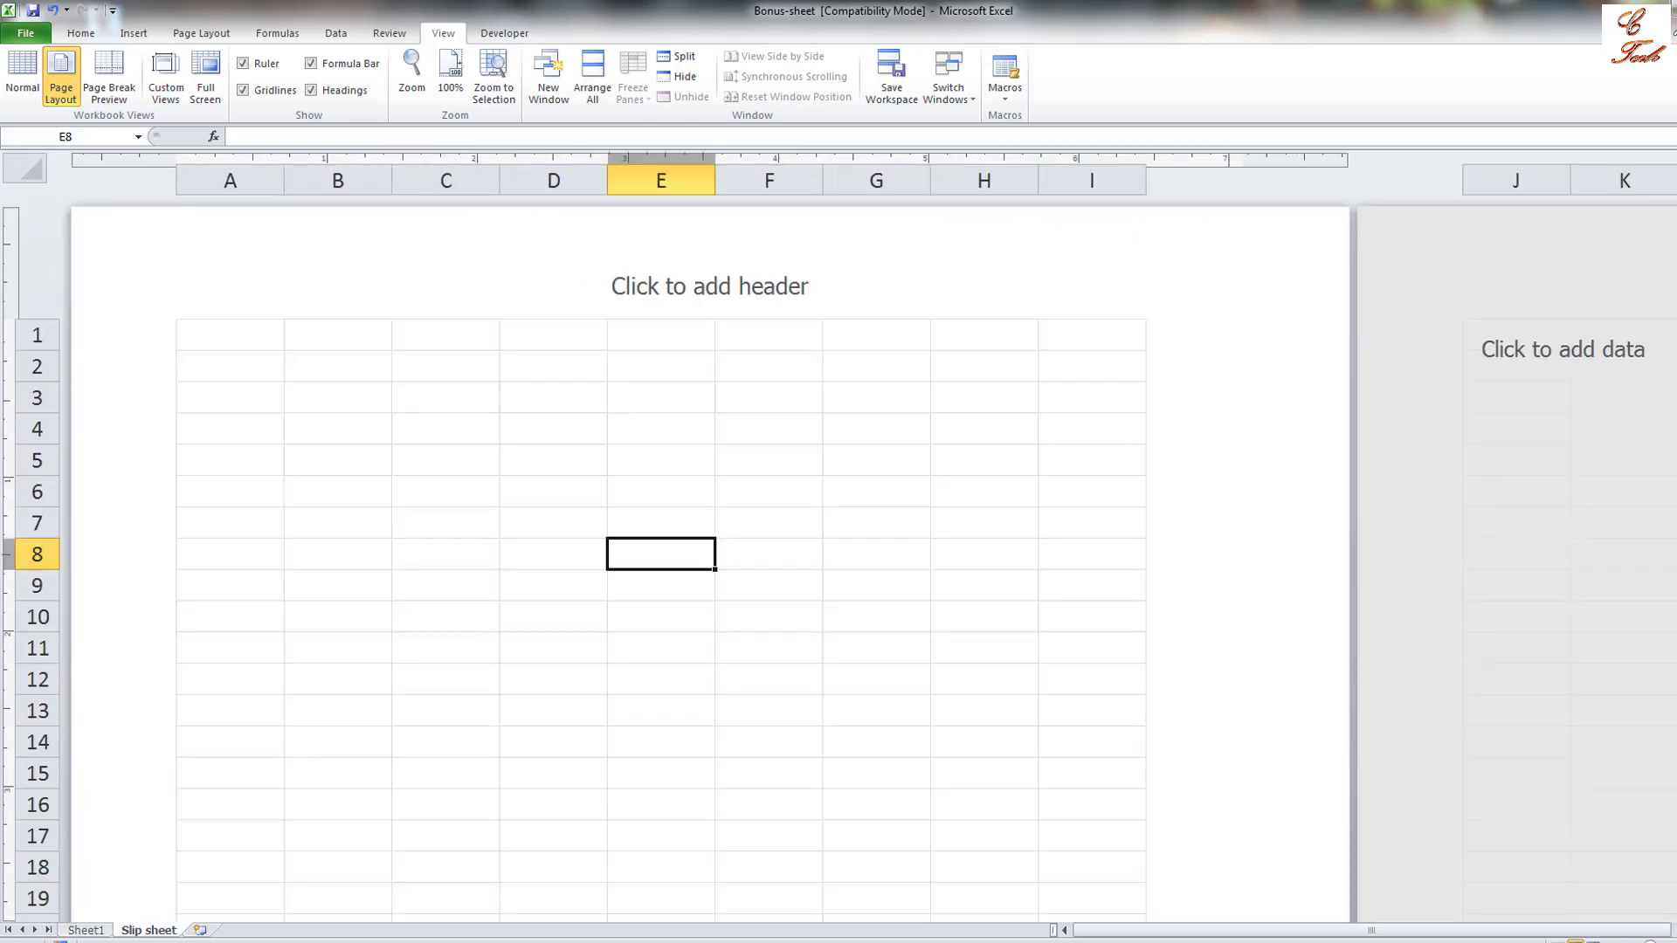
pyautogui.scroll(1, 838, 538)
pyautogui.scroll(1, 838, 538)
pyautogui.scroll(1, 839, 538)
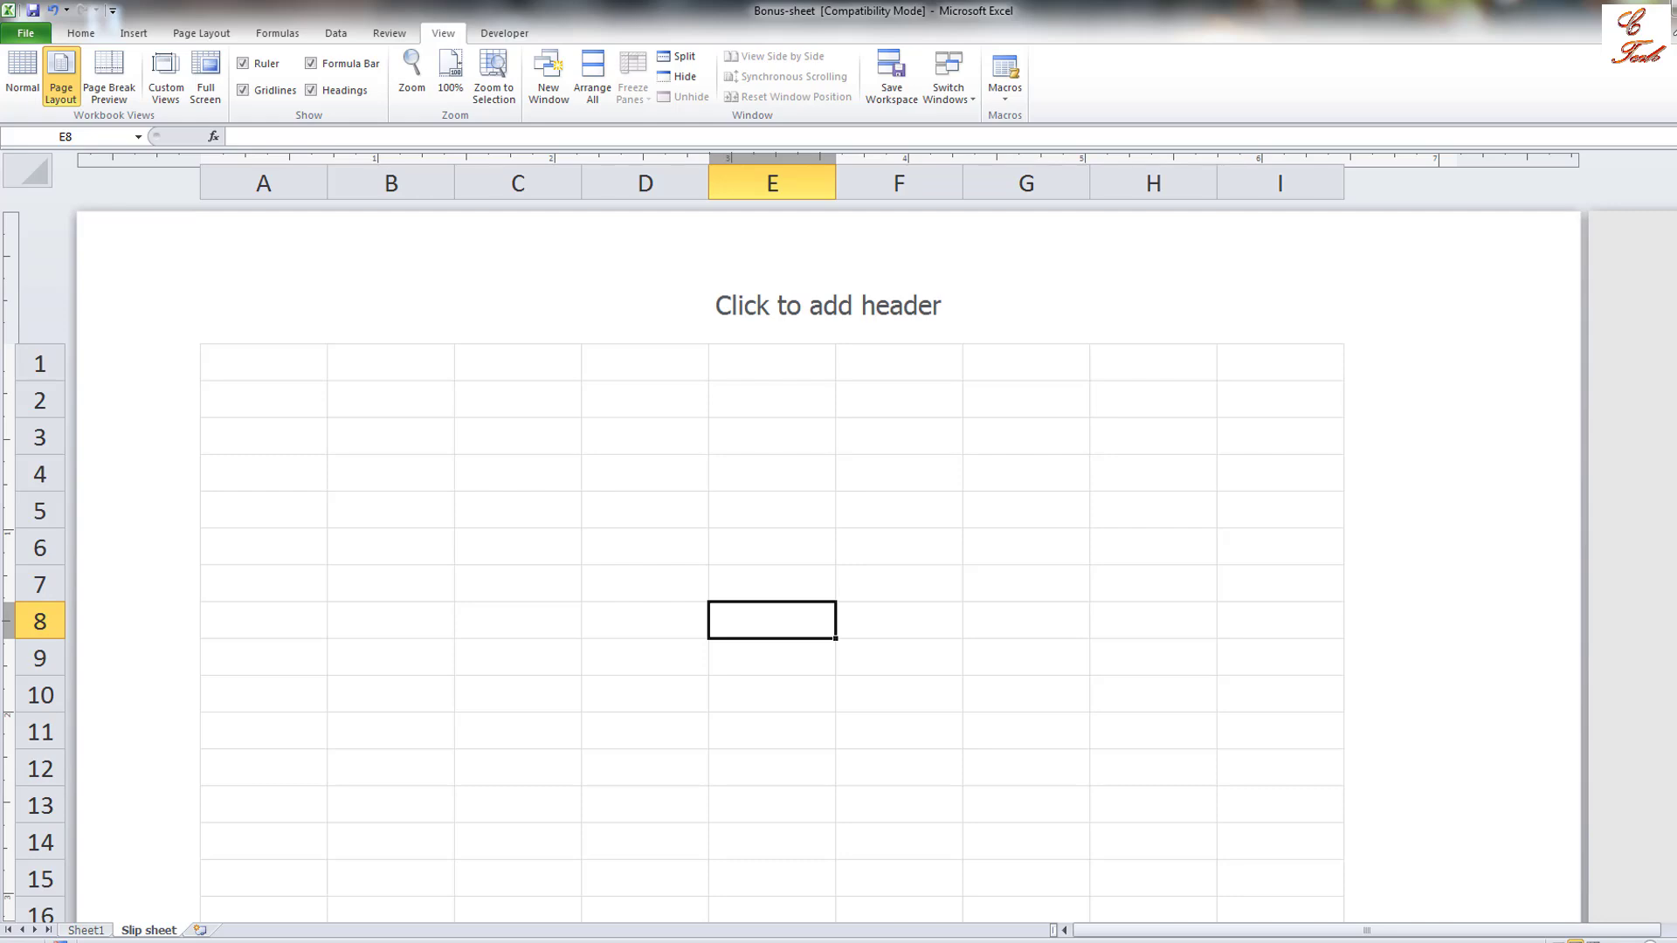
pyautogui.scroll(1, 404, 403)
pyautogui.hotkey('ctrl', 'Home')
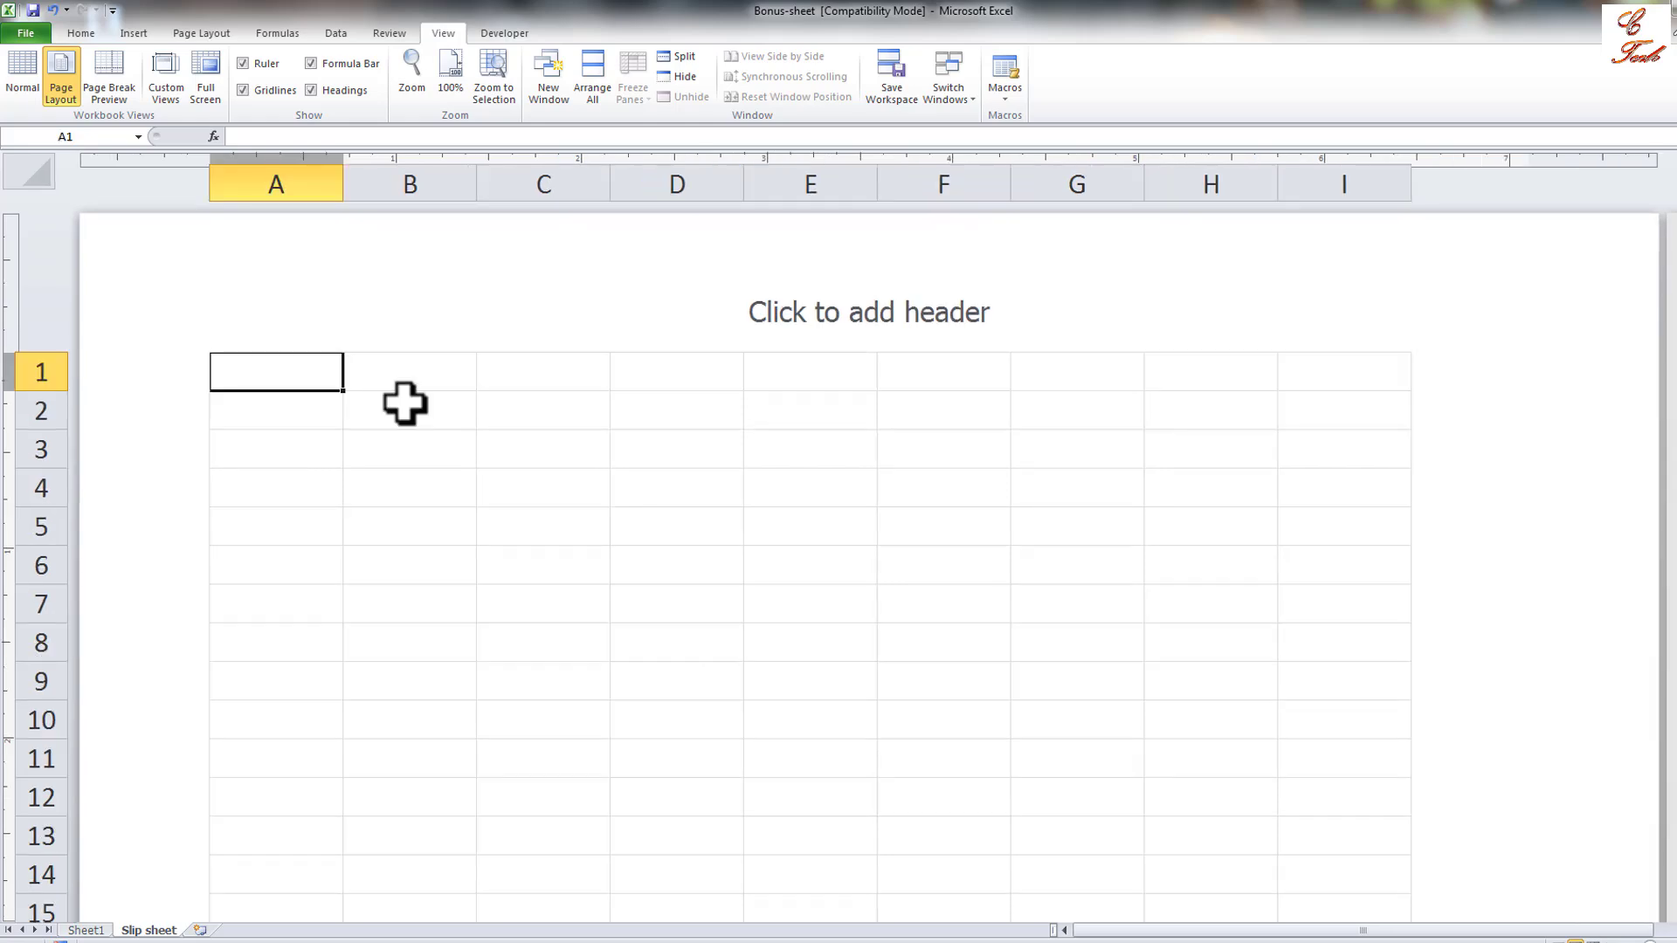
# Enter the company's postal address in A2 below the company name row.
pyautogui.moveTo(279, 372); pyautogui.dragTo(788, 385)
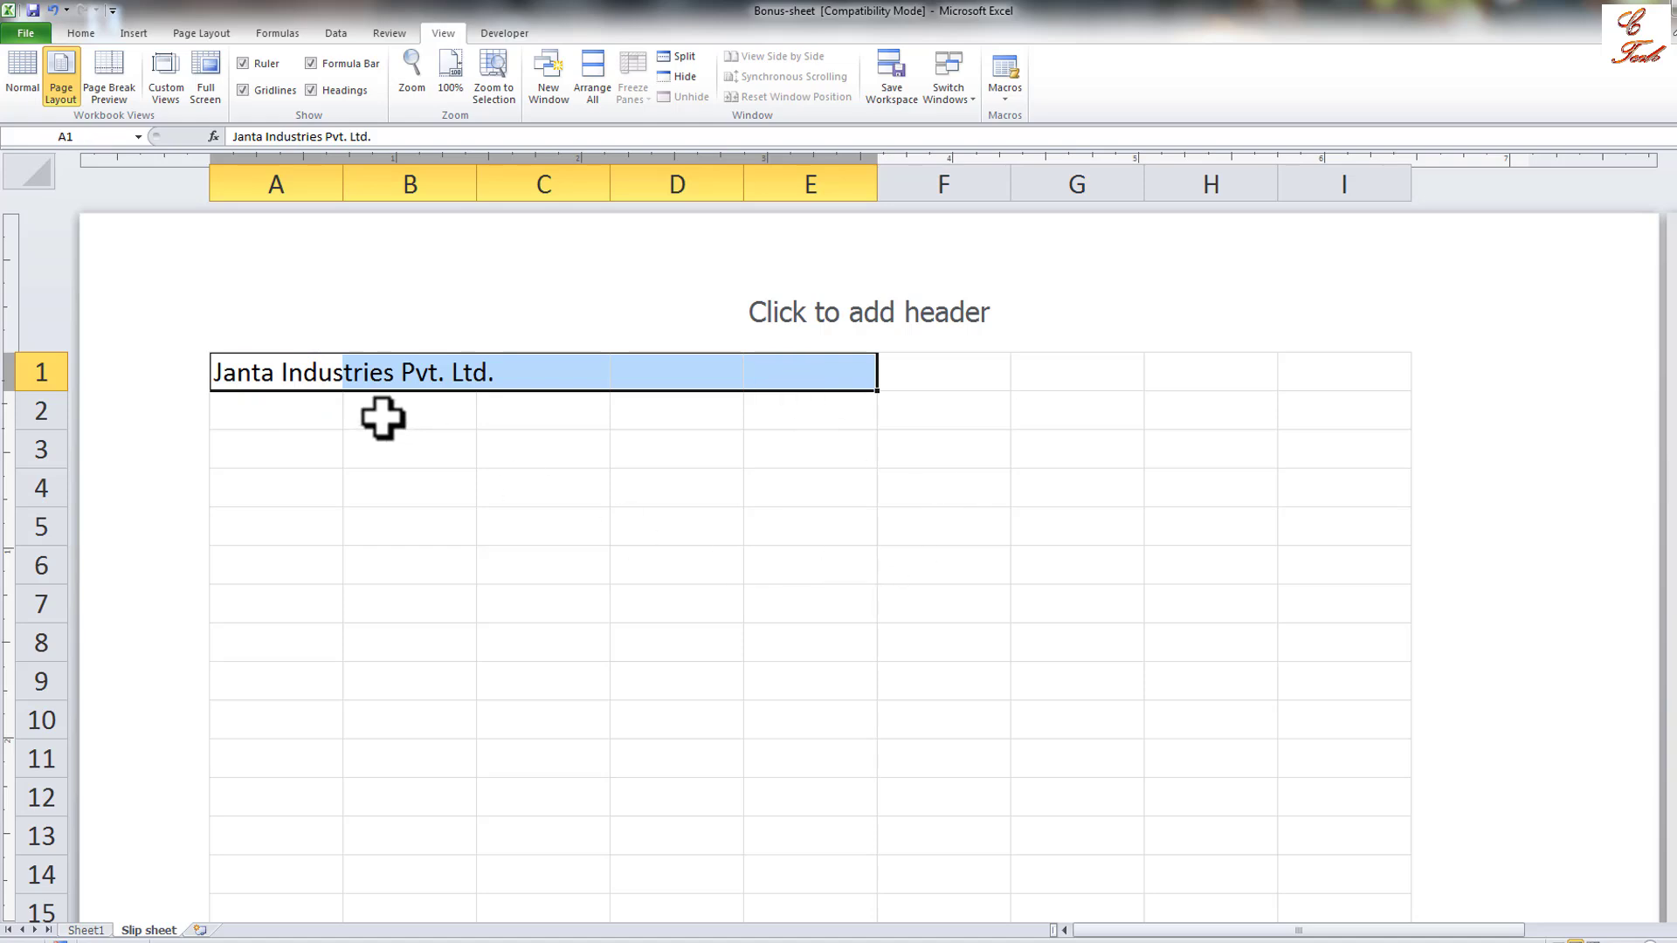
pyautogui.click(275, 425)
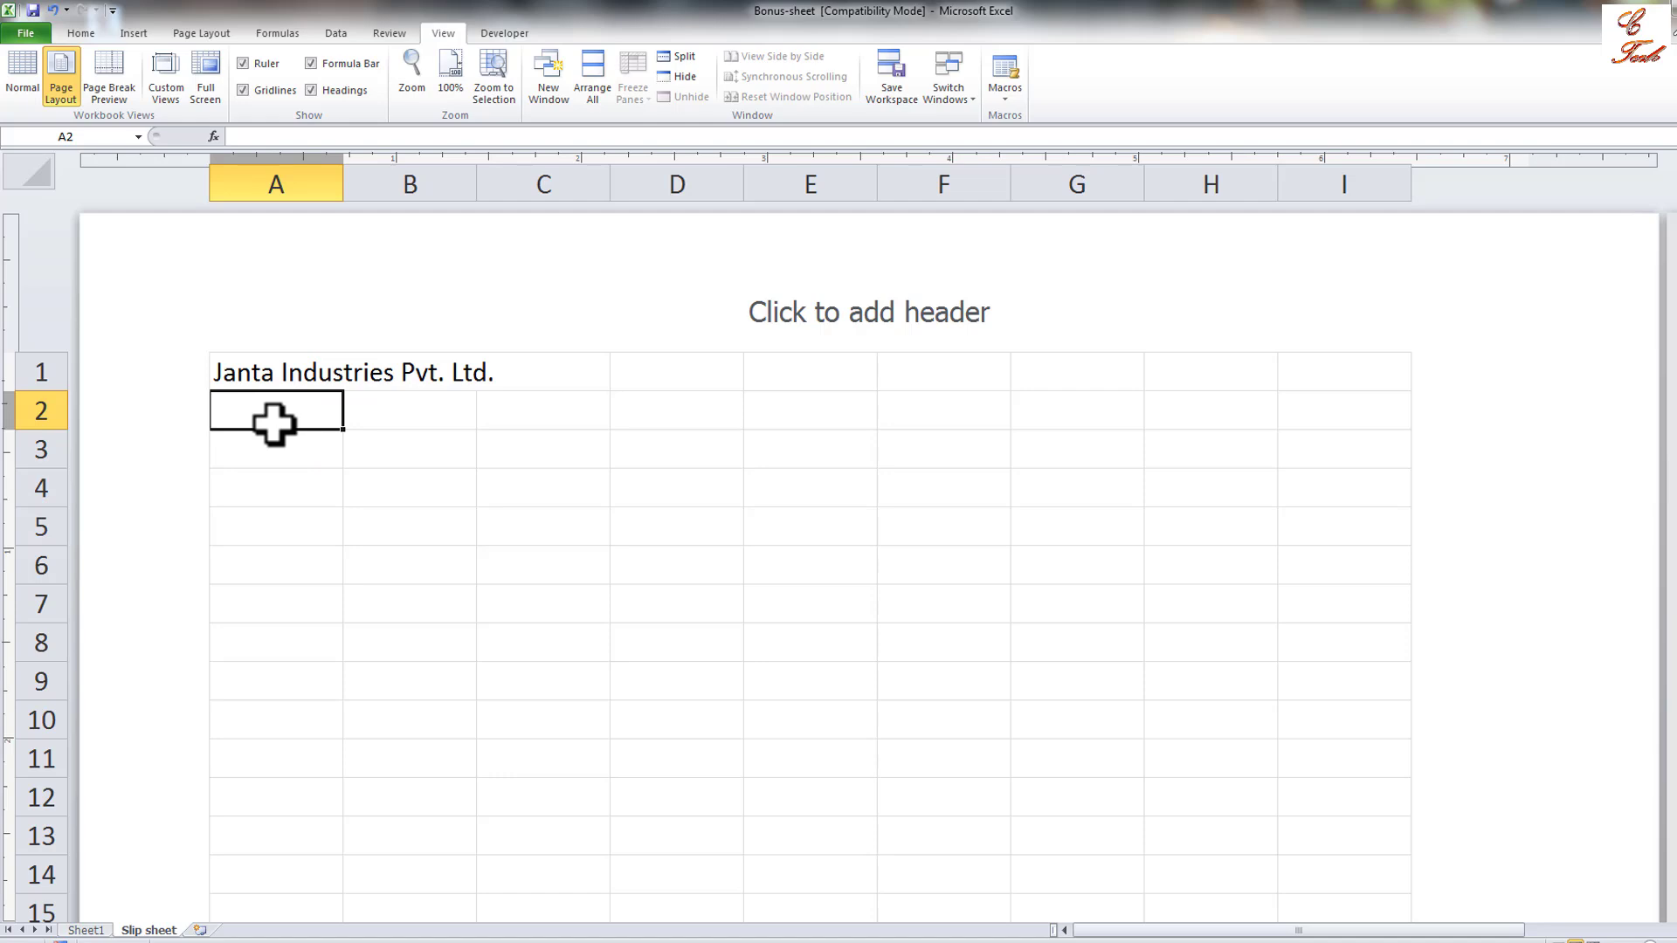
pyautogui.write('Industrial area phase 5 Ludhiana punjab-141010')
pyautogui.press('Return')
pyautogui.hotkey('shift', 'Right')
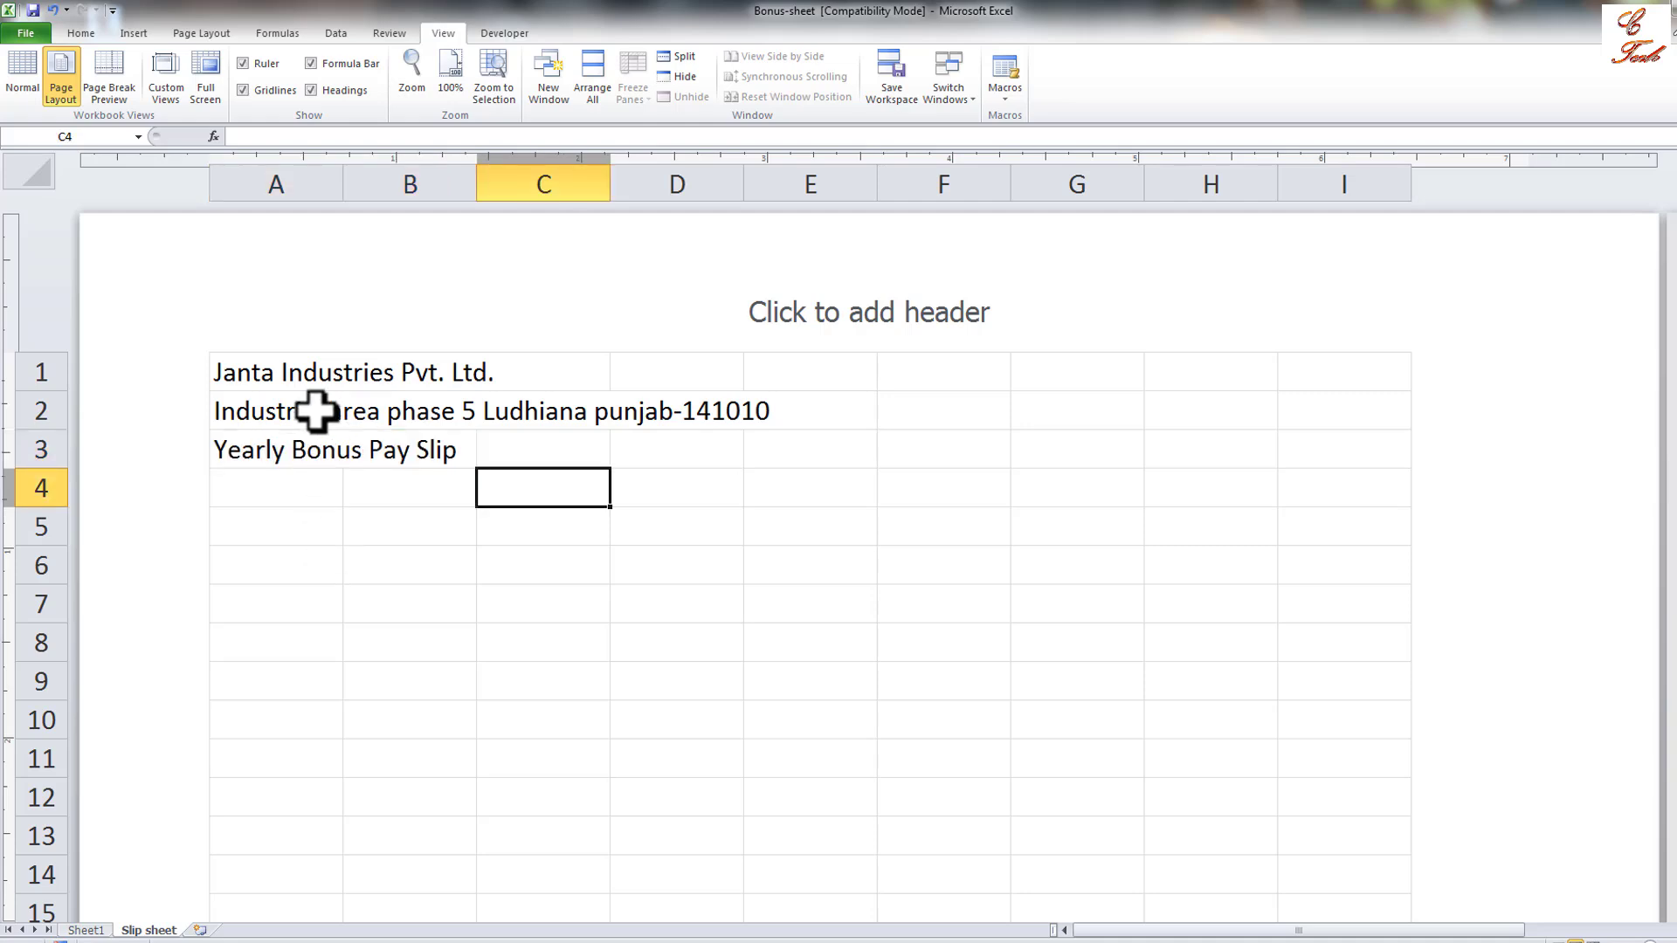
# Check the company name, address and title in A1–A3, then go to A5.
pyautogui.click(278, 371)
pyautogui.click(265, 413)
pyautogui.click(255, 447)
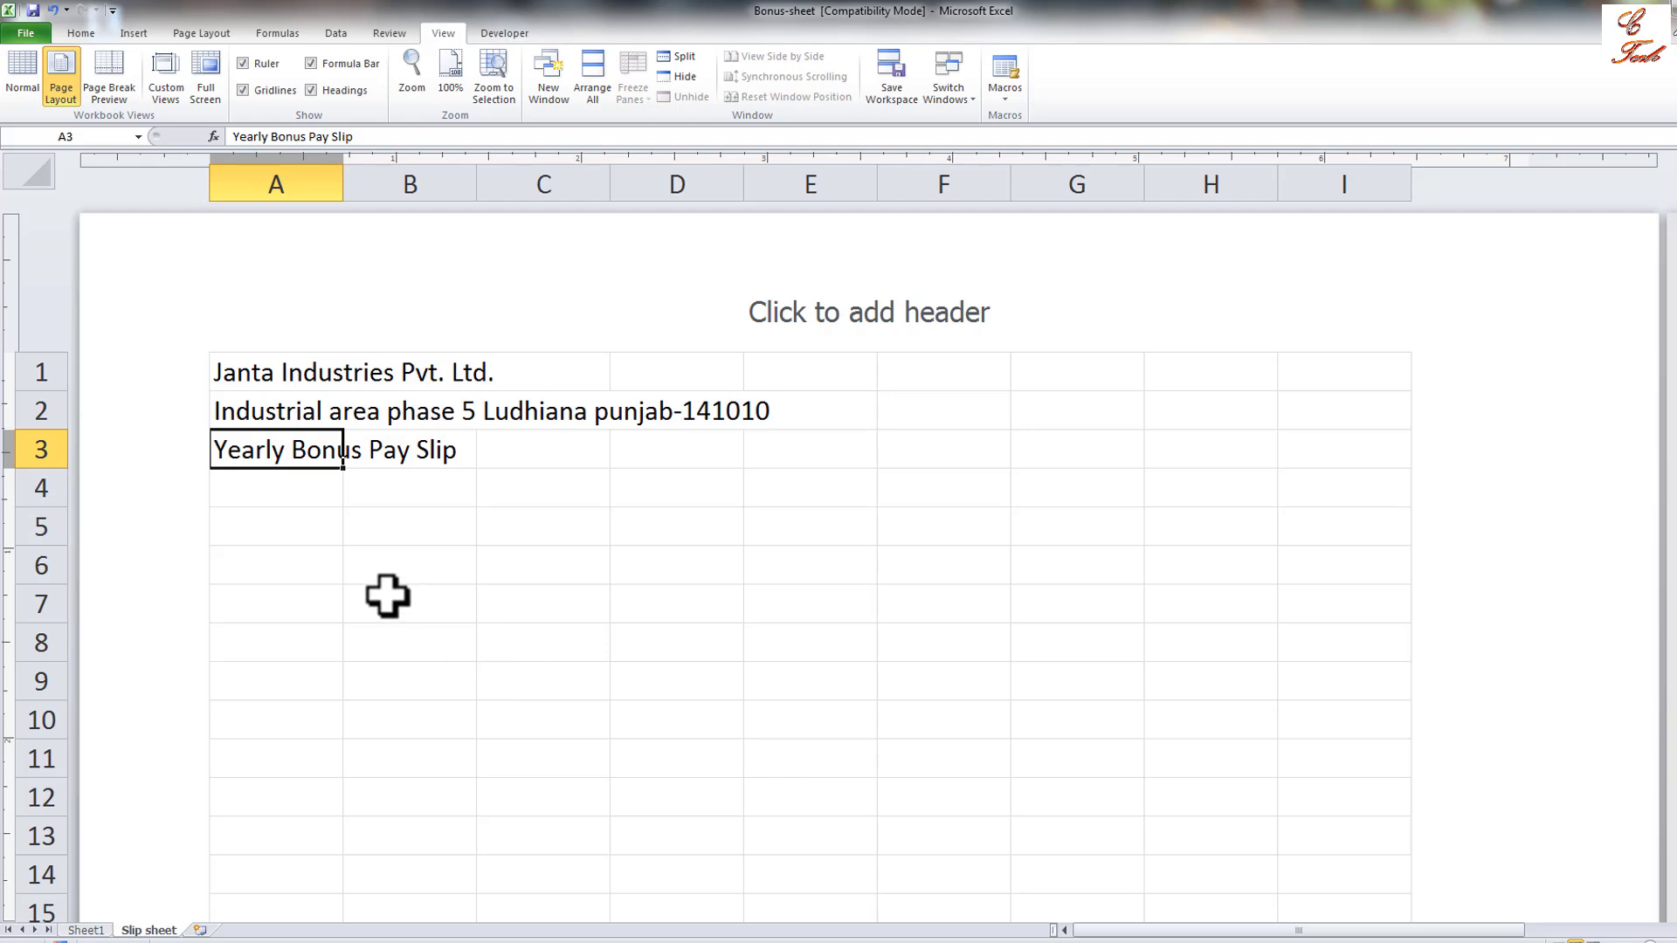
pyautogui.moveTo(258, 499); pyautogui.dragTo(1344, 489)
pyautogui.click(279, 529)
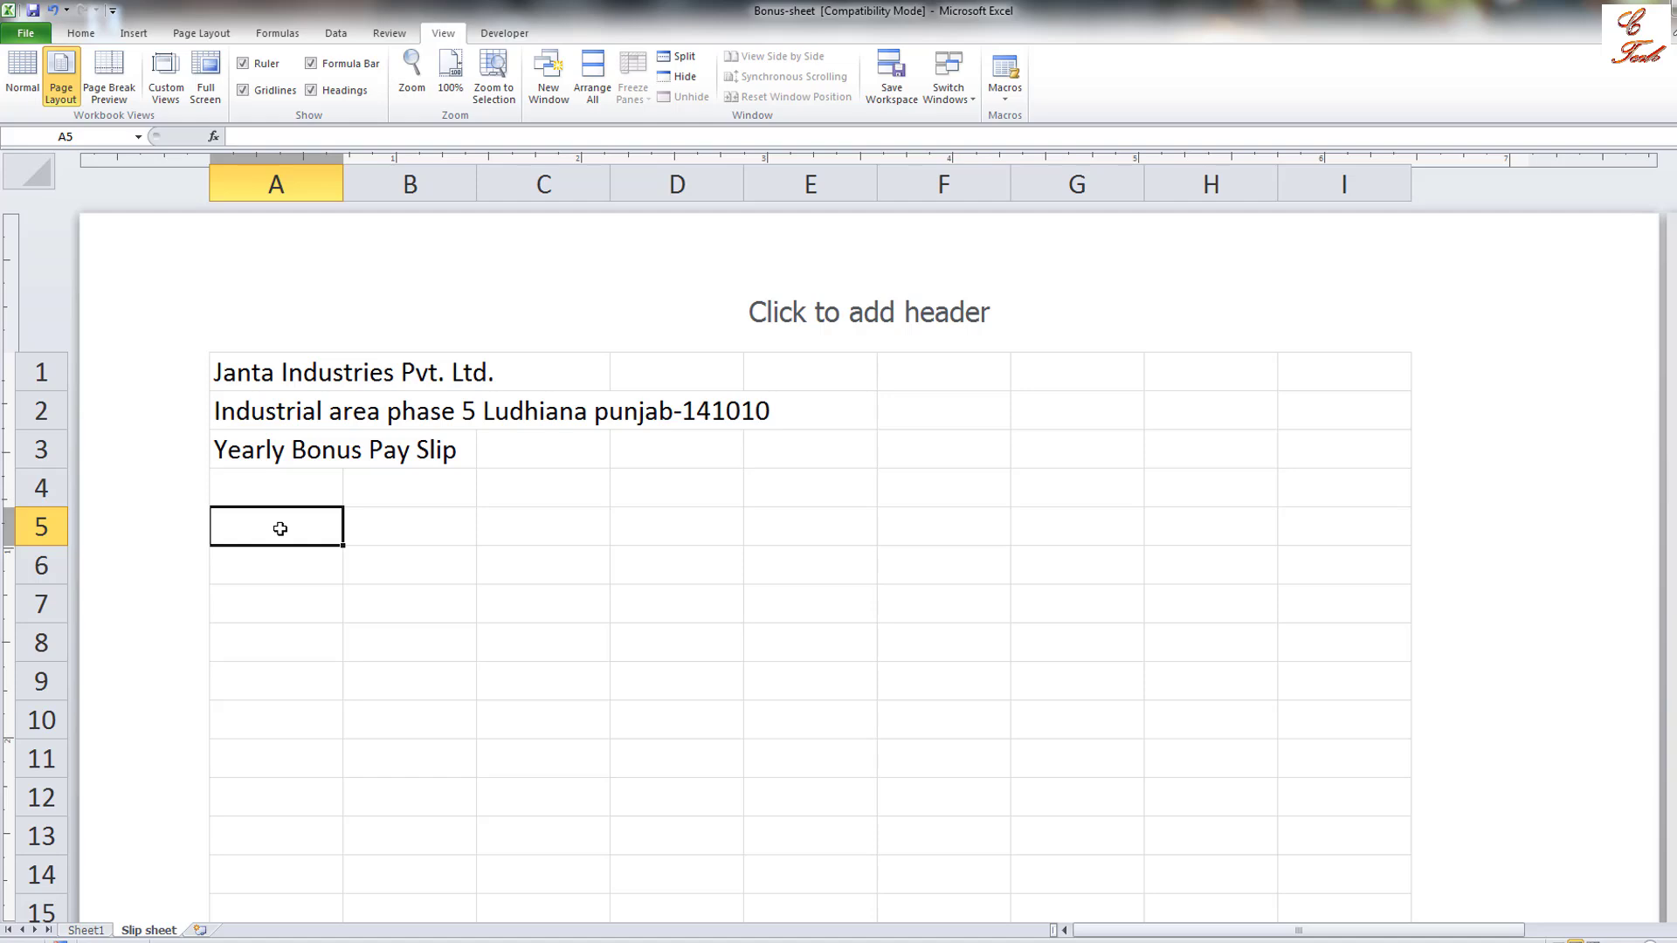
# Type the labels 'Employee id' in A5 and 'Designation' in A6.
pyautogui.write('Employee id')
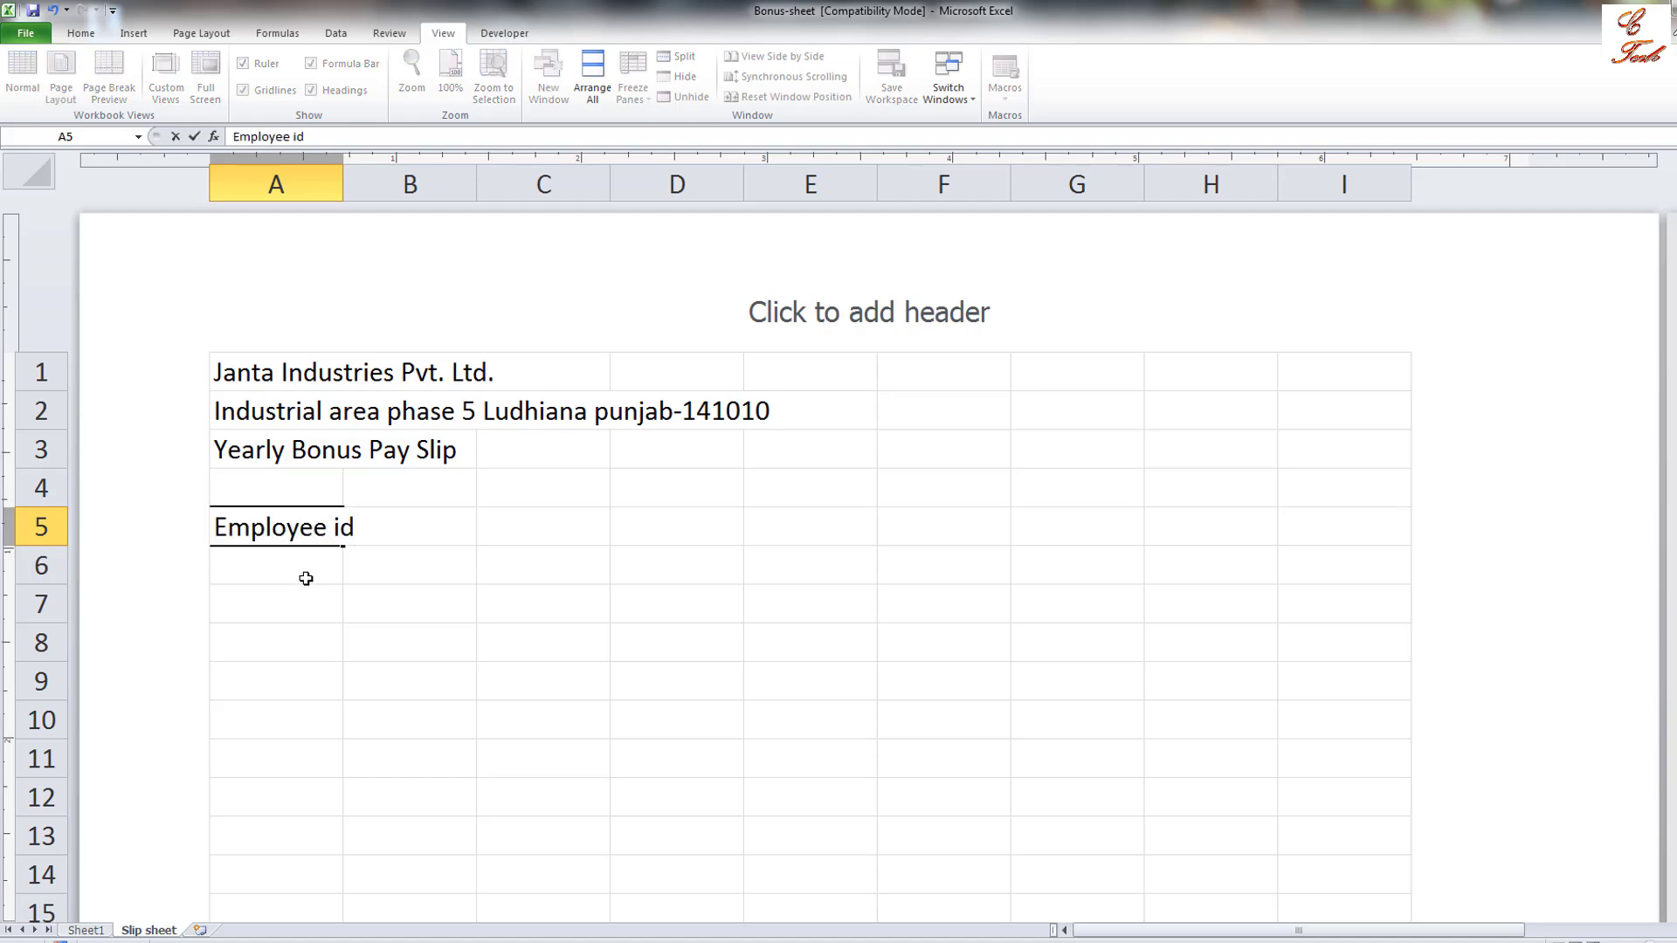
pyautogui.click(305, 578)
pyautogui.write('Designation')
pyautogui.press('Tab')
# Select rows across the slip's width and settle on cell A8 for the months.
pyautogui.moveTo(251, 602); pyautogui.dragTo(1295, 592)
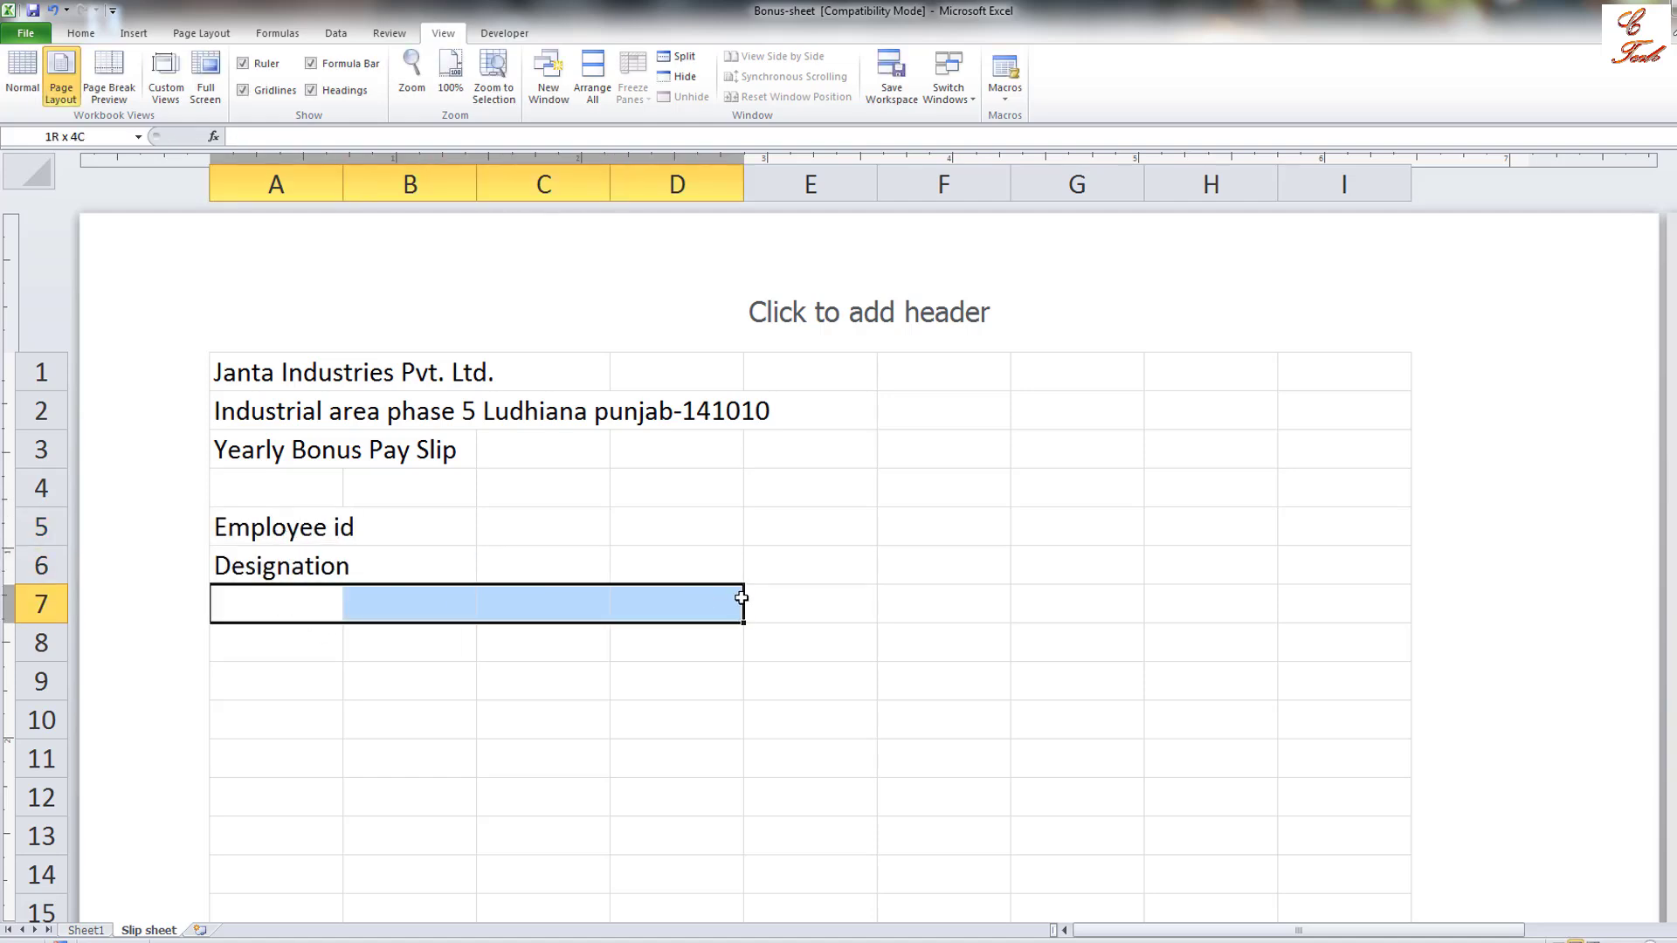
pyautogui.click(273, 643)
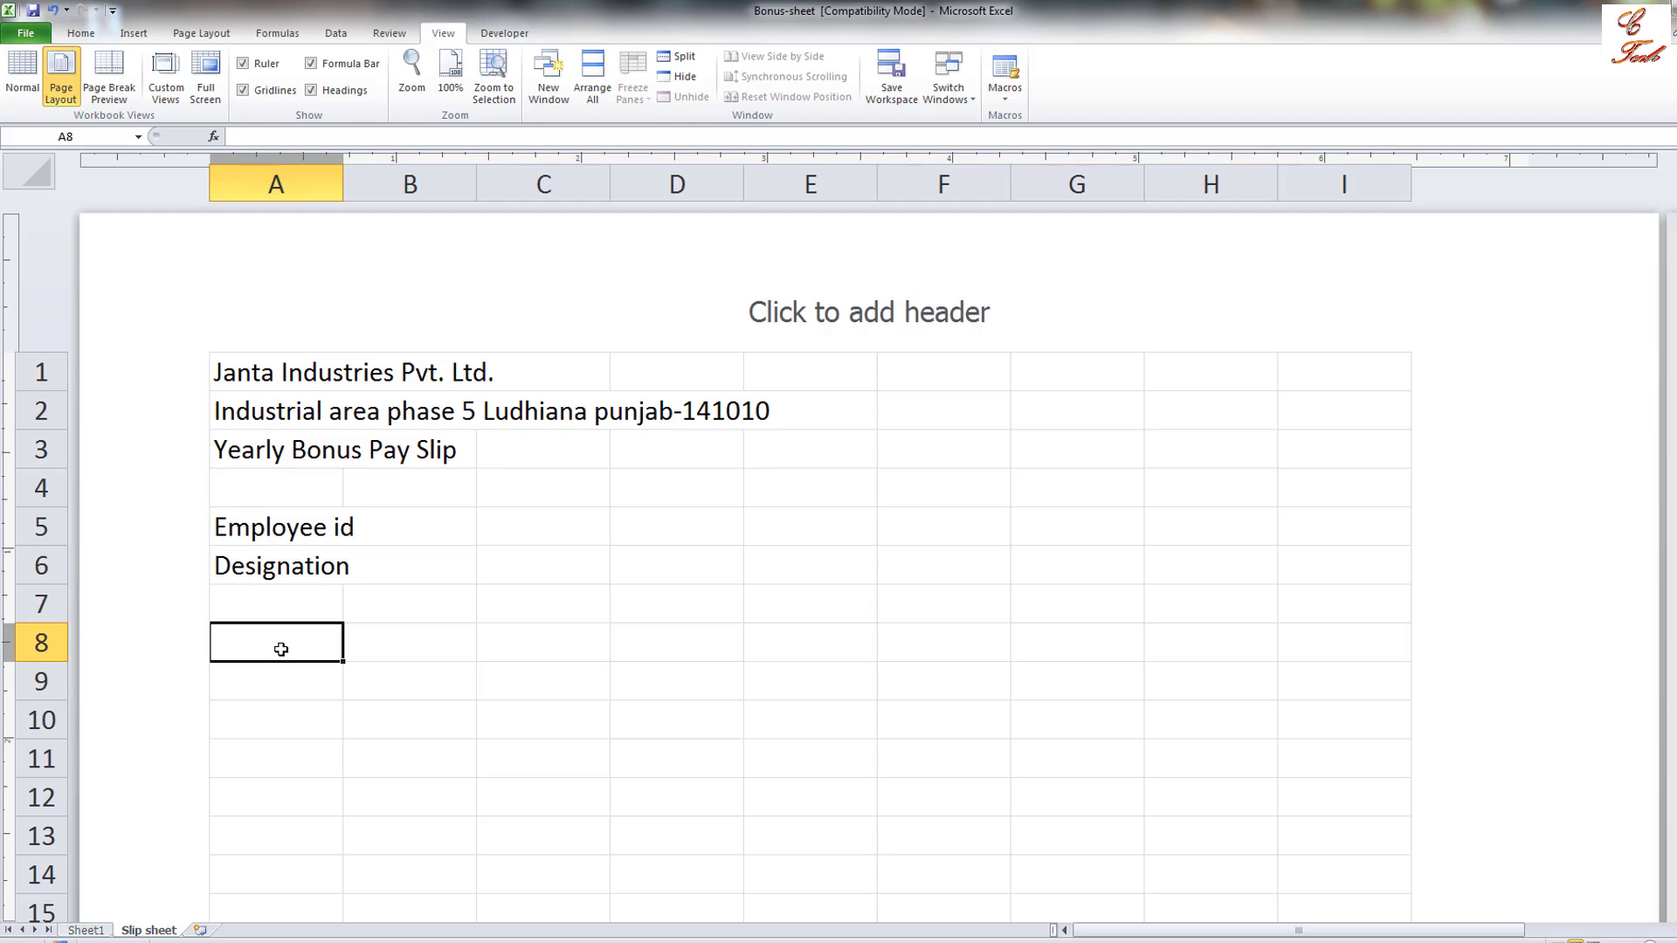
pyautogui.moveTo(280, 649); pyautogui.dragTo(1256, 620)
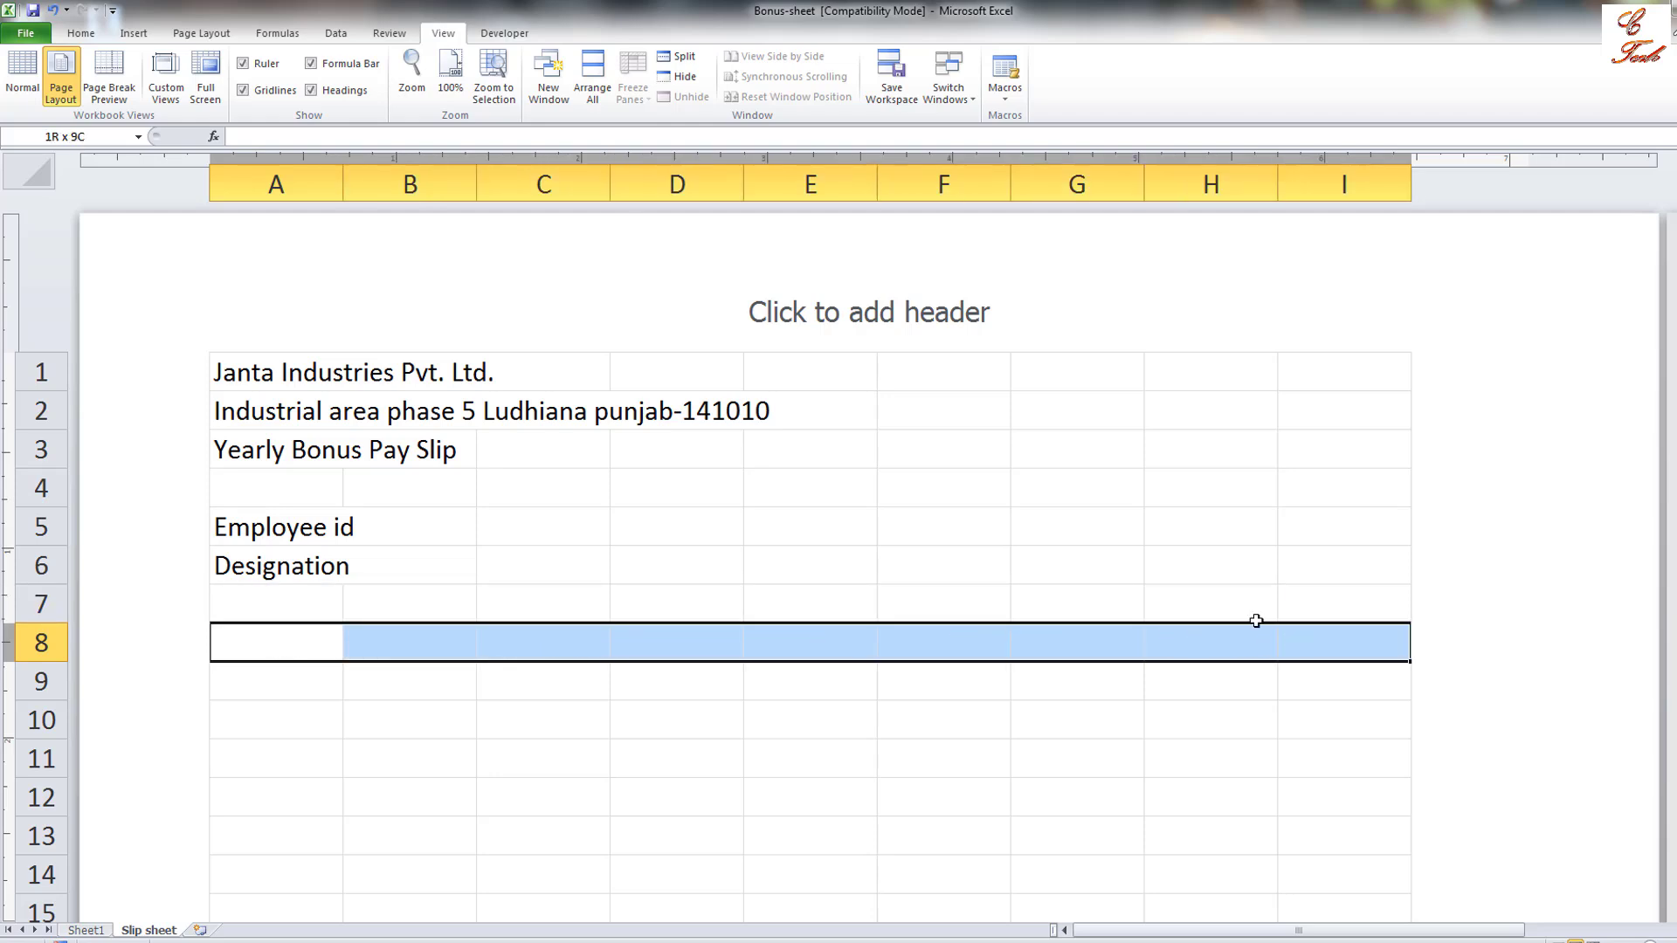
pyautogui.moveTo(862, 417); pyautogui.dragTo(1164, 484)
pyautogui.moveTo(274, 367)
pyautogui.mouseDown()
pyautogui.moveTo(1288, 530)
pyautogui.moveTo(1316, 561)
pyautogui.mouseUp()
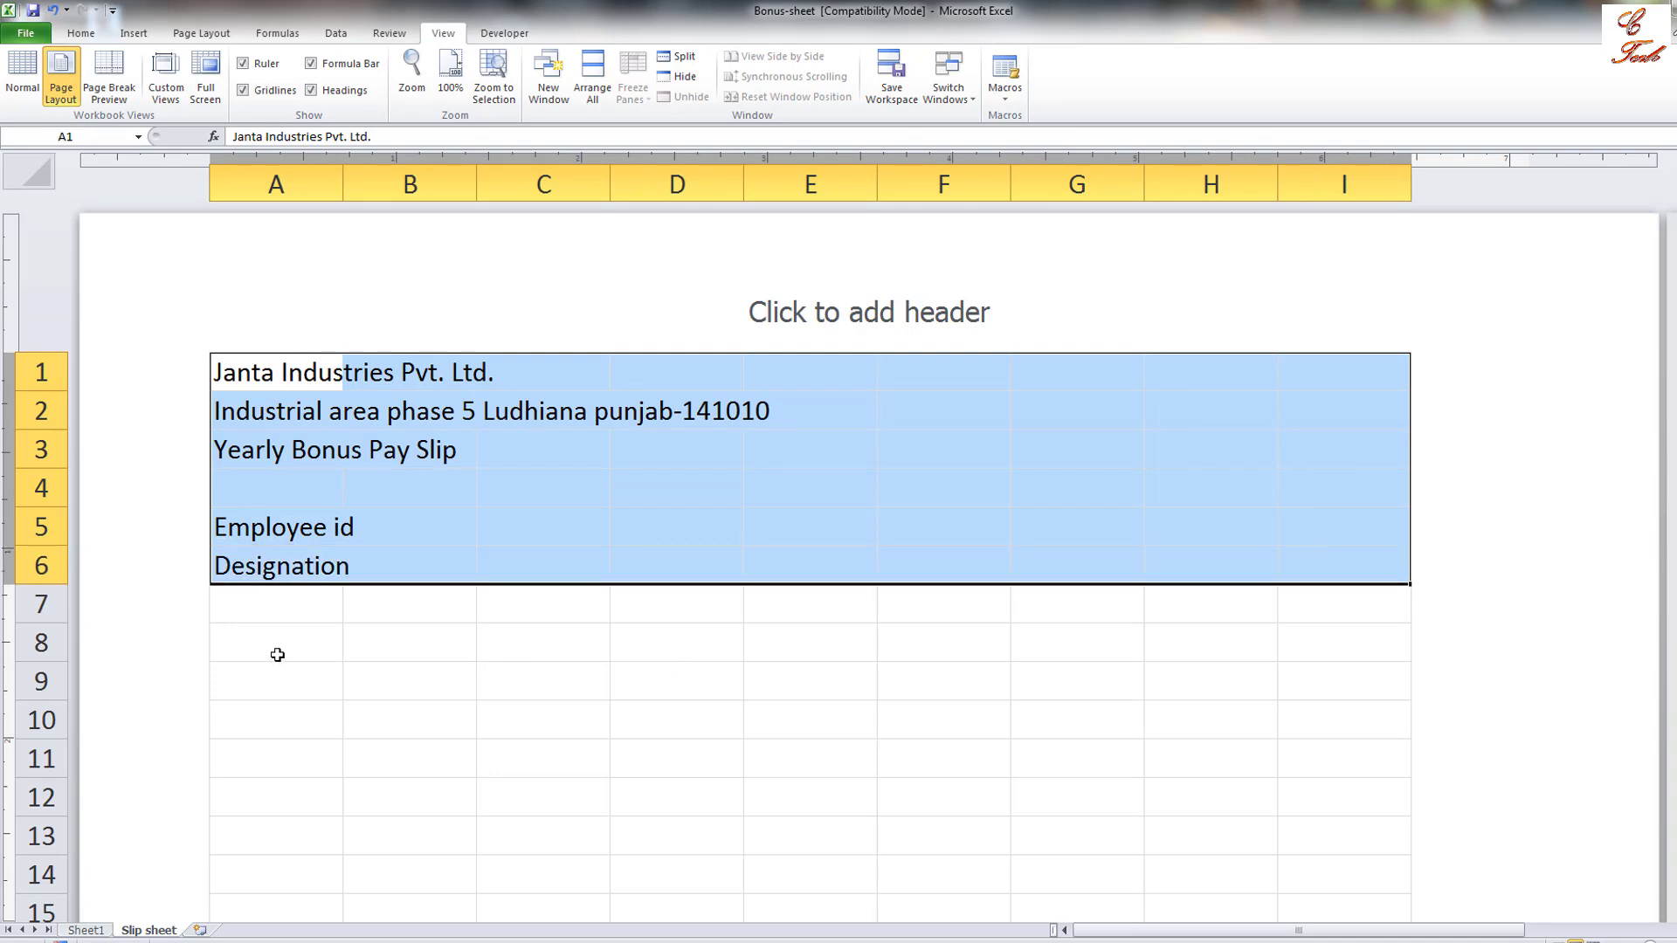
pyautogui.moveTo(277, 655)
pyautogui.mouseDown()
pyautogui.moveTo(917, 662)
pyautogui.moveTo(1340, 632)
pyautogui.moveTo(1127, 646)
pyautogui.mouseUp()
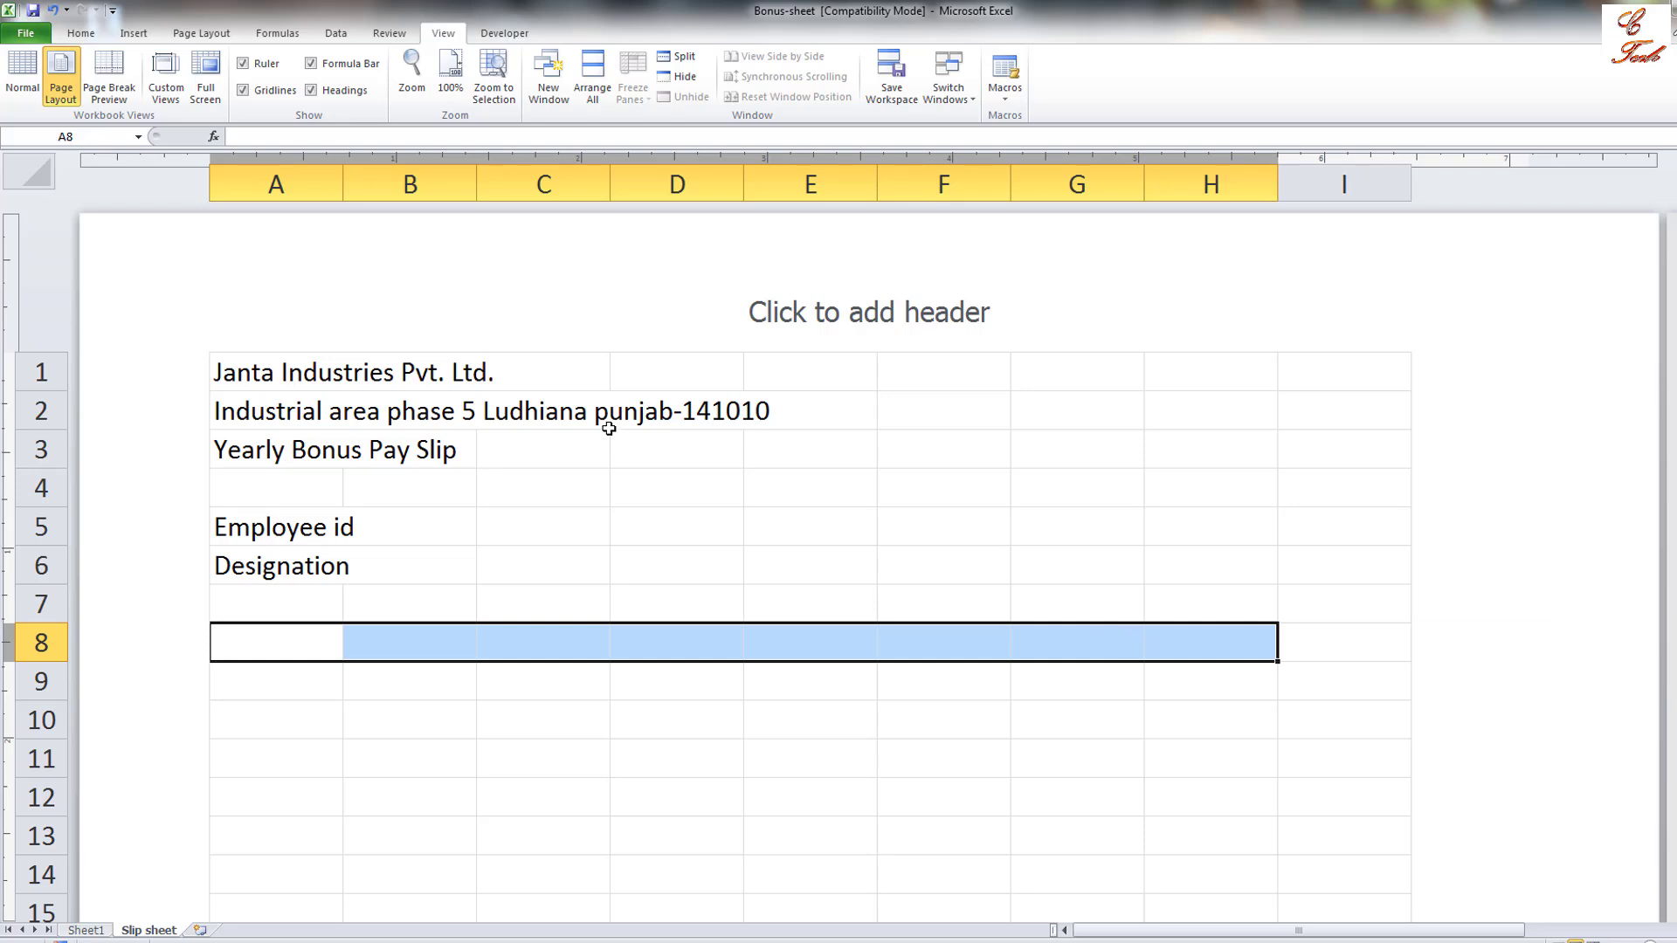
pyautogui.moveTo(608, 430); pyautogui.dragTo(764, 436)
pyautogui.click(289, 651)
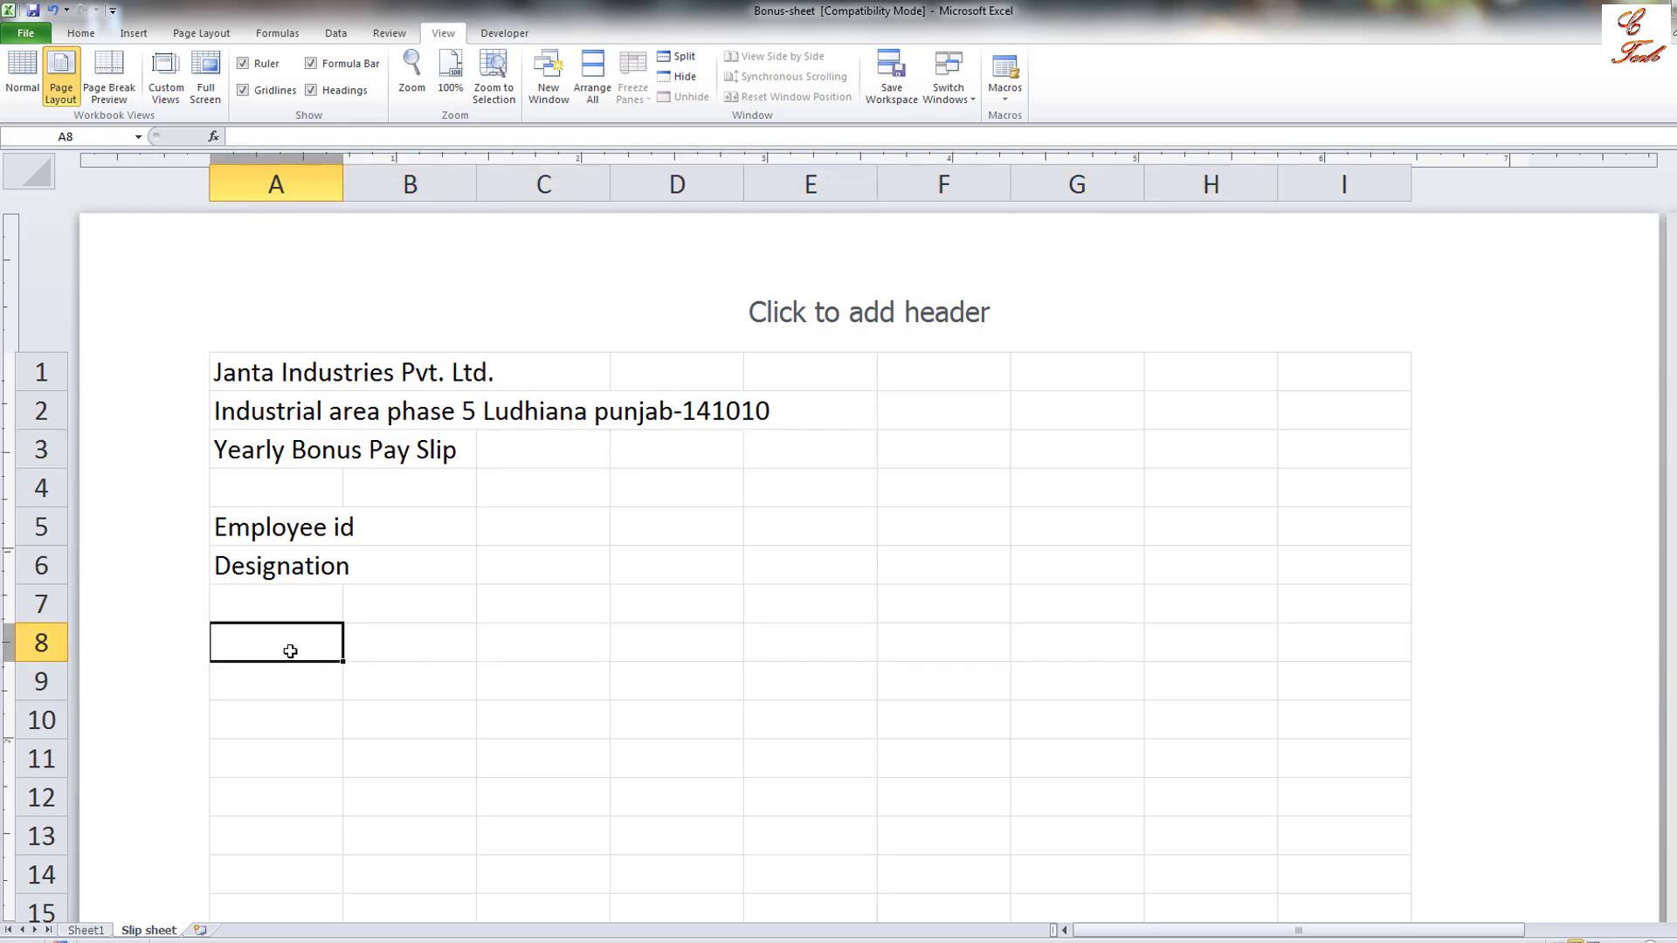
# Fill Apr–Sep across A8:F8 and centre them horizontally and vertically.
pyautogui.write('Apr')
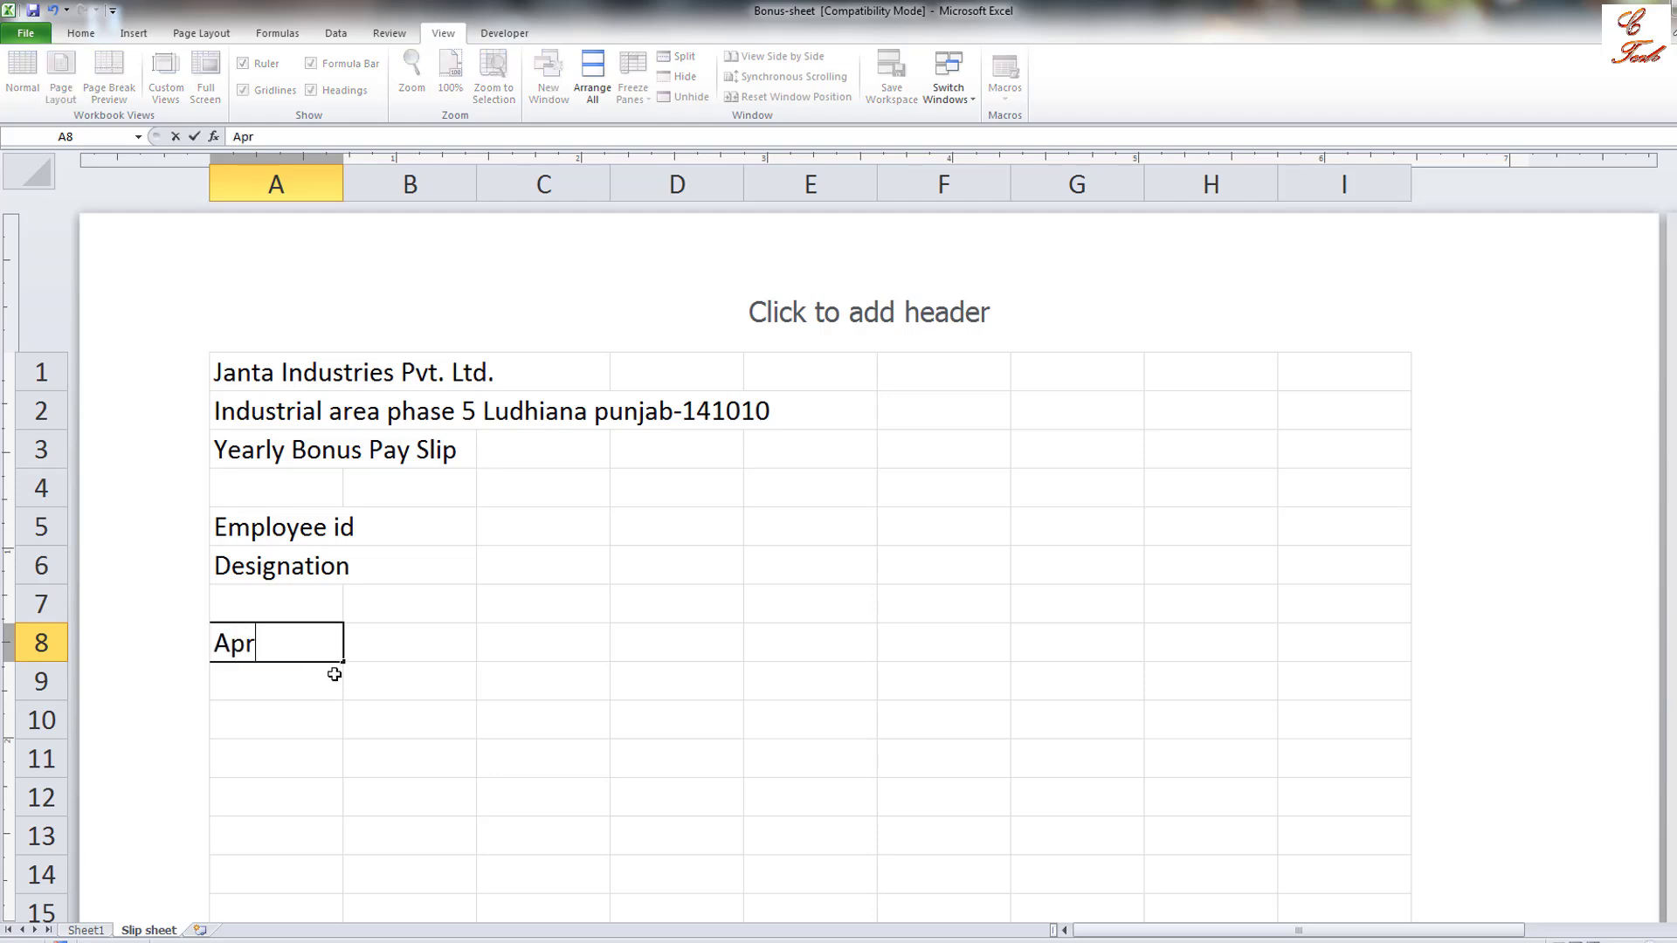
pyautogui.moveTo(335, 674)
pyautogui.mouseDown()
pyautogui.moveTo(410, 678)
pyautogui.moveTo(410, 646)
pyautogui.moveTo(950, 643)
pyautogui.mouseUp()
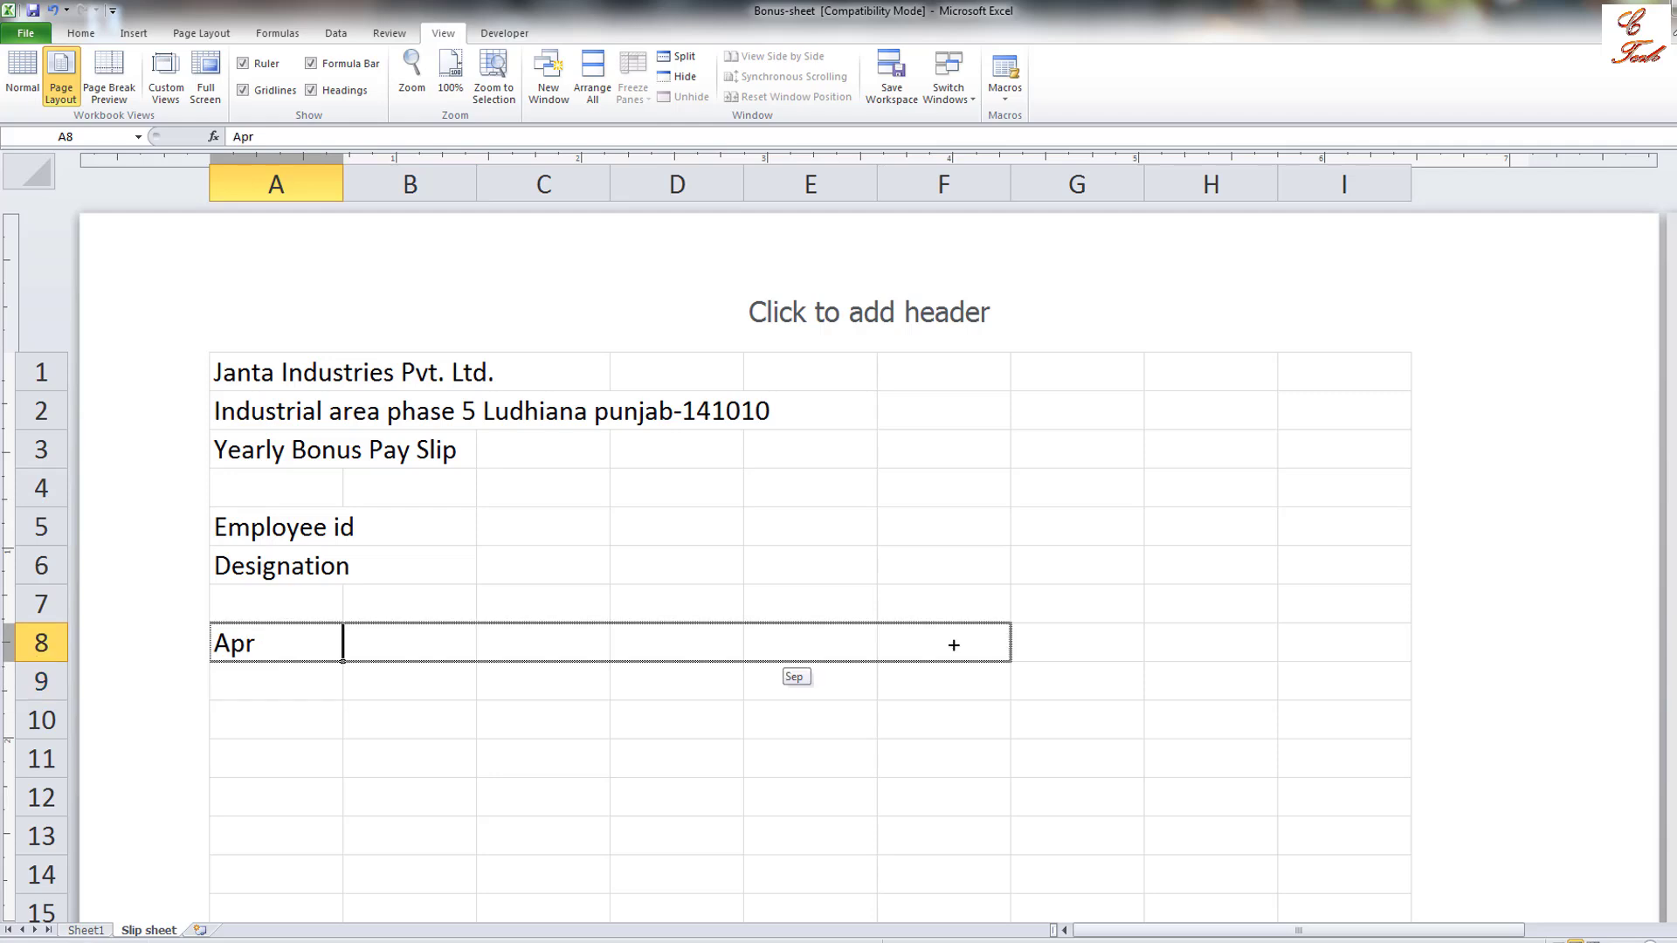
pyautogui.click(270, 647)
pyautogui.click(395, 647)
pyautogui.click(523, 648)
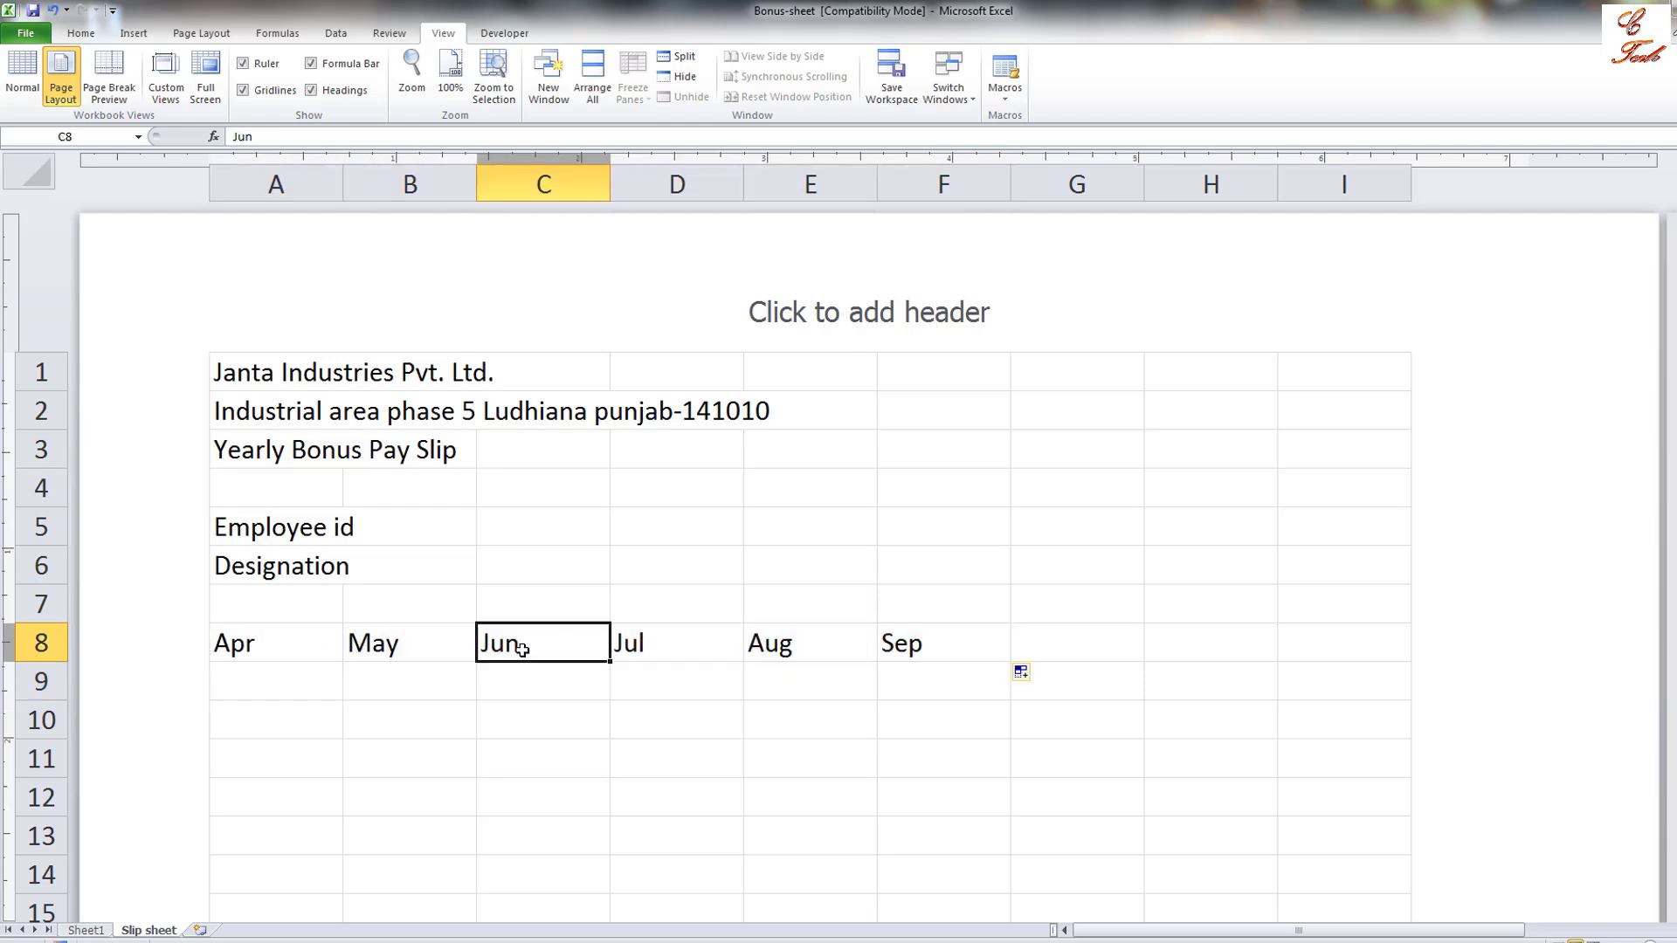
pyautogui.click(661, 642)
pyautogui.click(767, 650)
pyautogui.click(901, 653)
pyautogui.moveTo(305, 647); pyautogui.dragTo(904, 653)
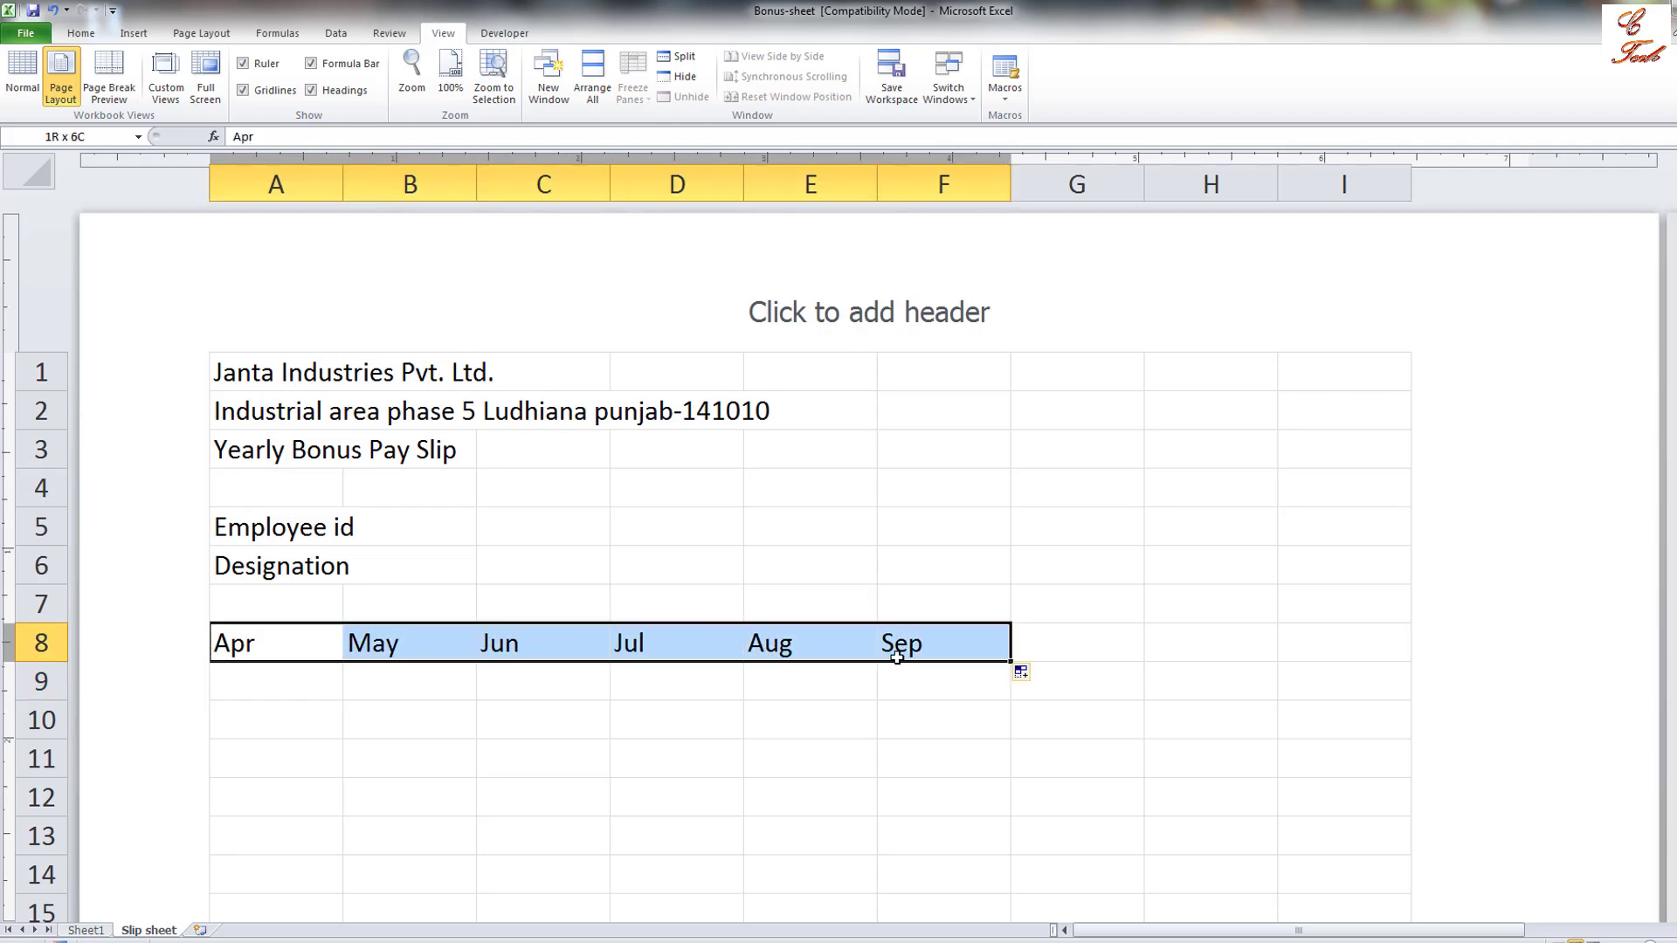
pyautogui.click(80, 33)
pyautogui.click(374, 91)
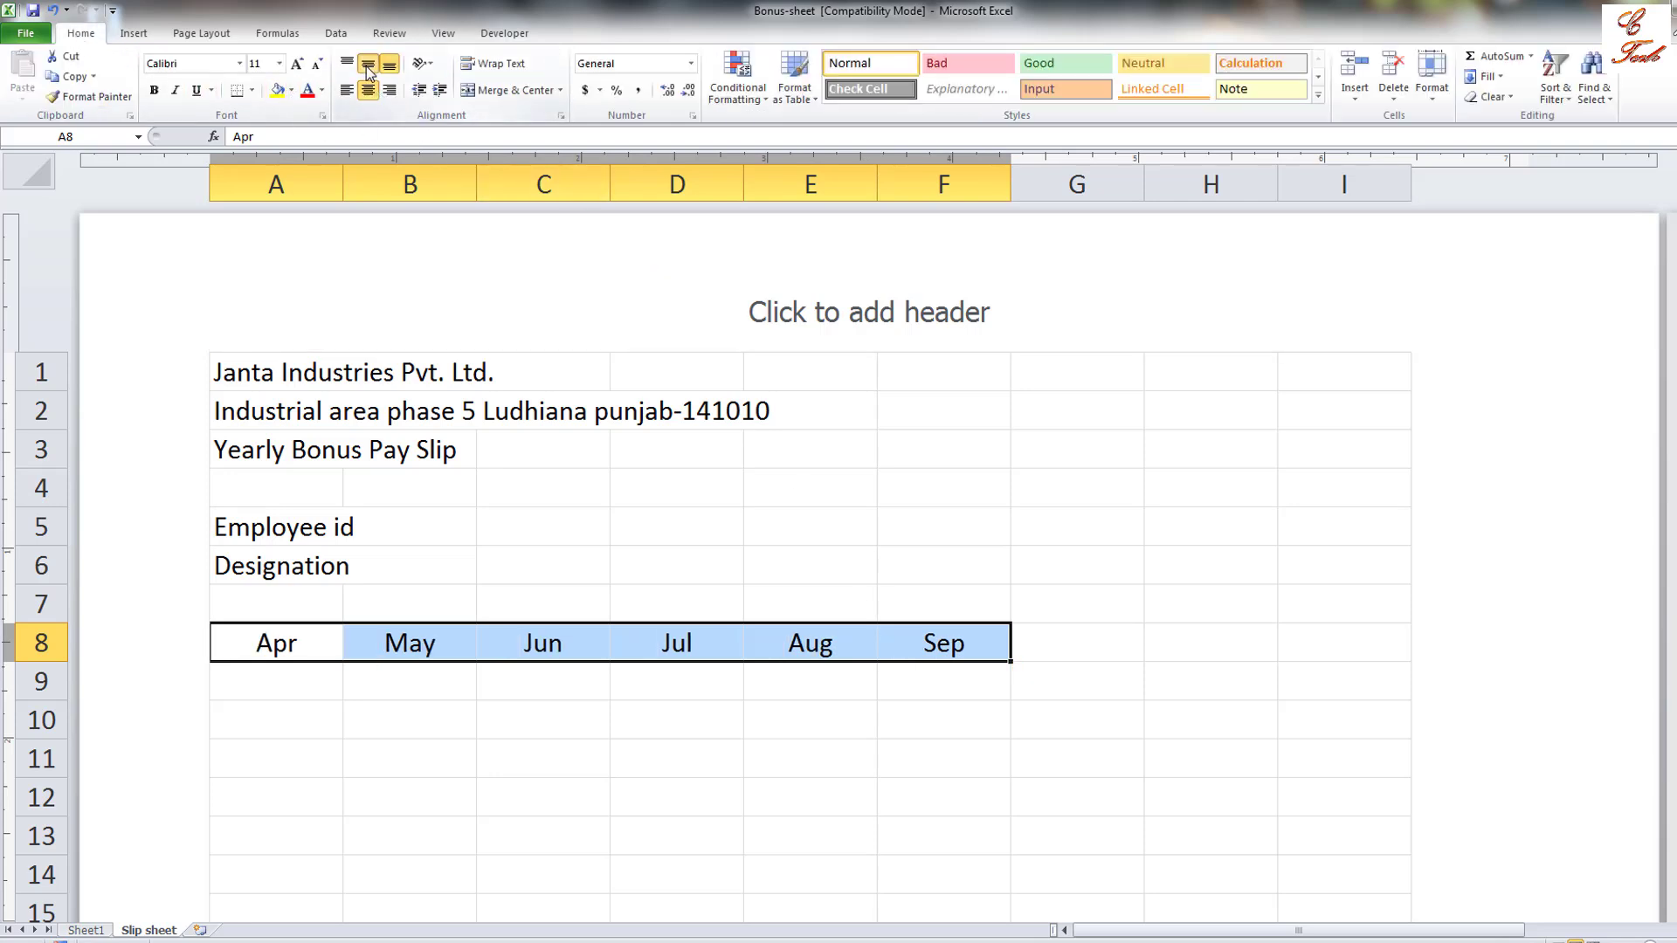
pyautogui.click(367, 68)
# Fill Oct–Mar across row 10 and centre the whole month block A8:F10.
pyautogui.moveTo(287, 680); pyautogui.dragTo(903, 689)
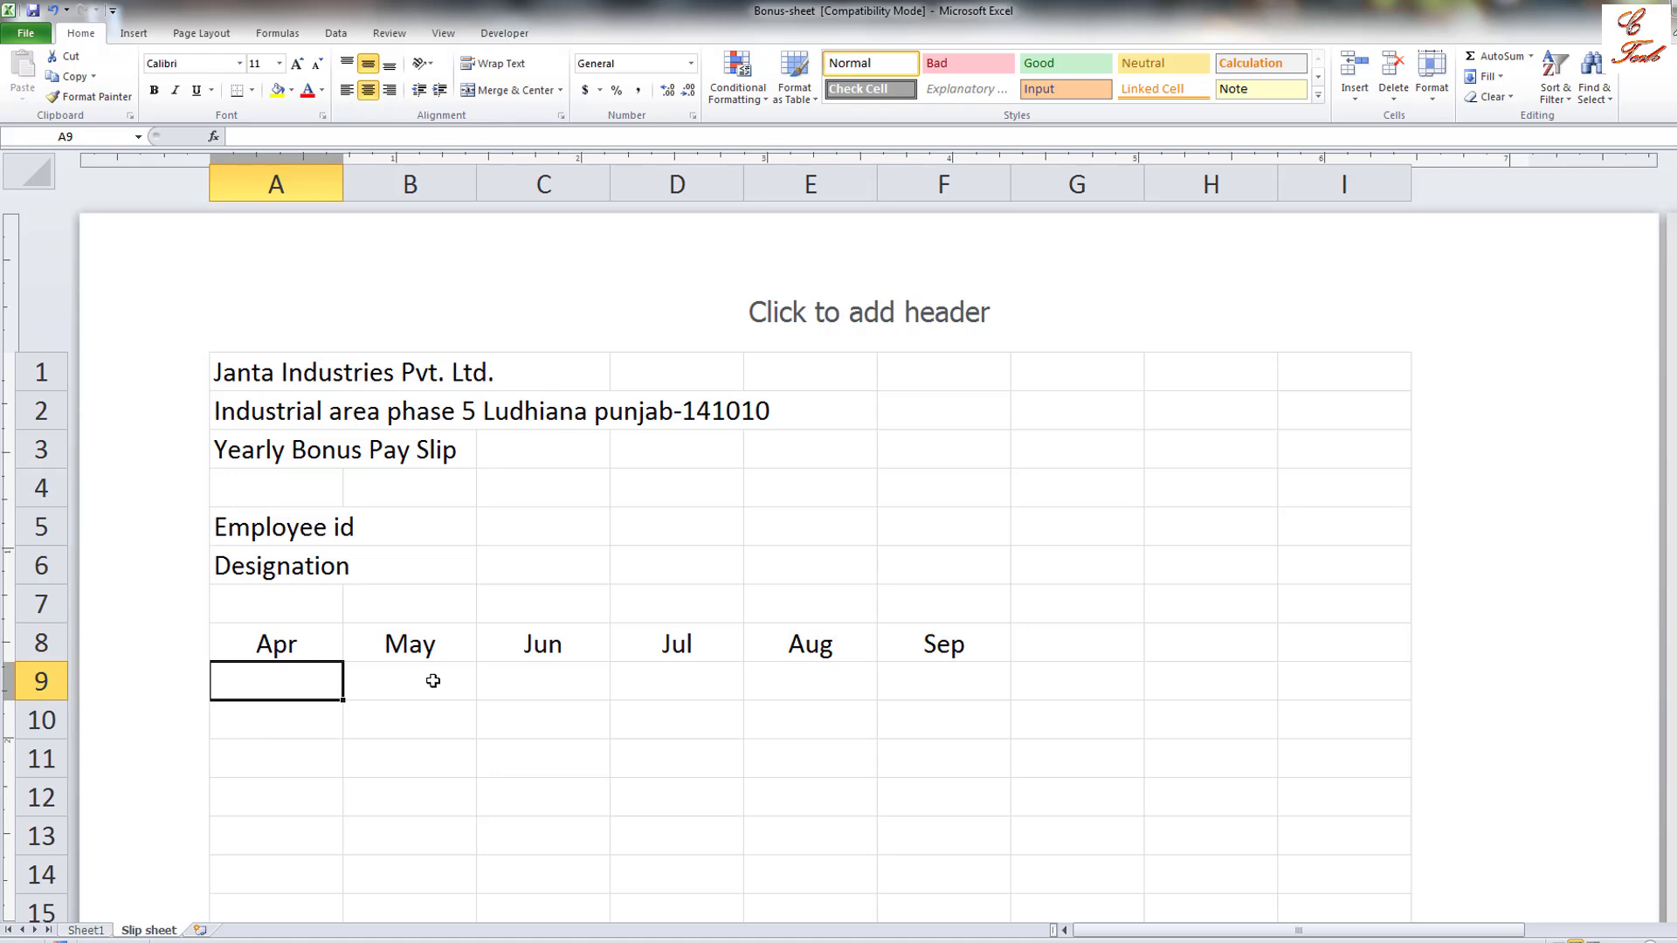
pyautogui.click(262, 722)
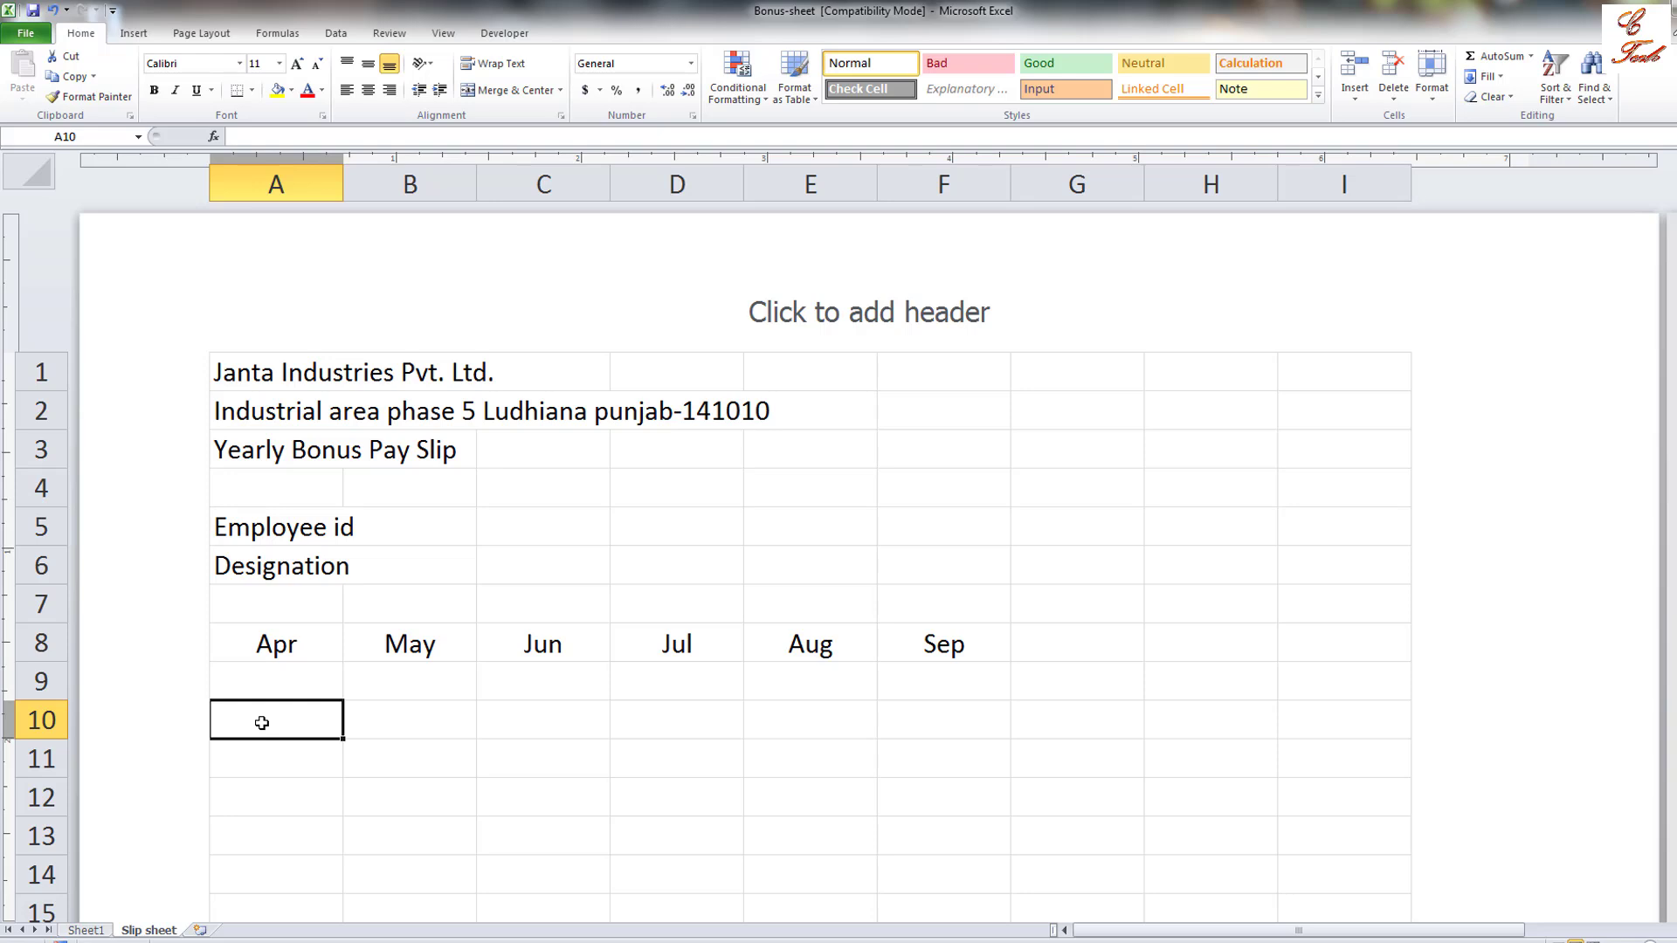
pyautogui.write('Oct')
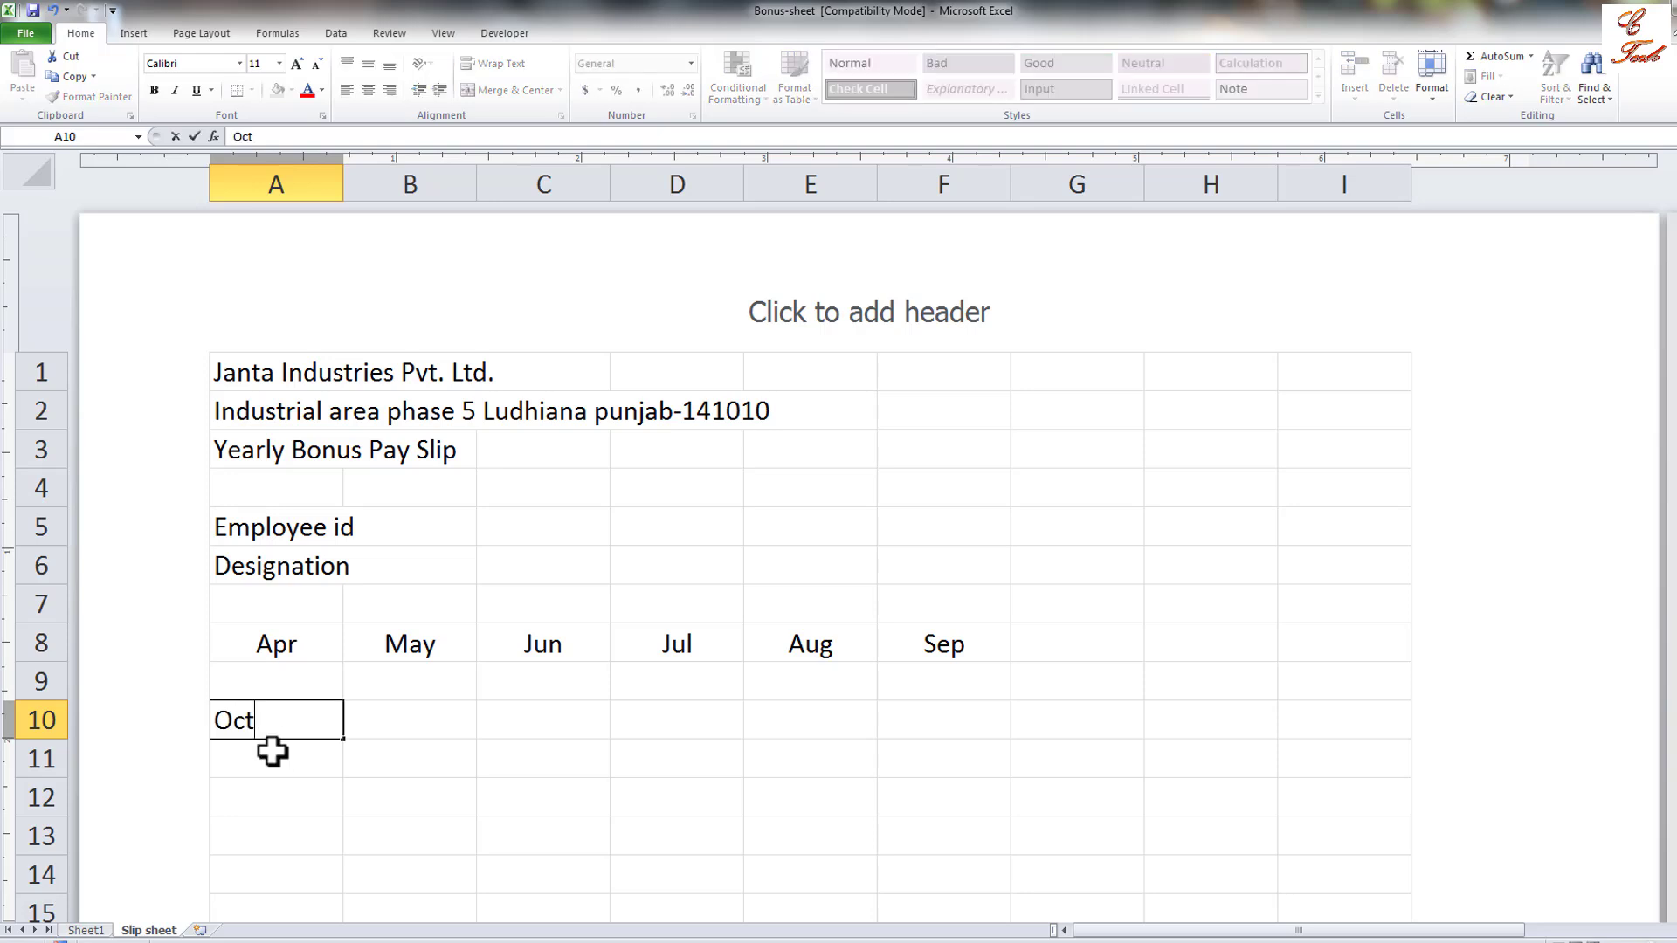
pyautogui.click(275, 758)
pyautogui.click(273, 722)
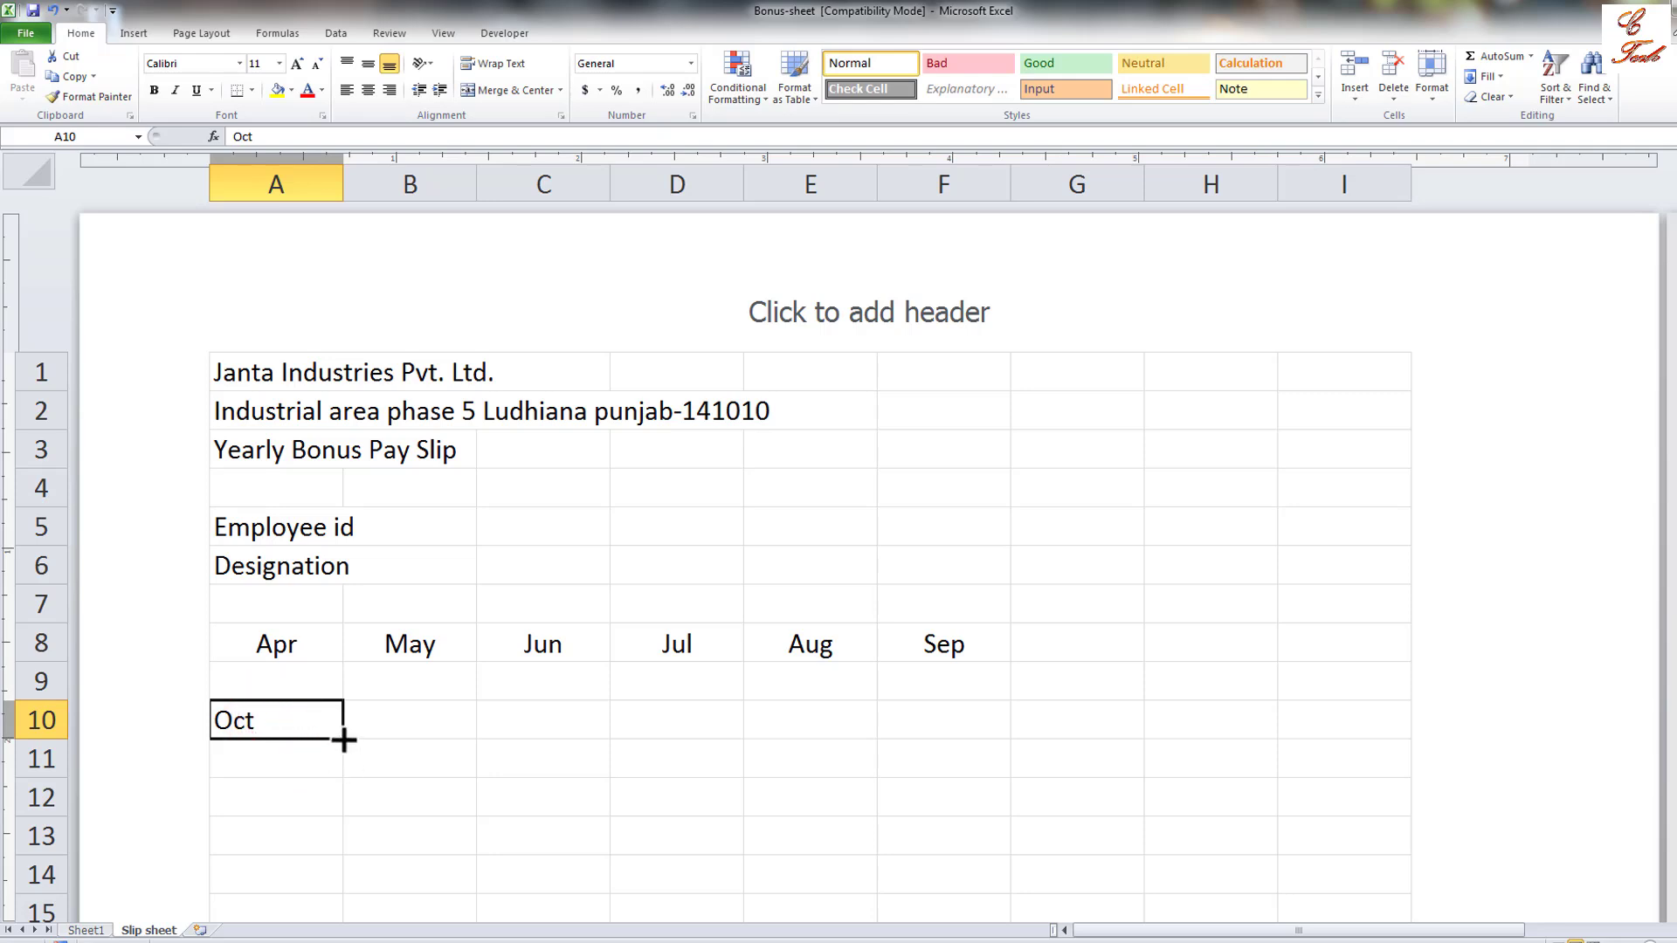
pyautogui.moveTo(341, 738); pyautogui.dragTo(998, 741)
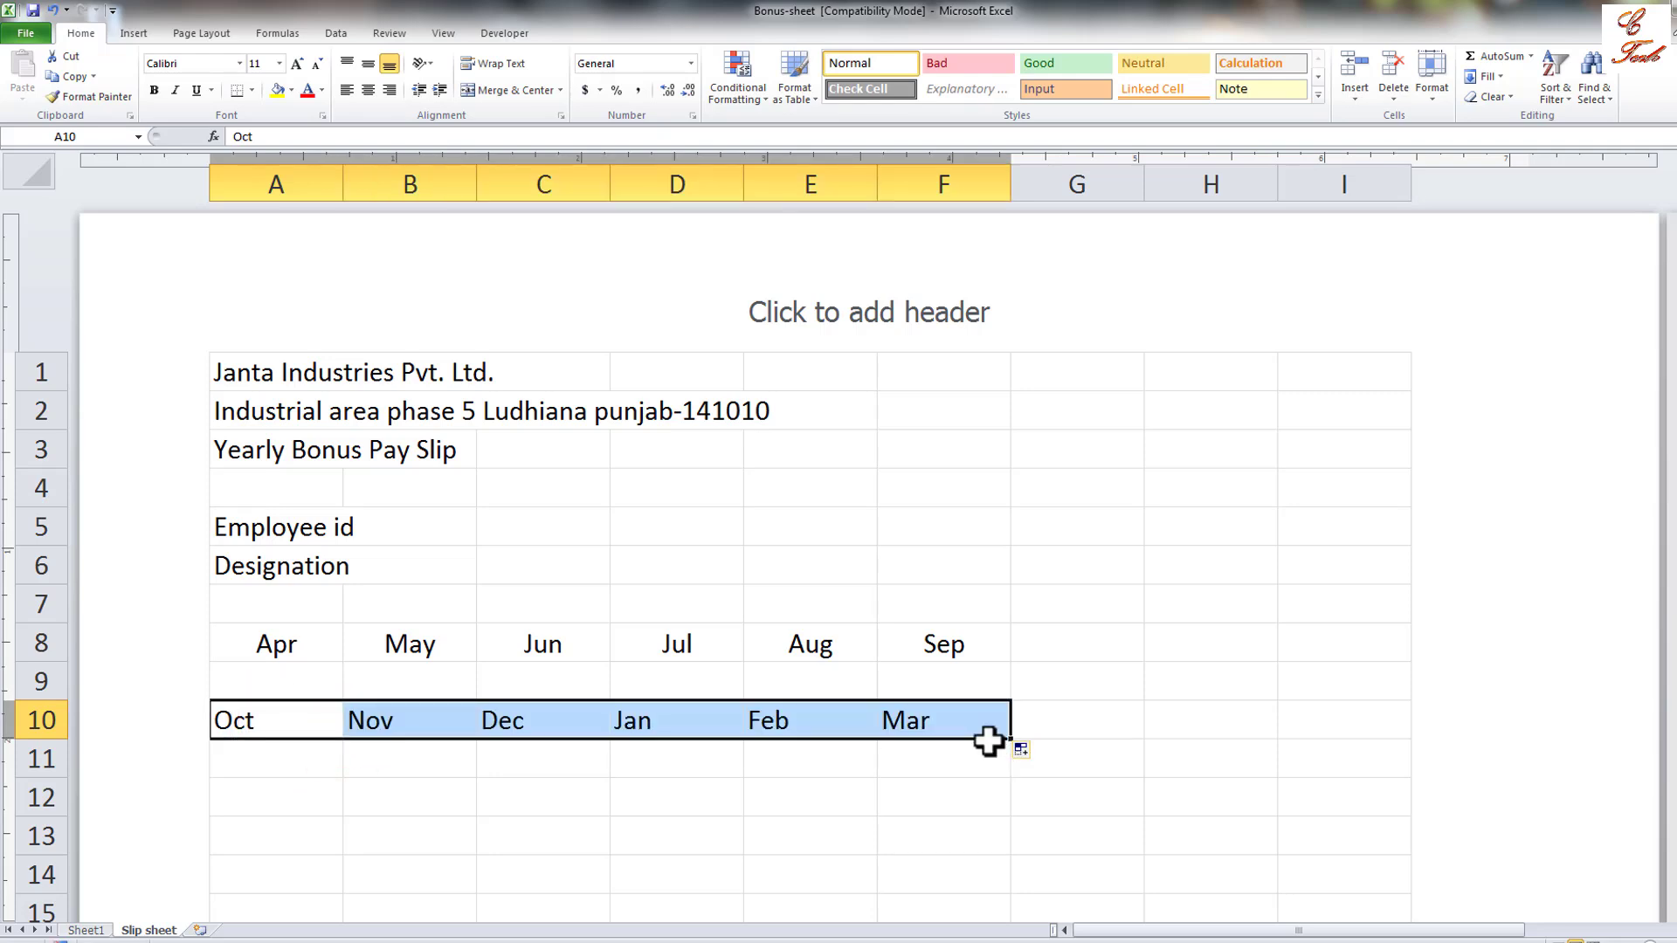
pyautogui.click(897, 719)
pyautogui.moveTo(297, 644); pyautogui.dragTo(410, 643)
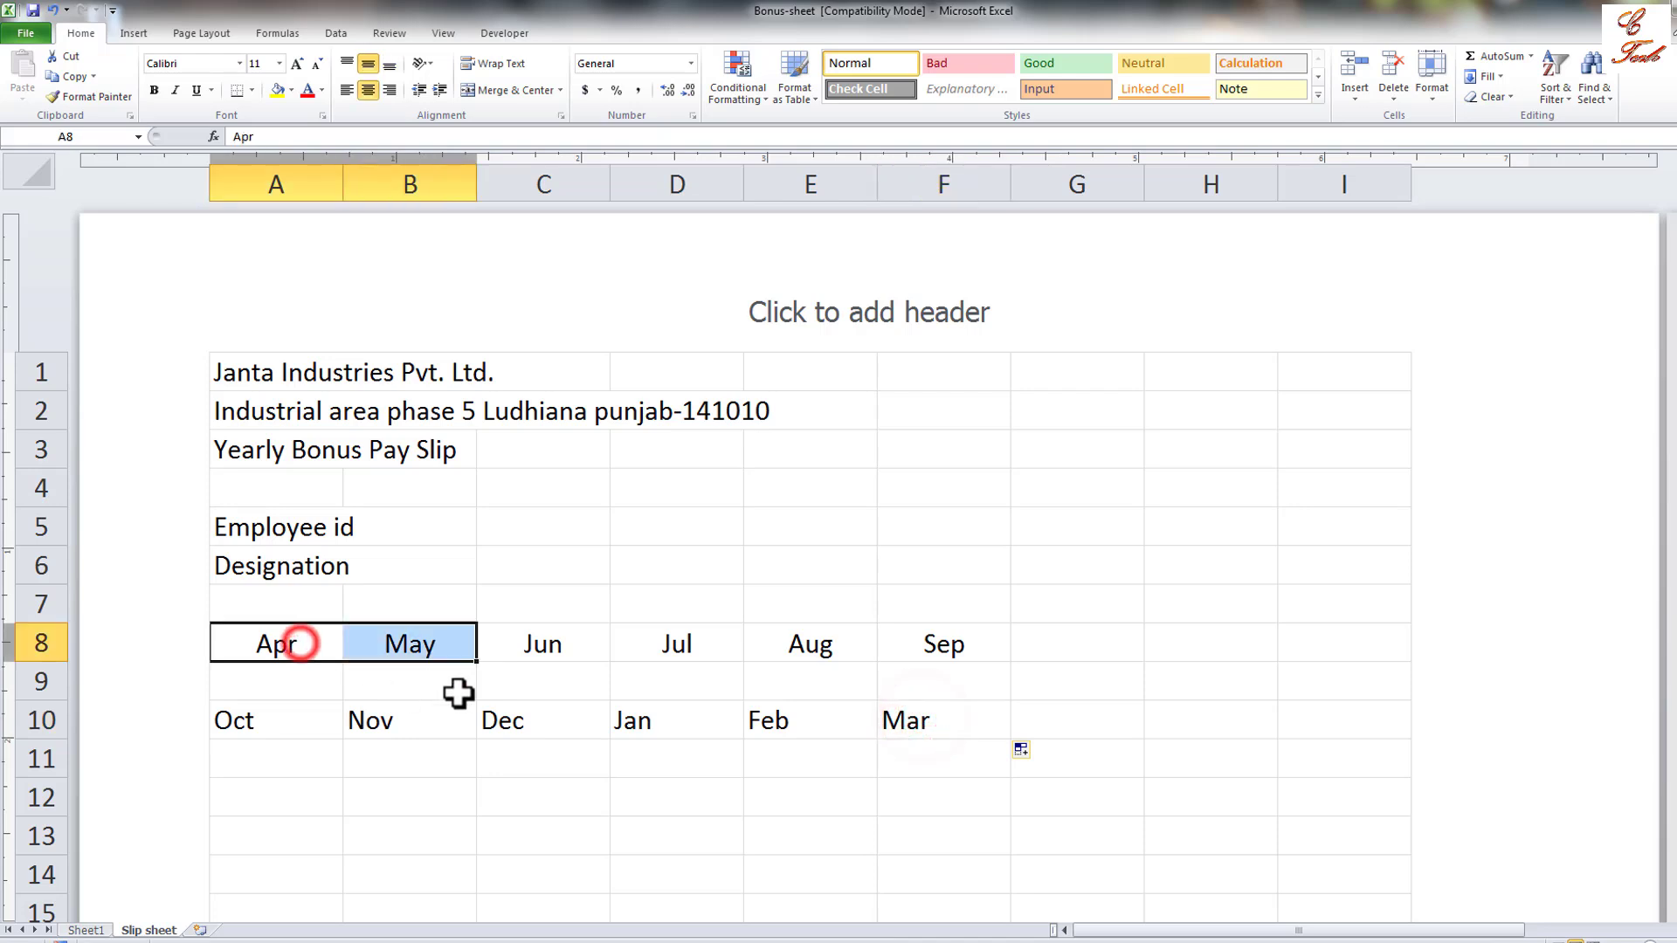
pyautogui.click(680, 720)
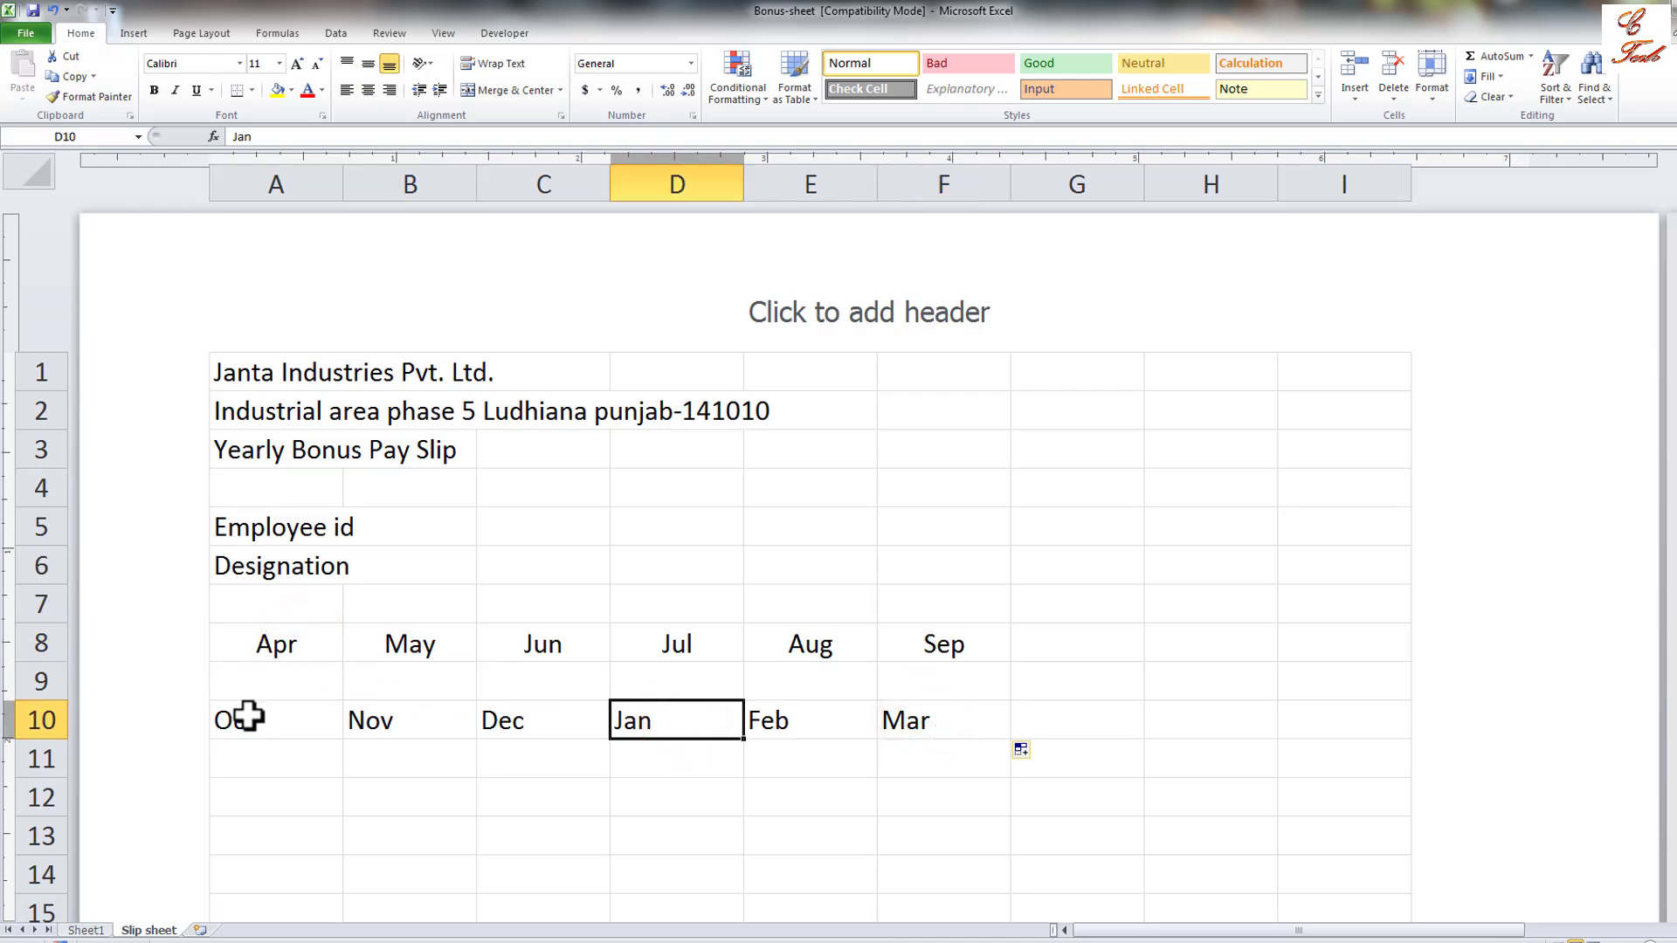
pyautogui.moveTo(267, 645); pyautogui.dragTo(899, 719)
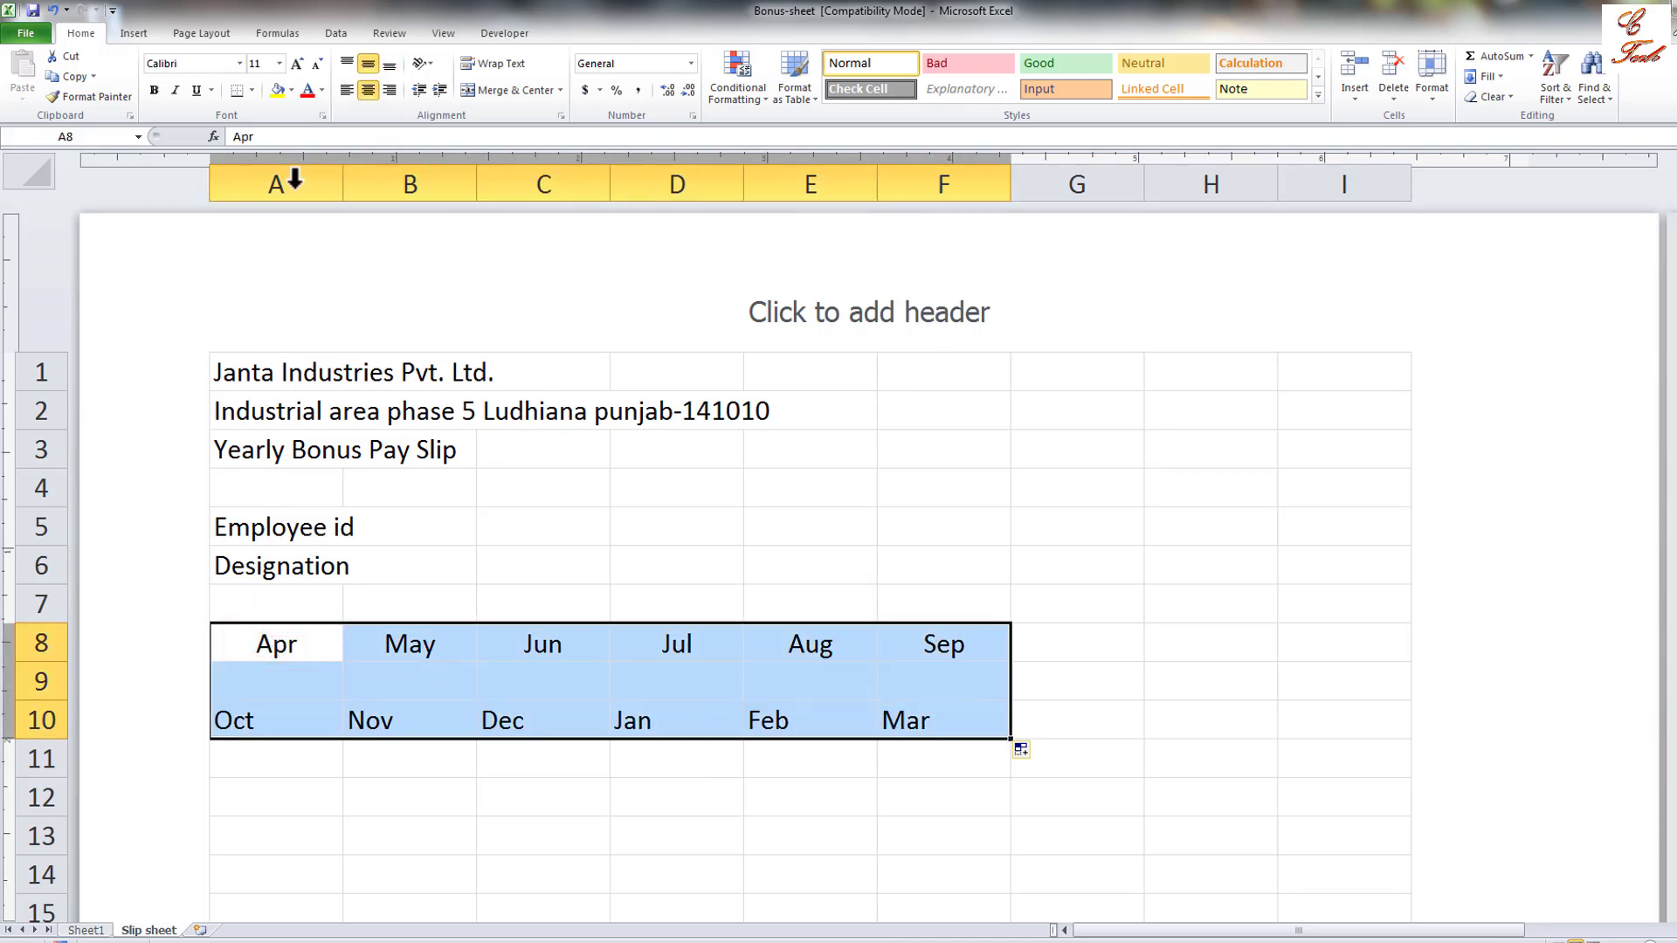
pyautogui.click(368, 93)
pyautogui.click(365, 91)
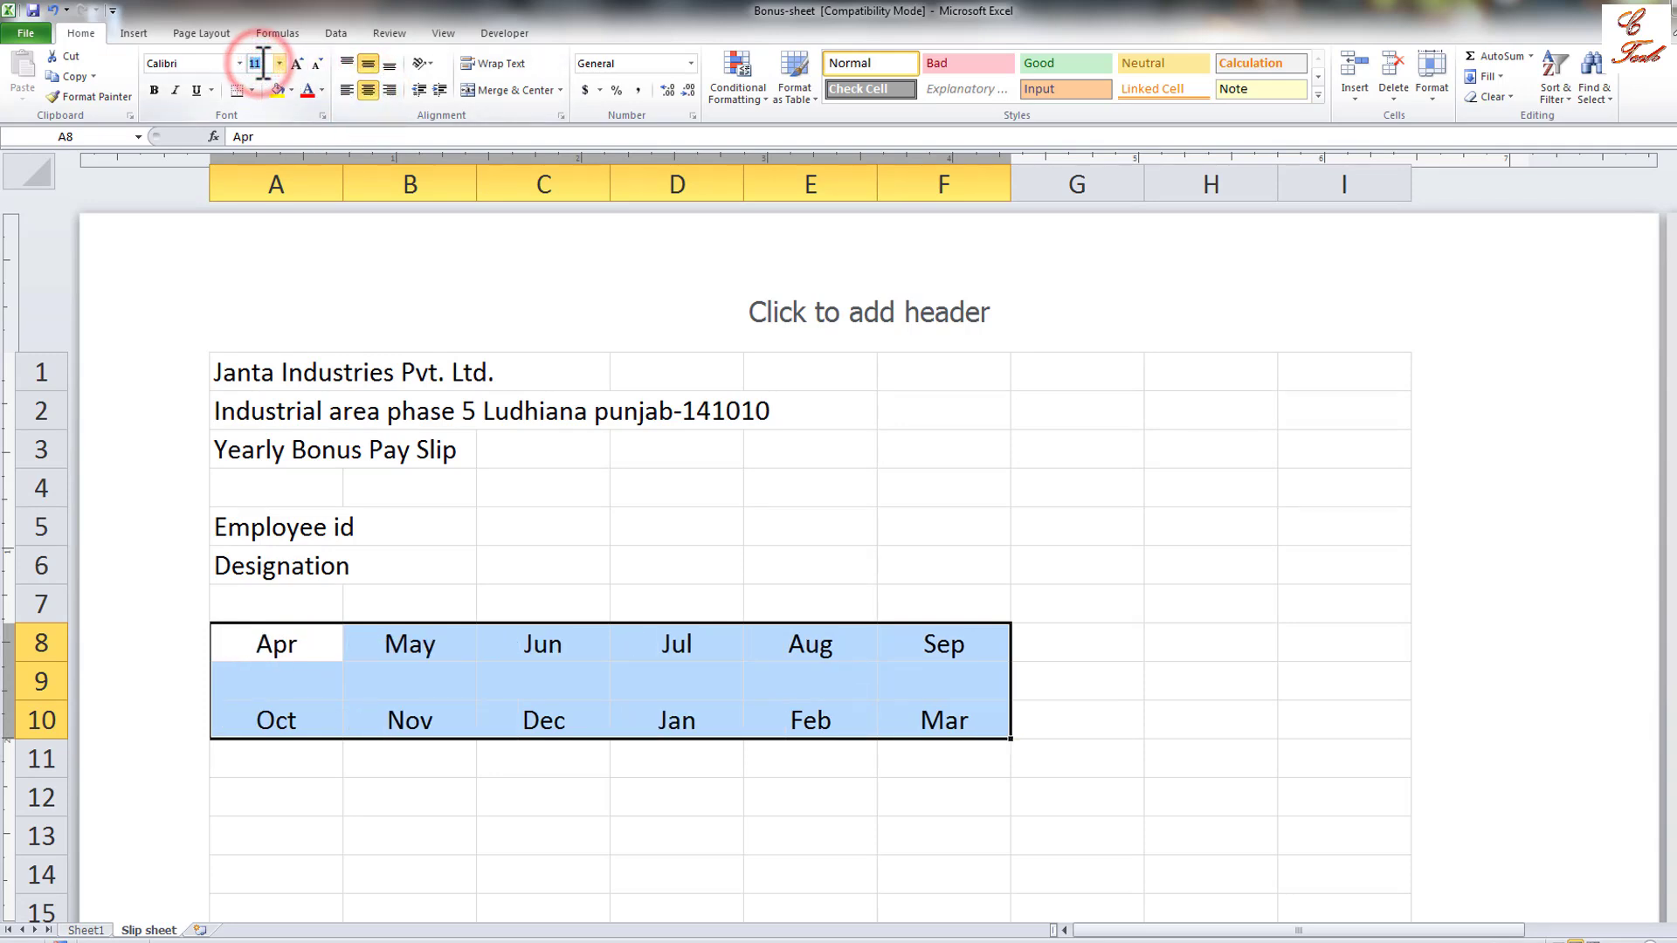
# Set the month text to 14 pt and make row 11 match the taller rows.
pyautogui.write('14')
pyautogui.press('Return')
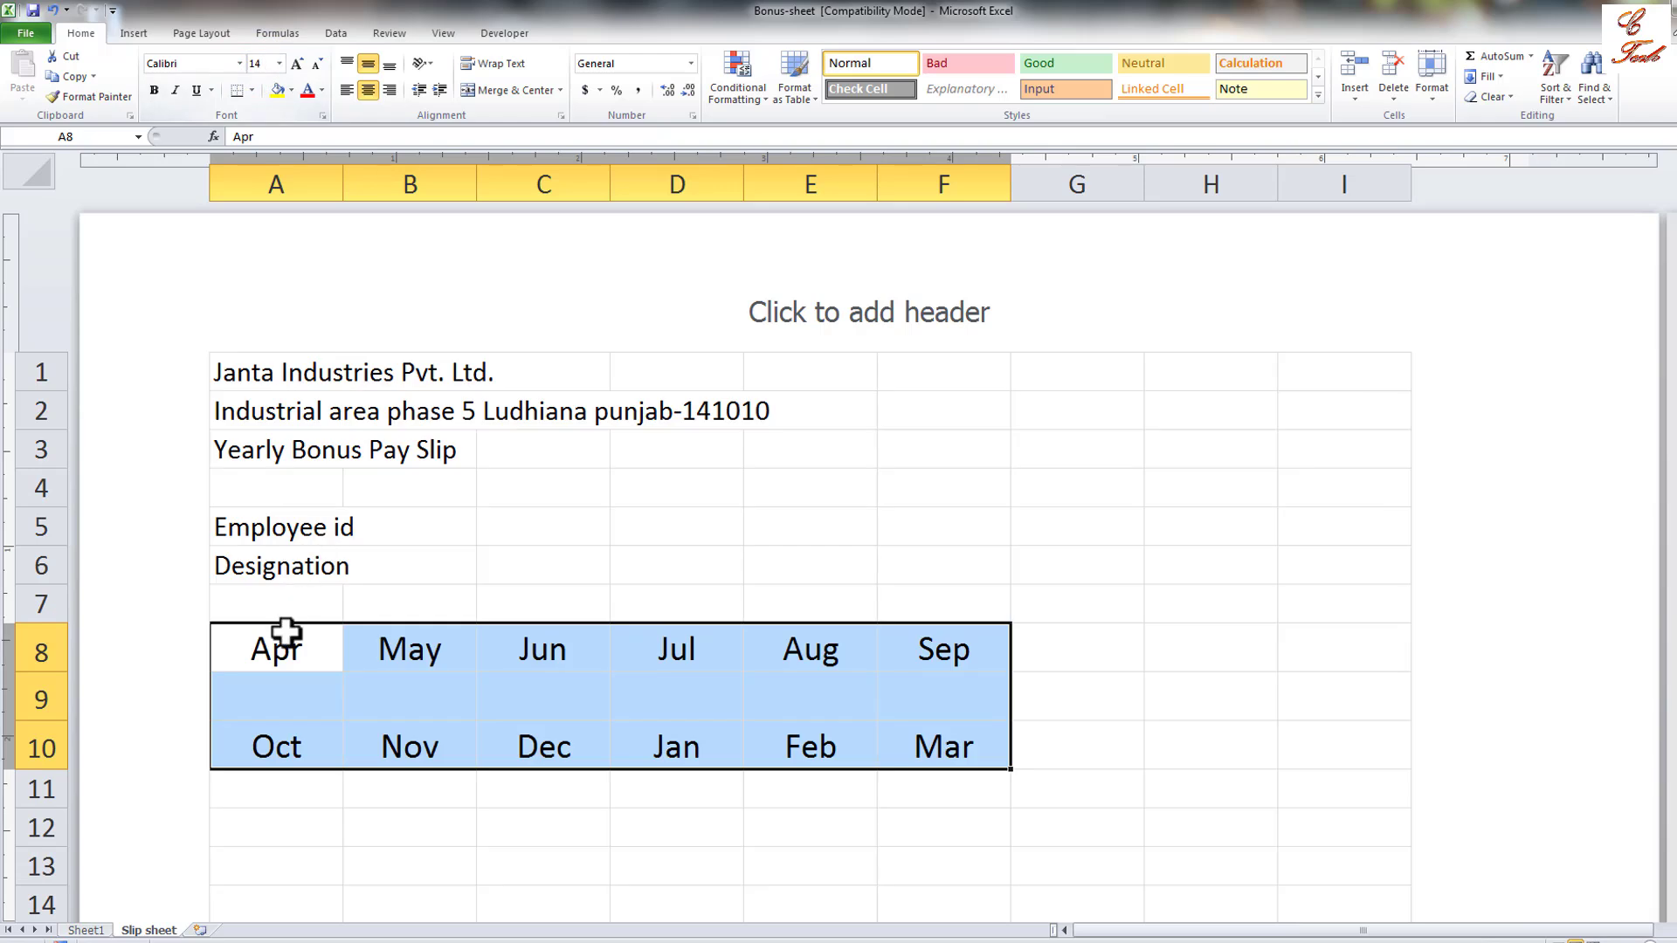
pyautogui.moveTo(281, 642); pyautogui.dragTo(946, 799)
pyautogui.click(272, 66)
pyautogui.write('1')
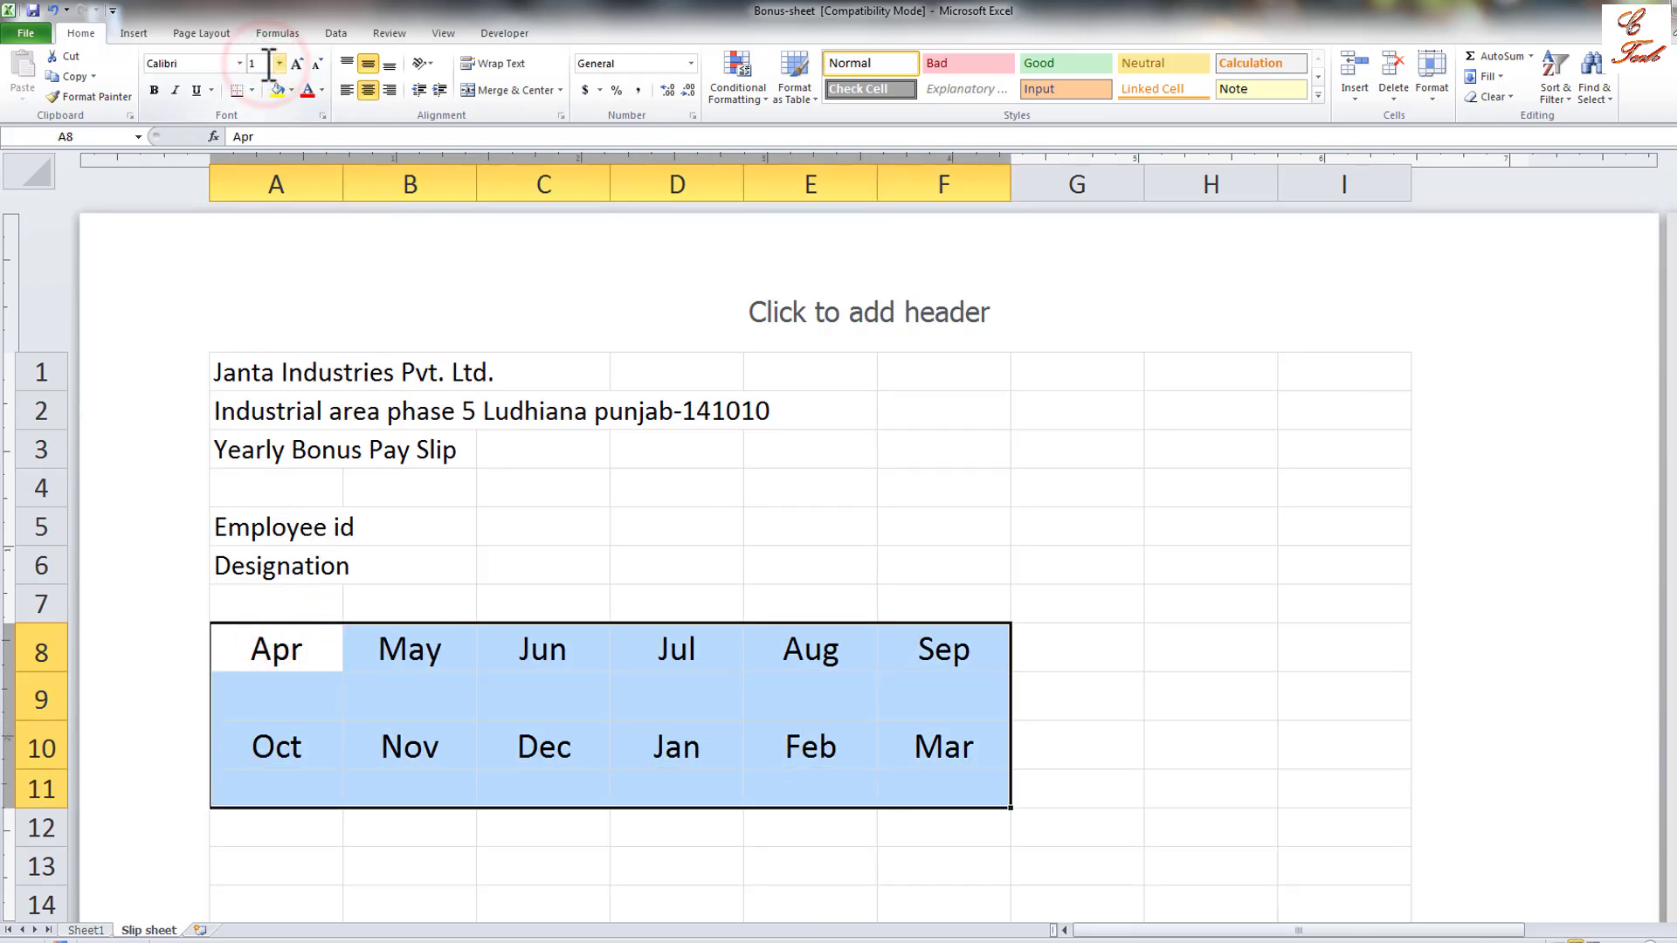
pyautogui.press('Return')
pyautogui.click(643, 689)
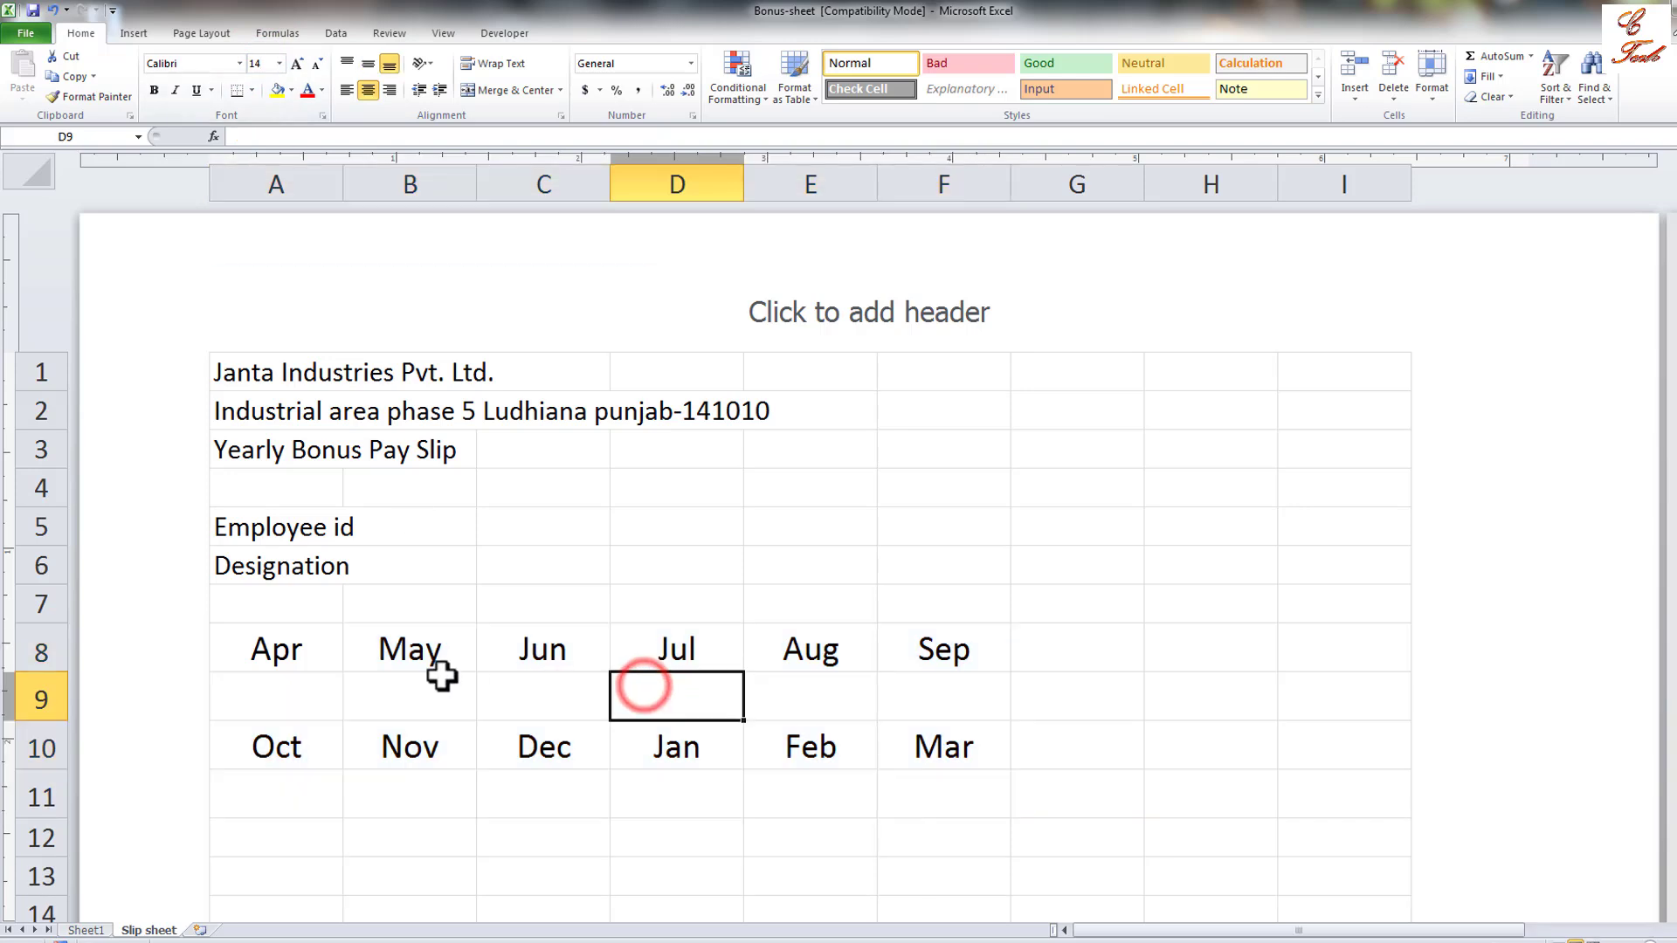
# Apply All Borders to the month grid A8:F11.
pyautogui.moveTo(274, 640)
pyautogui.mouseDown()
pyautogui.moveTo(778, 699)
pyautogui.moveTo(992, 763)
pyautogui.moveTo(955, 730)
pyautogui.moveTo(950, 791)
pyautogui.mouseUp()
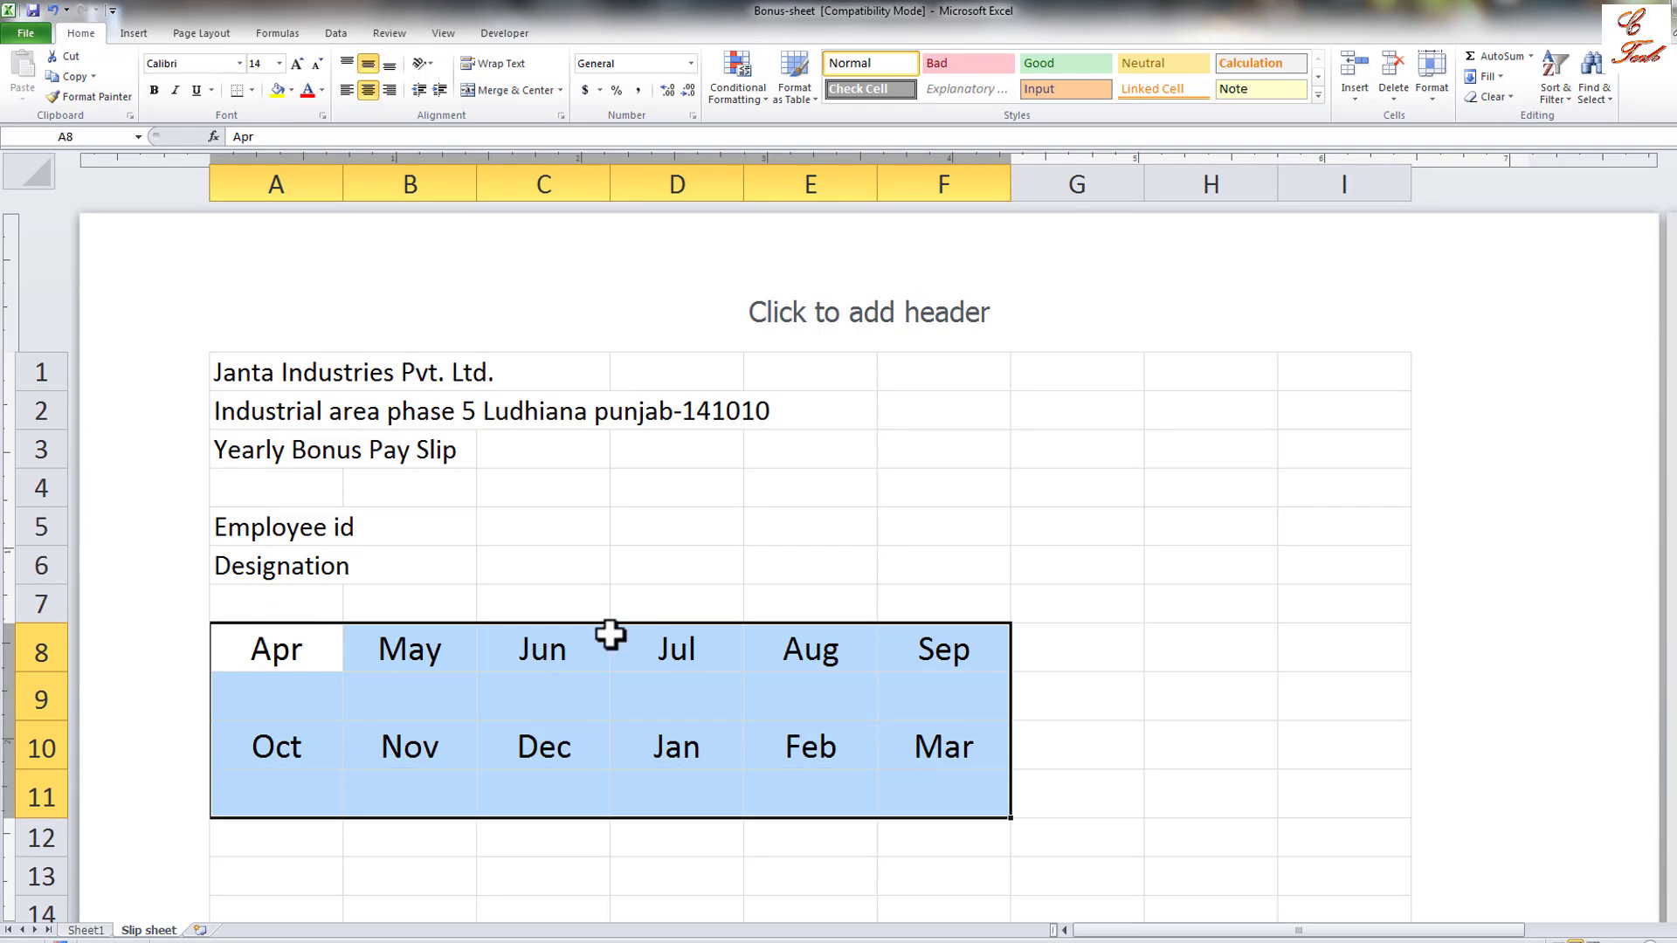
pyautogui.click(251, 90)
pyautogui.click(278, 231)
pyautogui.click(676, 696)
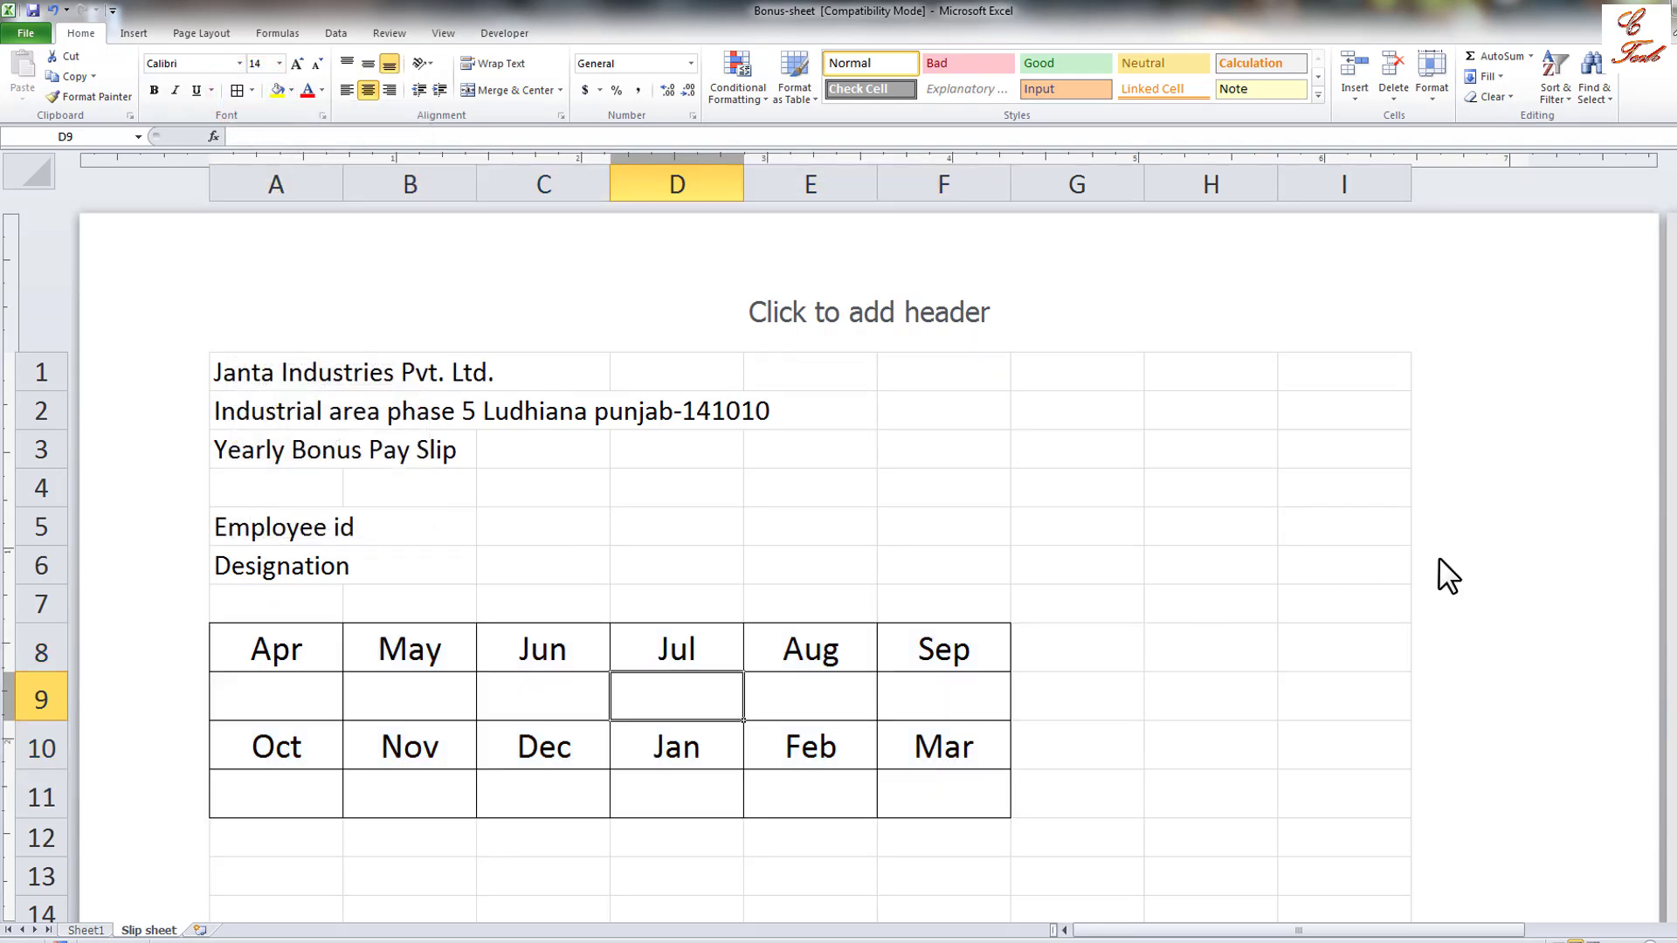
# Widen columns A through E by dragging their header borders.
pyautogui.moveTo(1072, 705); pyautogui.dragTo(1349, 698)
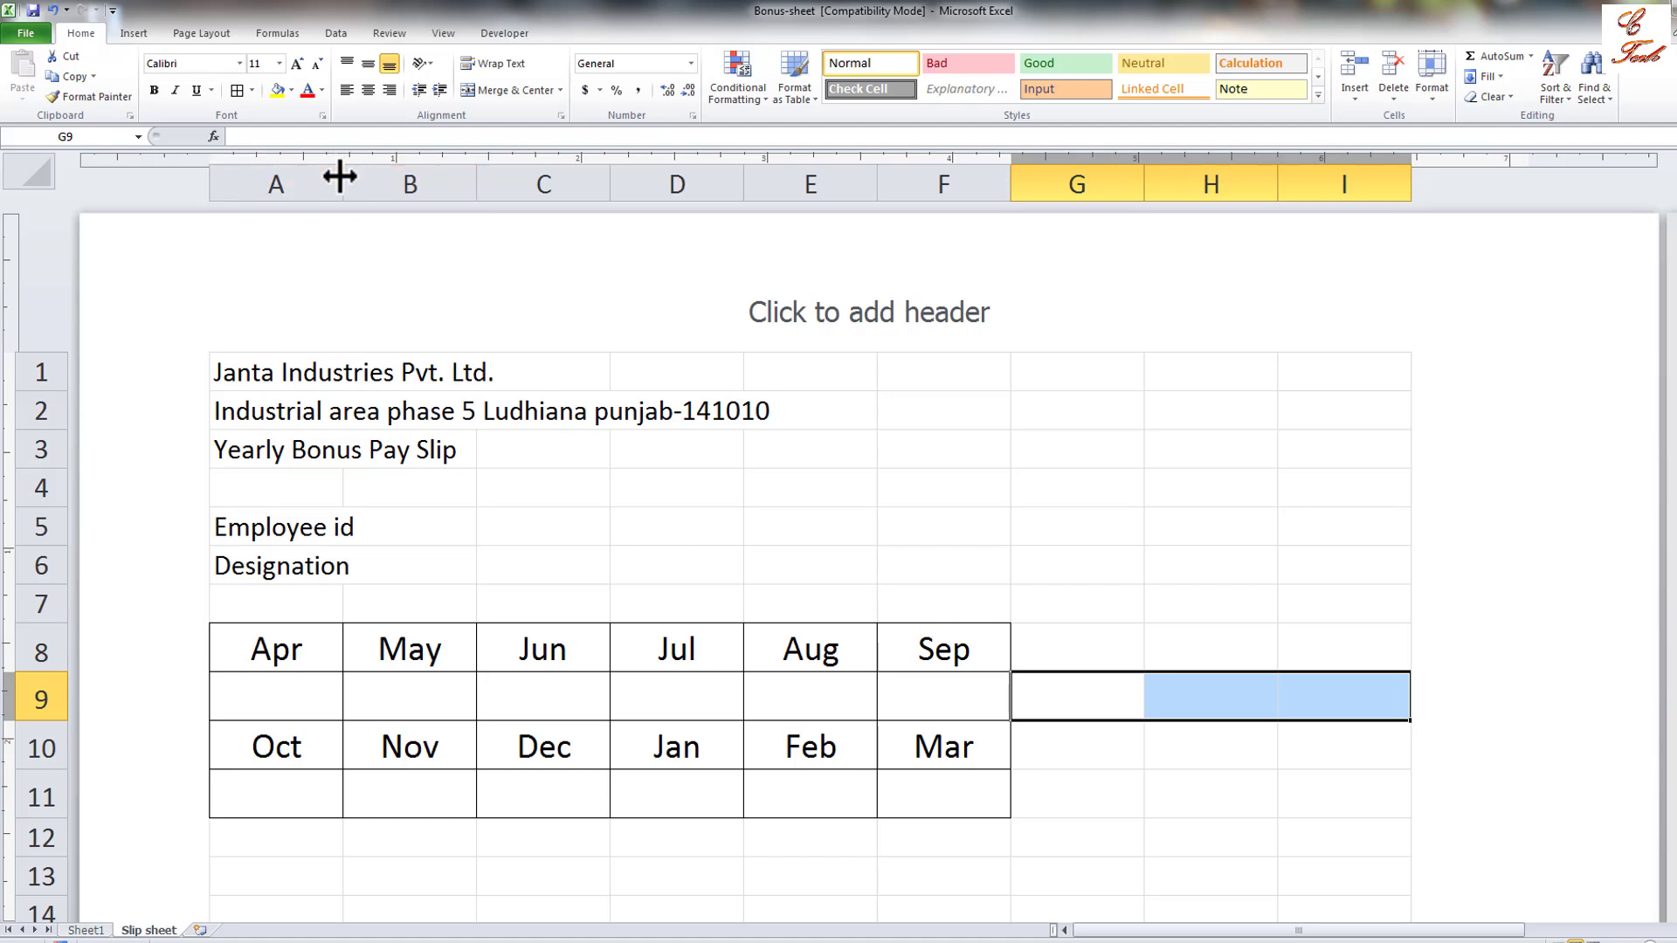
pyautogui.moveTo(340, 177); pyautogui.dragTo(395, 180)
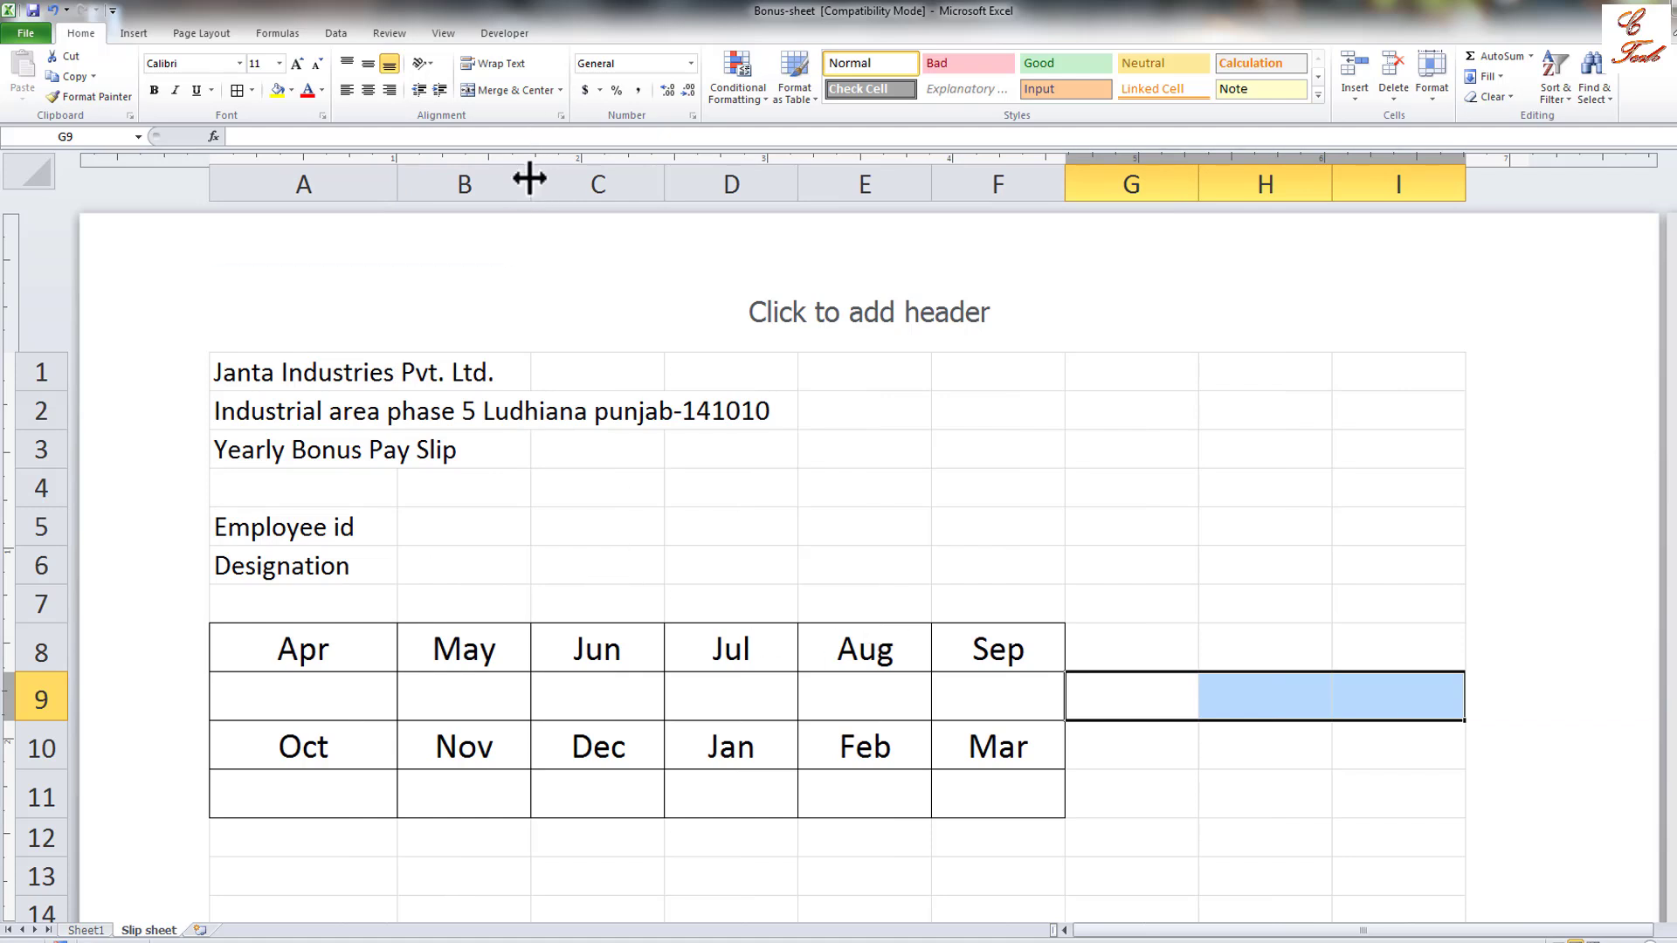
pyautogui.moveTo(530, 178); pyautogui.dragTo(589, 182)
pyautogui.moveTo(725, 179); pyautogui.dragTo(778, 179)
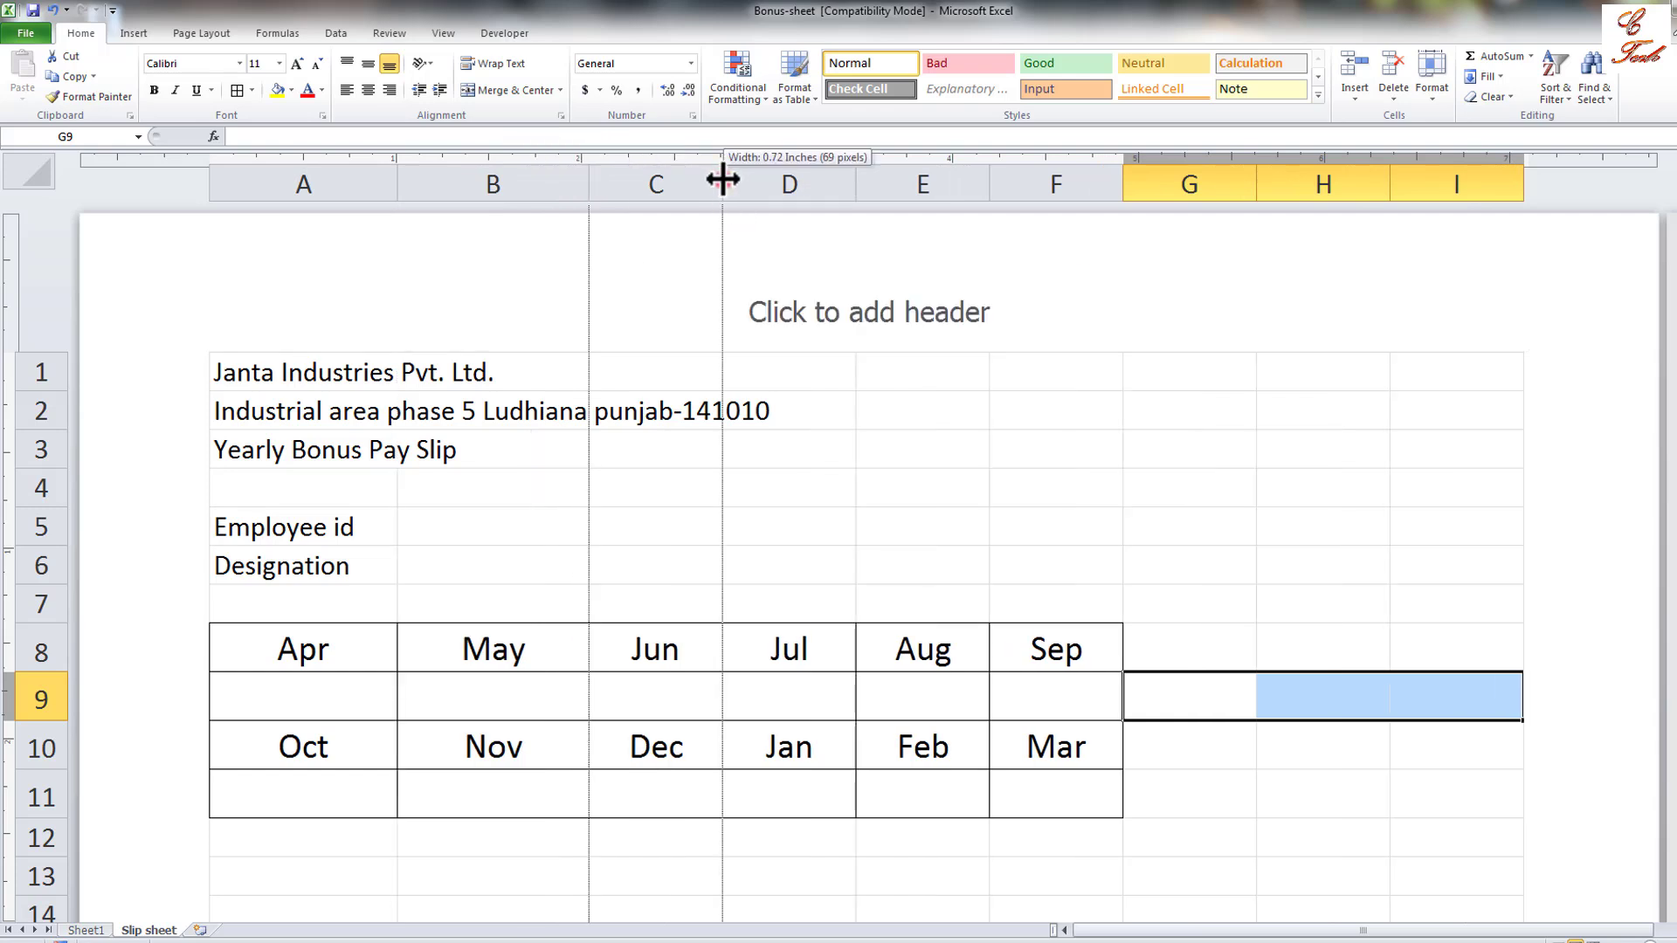
pyautogui.moveTo(912, 179); pyautogui.dragTo(967, 177)
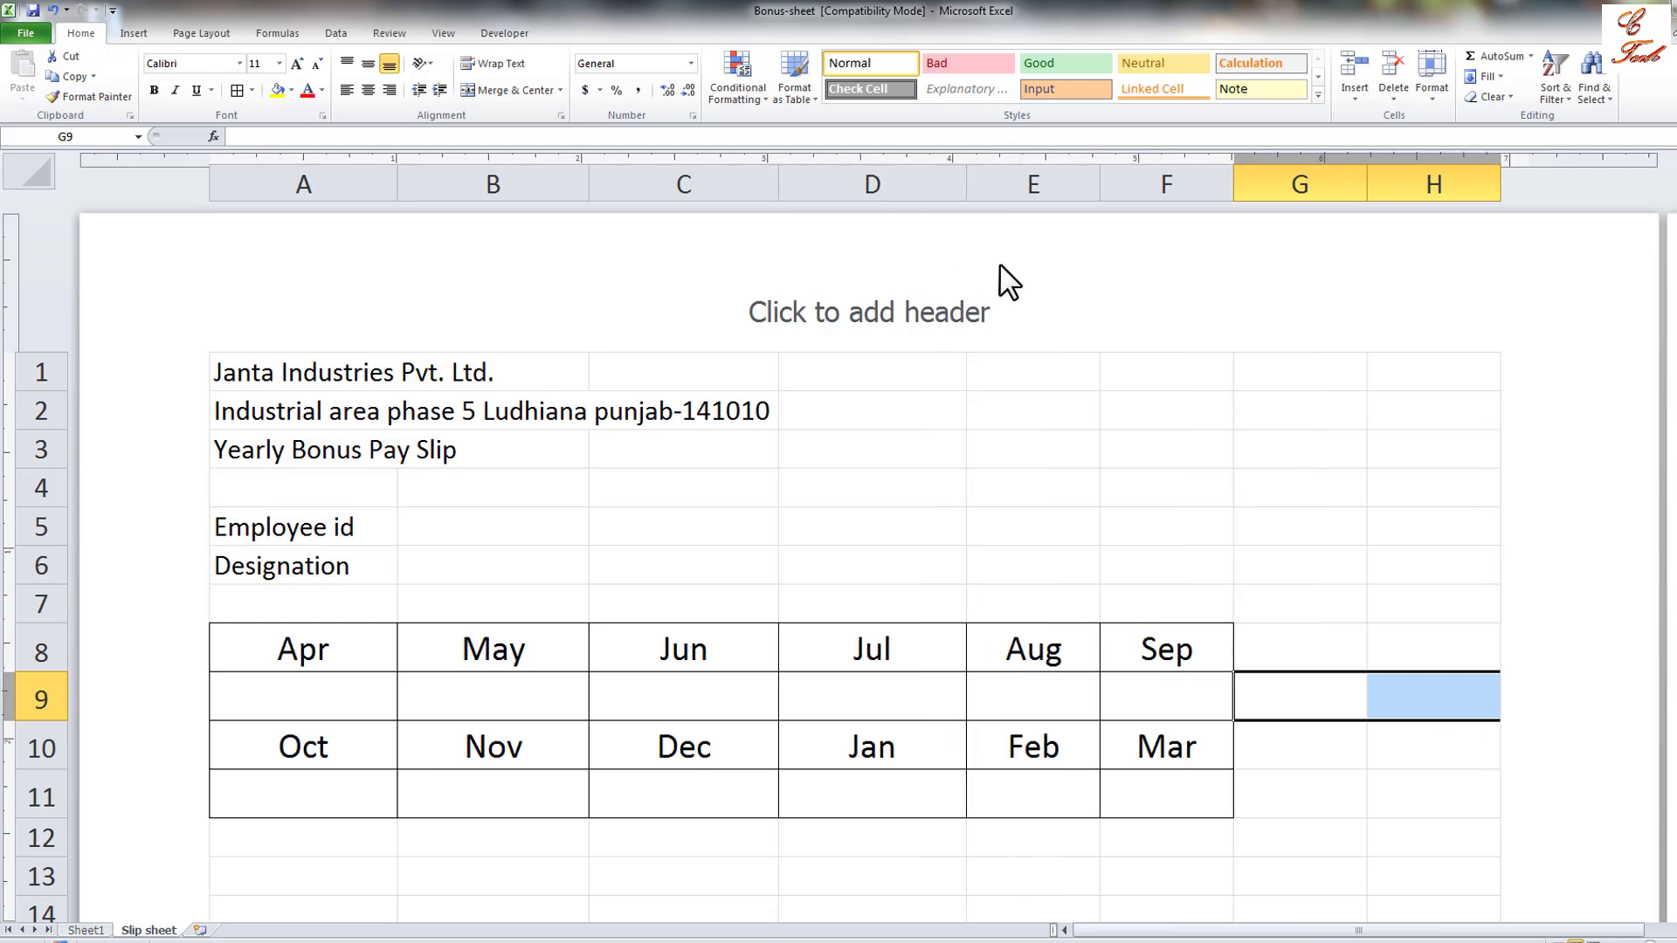
pyautogui.moveTo(1100, 179); pyautogui.dragTo(1123, 181)
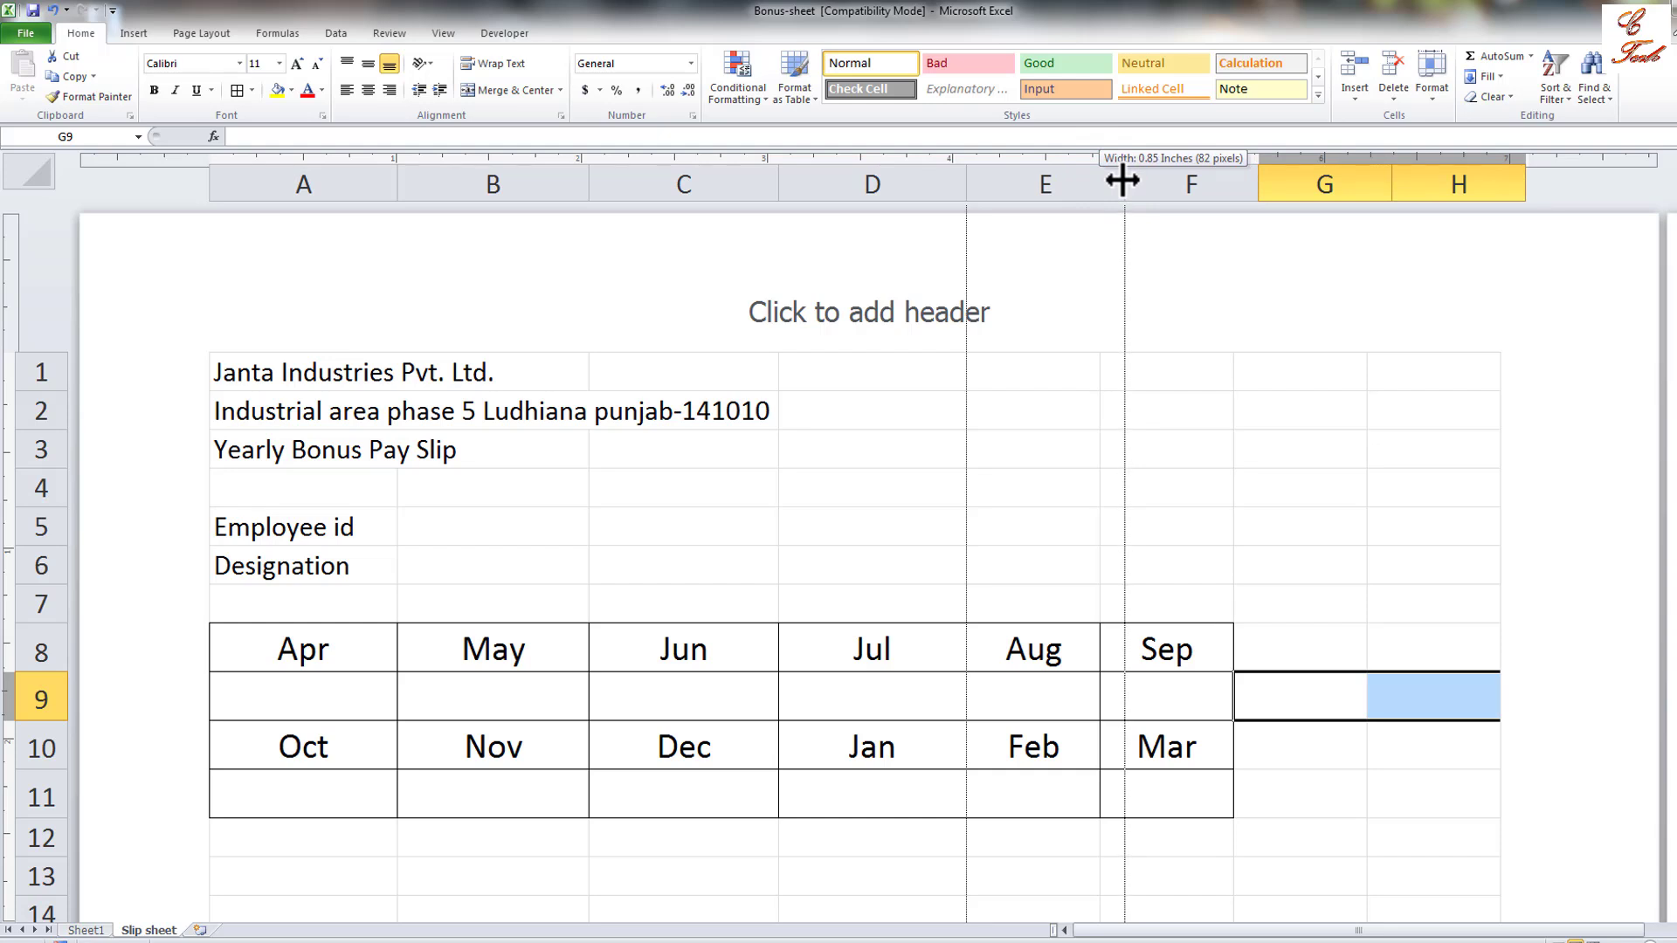
pyautogui.moveTo(1122, 181); pyautogui.dragTo(1128, 180)
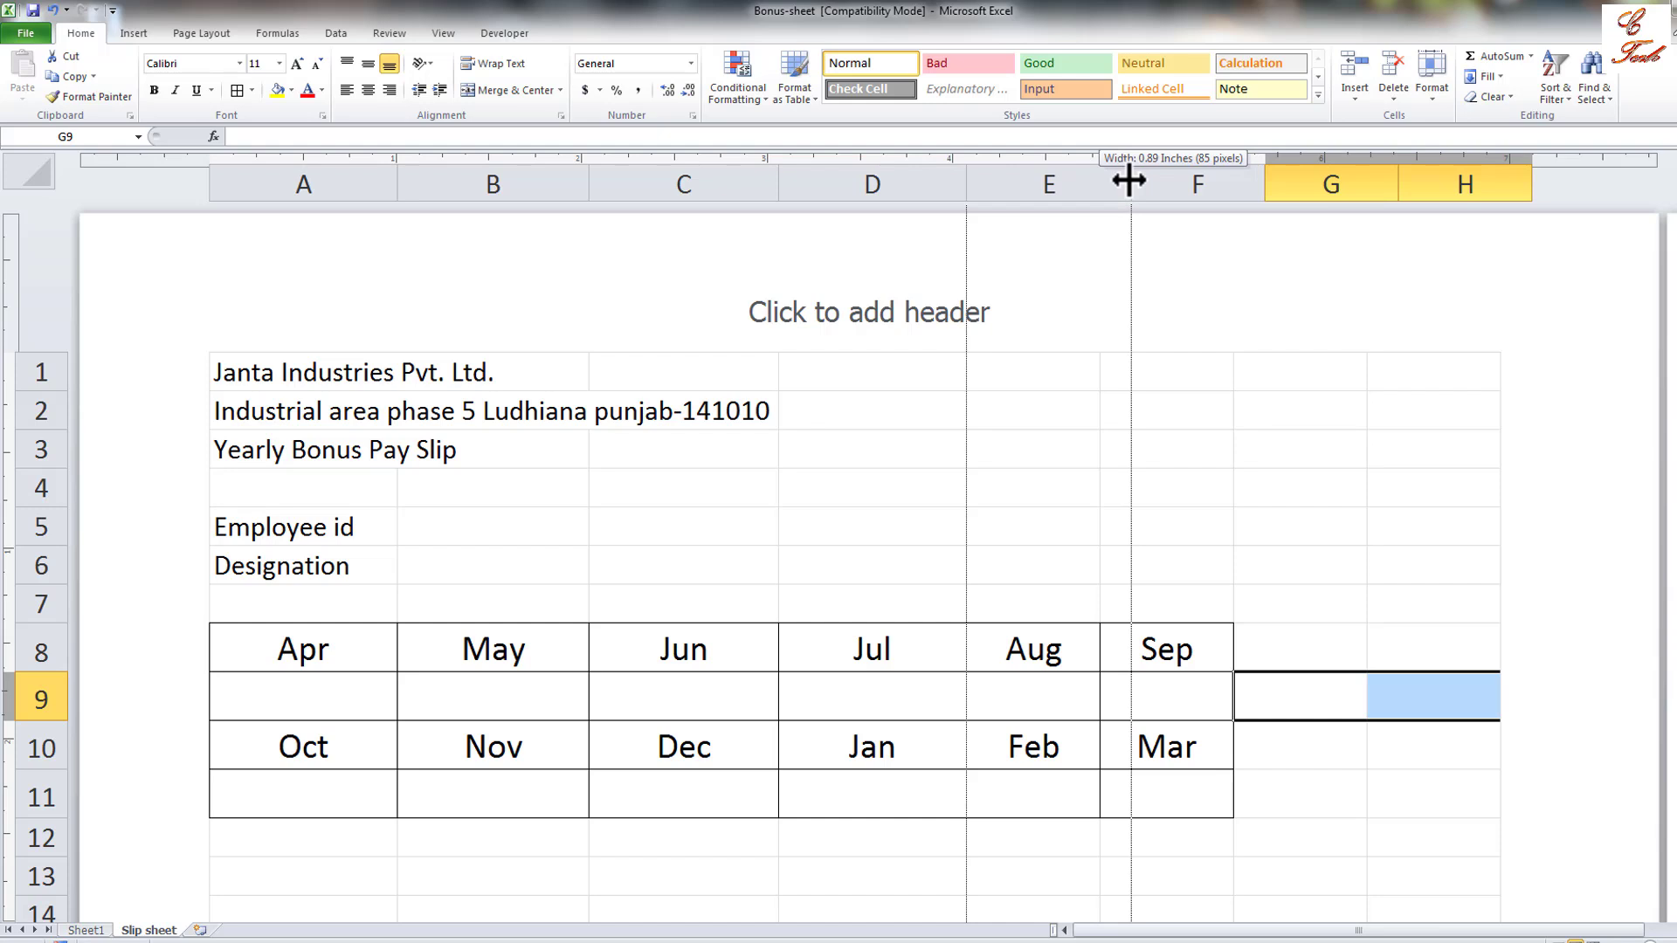
pyautogui.moveTo(1128, 181); pyautogui.dragTo(1135, 180)
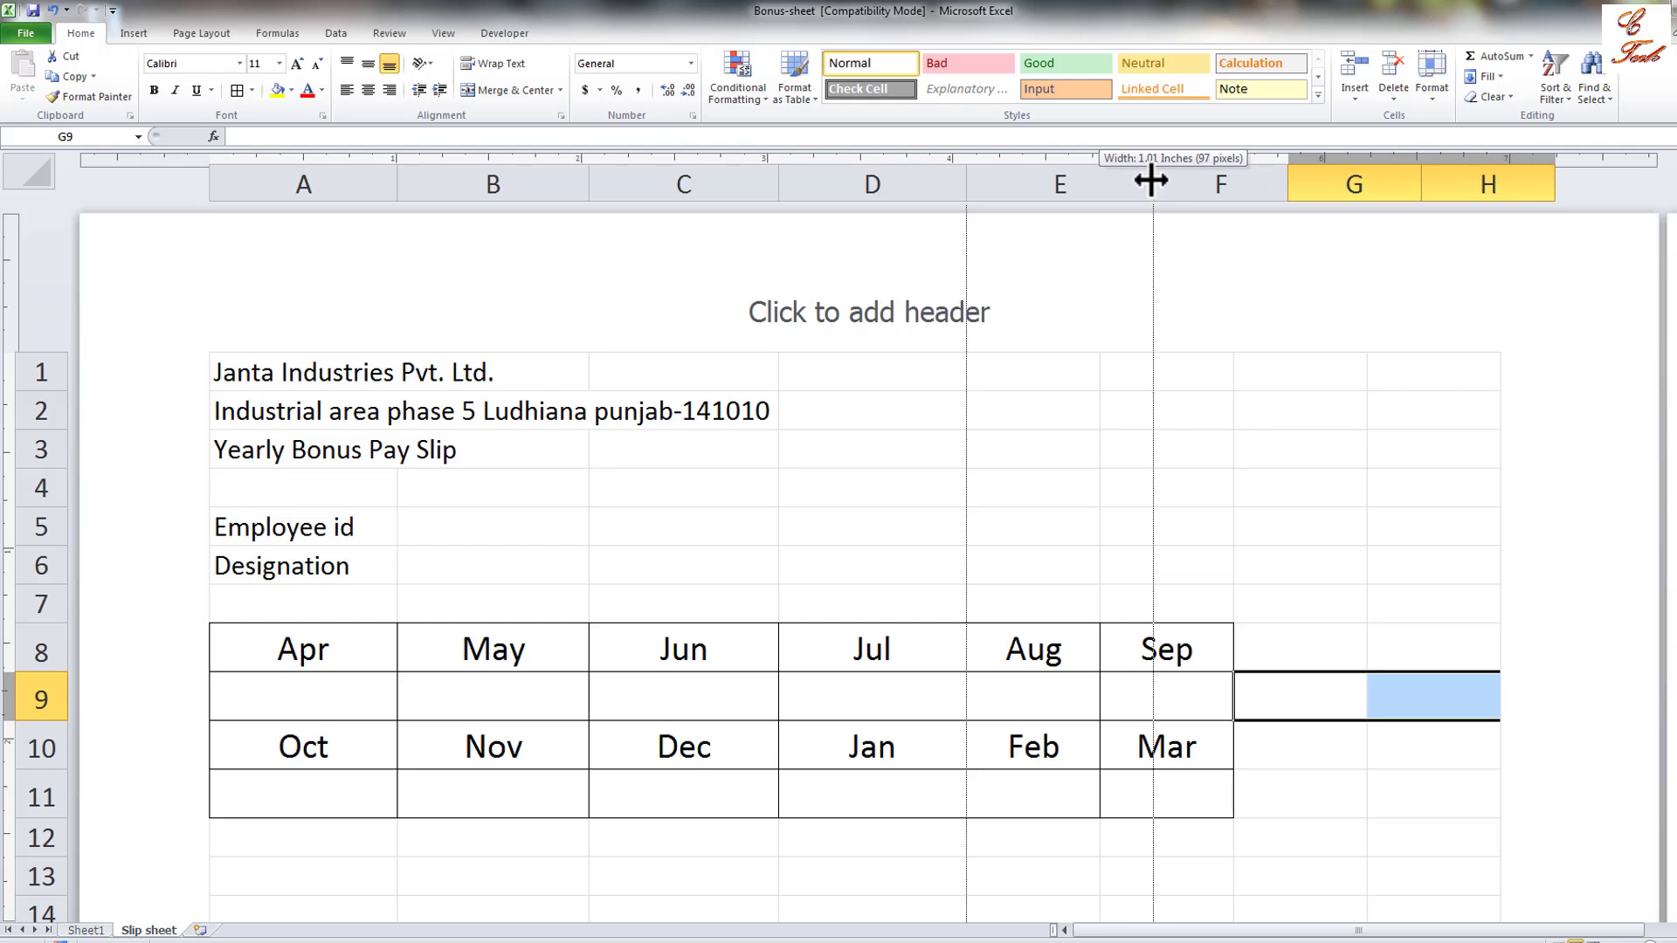
pyautogui.moveTo(1135, 181); pyautogui.dragTo(1153, 180)
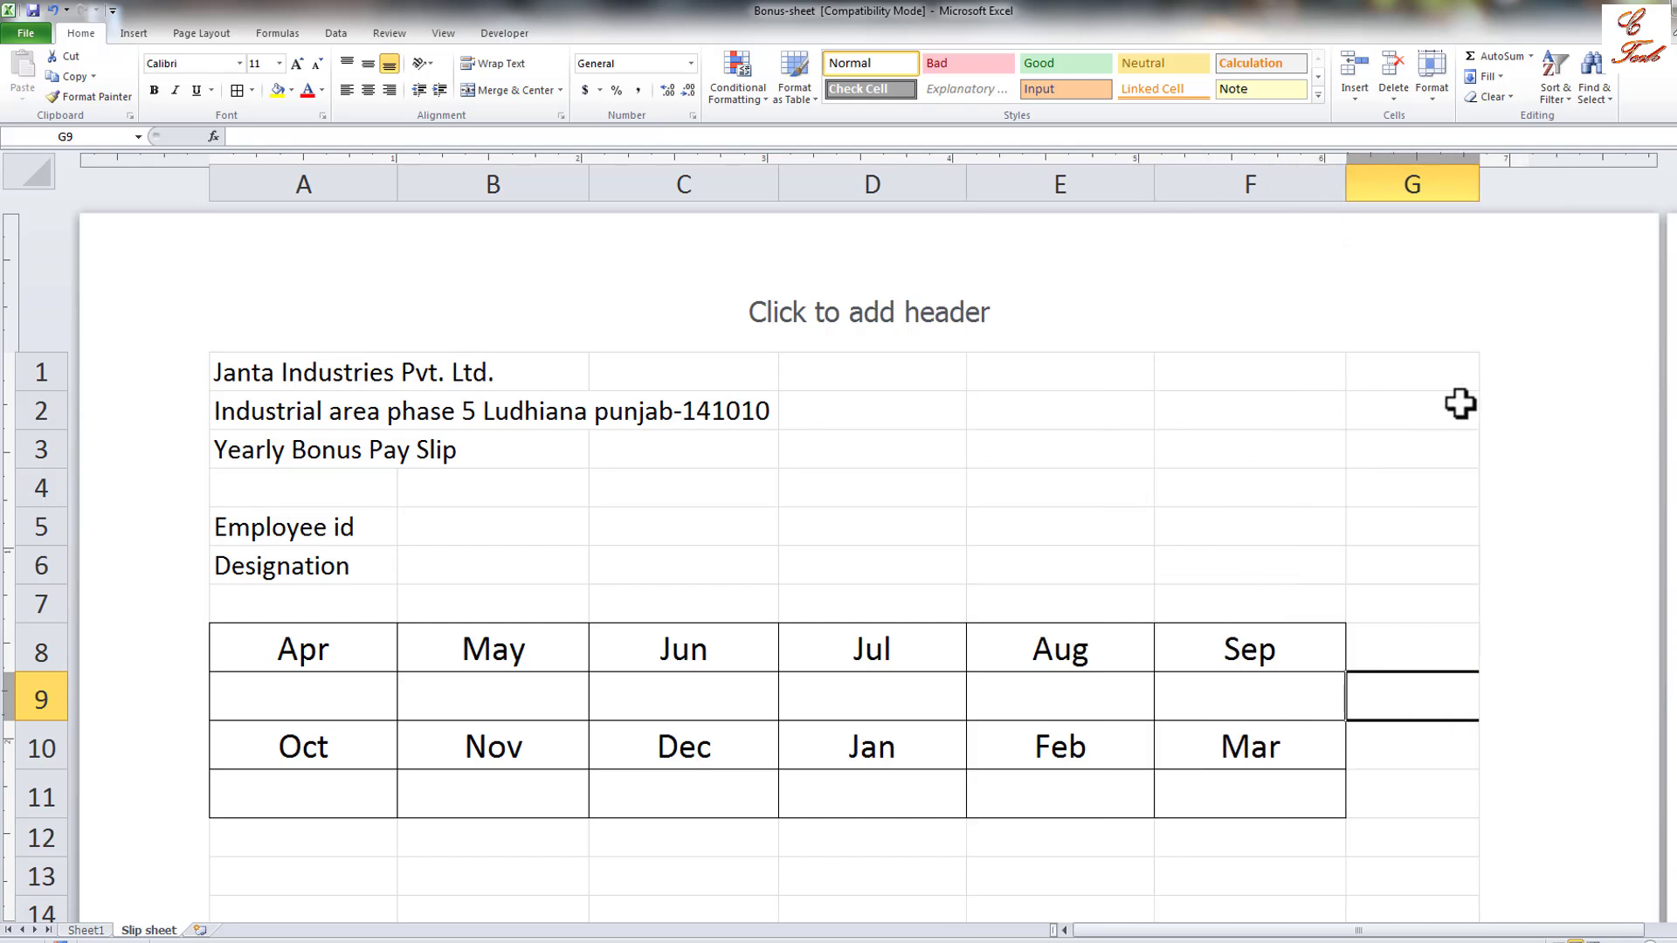
# Move the right page margin outward and the left margin inward on the ruler.
pyautogui.click(1458, 404)
pyautogui.click(1585, 404)
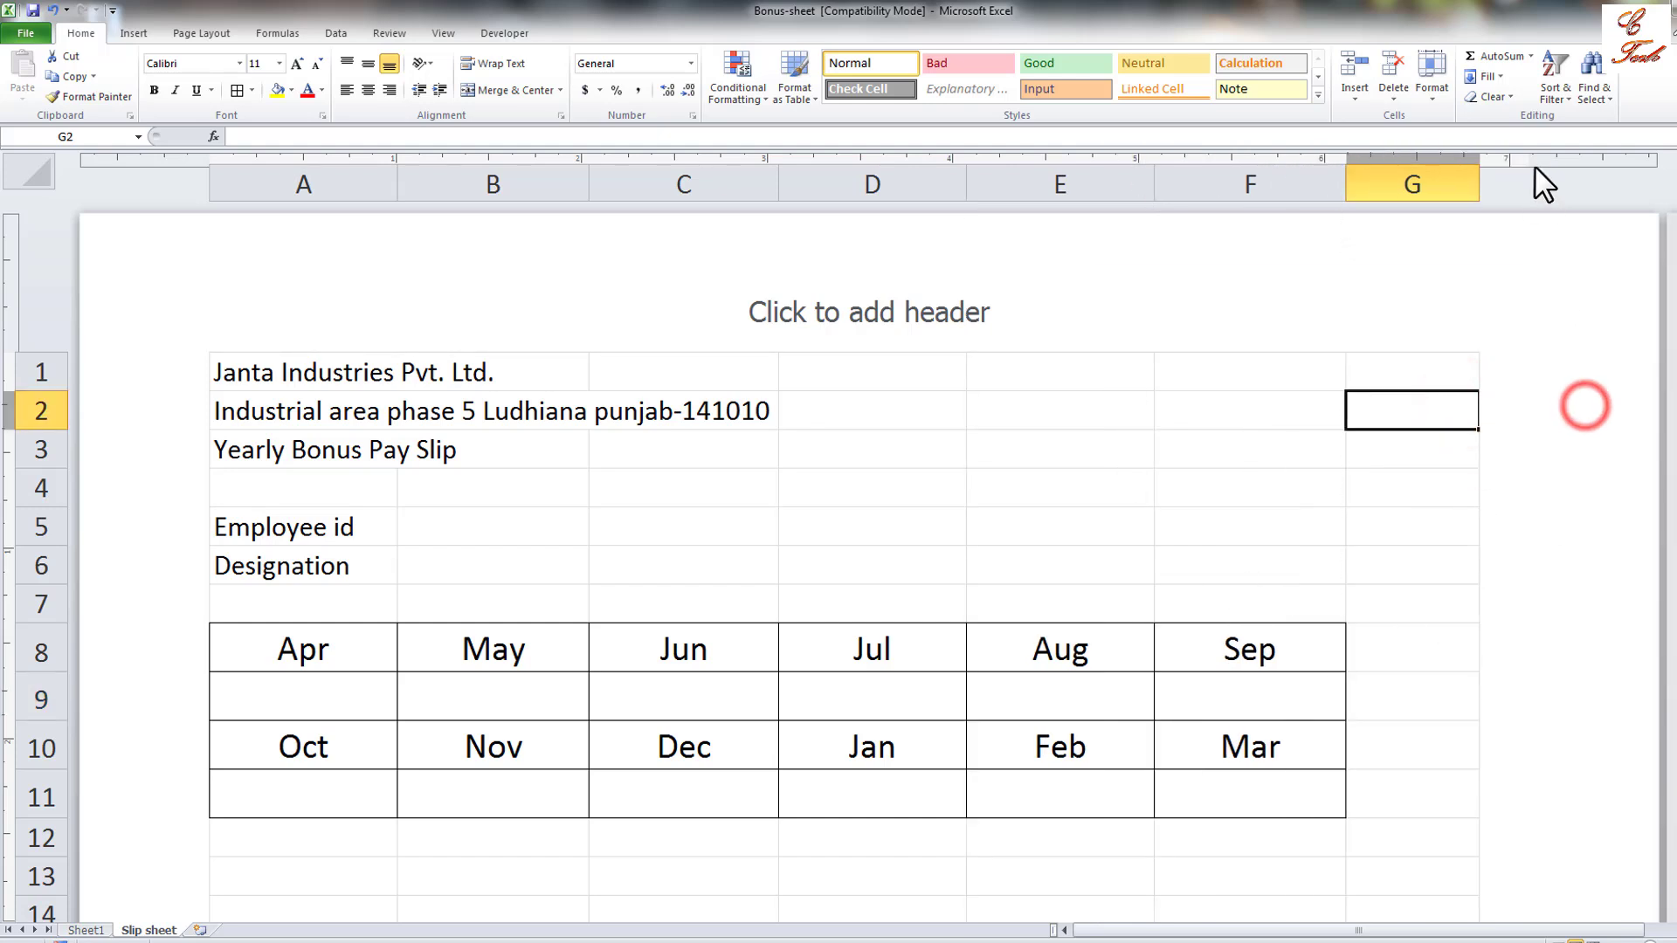
pyautogui.moveTo(1531, 157); pyautogui.dragTo(1582, 157)
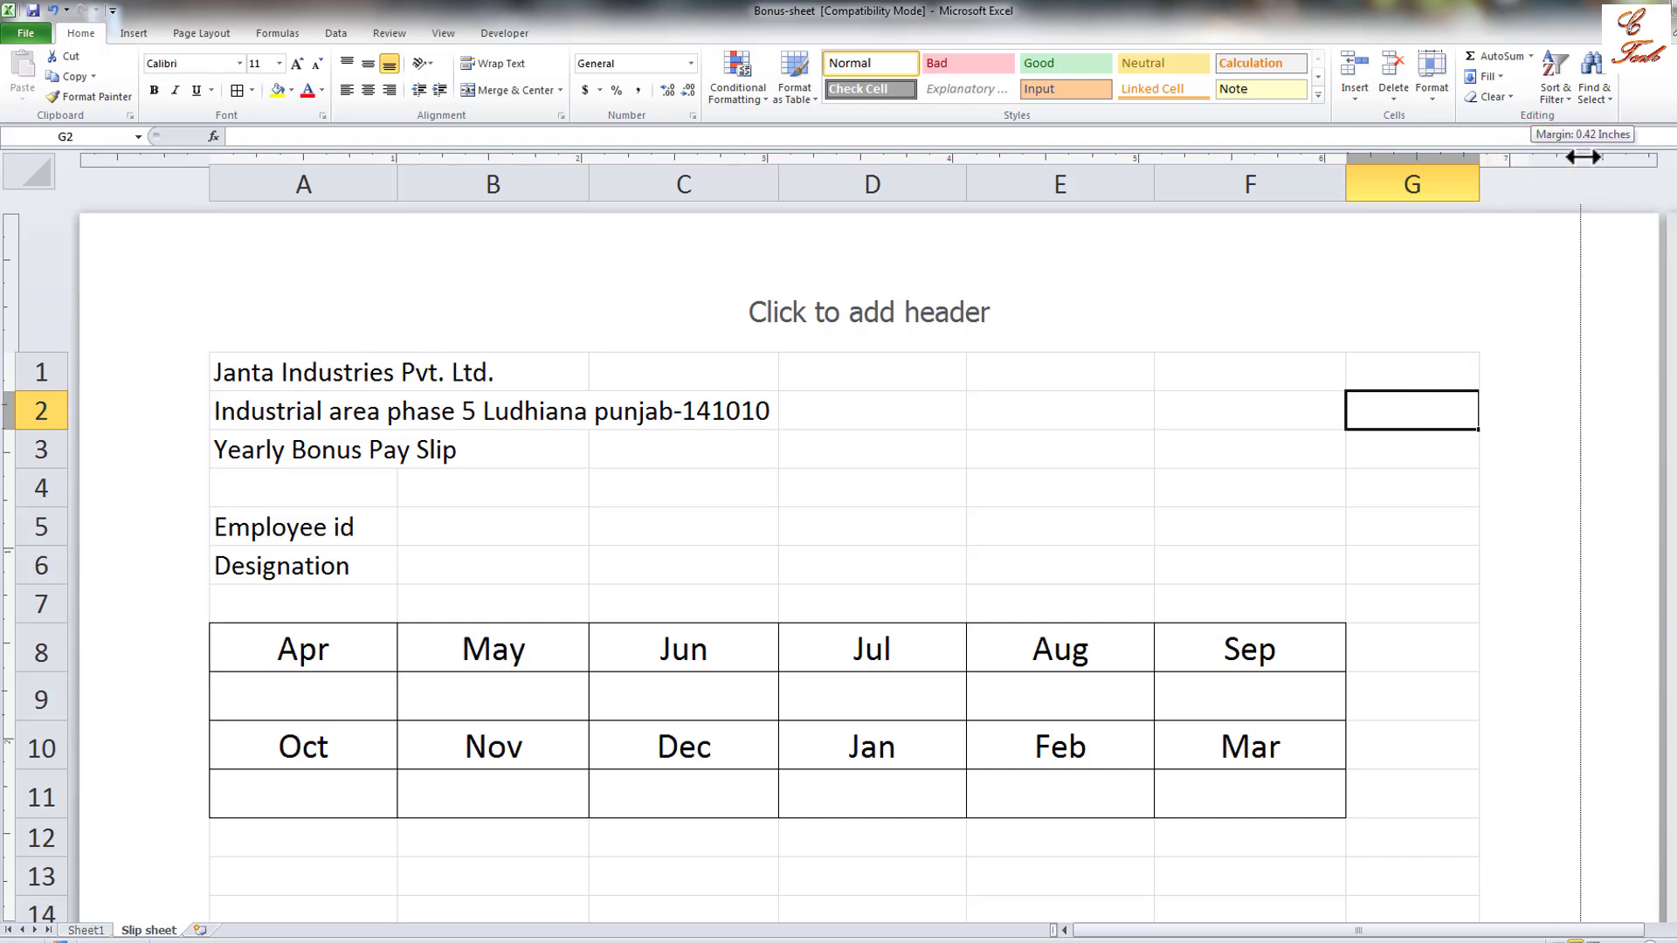
pyautogui.click(90, 96)
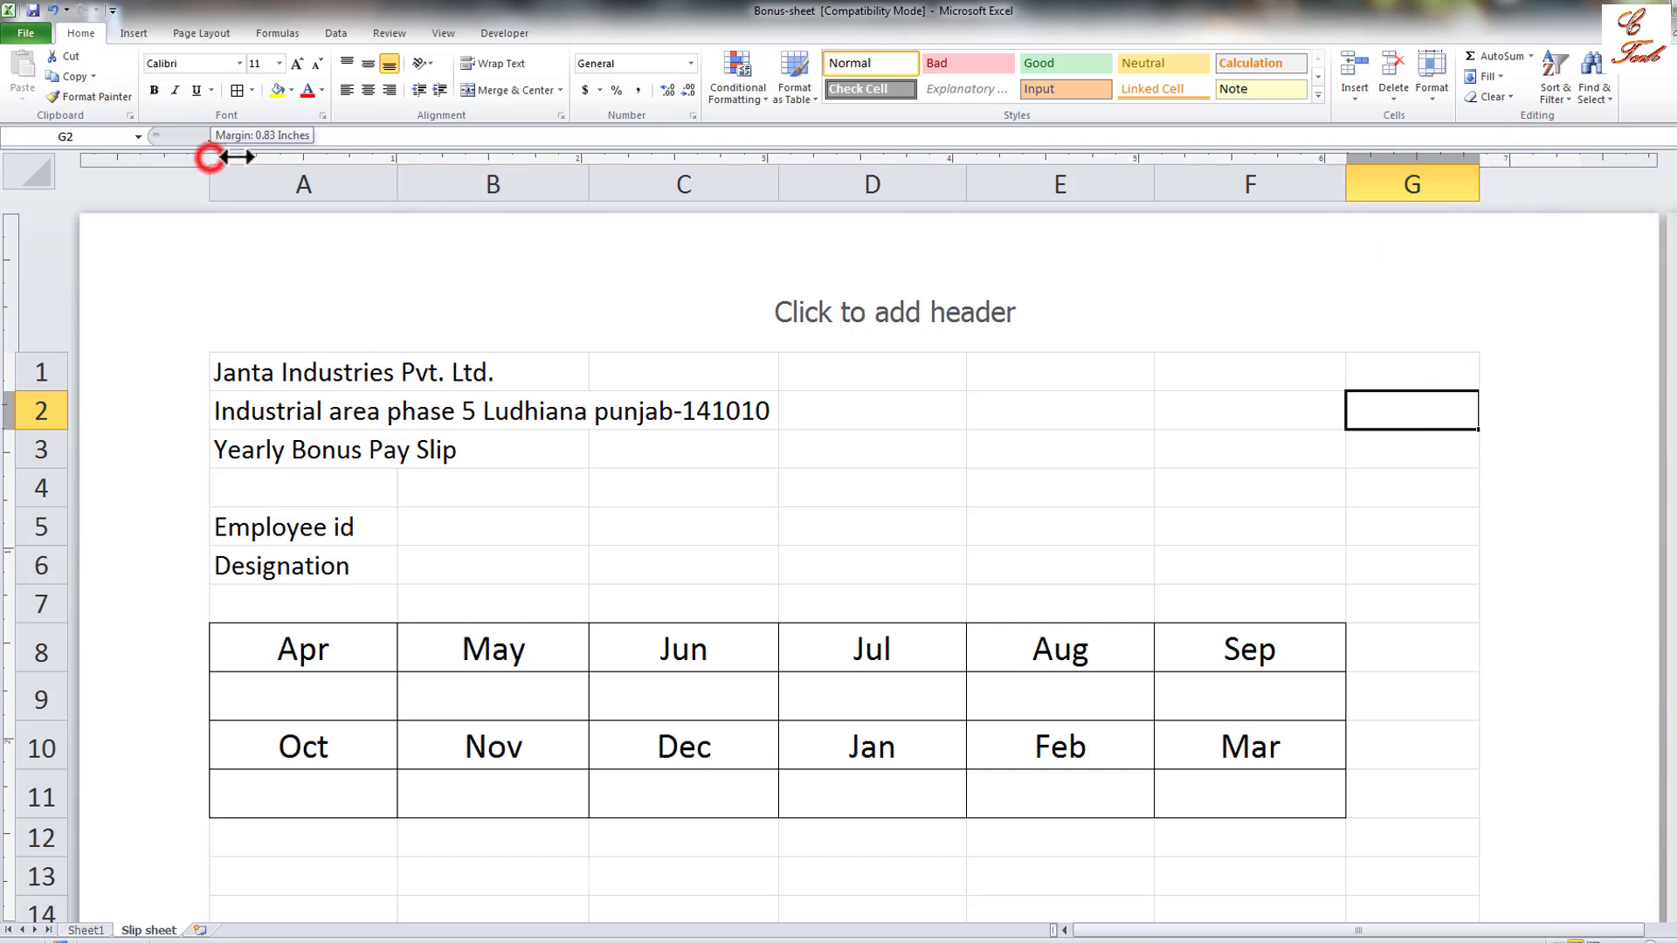
pyautogui.moveTo(207, 156); pyautogui.dragTo(241, 156)
pyautogui.click(860, 581)
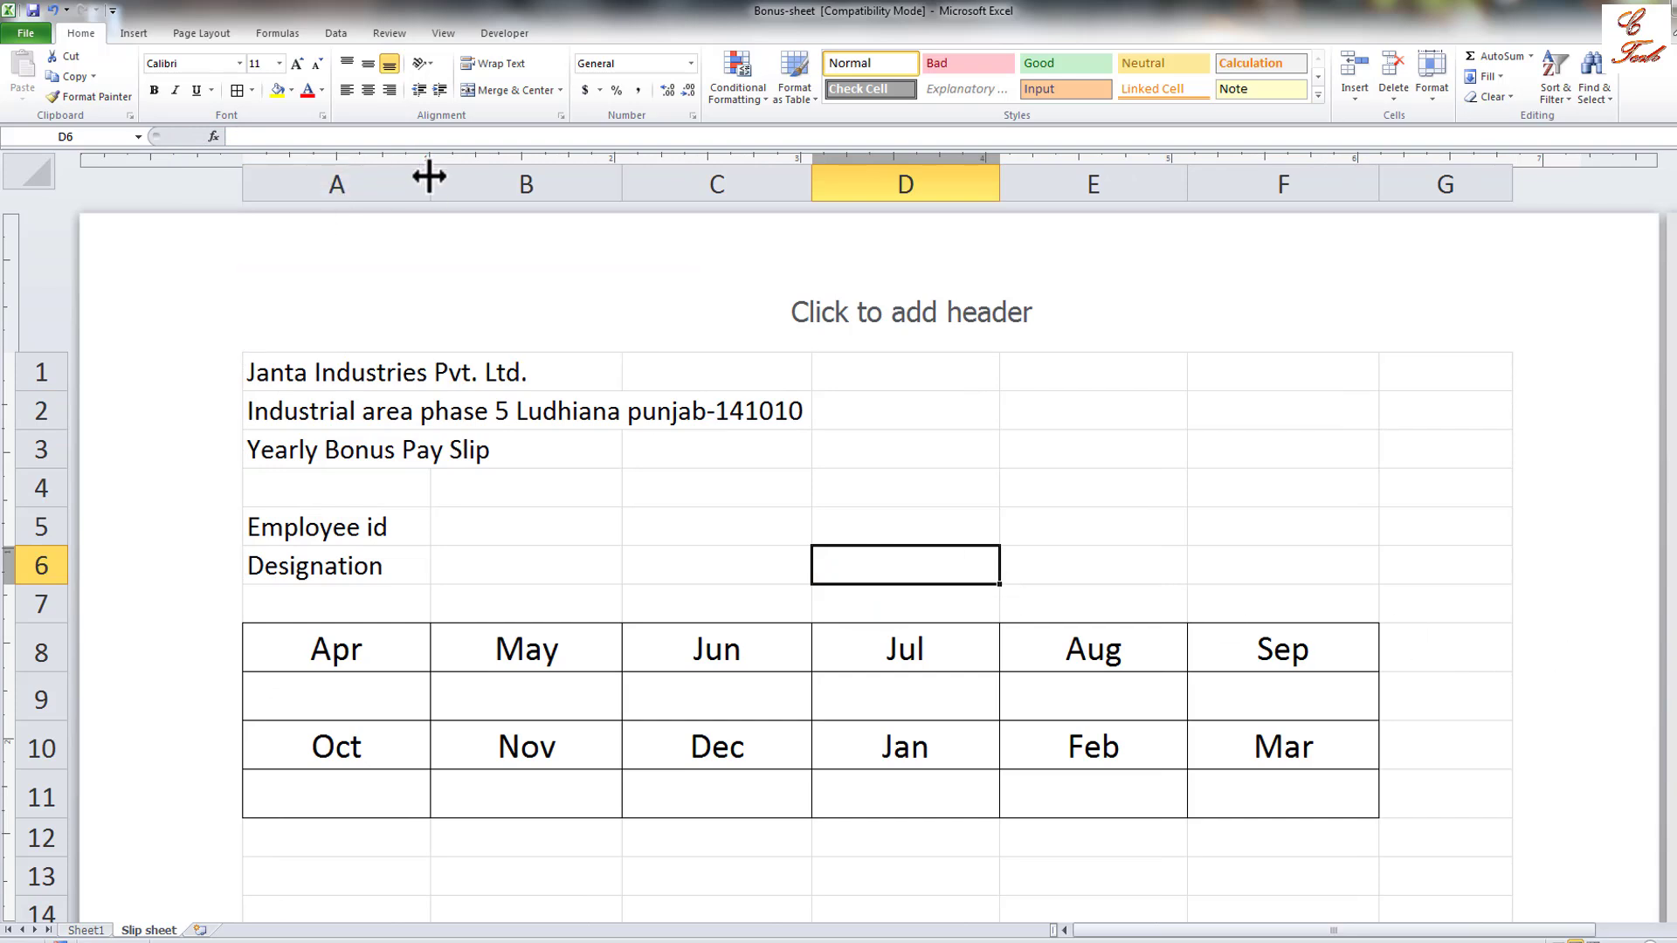
# Widen columns A–C further so the grid fills the page width.
pyautogui.moveTo(429, 177); pyautogui.dragTo(458, 177)
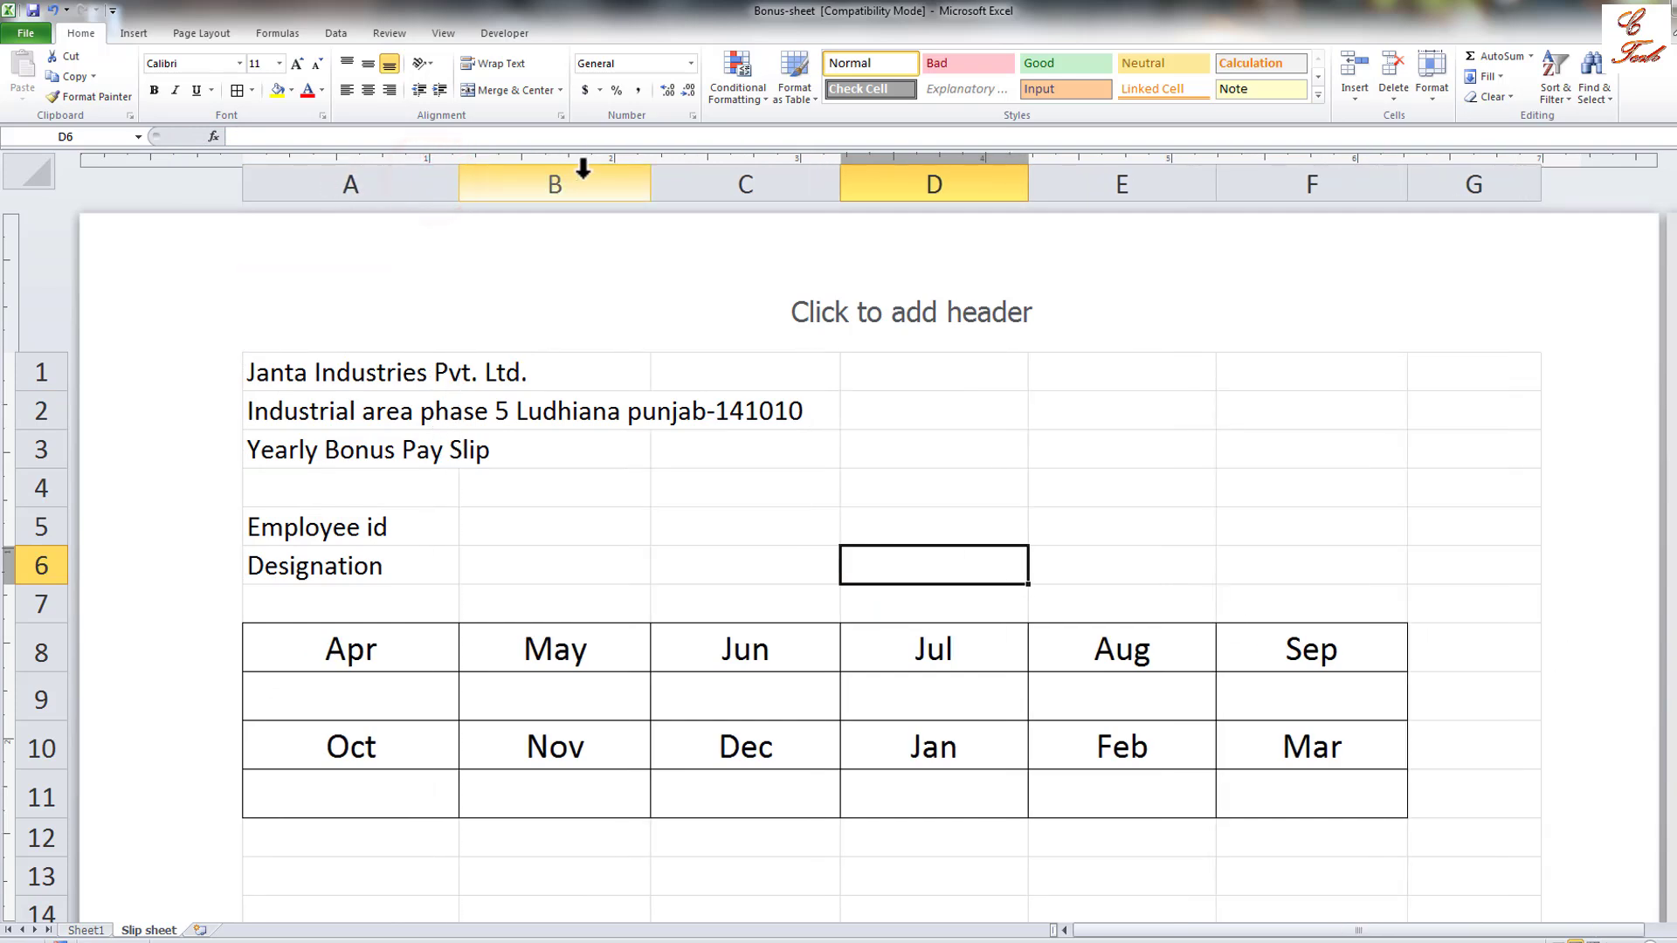
pyautogui.moveTo(645, 180); pyautogui.dragTo(684, 181)
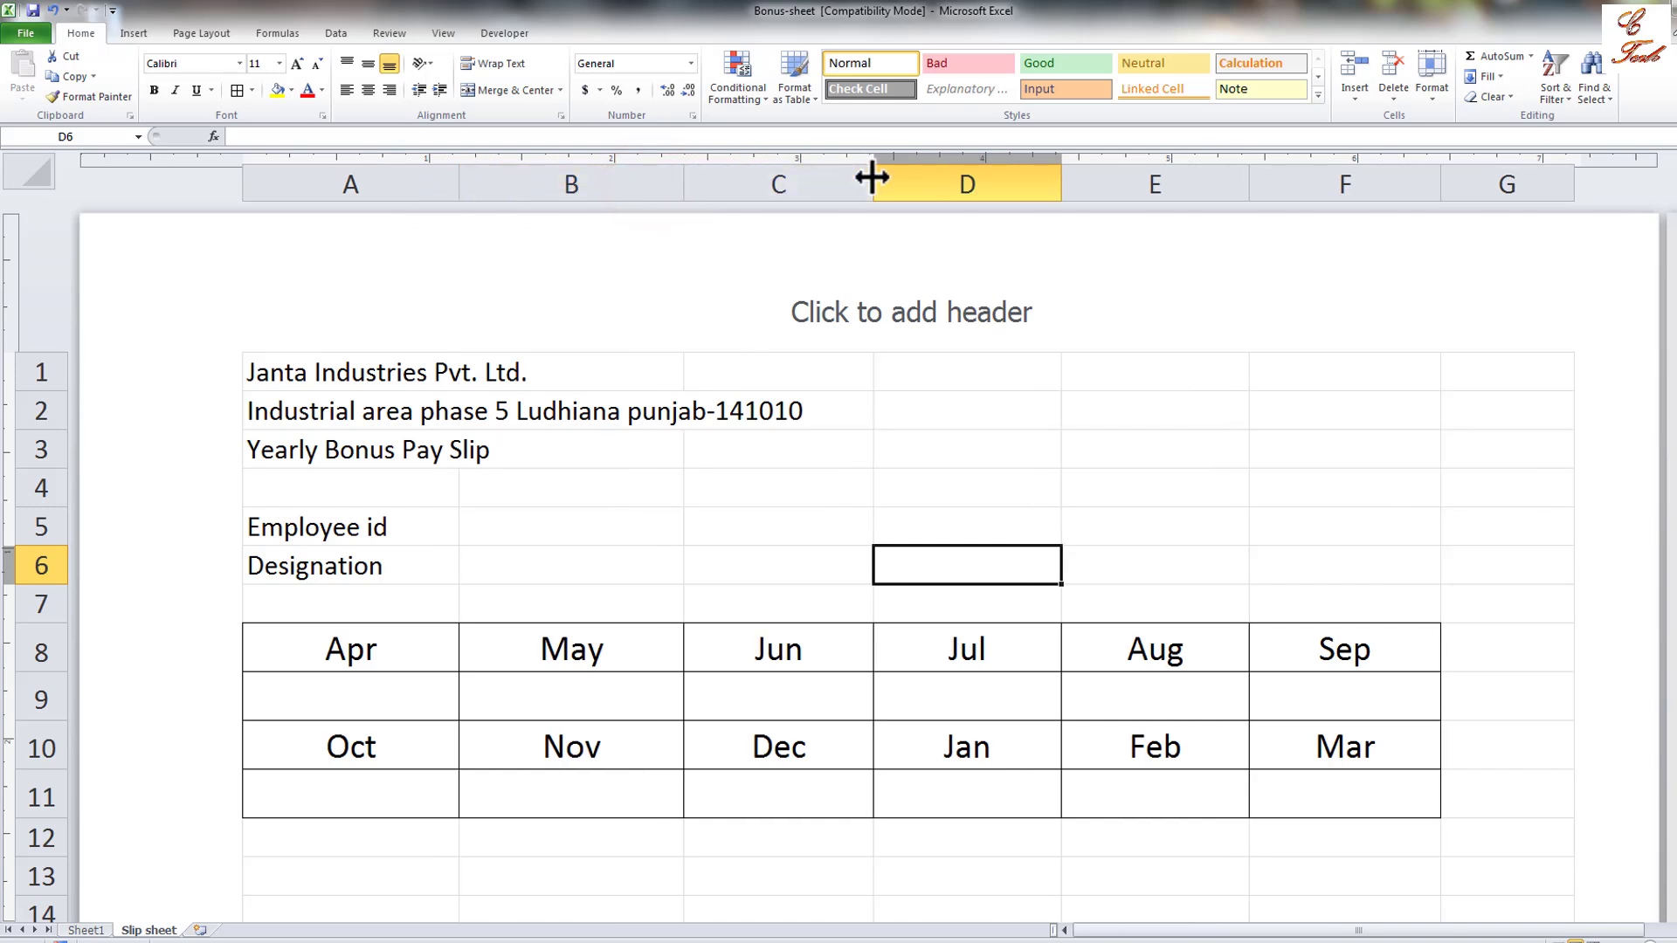
pyautogui.moveTo(873, 177); pyautogui.dragTo(890, 177)
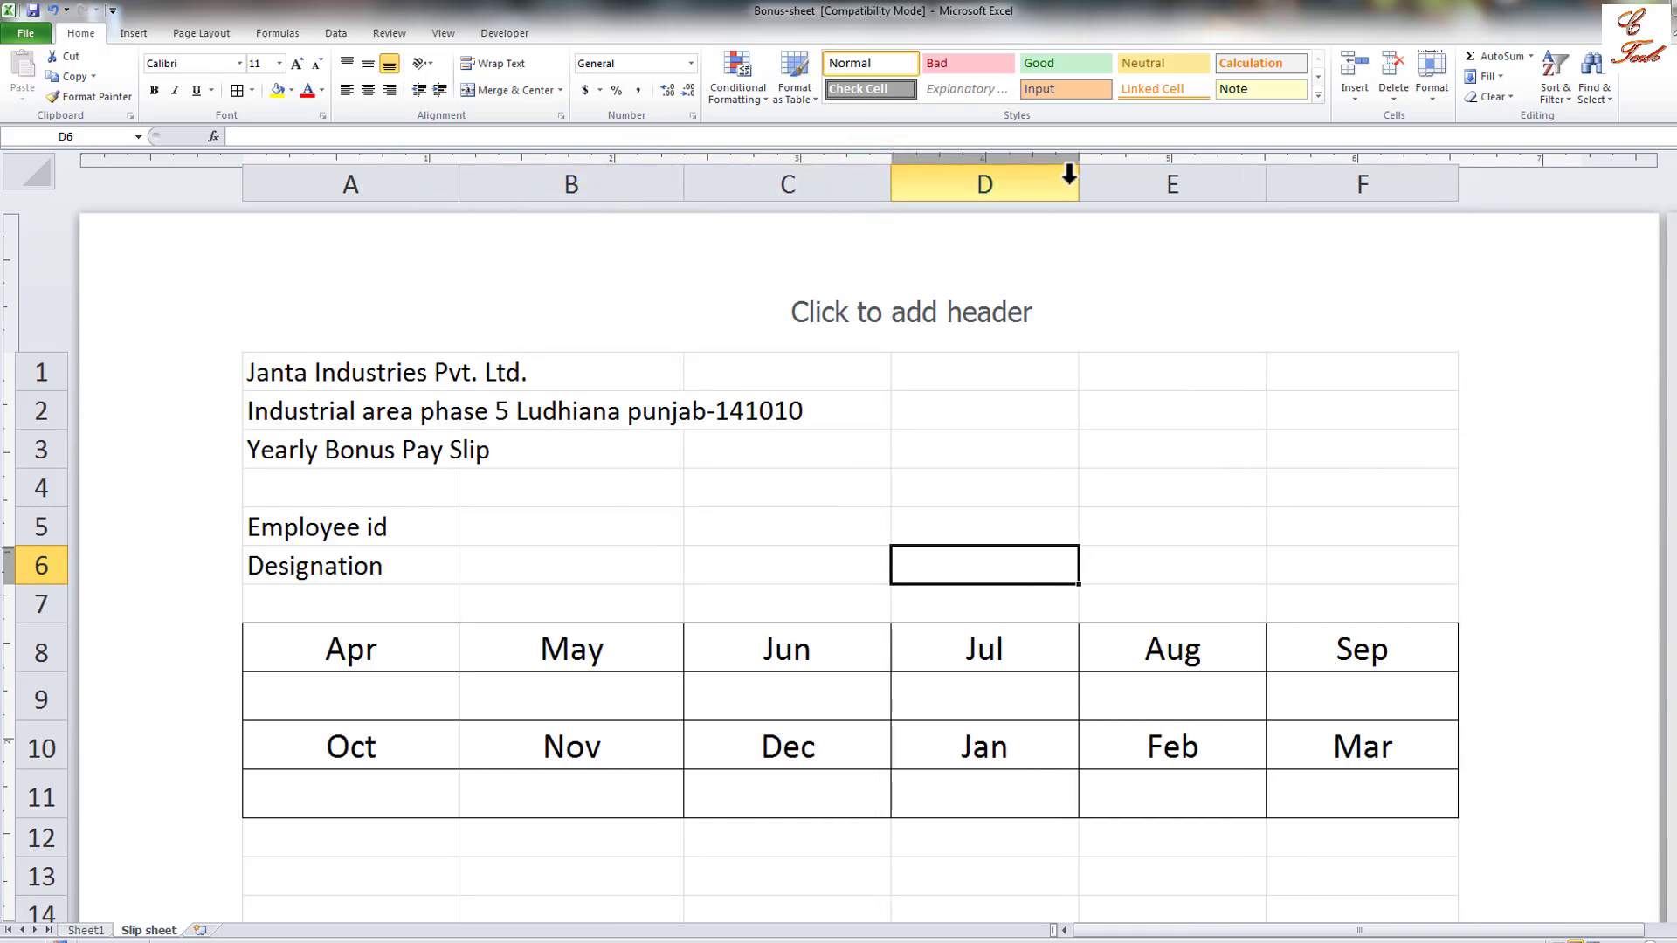
pyautogui.moveTo(890, 181); pyautogui.dragTo(908, 181)
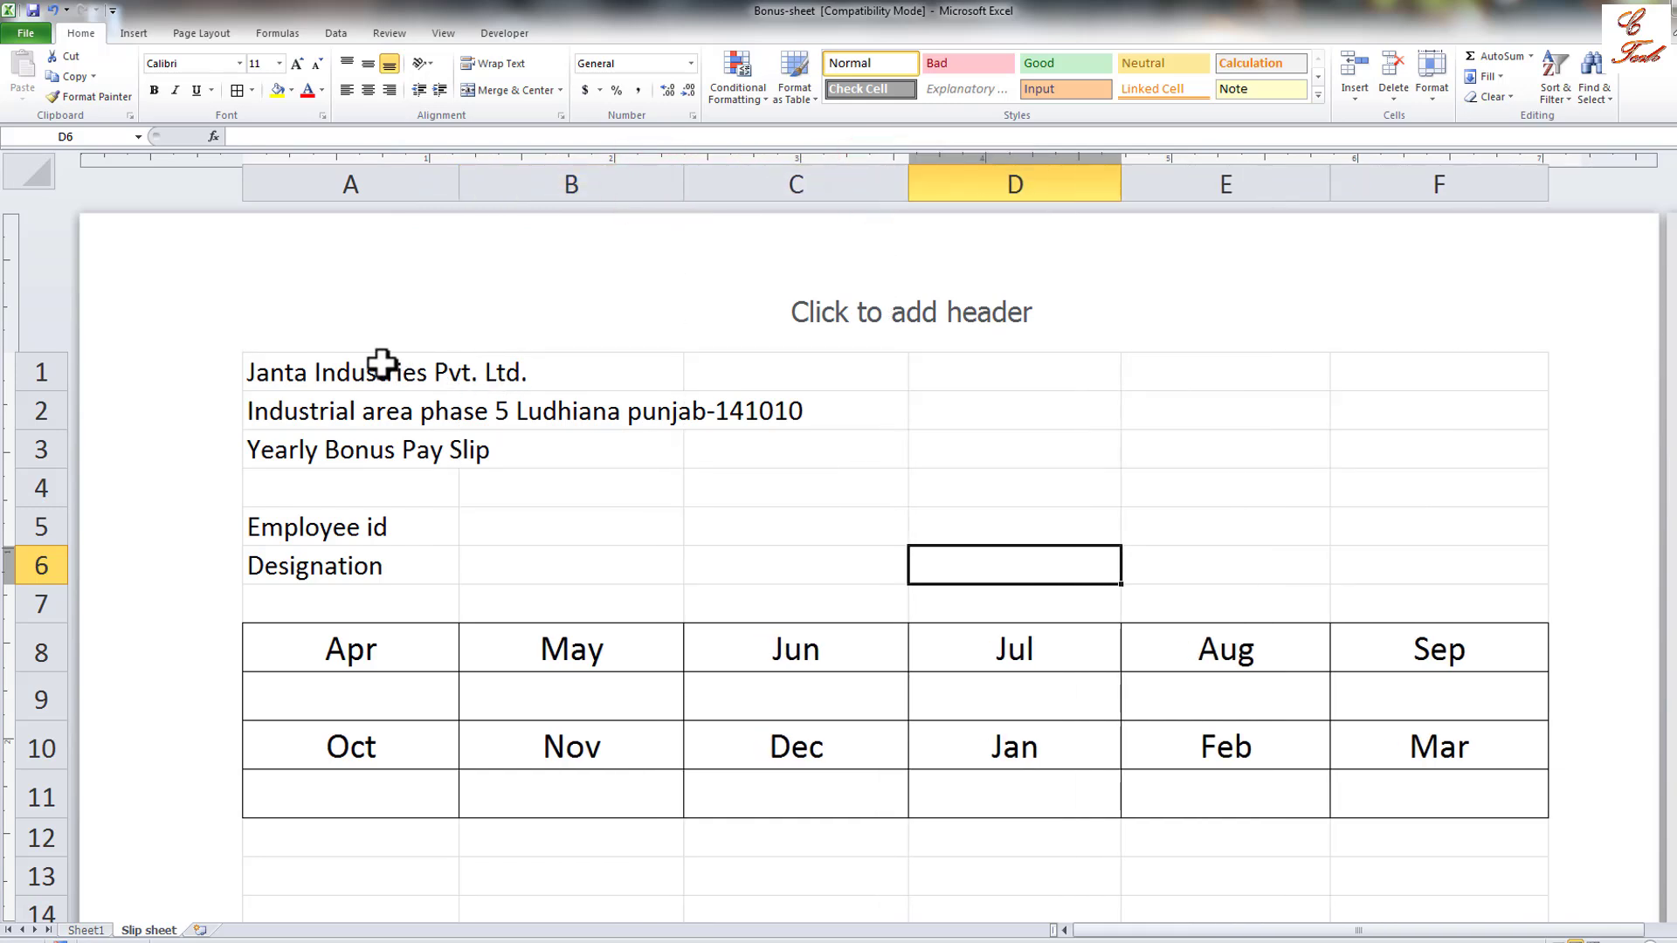
pyautogui.moveTo(367, 370); pyautogui.dragTo(1341, 374)
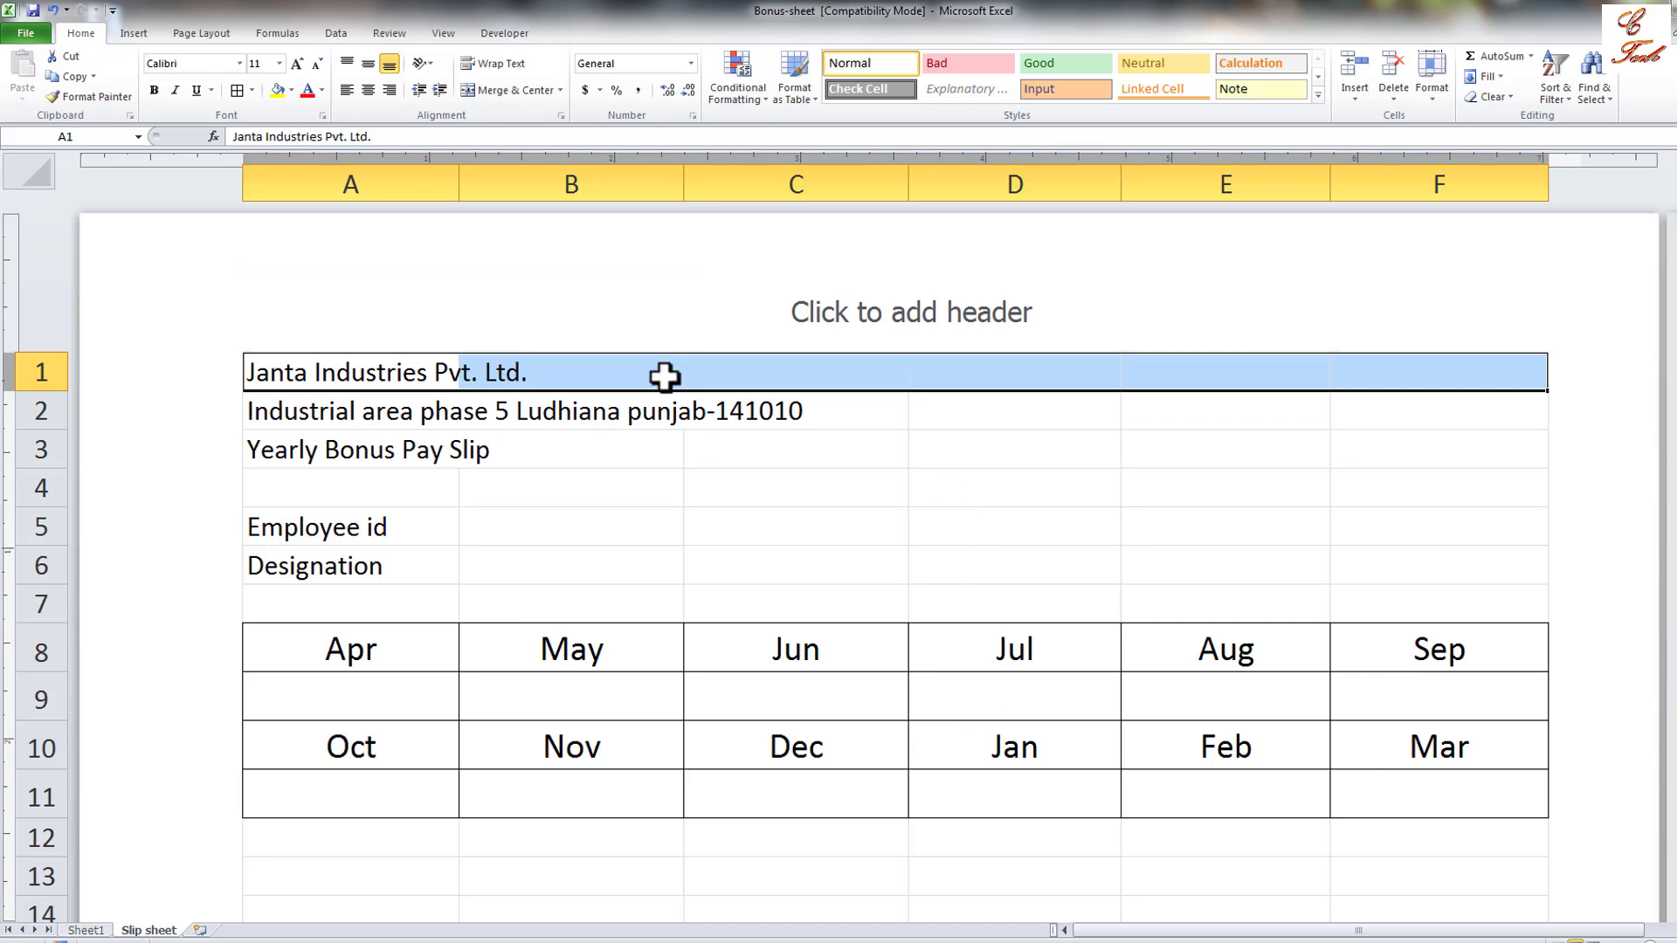
# Merge and centre the company name across A1:F1, size 20, bold italic.
pyautogui.moveTo(367, 375); pyautogui.dragTo(1404, 360)
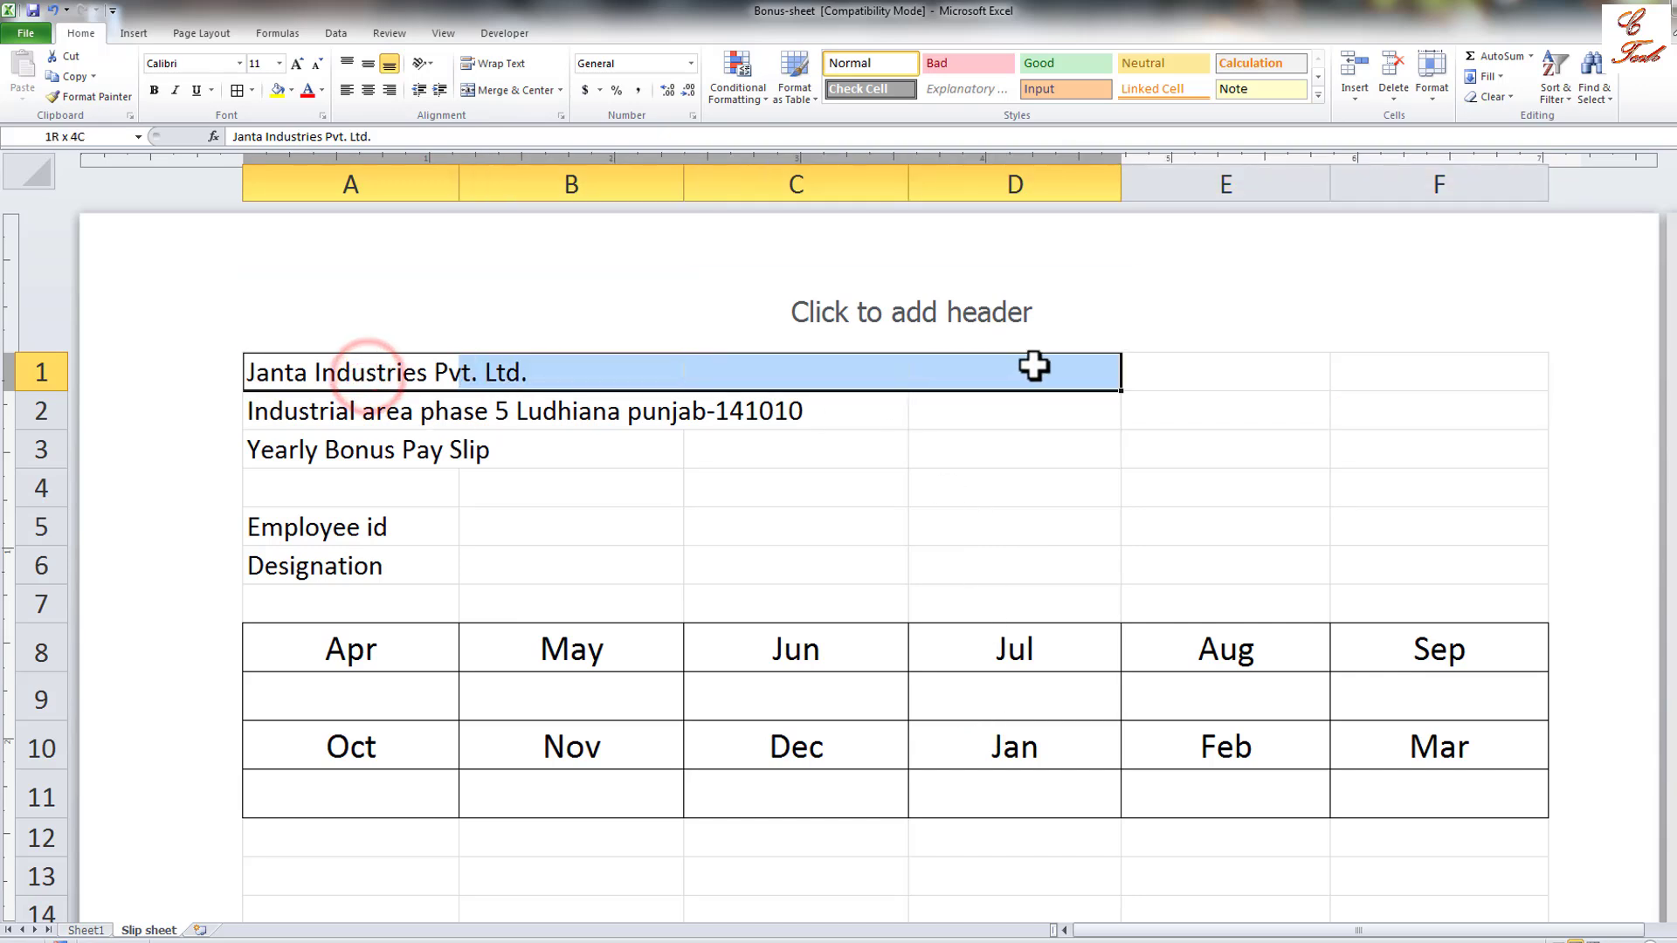
pyautogui.click(508, 89)
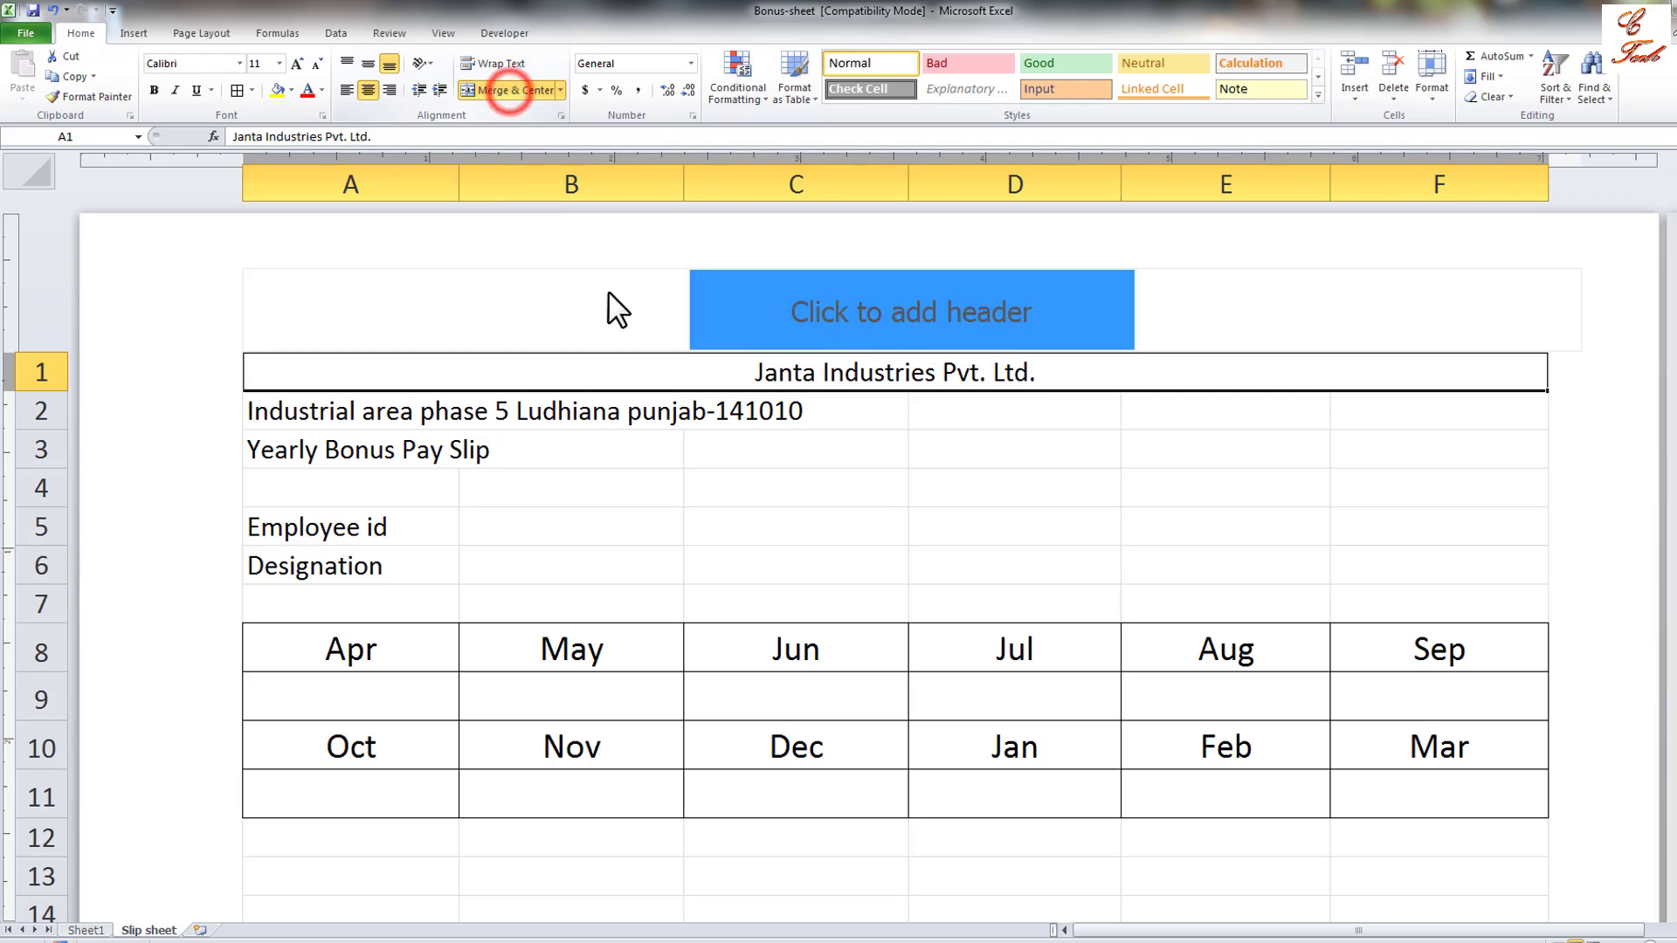
pyautogui.click(298, 63)
pyautogui.click(298, 63)
pyautogui.click(297, 62)
pyautogui.click(298, 63)
pyautogui.click(297, 63)
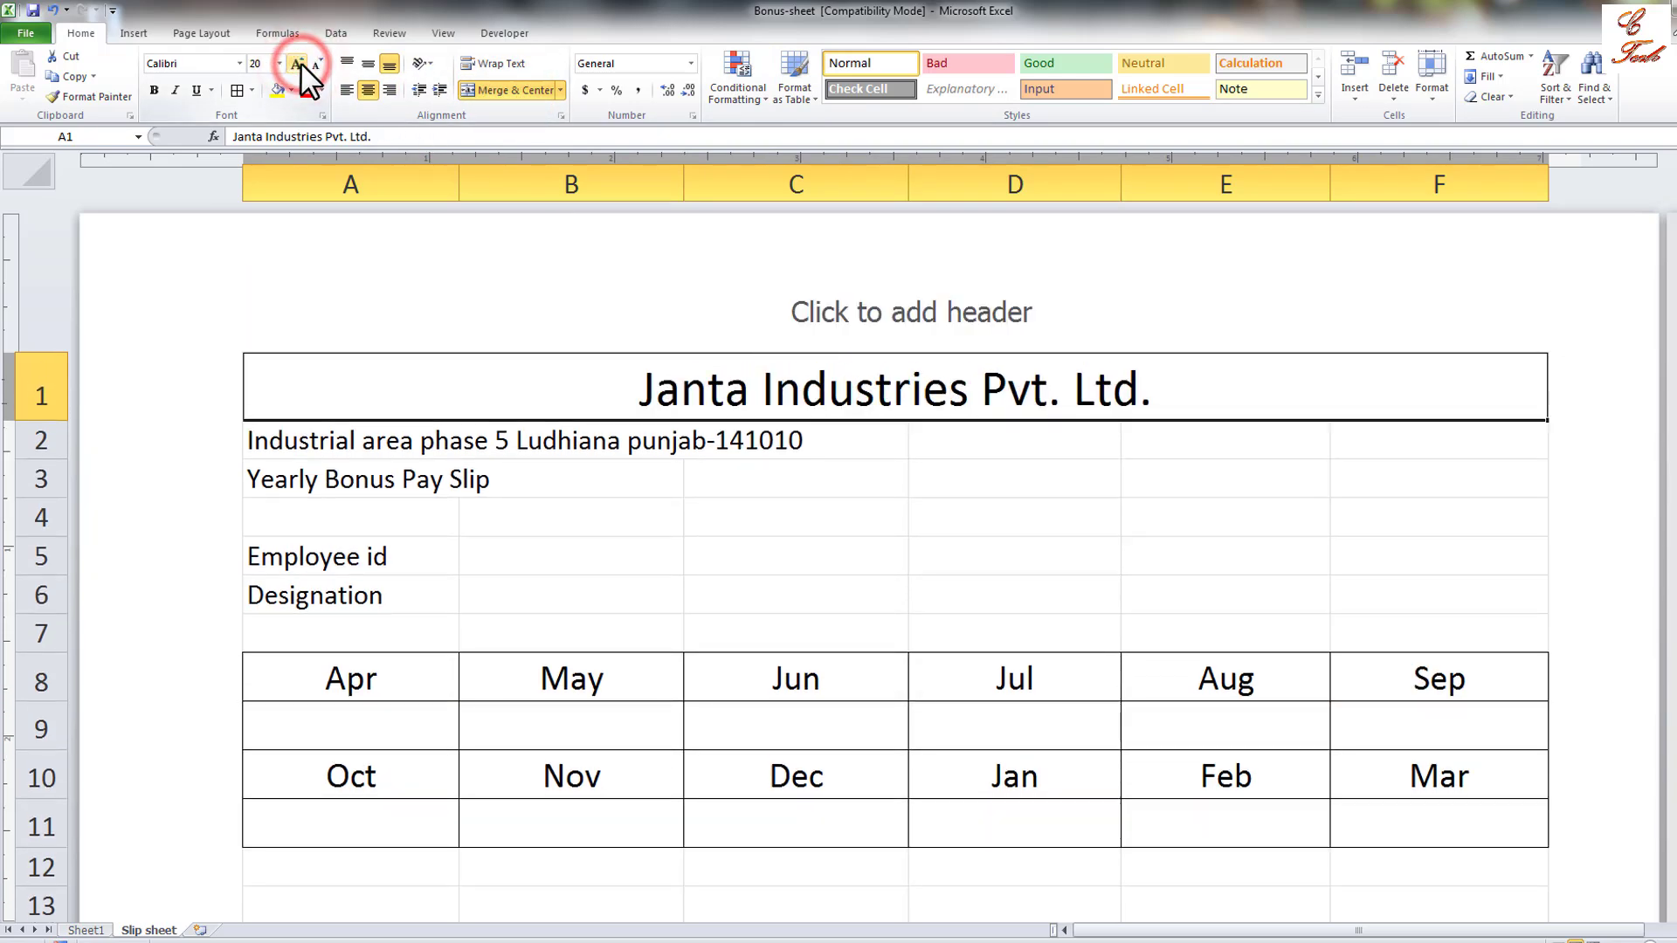
pyautogui.click(297, 63)
pyautogui.click(154, 90)
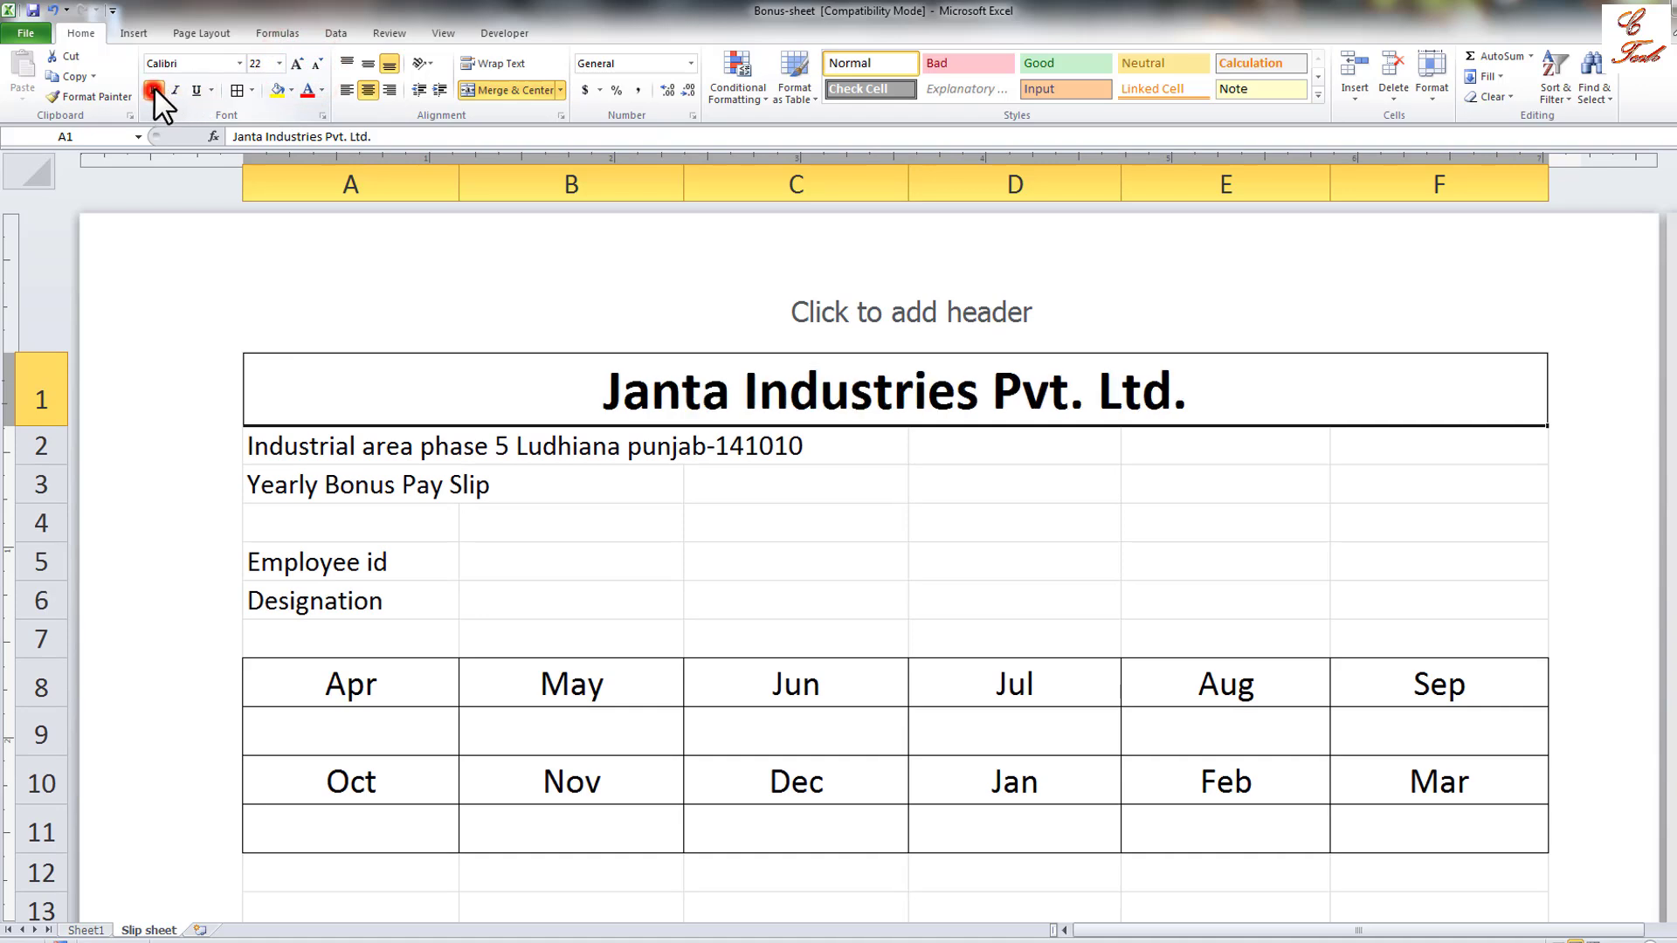
pyautogui.click(175, 89)
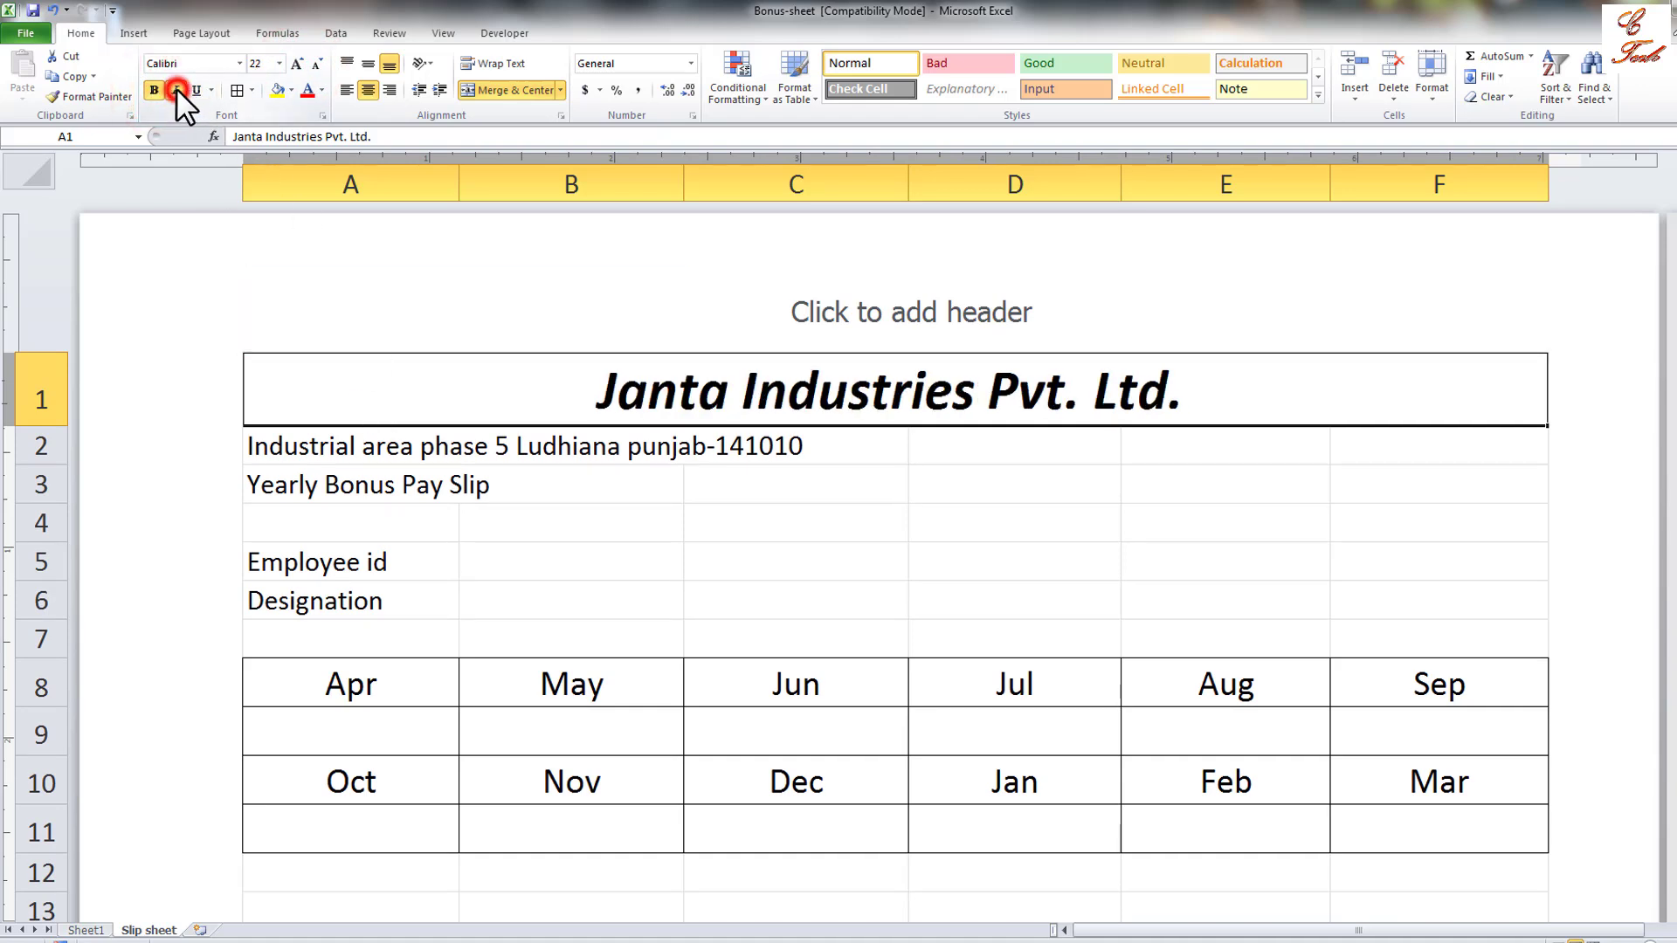
# Enlarge the address in A2:F2 to 16 pt, centre it and merge the row.
pyautogui.moveTo(348, 443); pyautogui.dragTo(1400, 451)
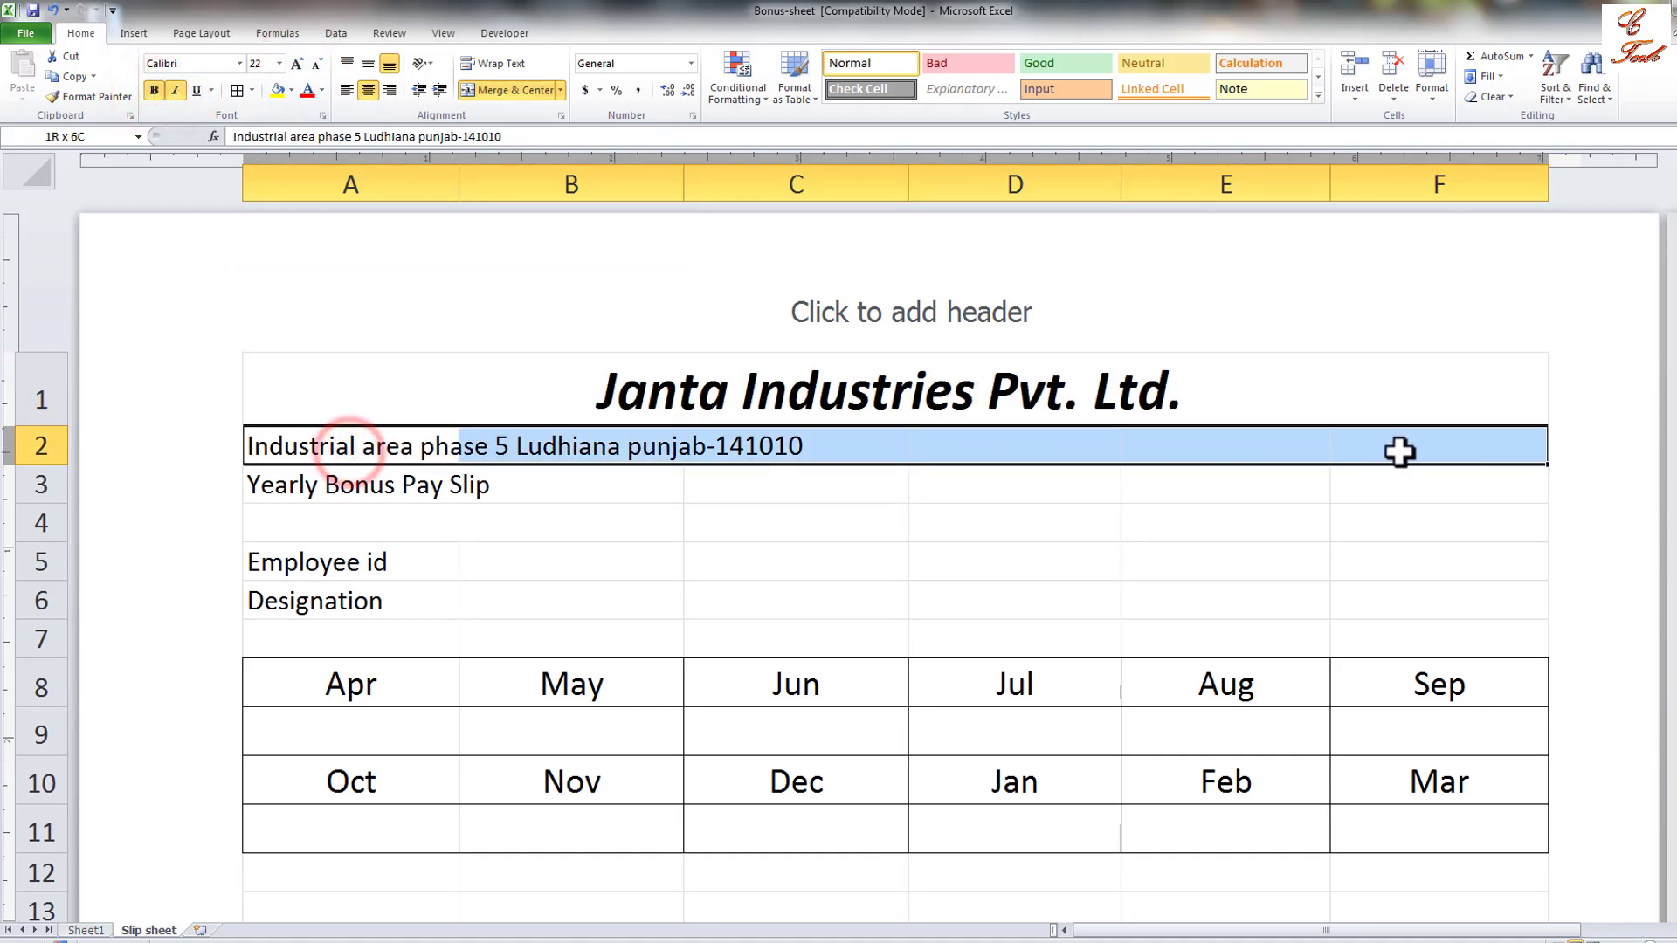
pyautogui.click(296, 65)
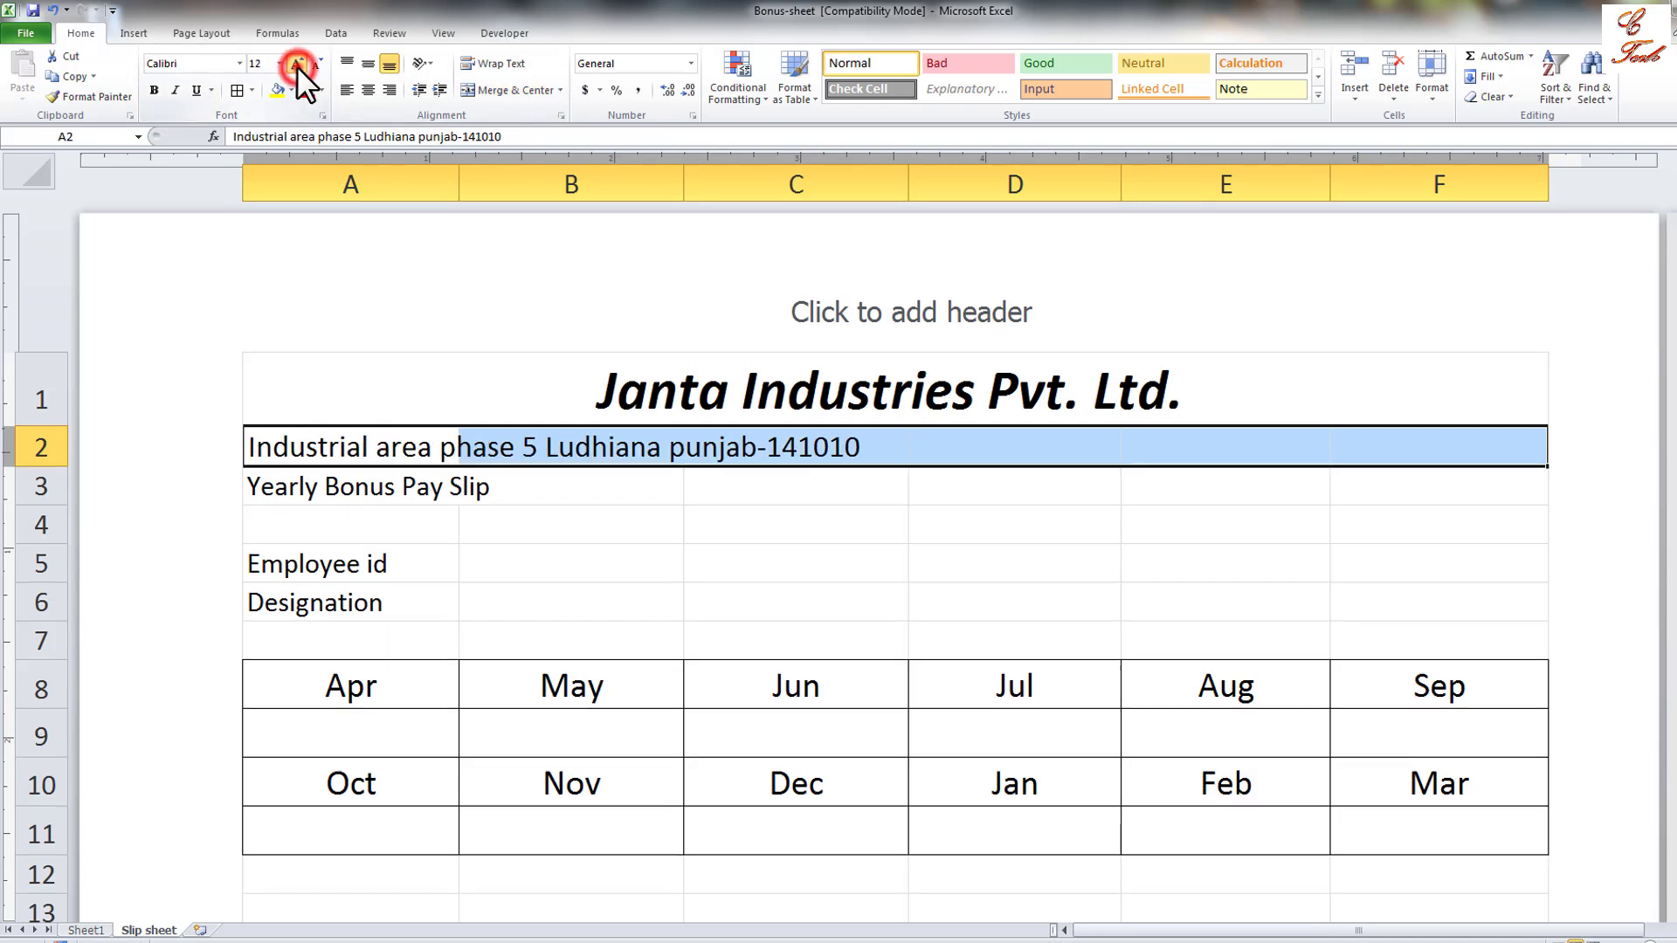
pyautogui.click(296, 65)
pyautogui.click(296, 66)
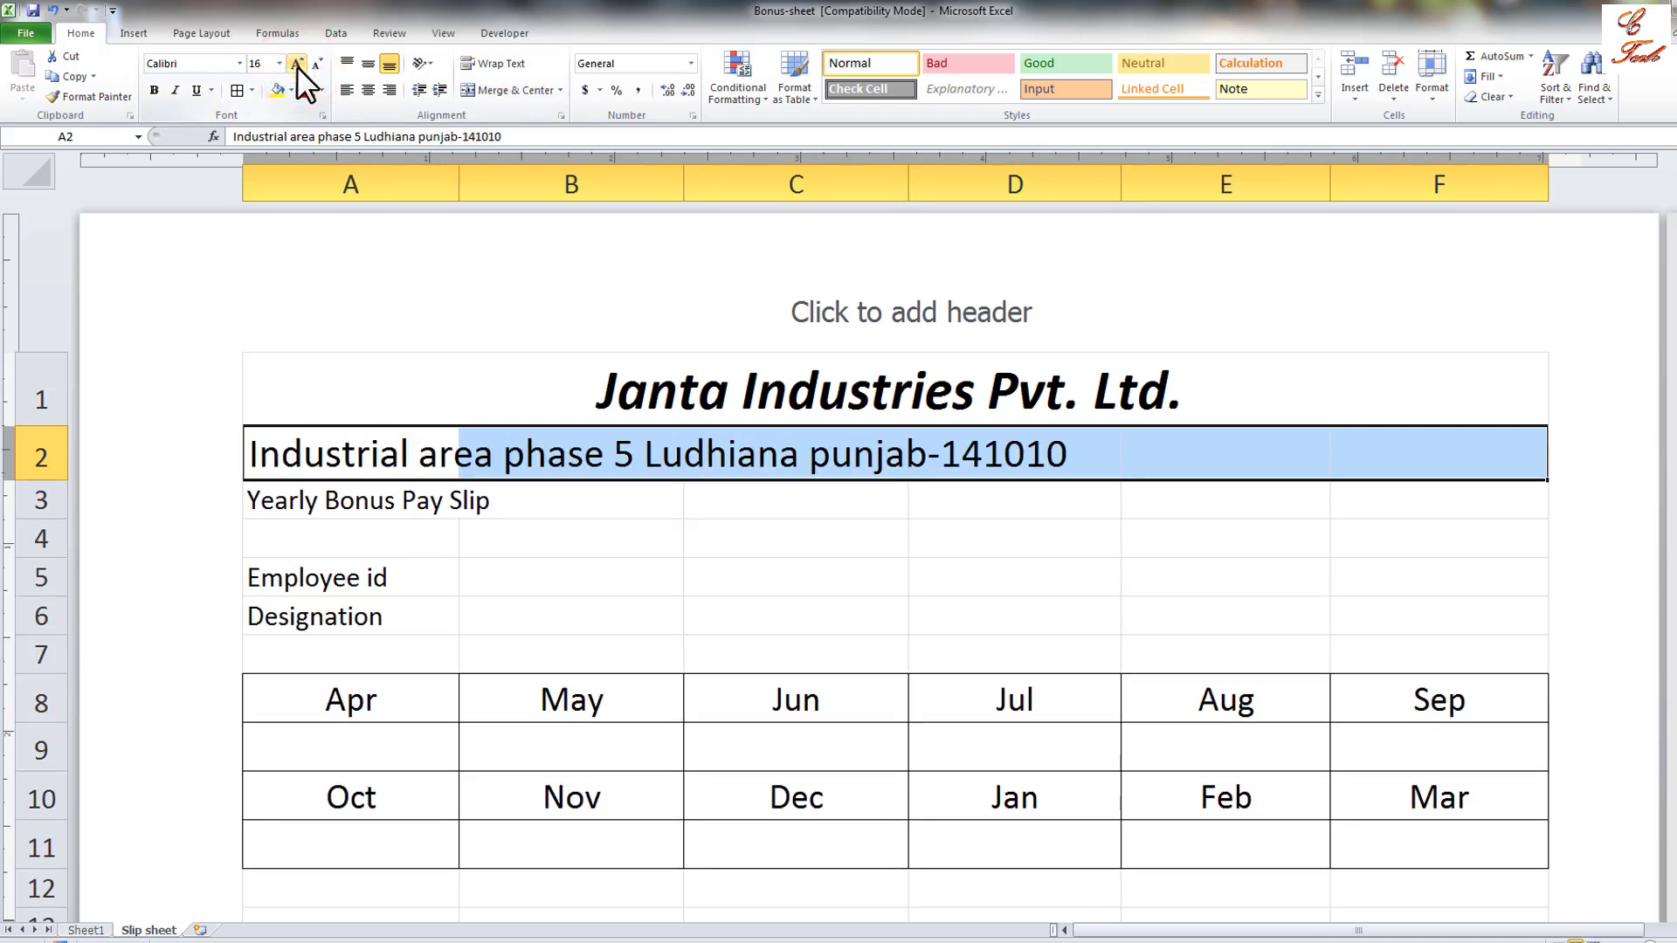
pyautogui.click(367, 93)
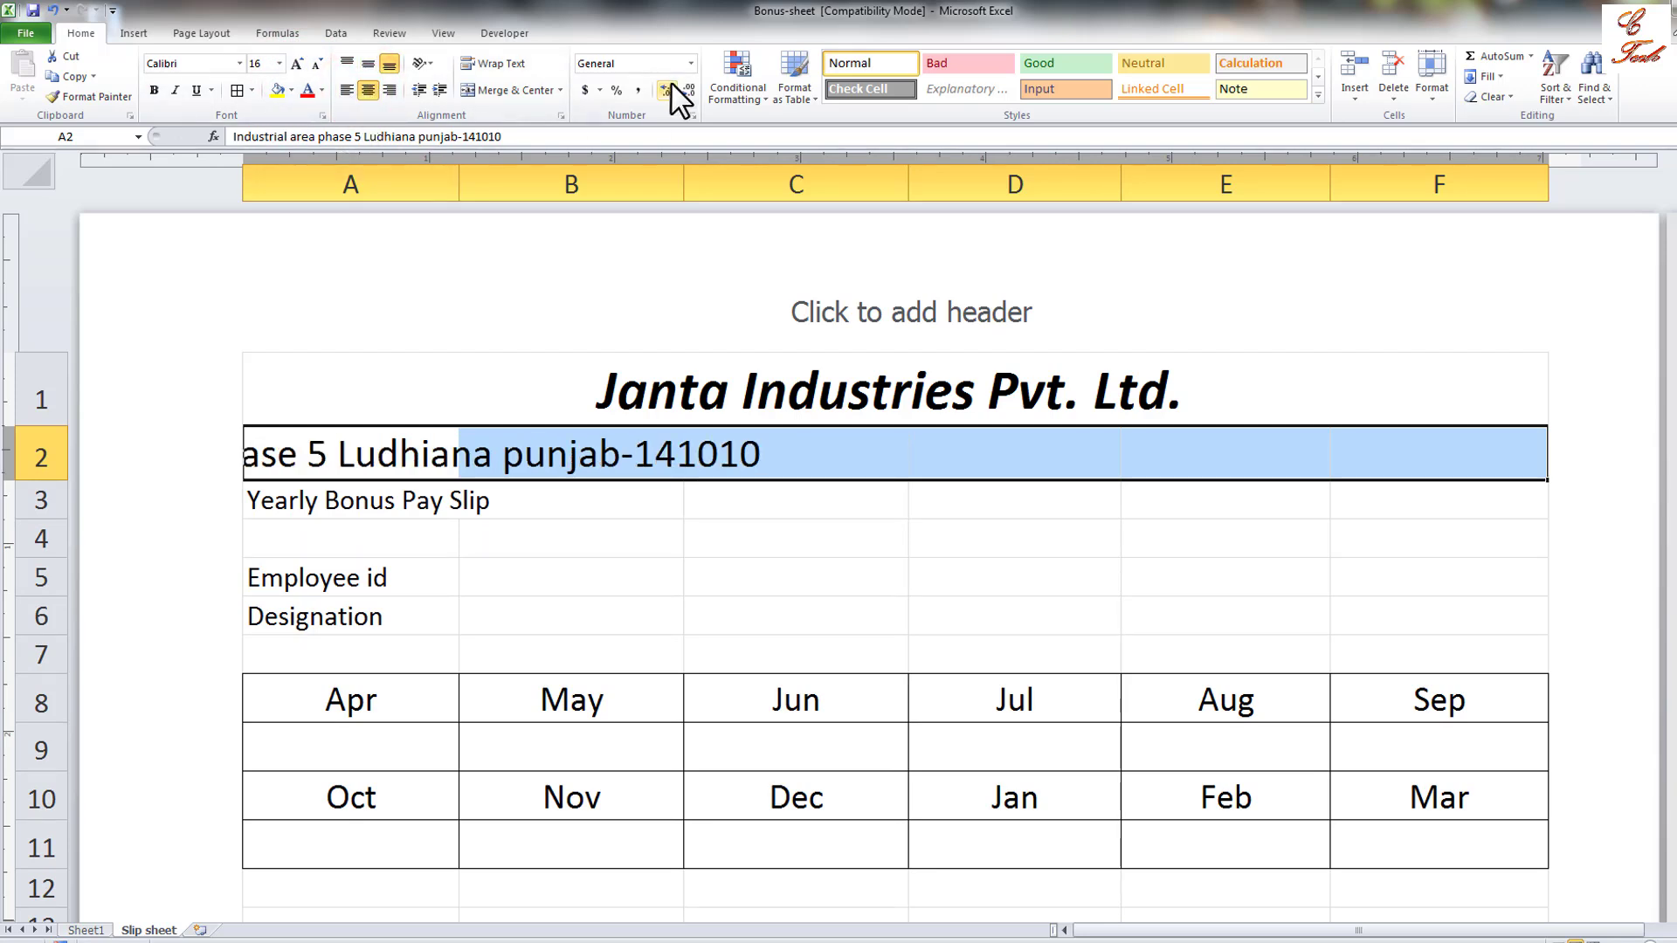
pyautogui.click(508, 91)
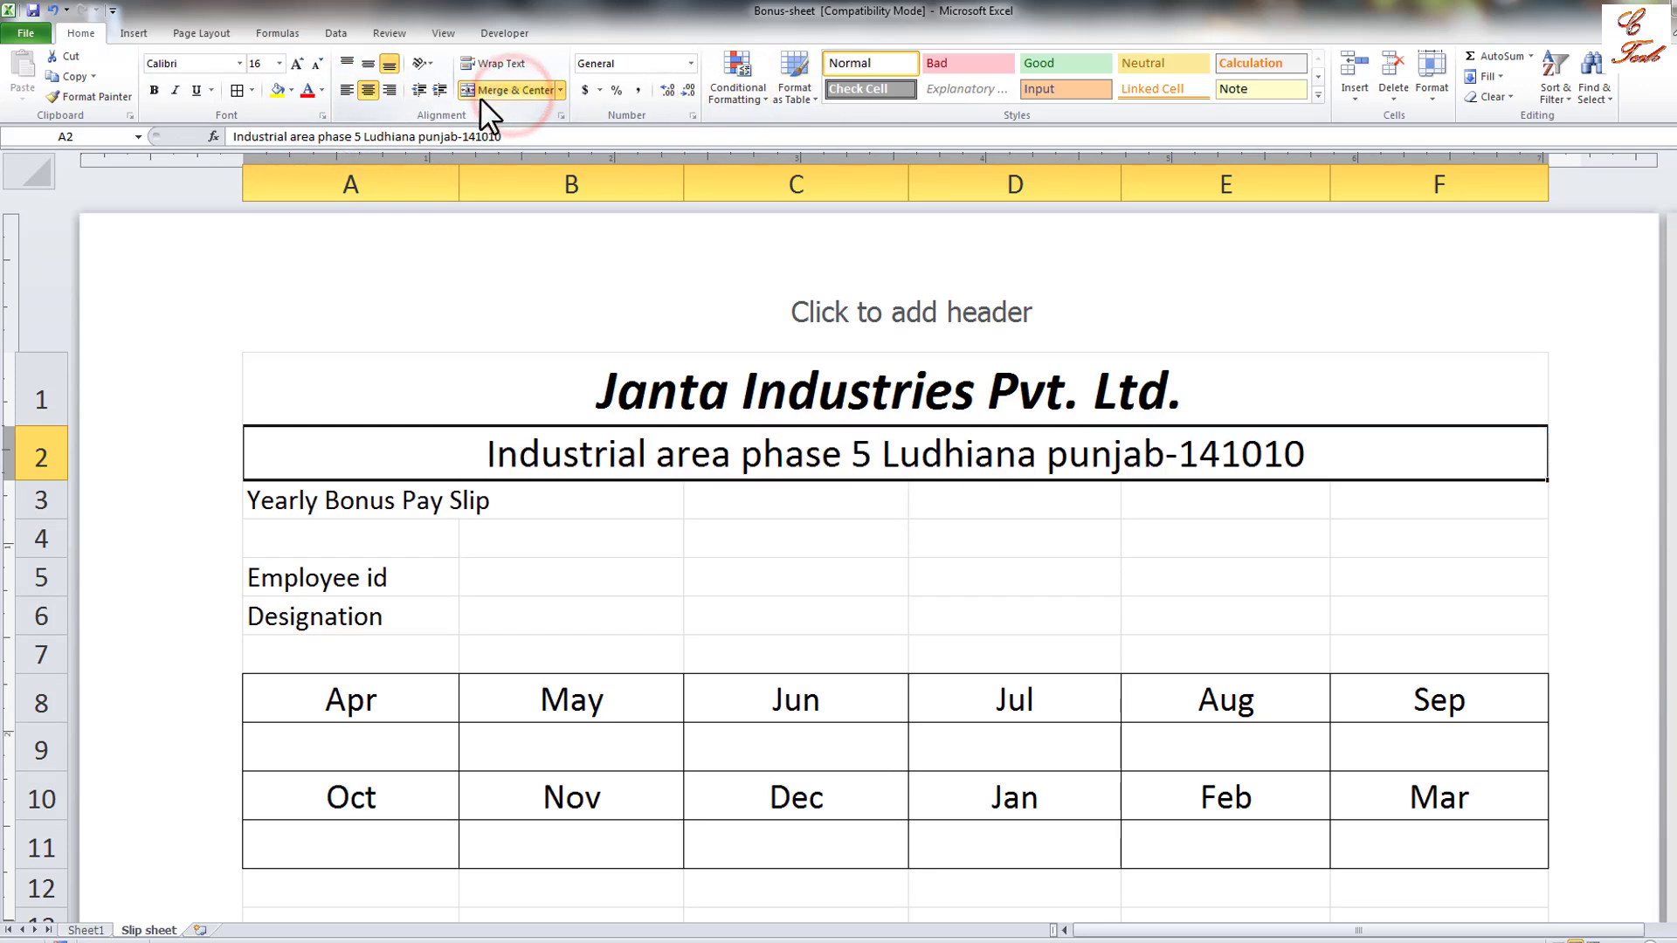
pyautogui.moveTo(340, 503); pyautogui.dragTo(1484, 504)
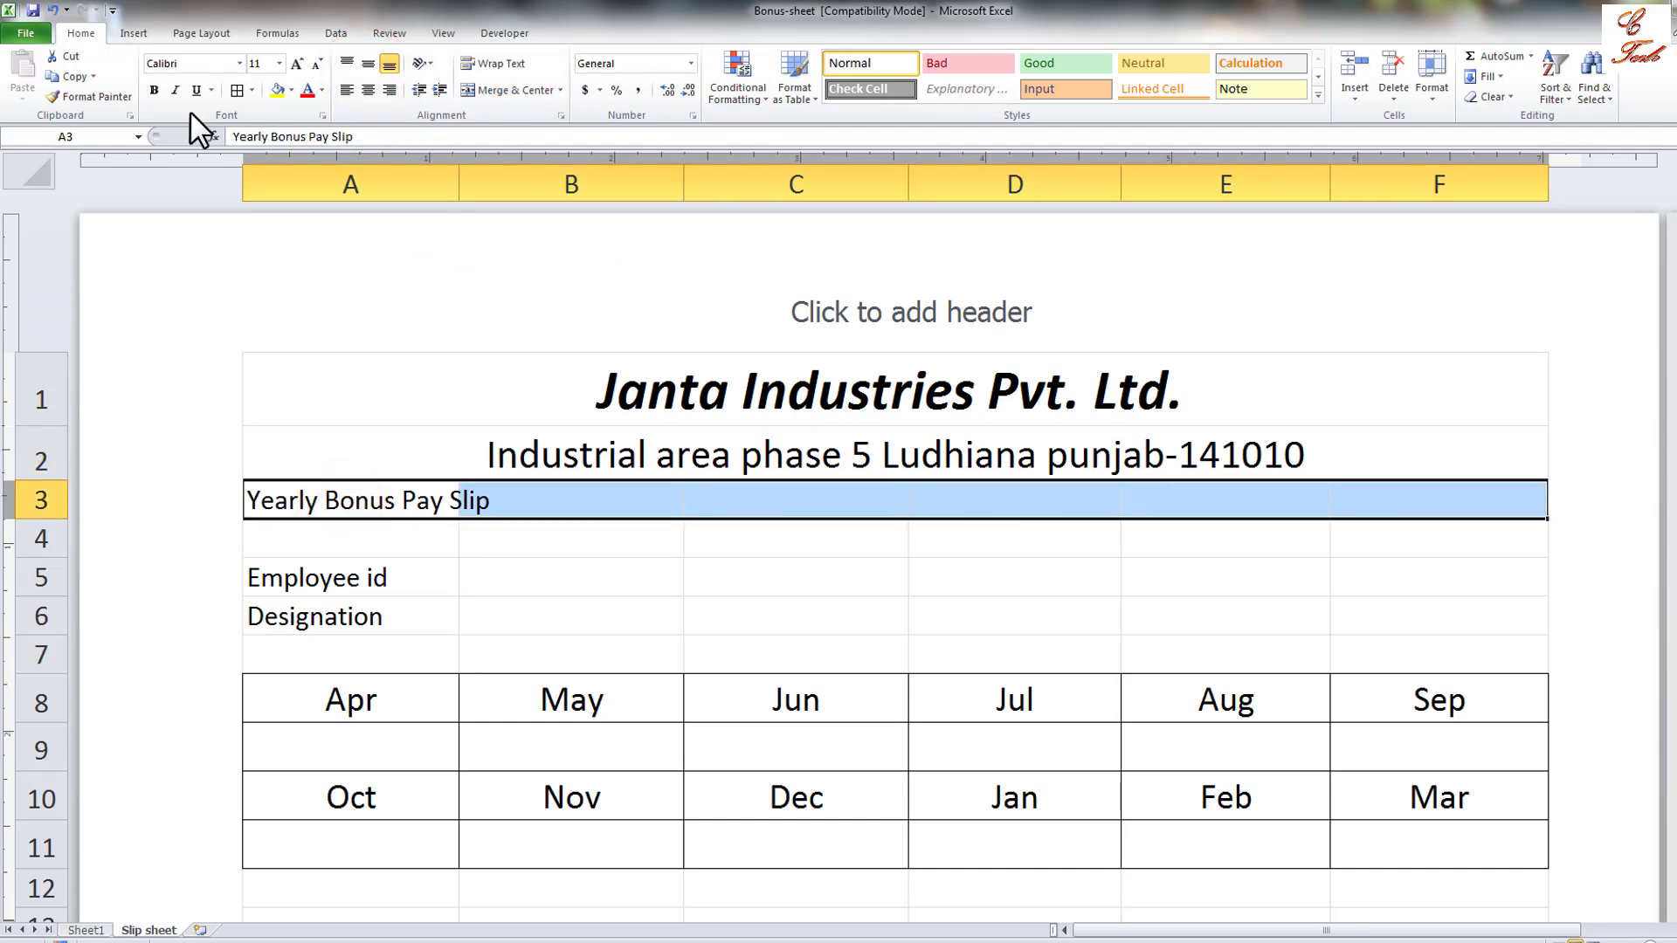
# Merge and centre 'Yearly Bonus Pay Slip' across row 3, enlarged to 16 and bold.
pyautogui.click(477, 89)
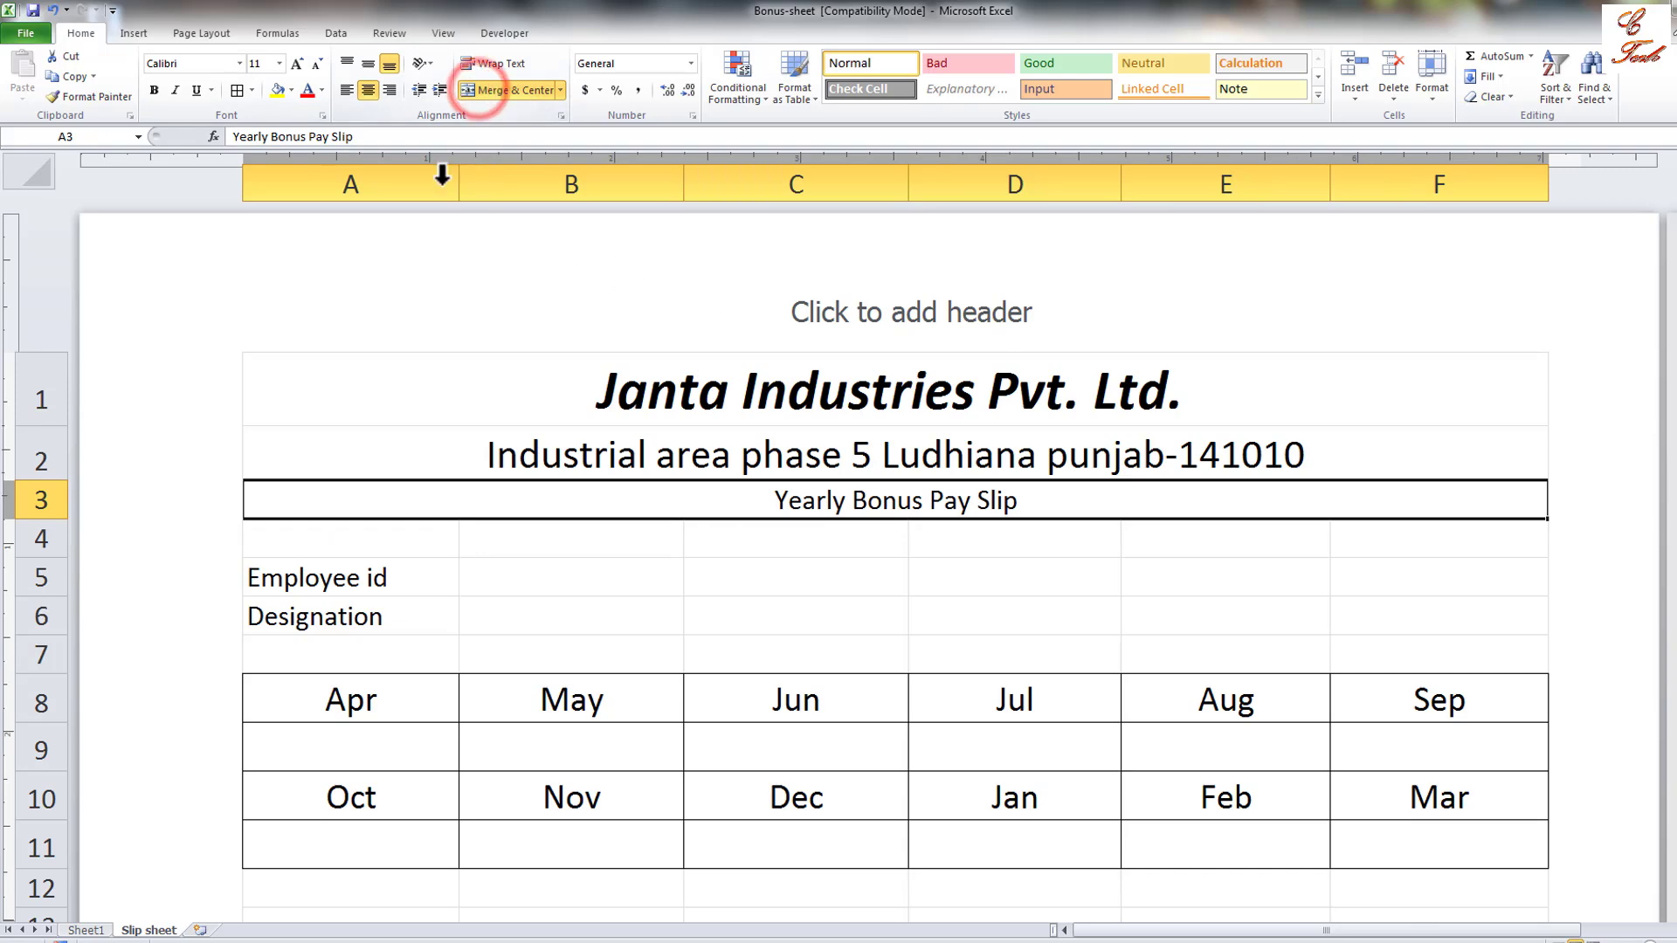
pyautogui.click(235, 90)
pyautogui.click(296, 63)
pyautogui.click(296, 64)
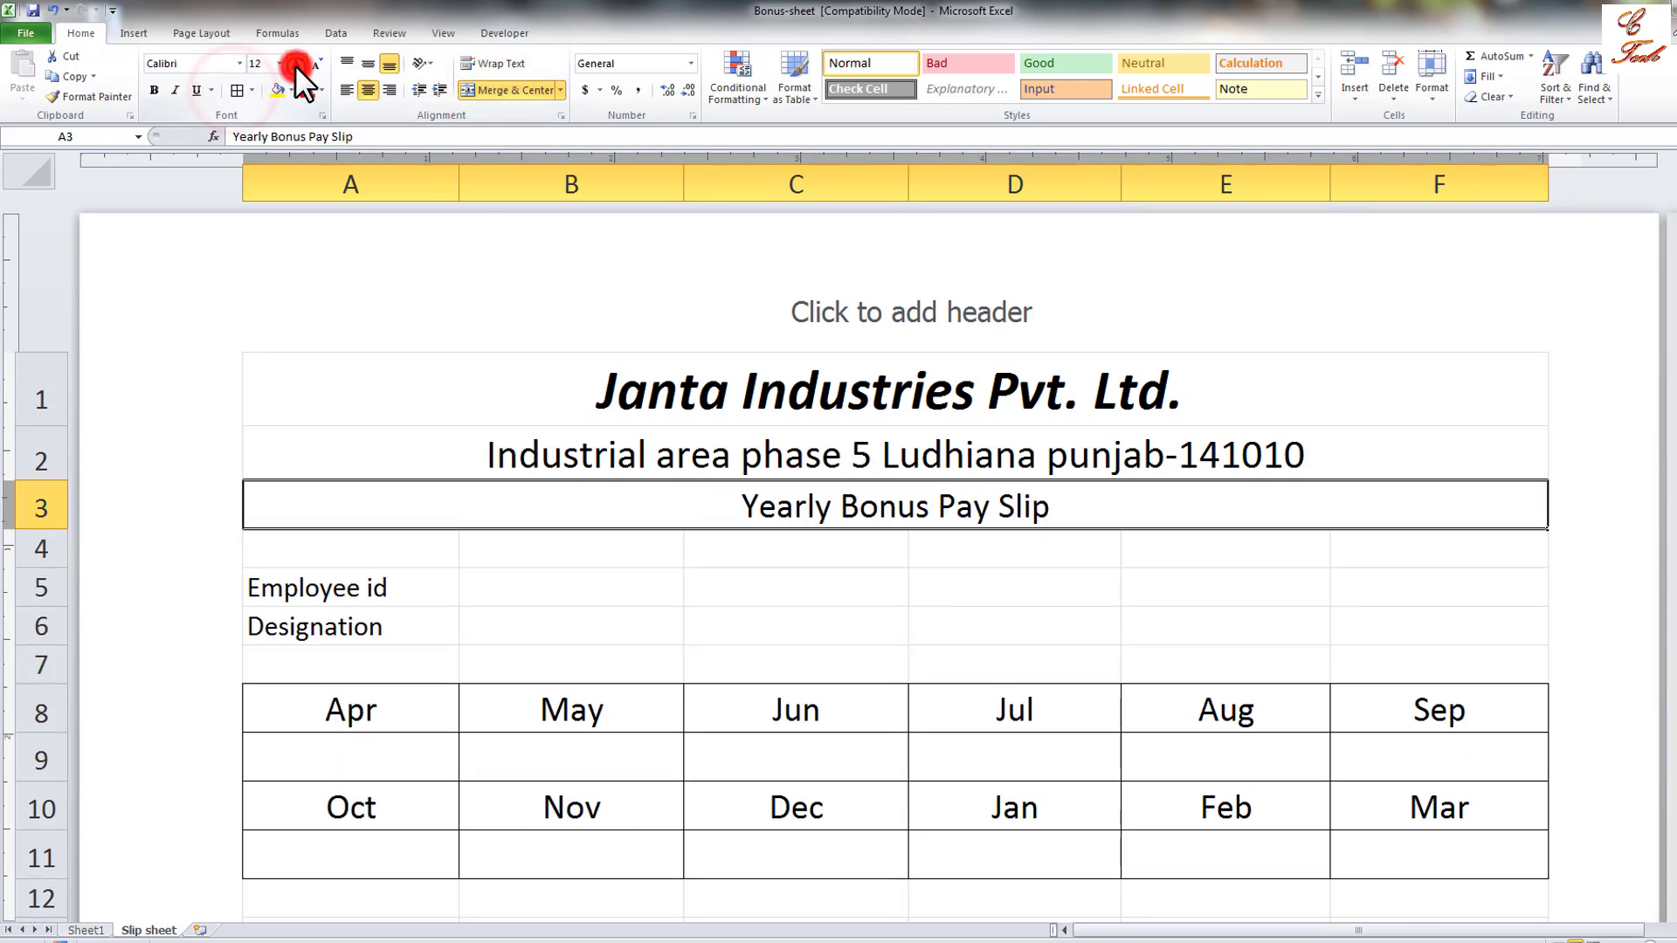
pyautogui.click(296, 64)
pyautogui.click(760, 454)
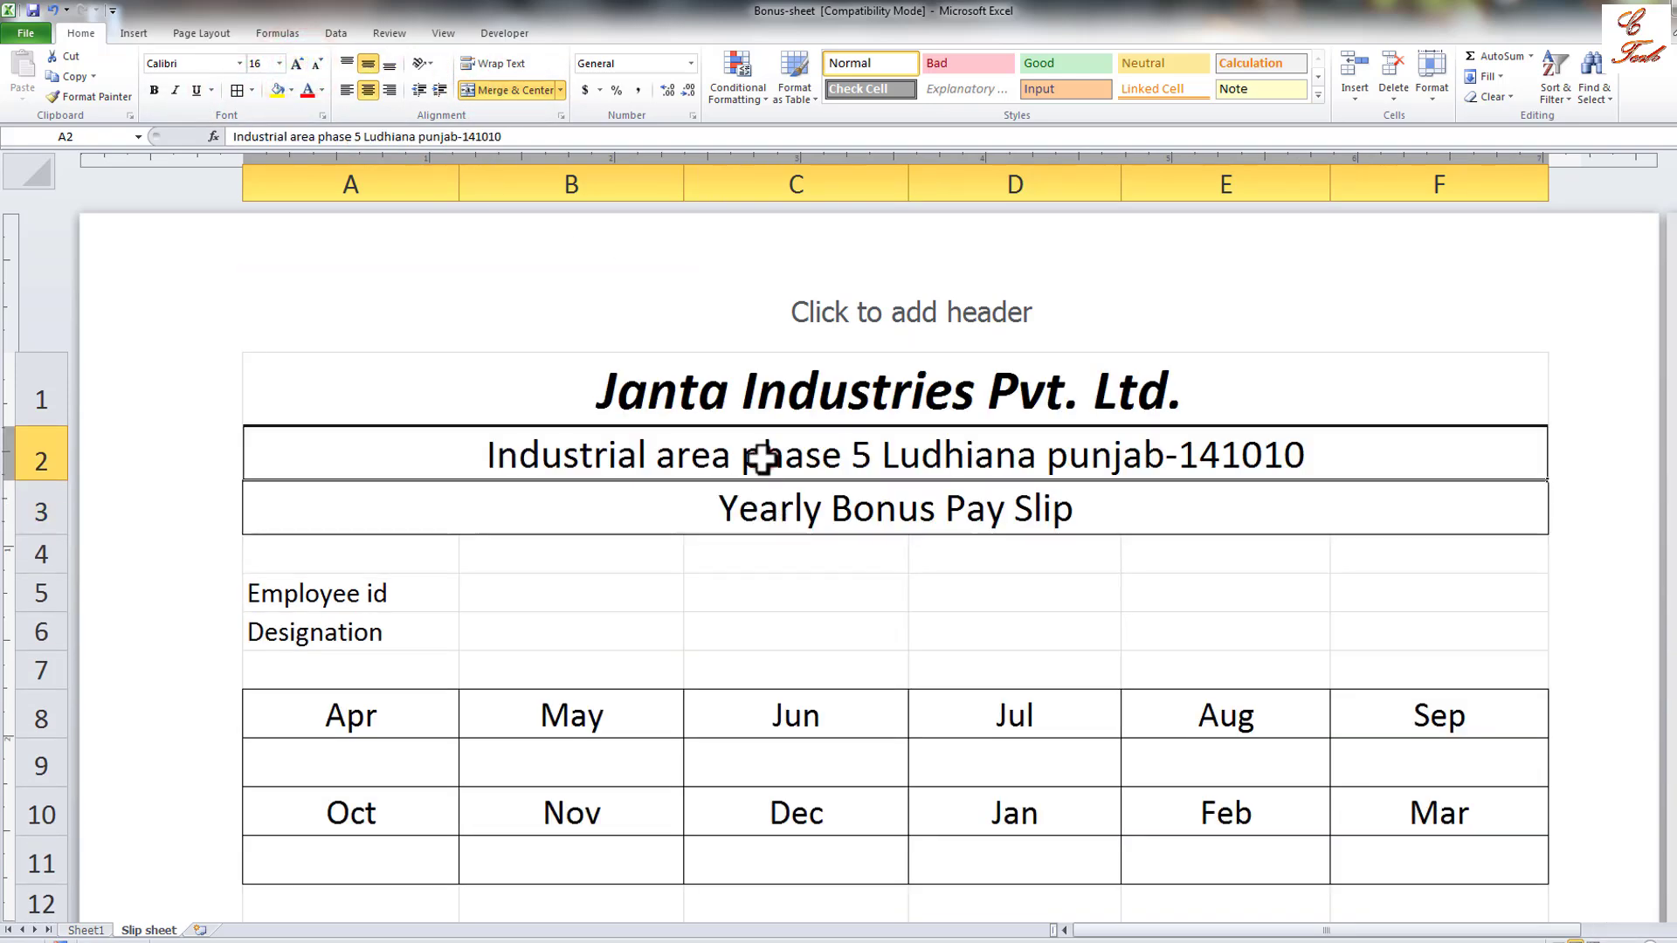
pyautogui.click(755, 506)
pyautogui.click(757, 506)
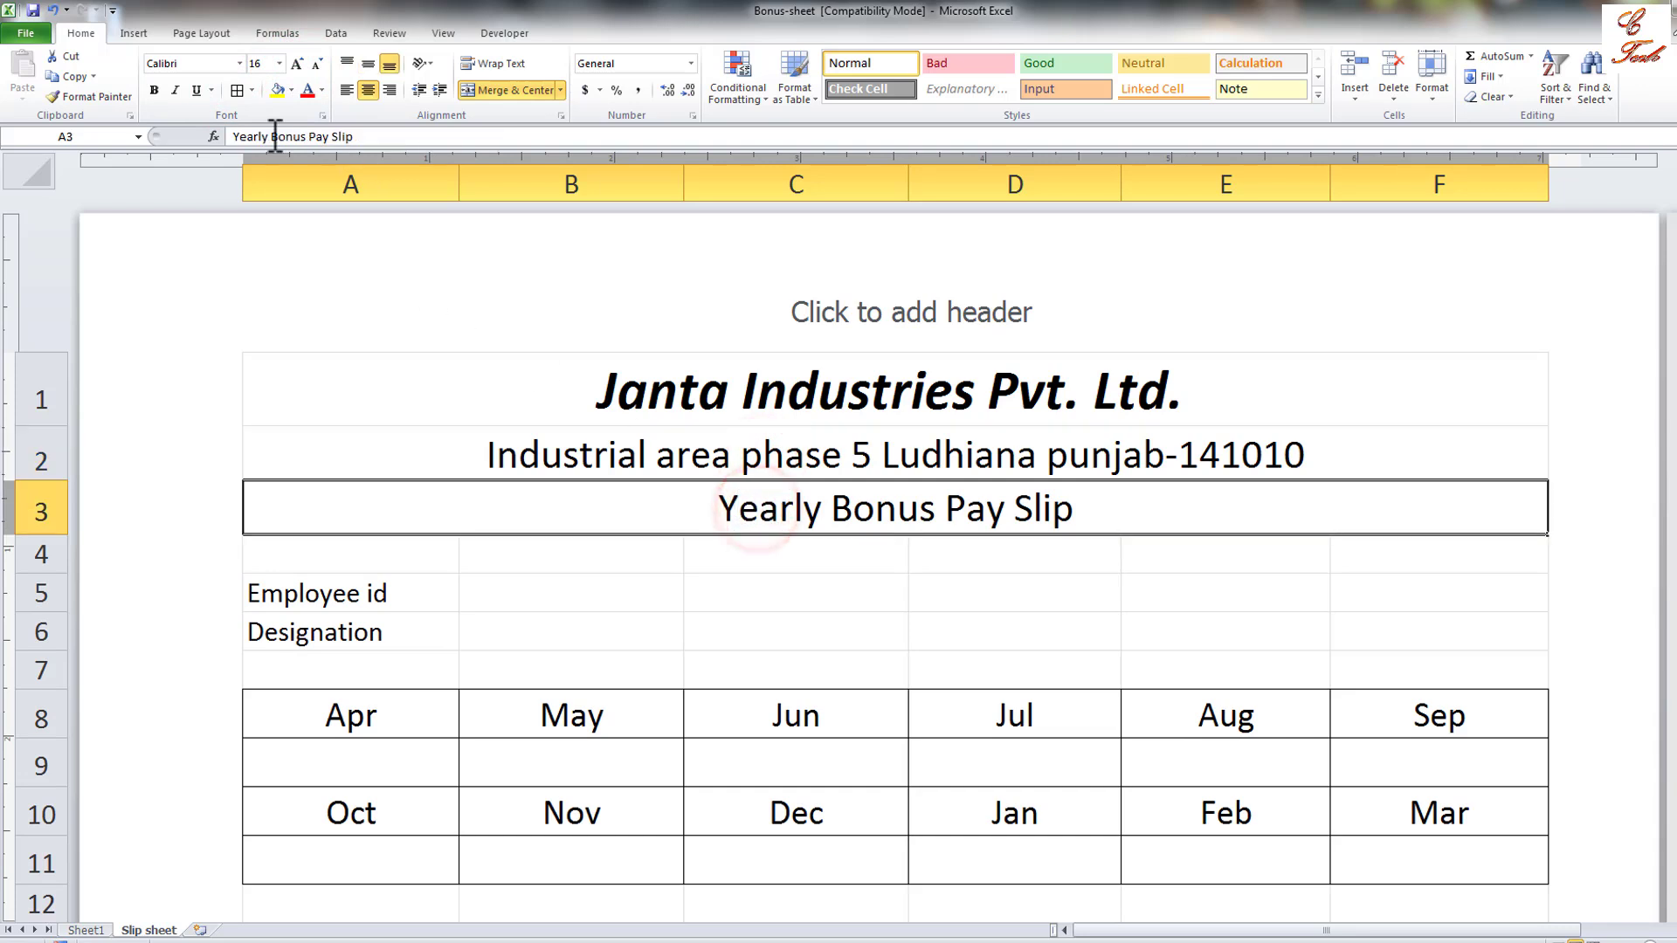
pyautogui.click(155, 91)
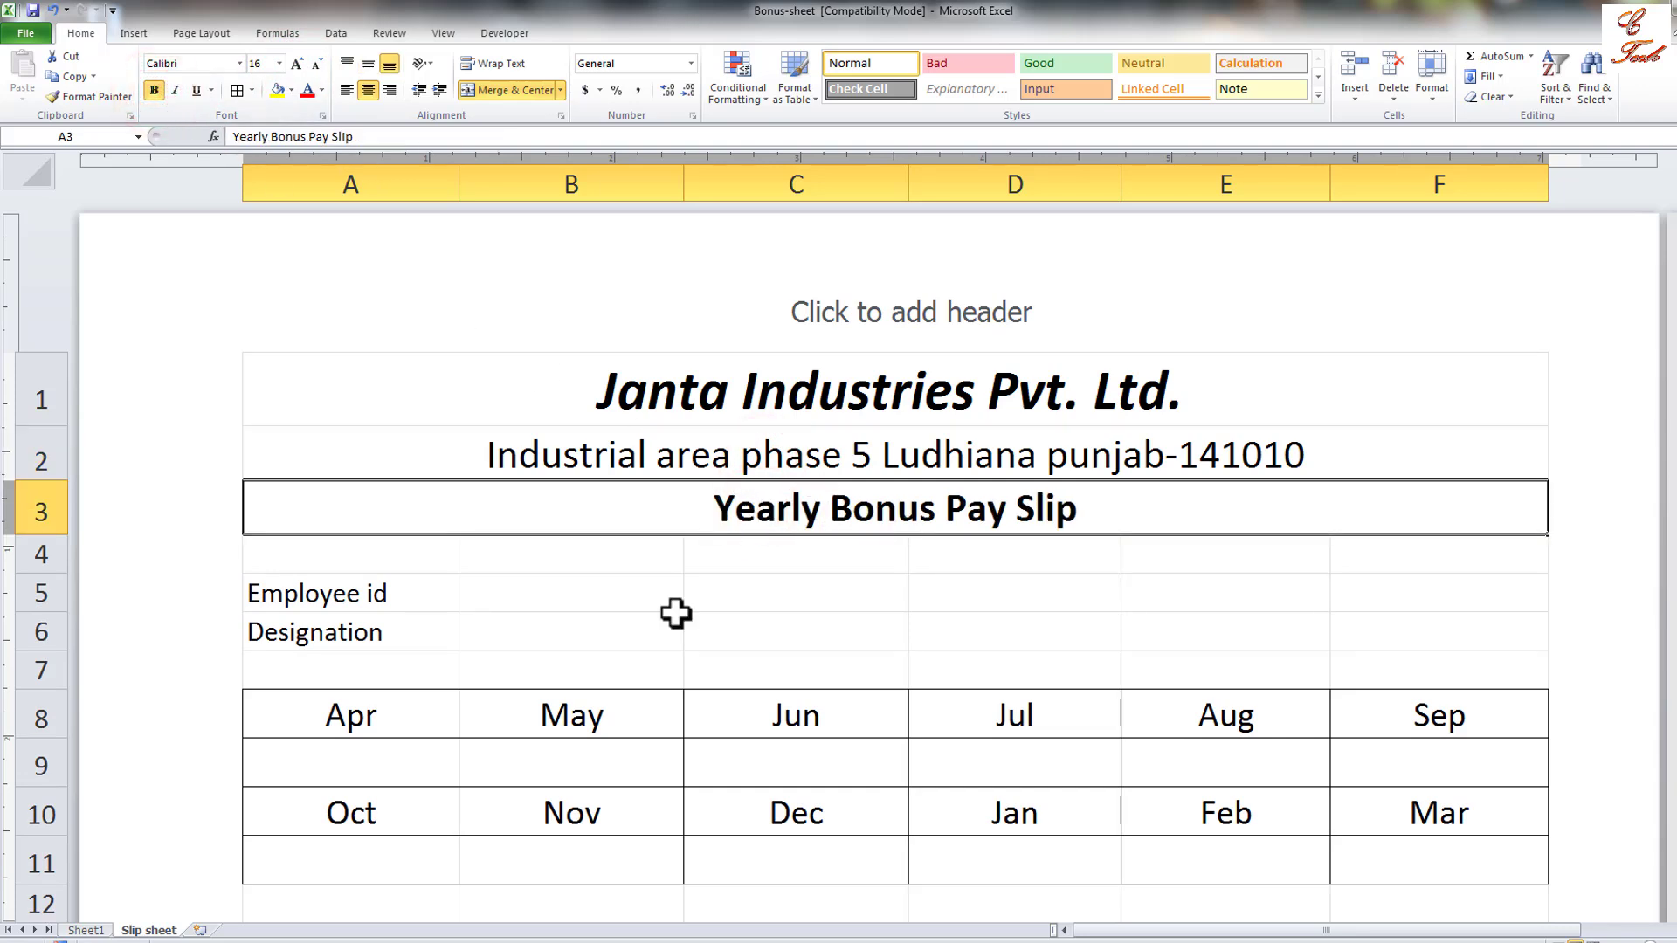
# Give rows 1–2 a white fill and an outside border.
pyautogui.moveTo(458, 384); pyautogui.dragTo(468, 445)
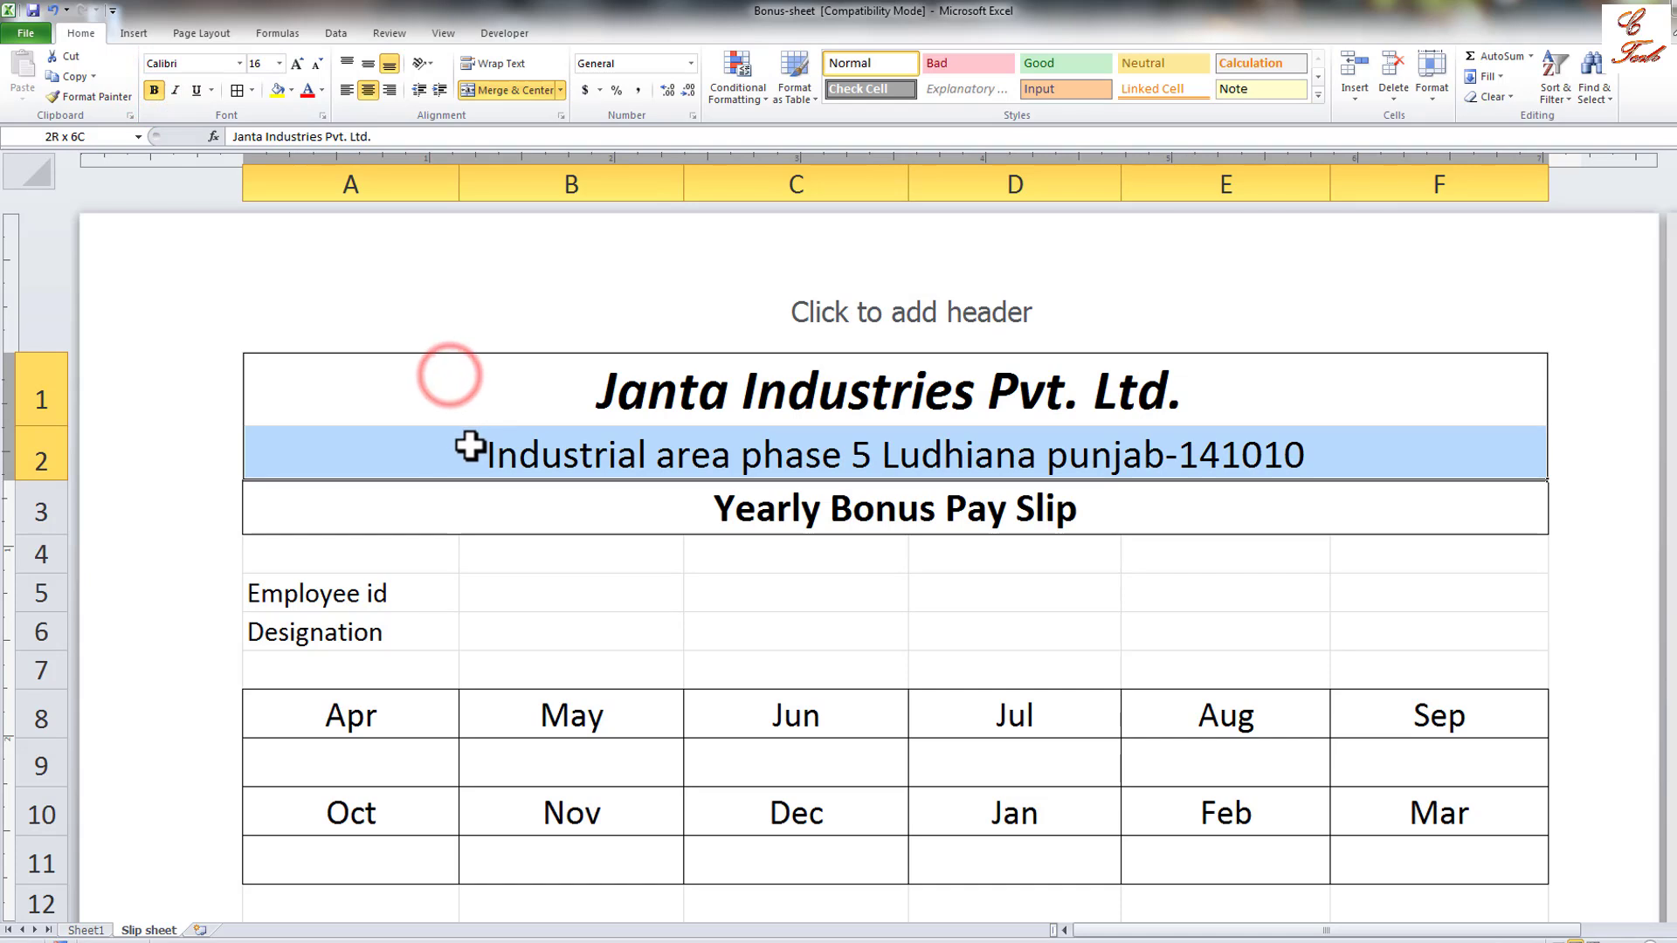
pyautogui.click(291, 90)
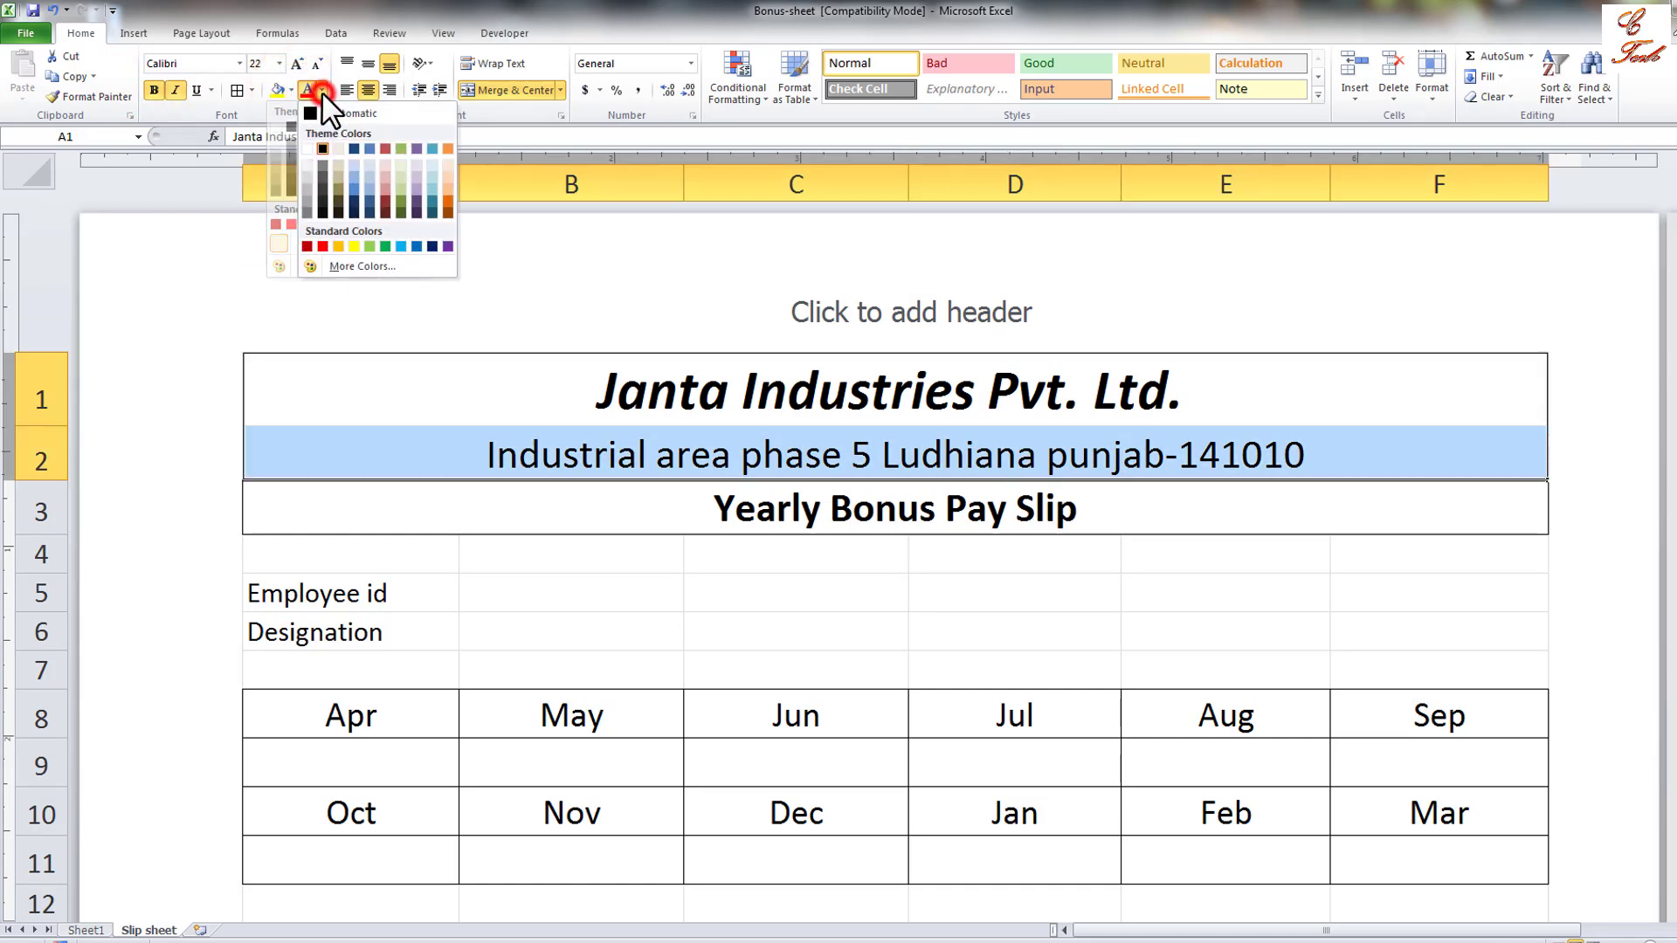
pyautogui.click(286, 89)
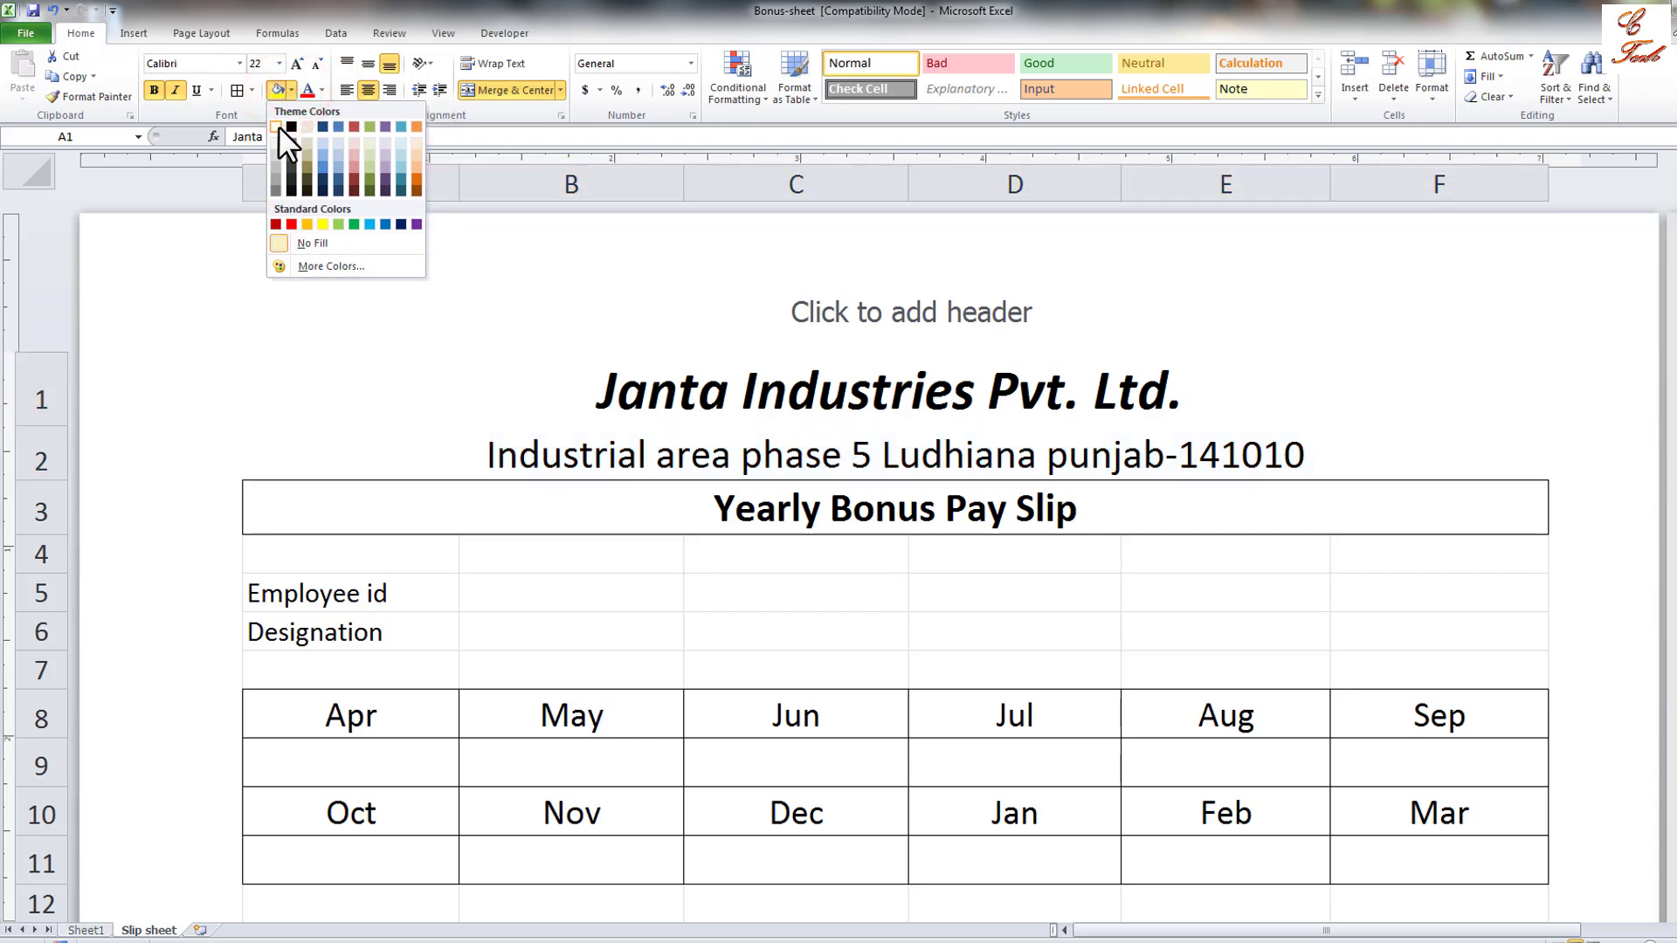
pyautogui.click(276, 126)
pyautogui.moveTo(441, 385); pyautogui.dragTo(468, 451)
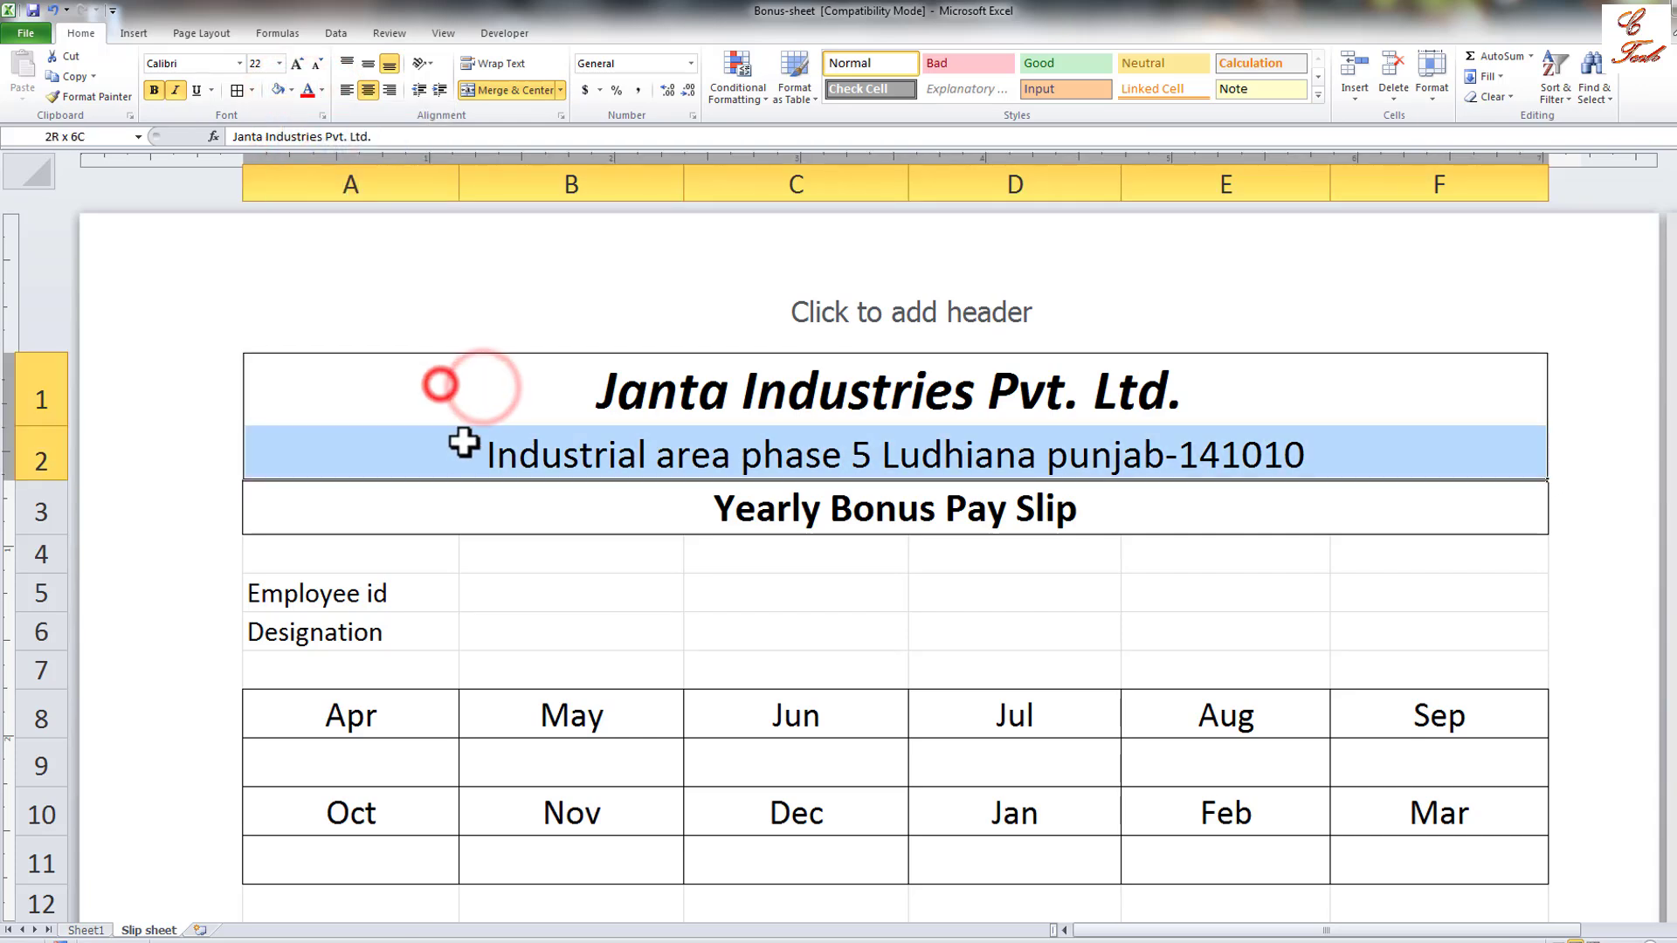
pyautogui.click(251, 93)
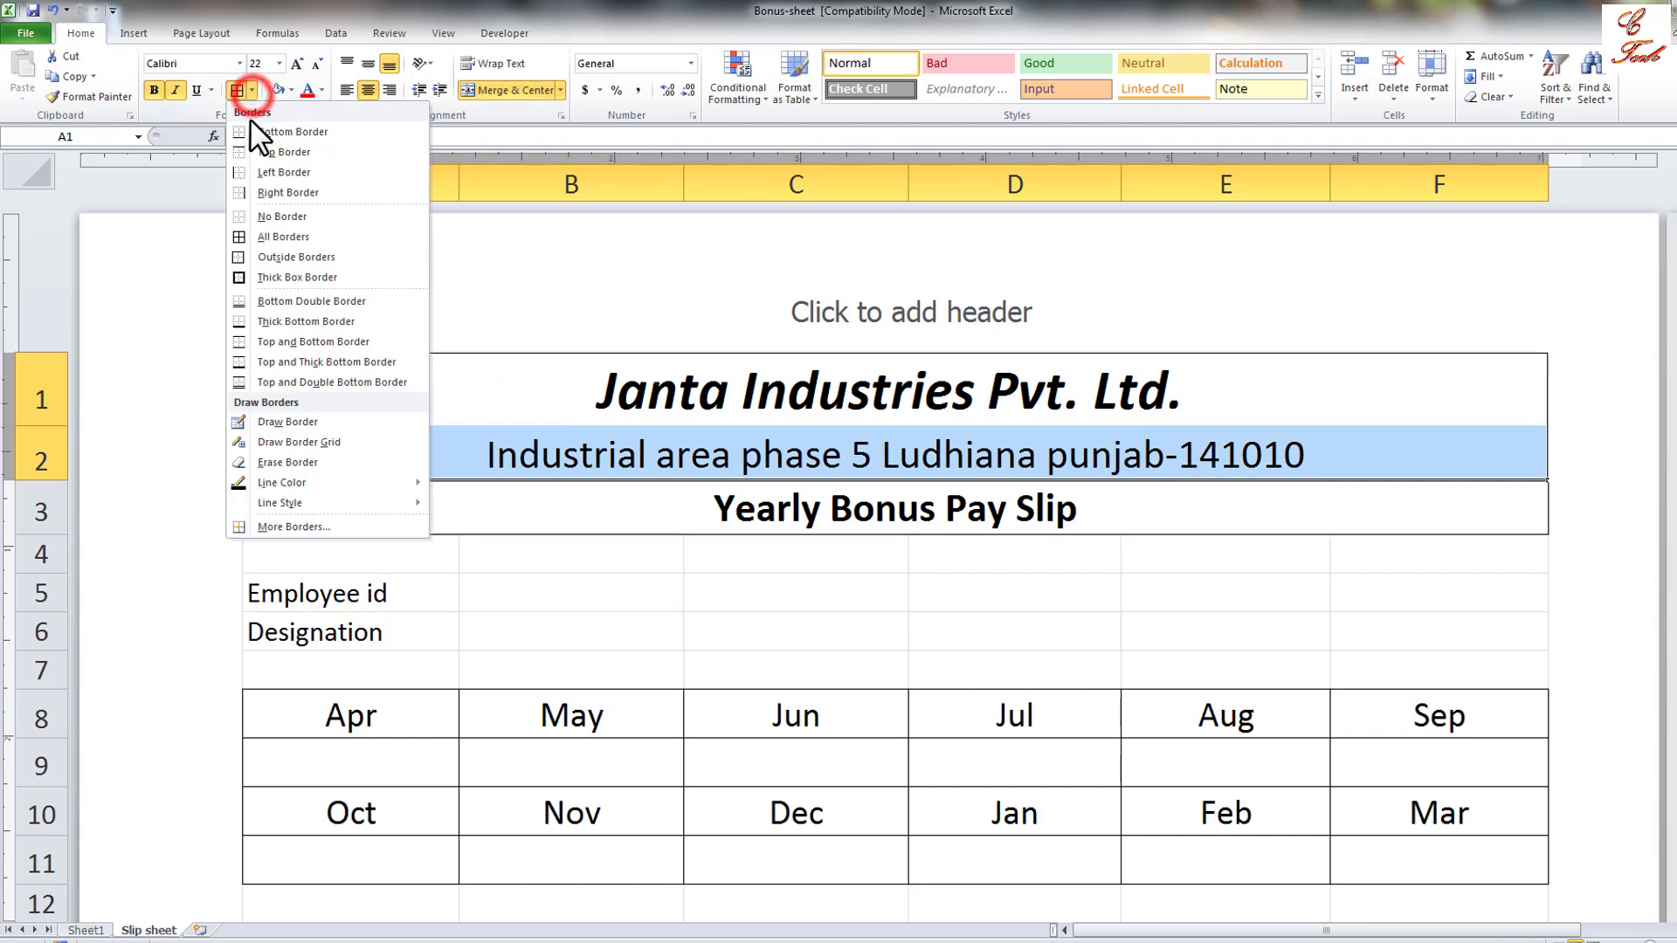
pyautogui.click(281, 258)
# Merge row 4 into one outlined cell and put all borders on the A5:A6 labels.
pyautogui.click(358, 520)
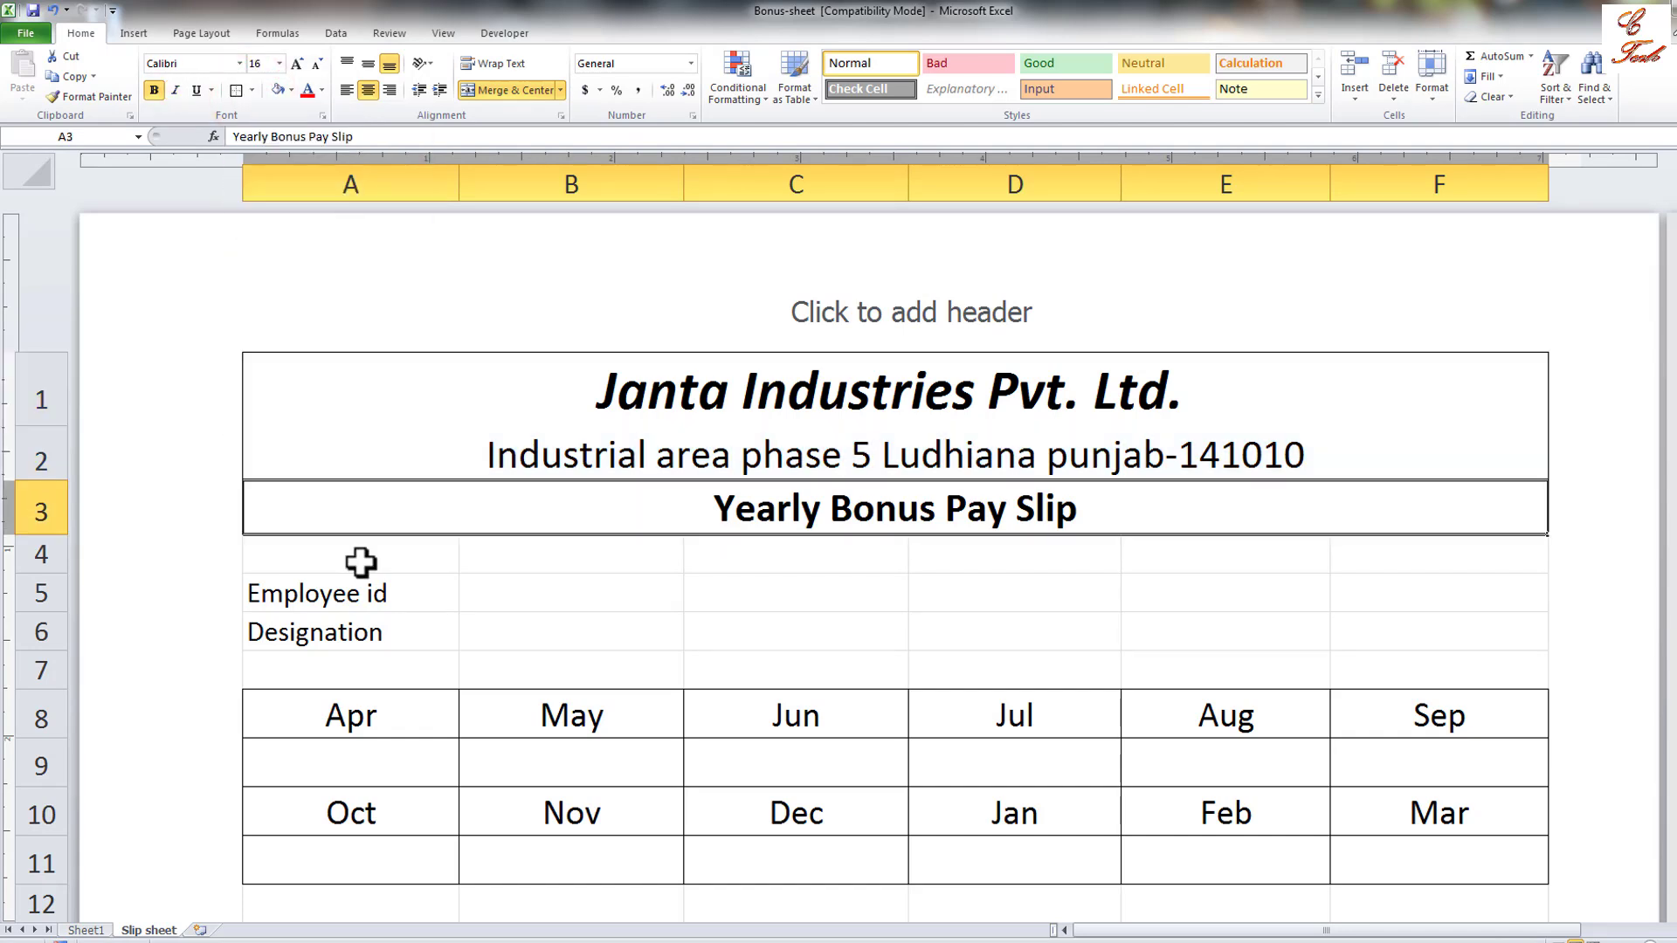
pyautogui.moveTo(361, 564); pyautogui.dragTo(1387, 553)
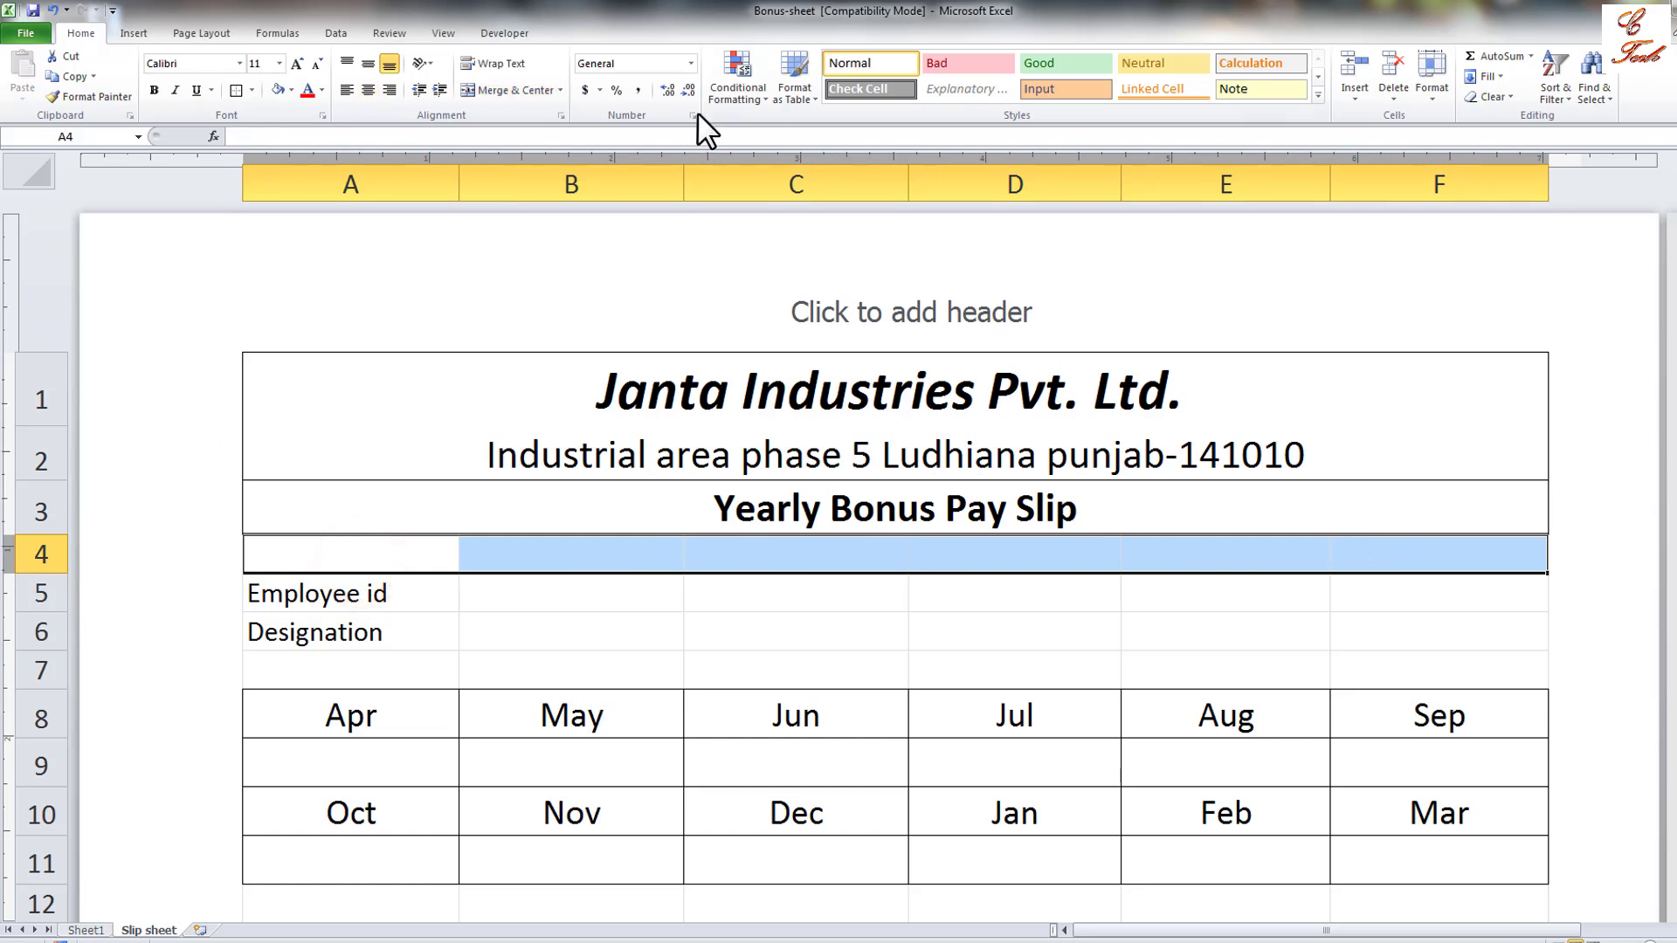
pyautogui.click(495, 91)
pyautogui.click(236, 90)
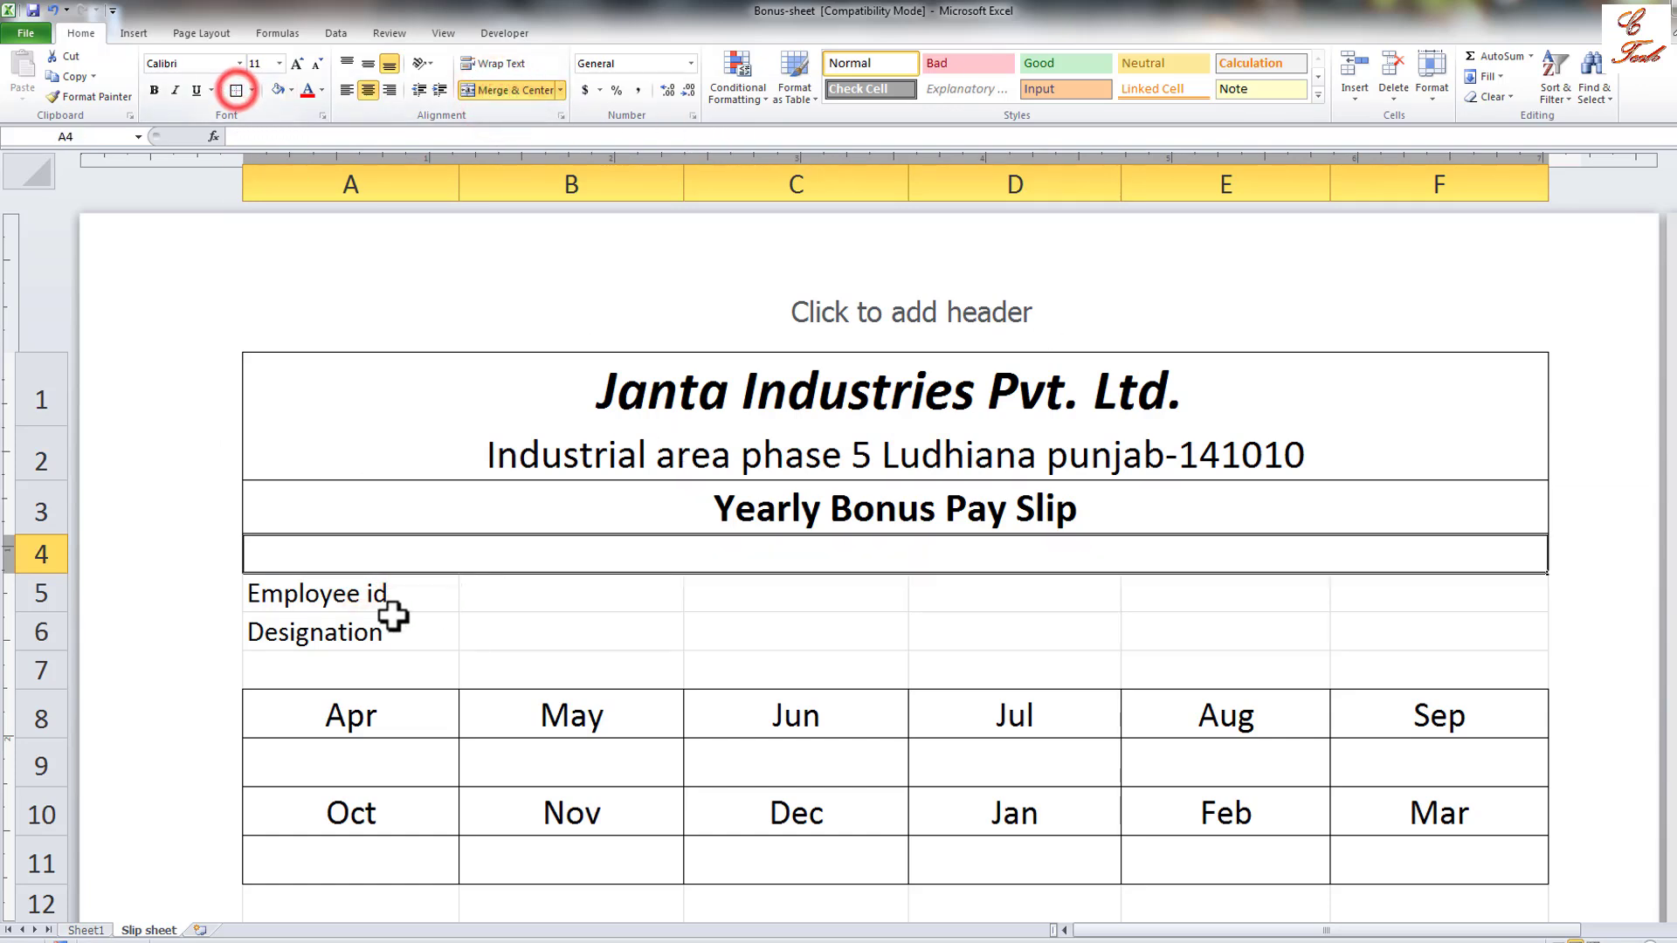
pyautogui.moveTo(337, 590); pyautogui.dragTo(340, 632)
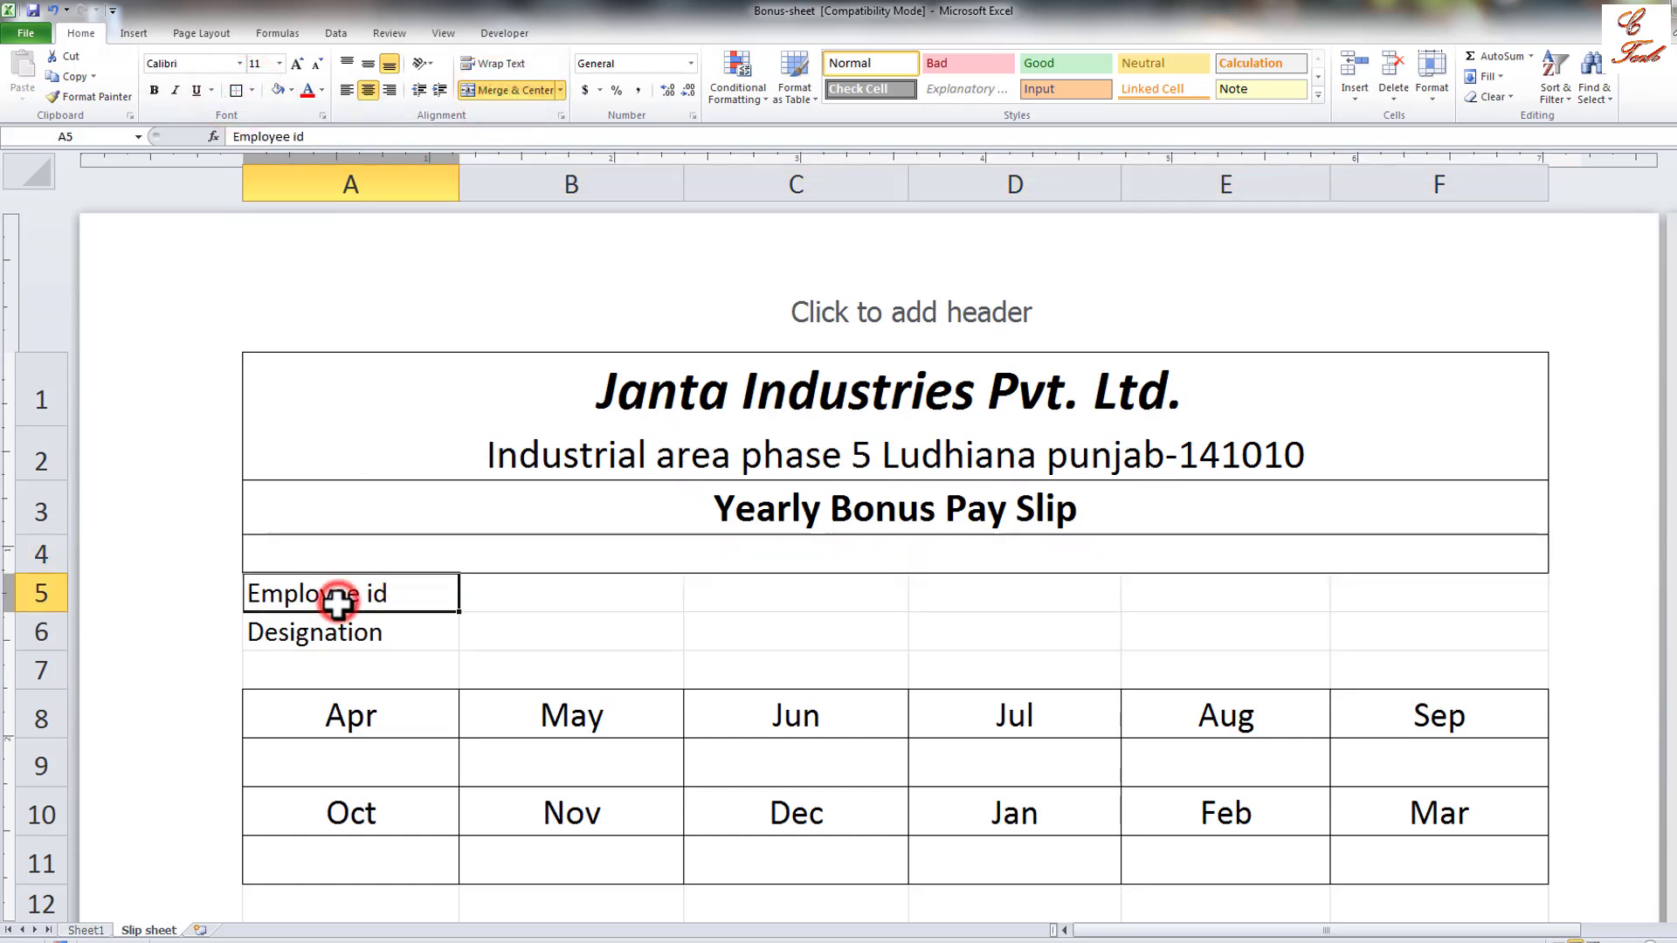
pyautogui.click(251, 90)
pyautogui.click(279, 242)
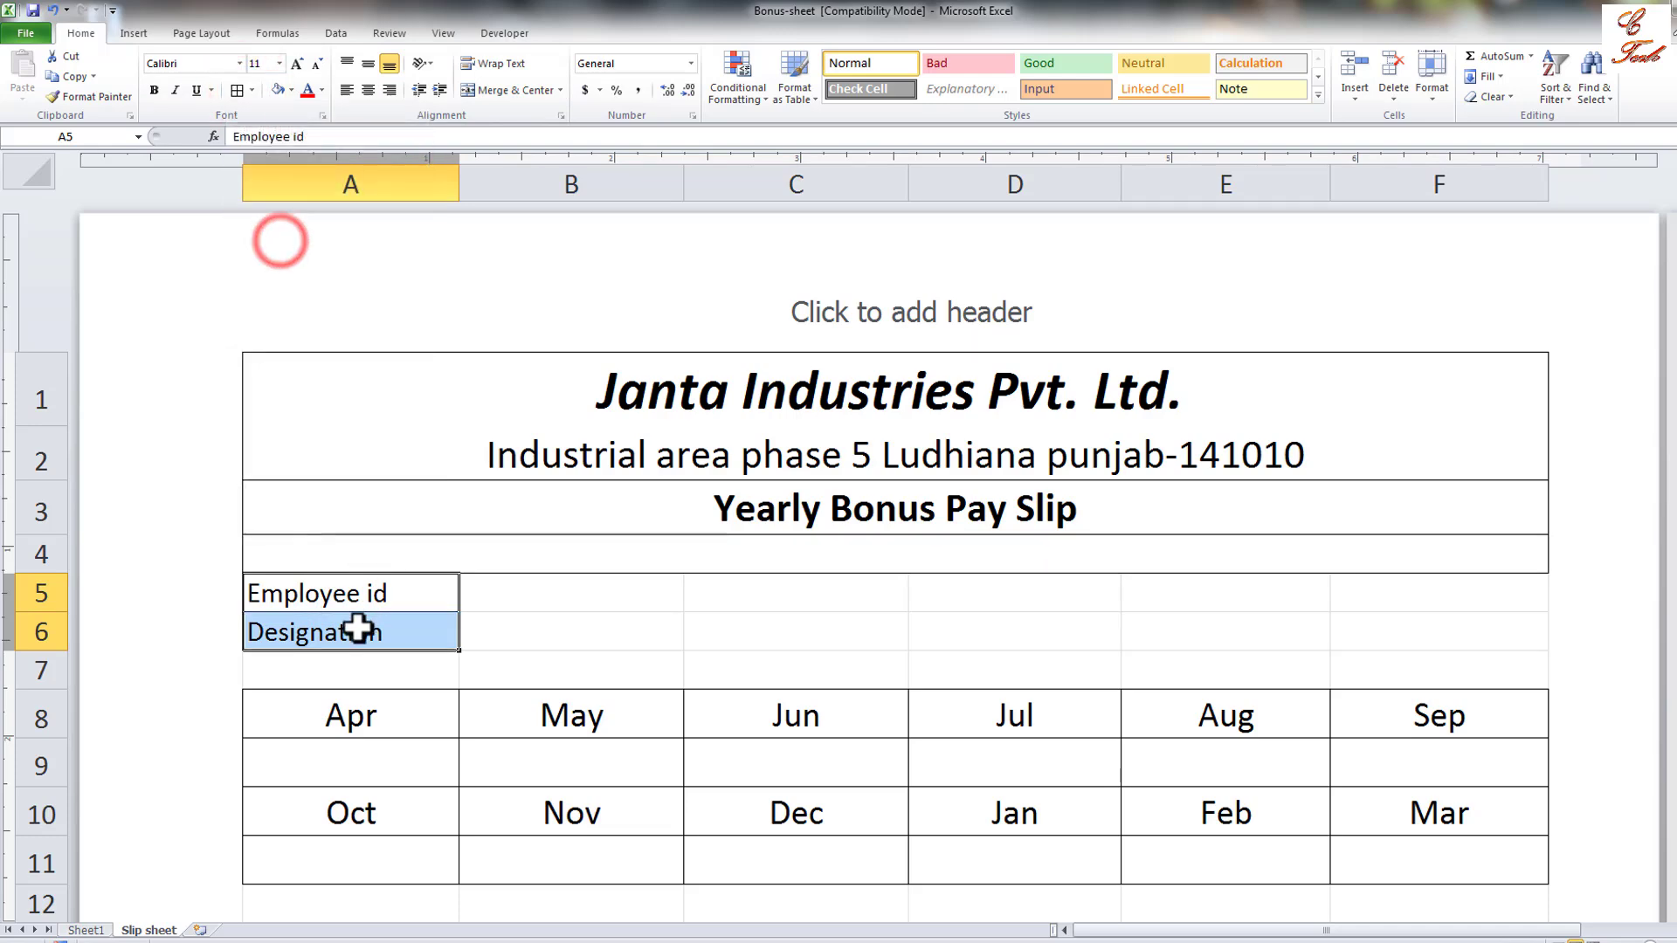
# Merge C5:D5, C6:D6, E5:F5 and E6:F6 into single cells.
pyautogui.click(358, 629)
pyautogui.scroll(-3, 565, 561)
pyautogui.scroll(3, 657, 539)
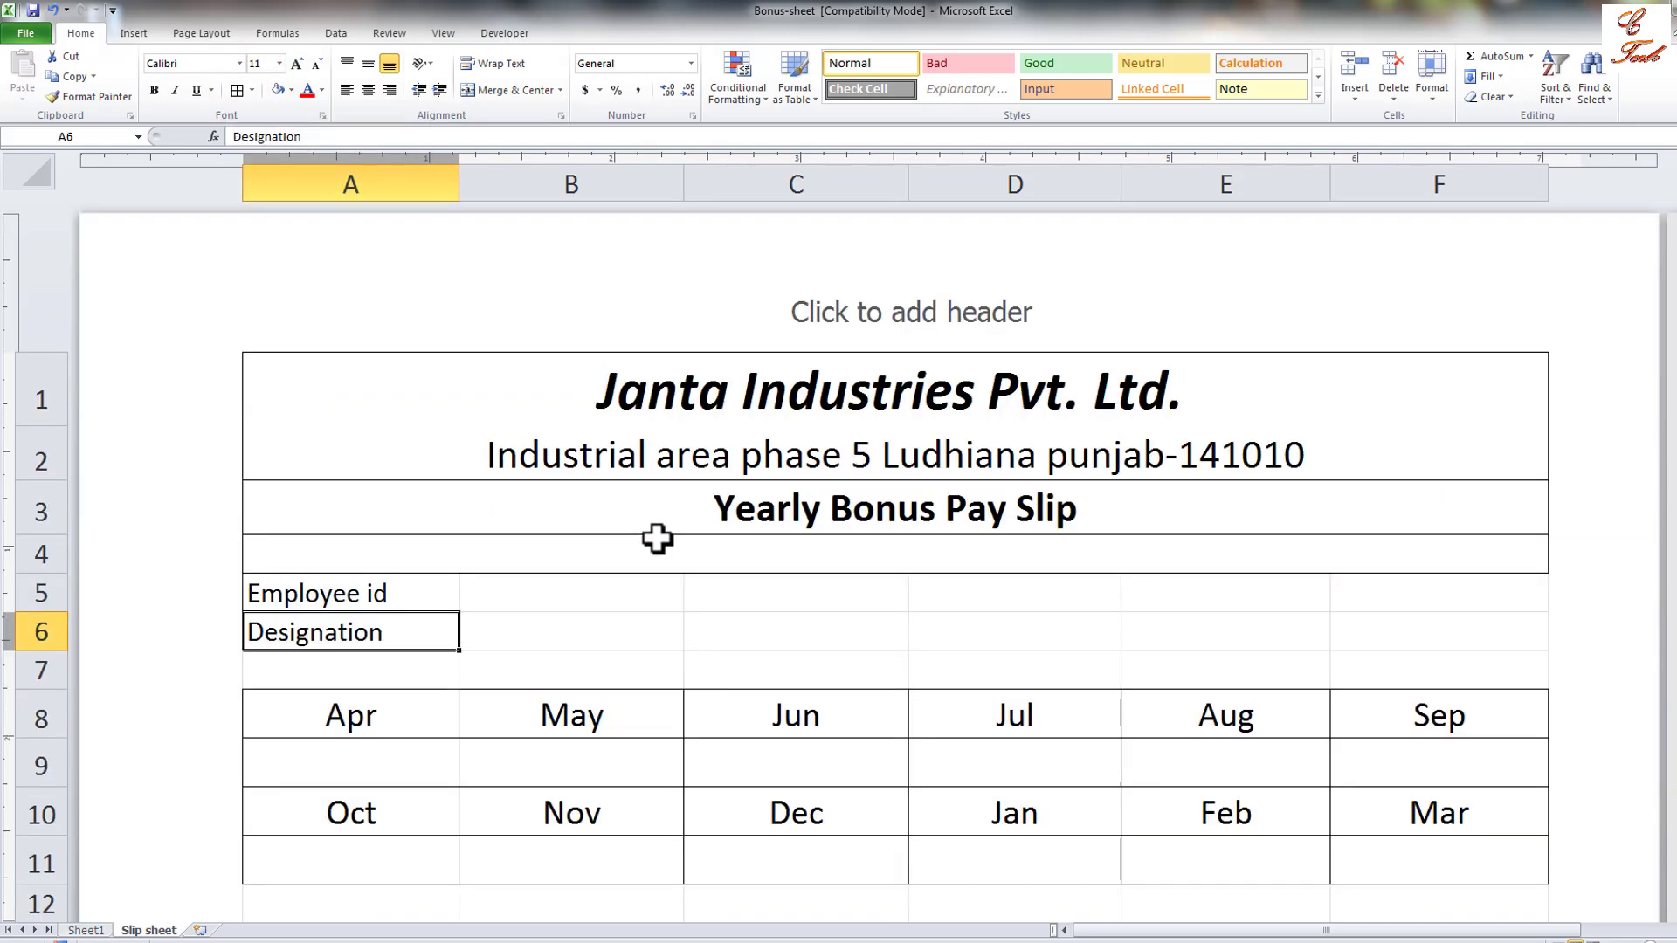
pyautogui.moveTo(816, 591); pyautogui.dragTo(966, 588)
pyautogui.click(516, 90)
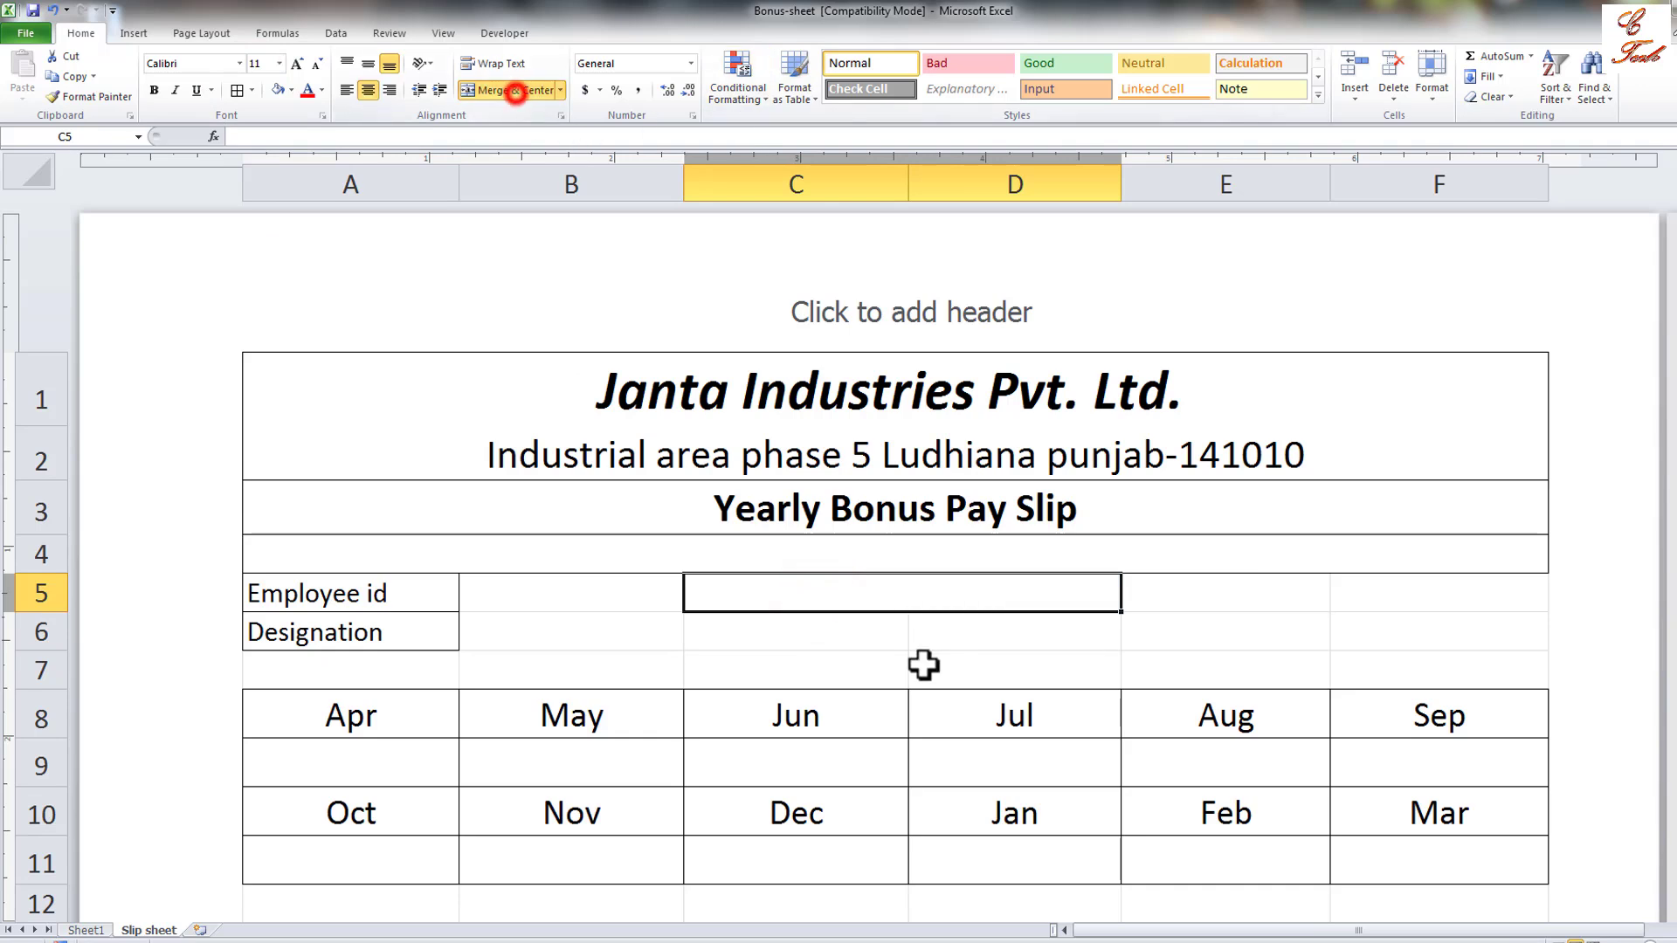
pyautogui.moveTo(812, 630); pyautogui.dragTo(1013, 630)
pyautogui.click(513, 89)
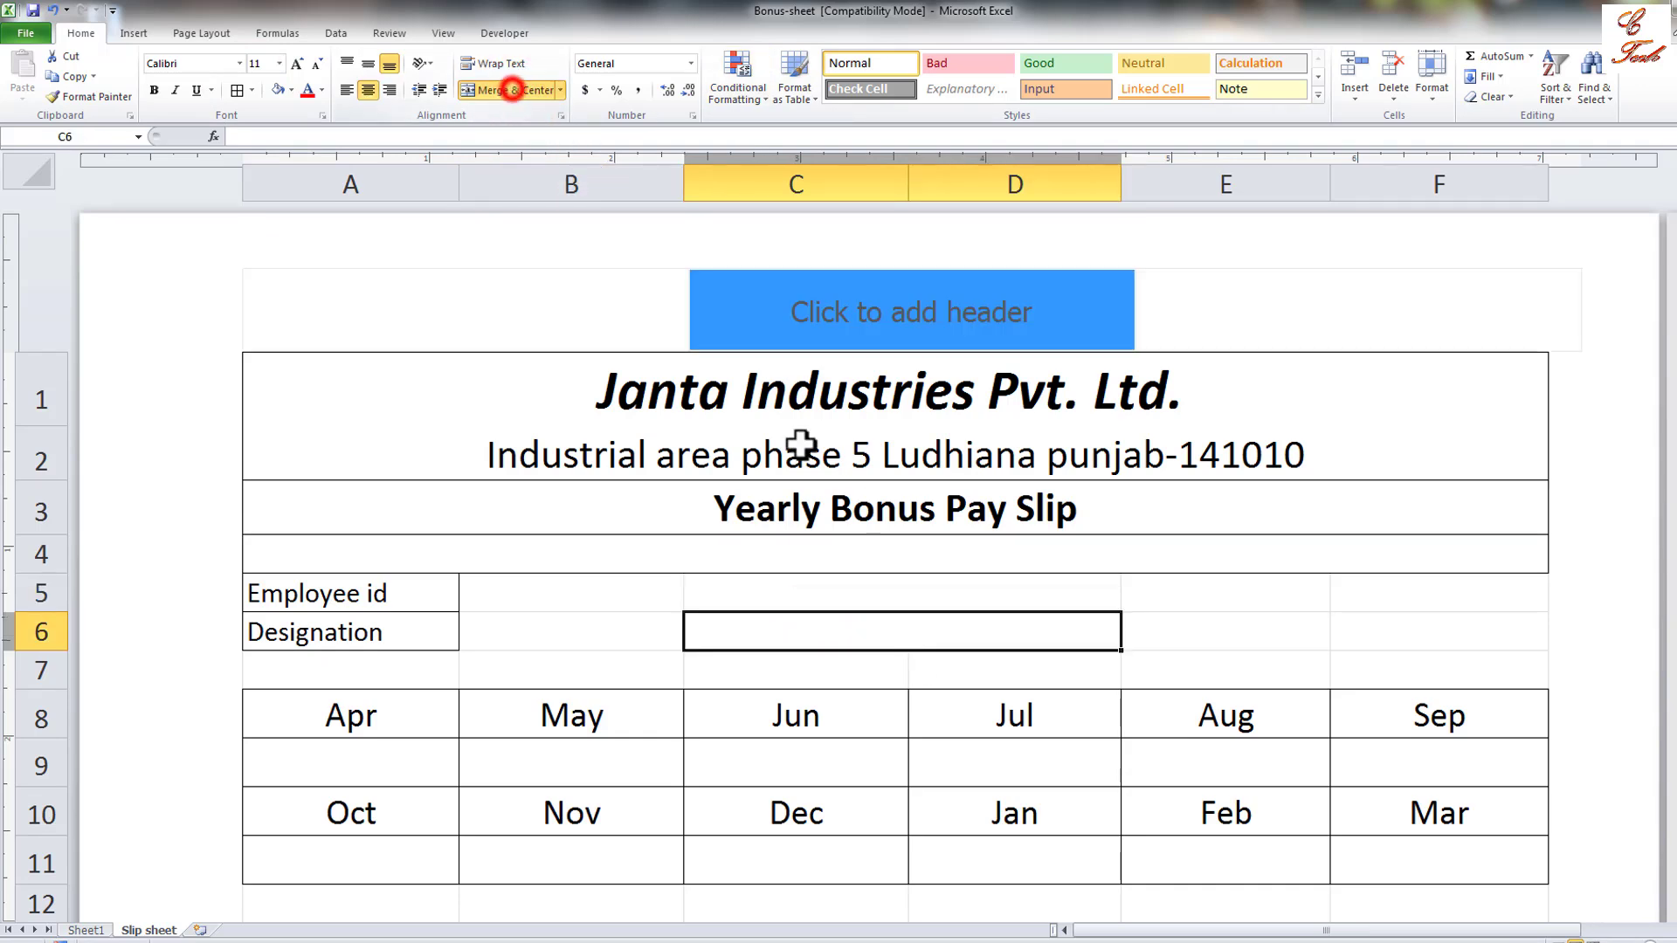
pyautogui.click(818, 598)
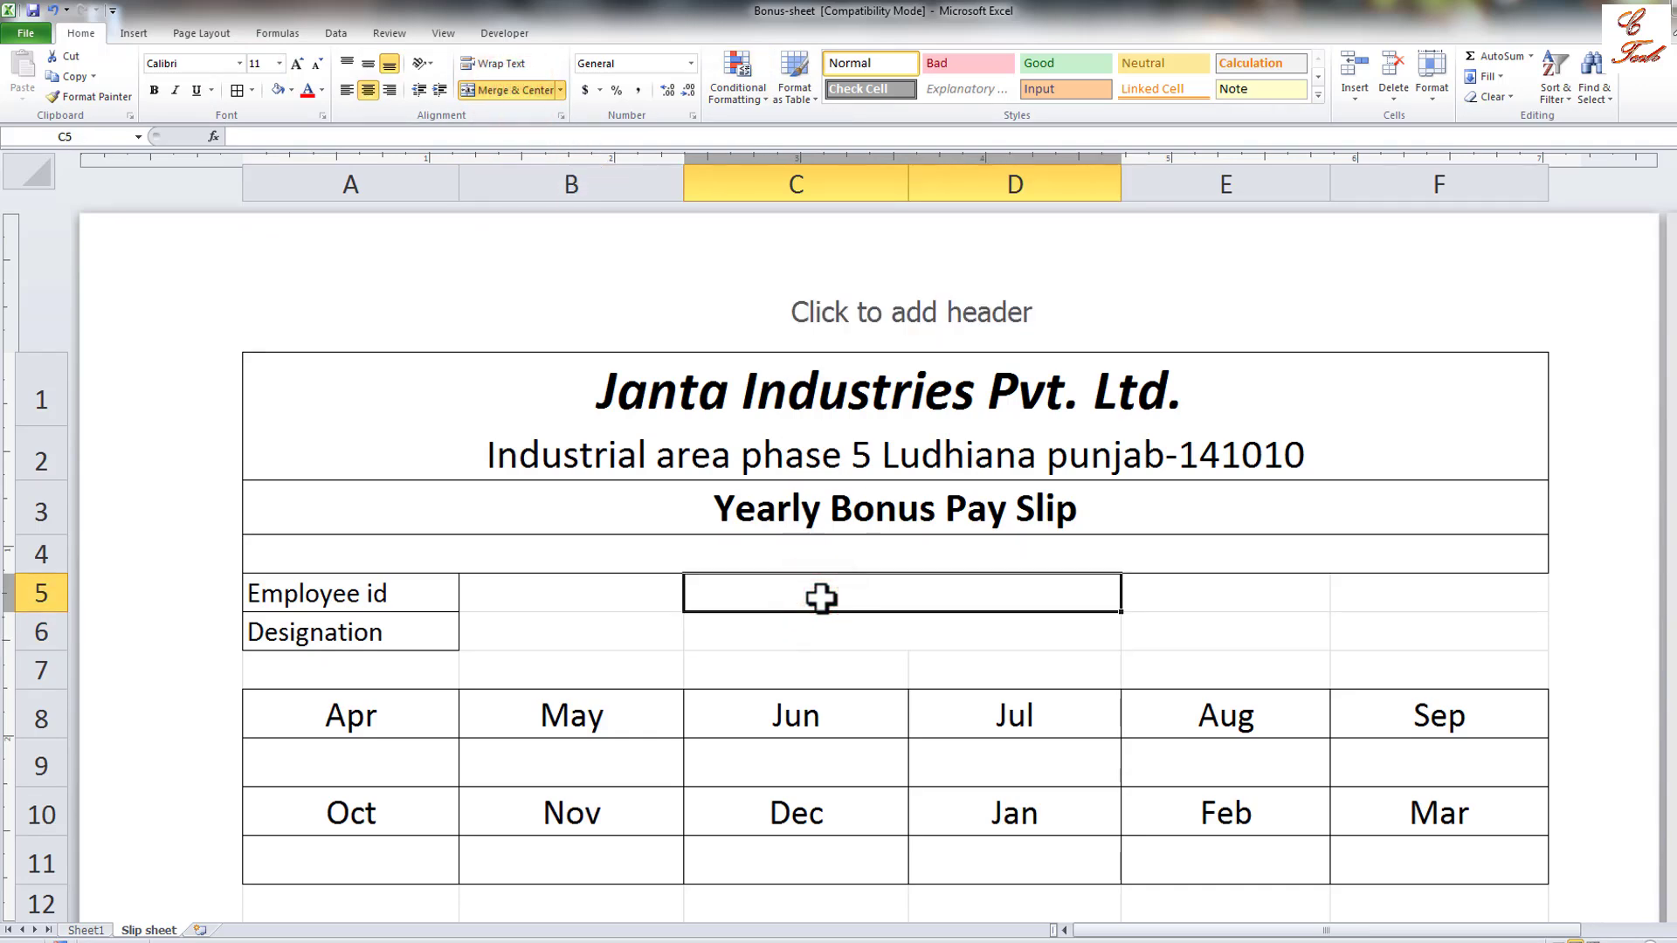
pyautogui.moveTo(1222, 592); pyautogui.dragTo(1393, 592)
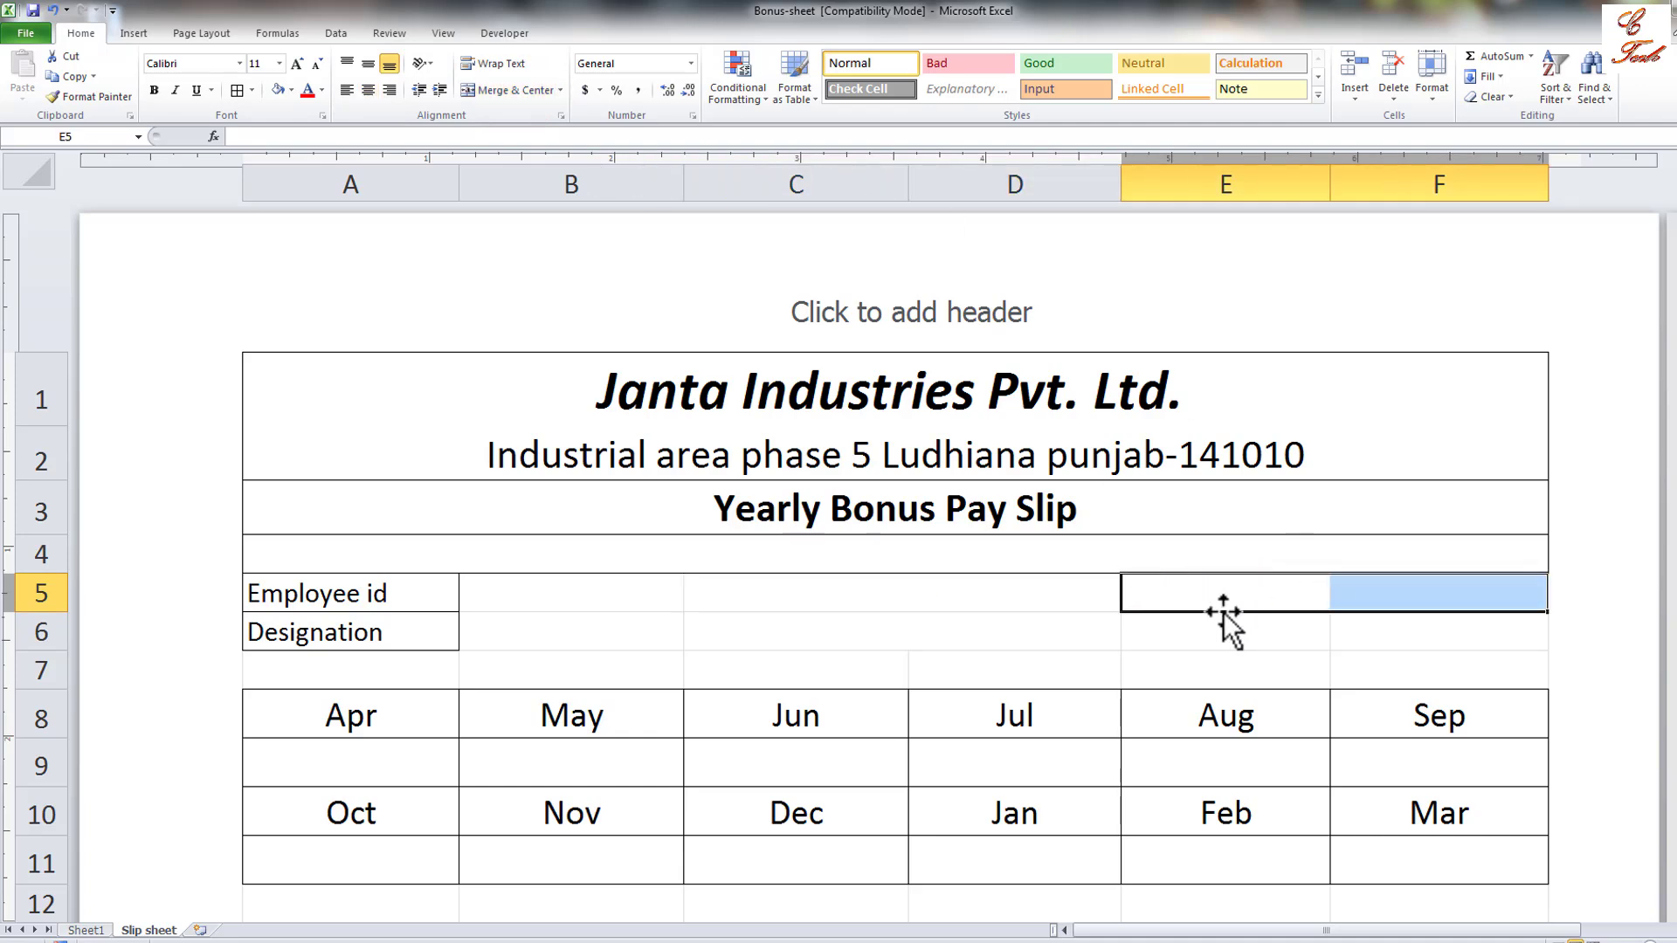
pyautogui.click(501, 90)
pyautogui.moveTo(1406, 639); pyautogui.dragTo(1223, 630)
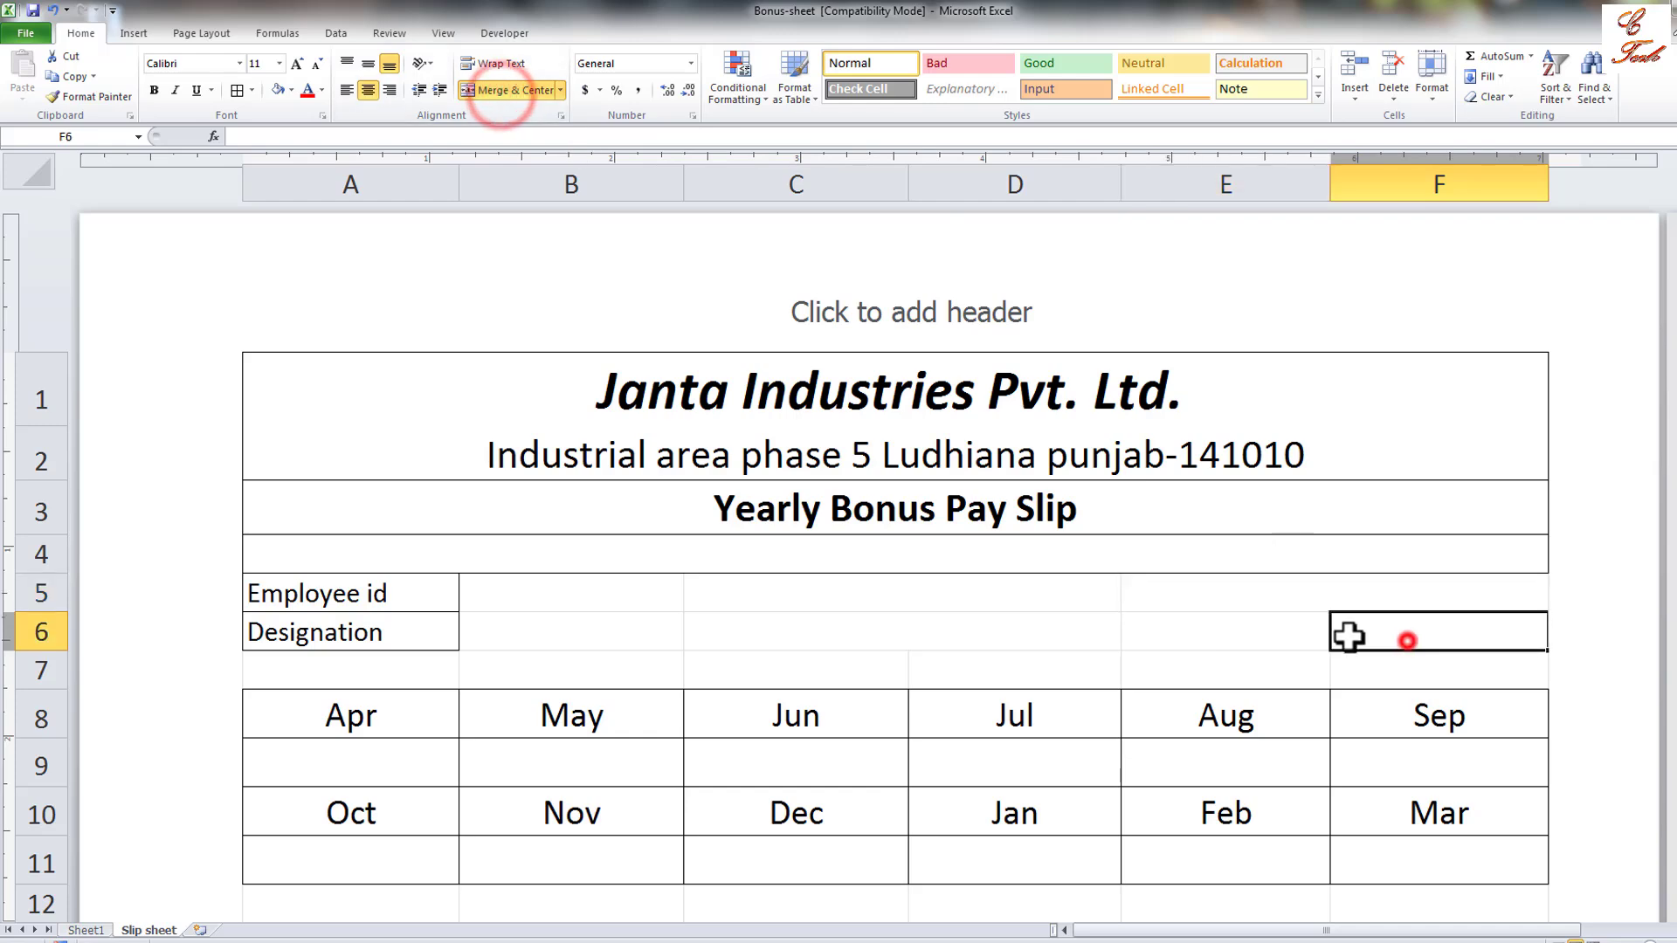
pyautogui.click(502, 90)
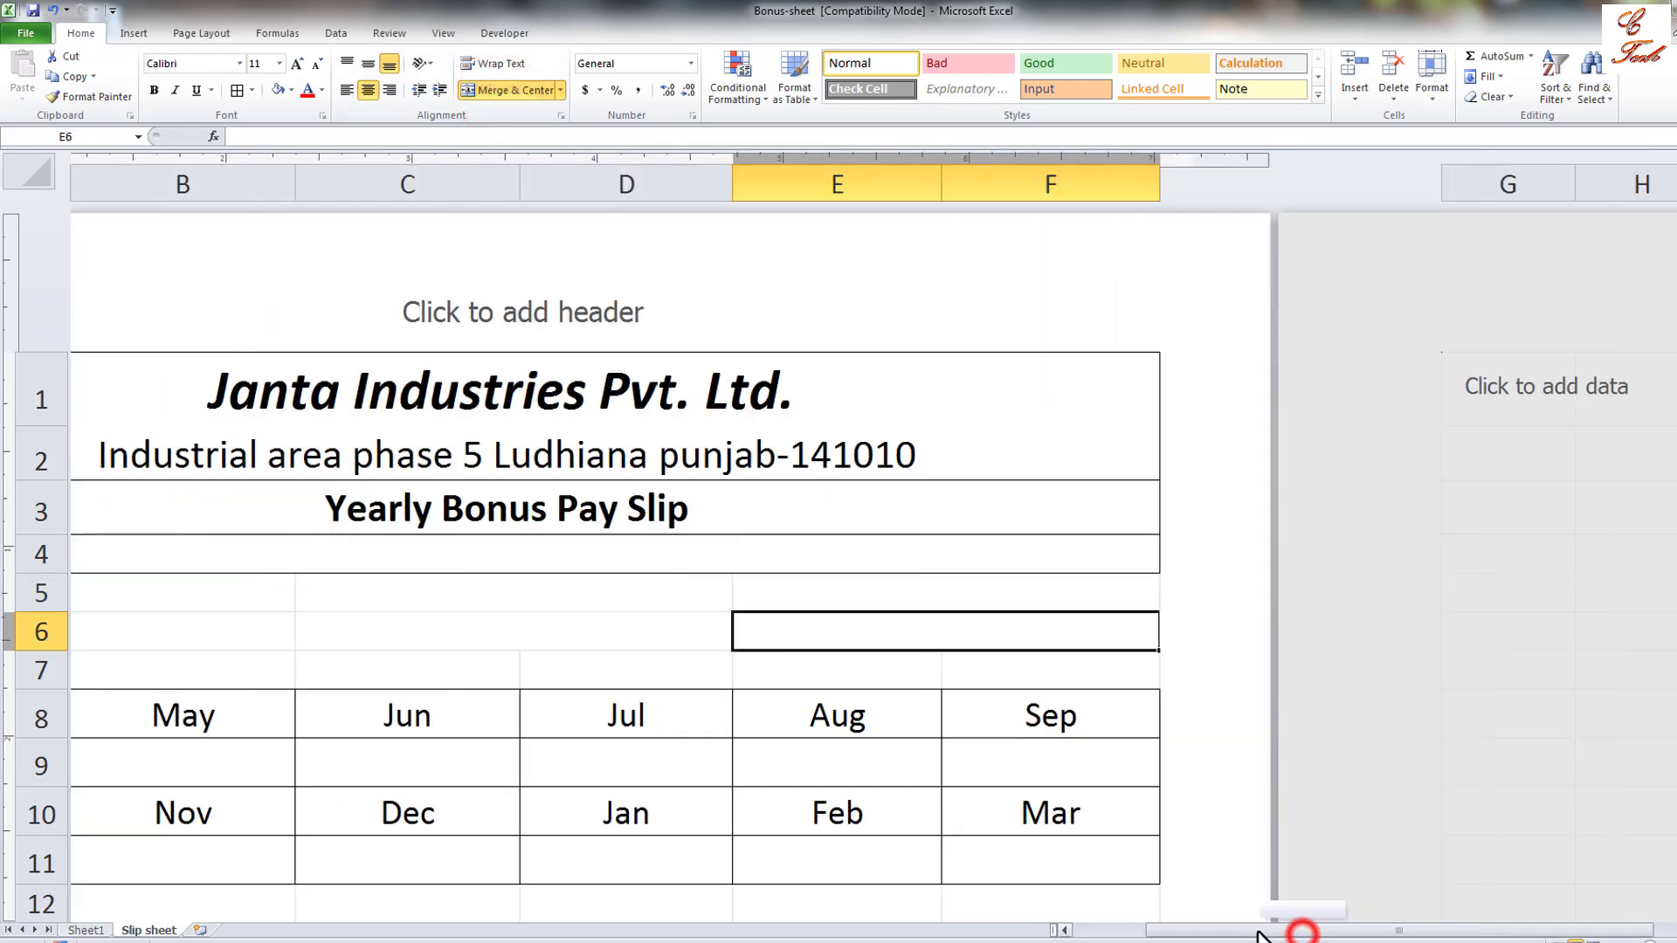
pyautogui.moveTo(1303, 934); pyautogui.dragTo(1200, 932)
# Label the merged C5 cell 'Employee Nmae'.
pyautogui.click(553, 614)
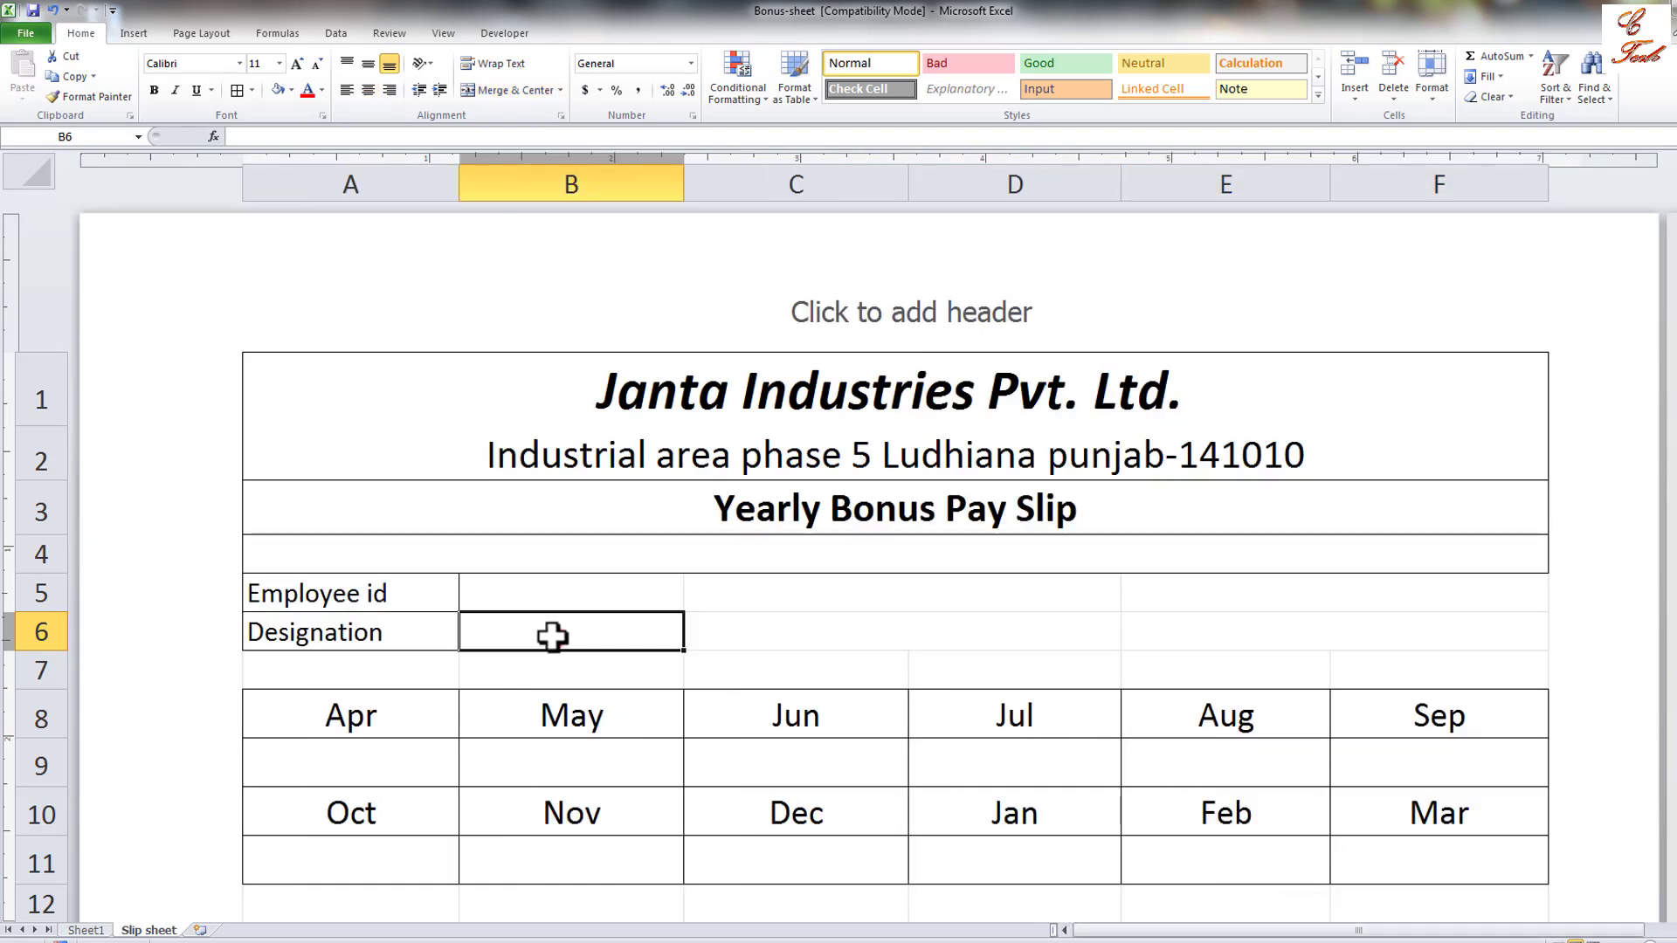
pyautogui.click(861, 598)
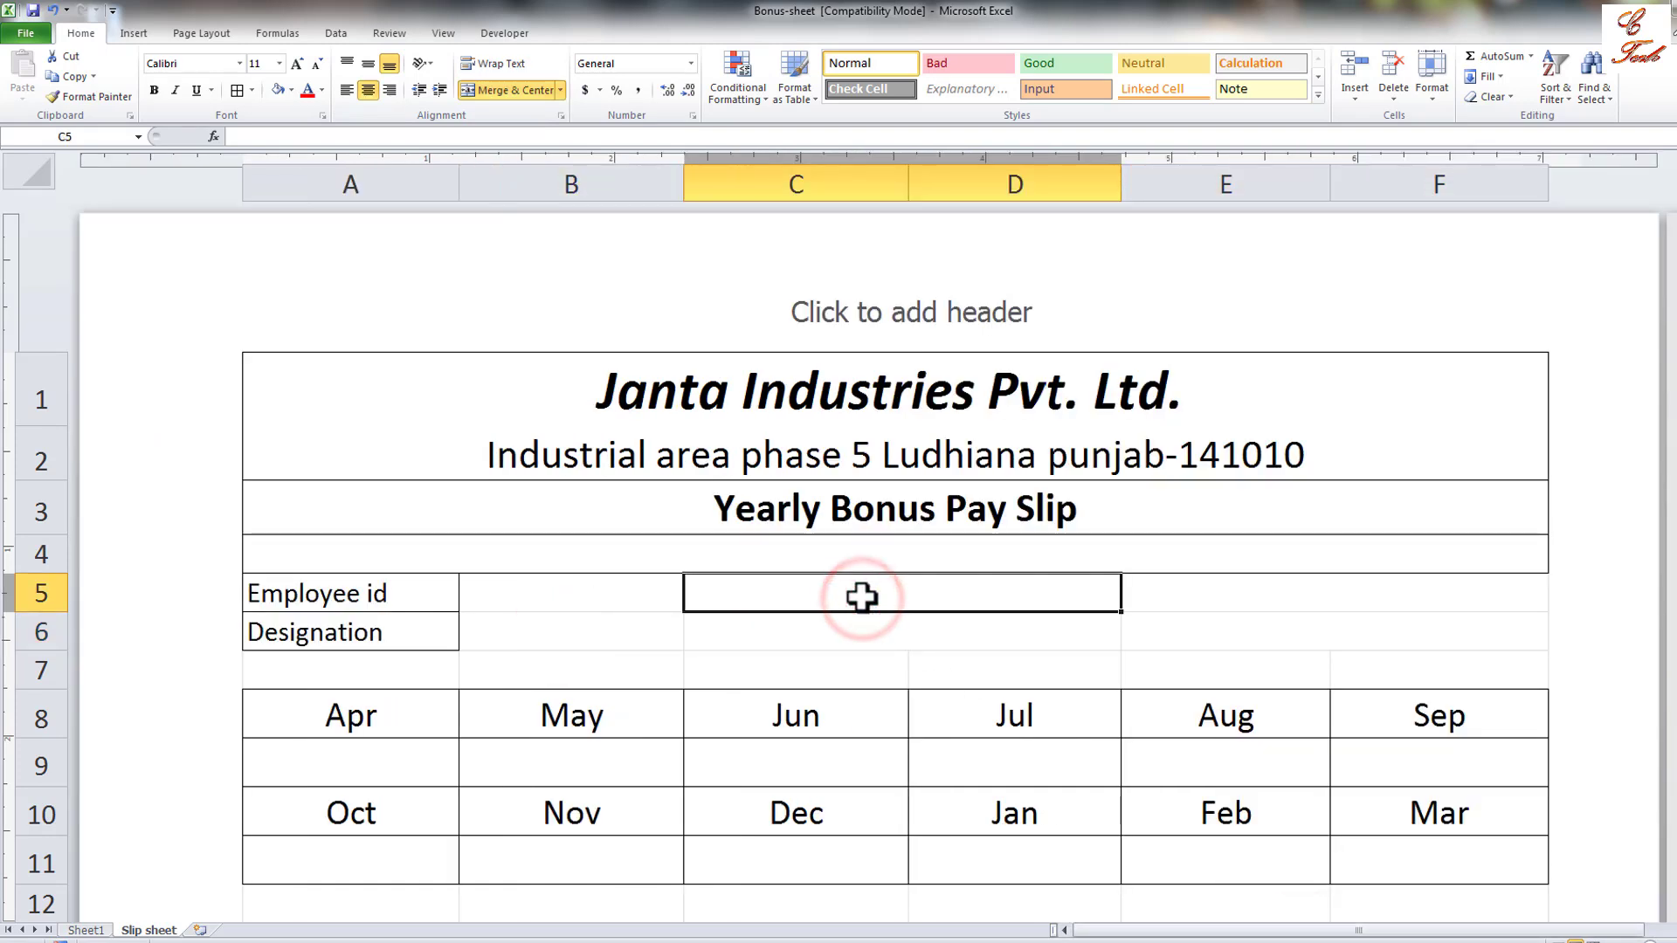
pyautogui.write('Employee Nmae')
pyautogui.click(861, 632)
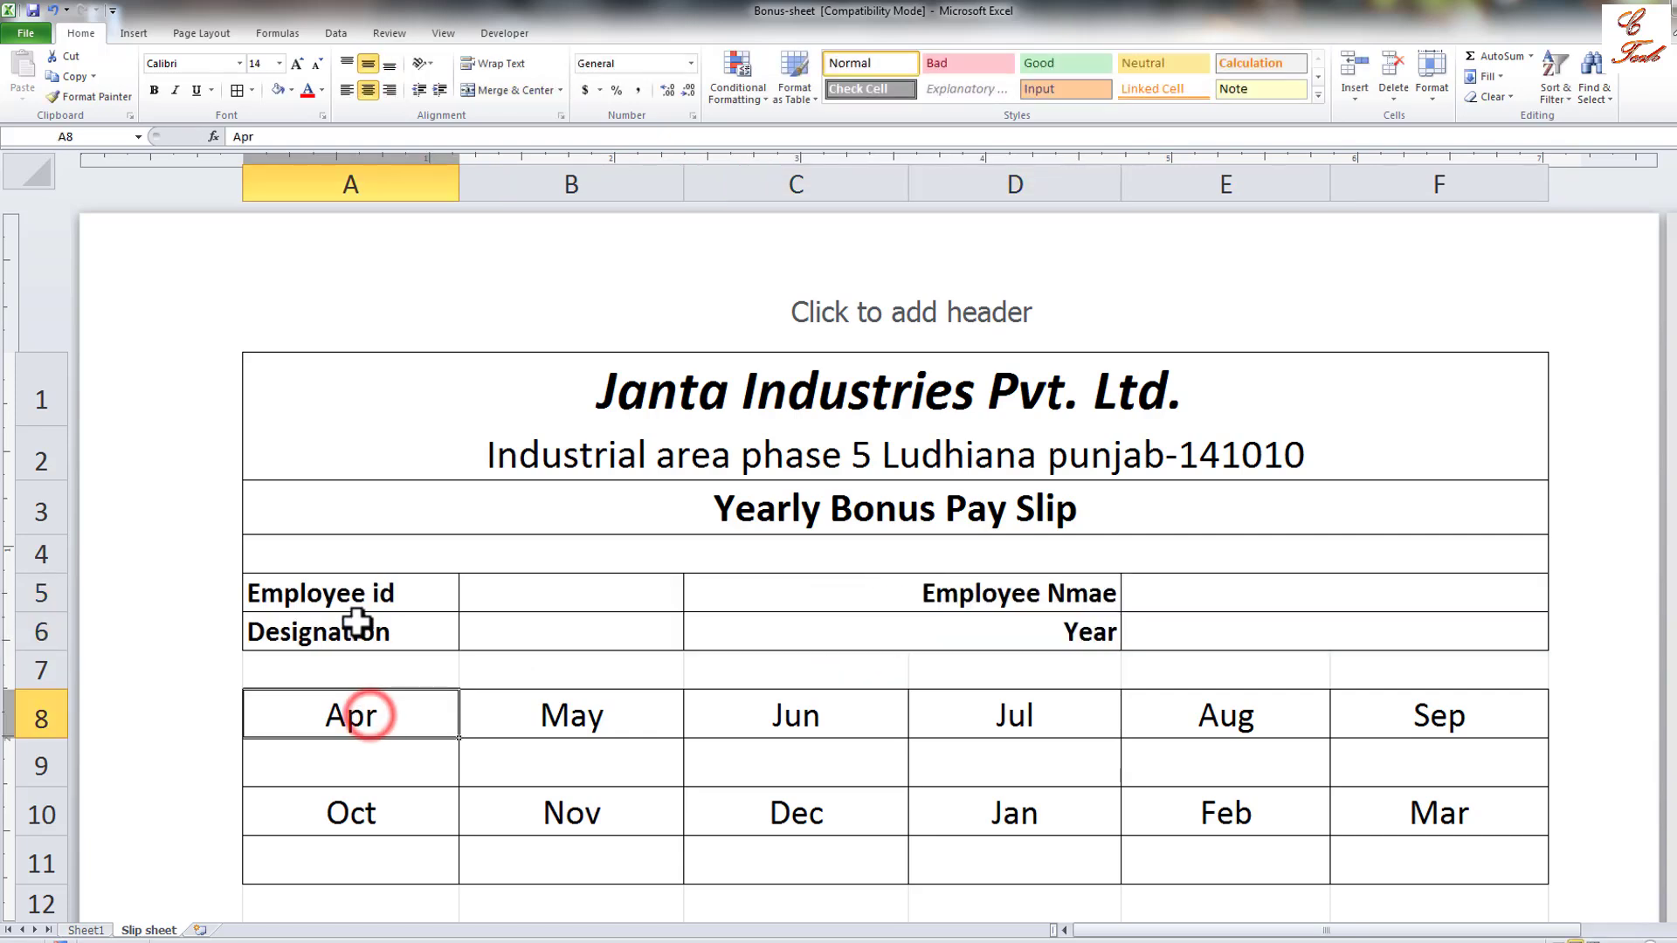
# Set the rows 5–6 employee detail labels to font size 14.
pyautogui.moveTo(354, 598); pyautogui.dragTo(1261, 618)
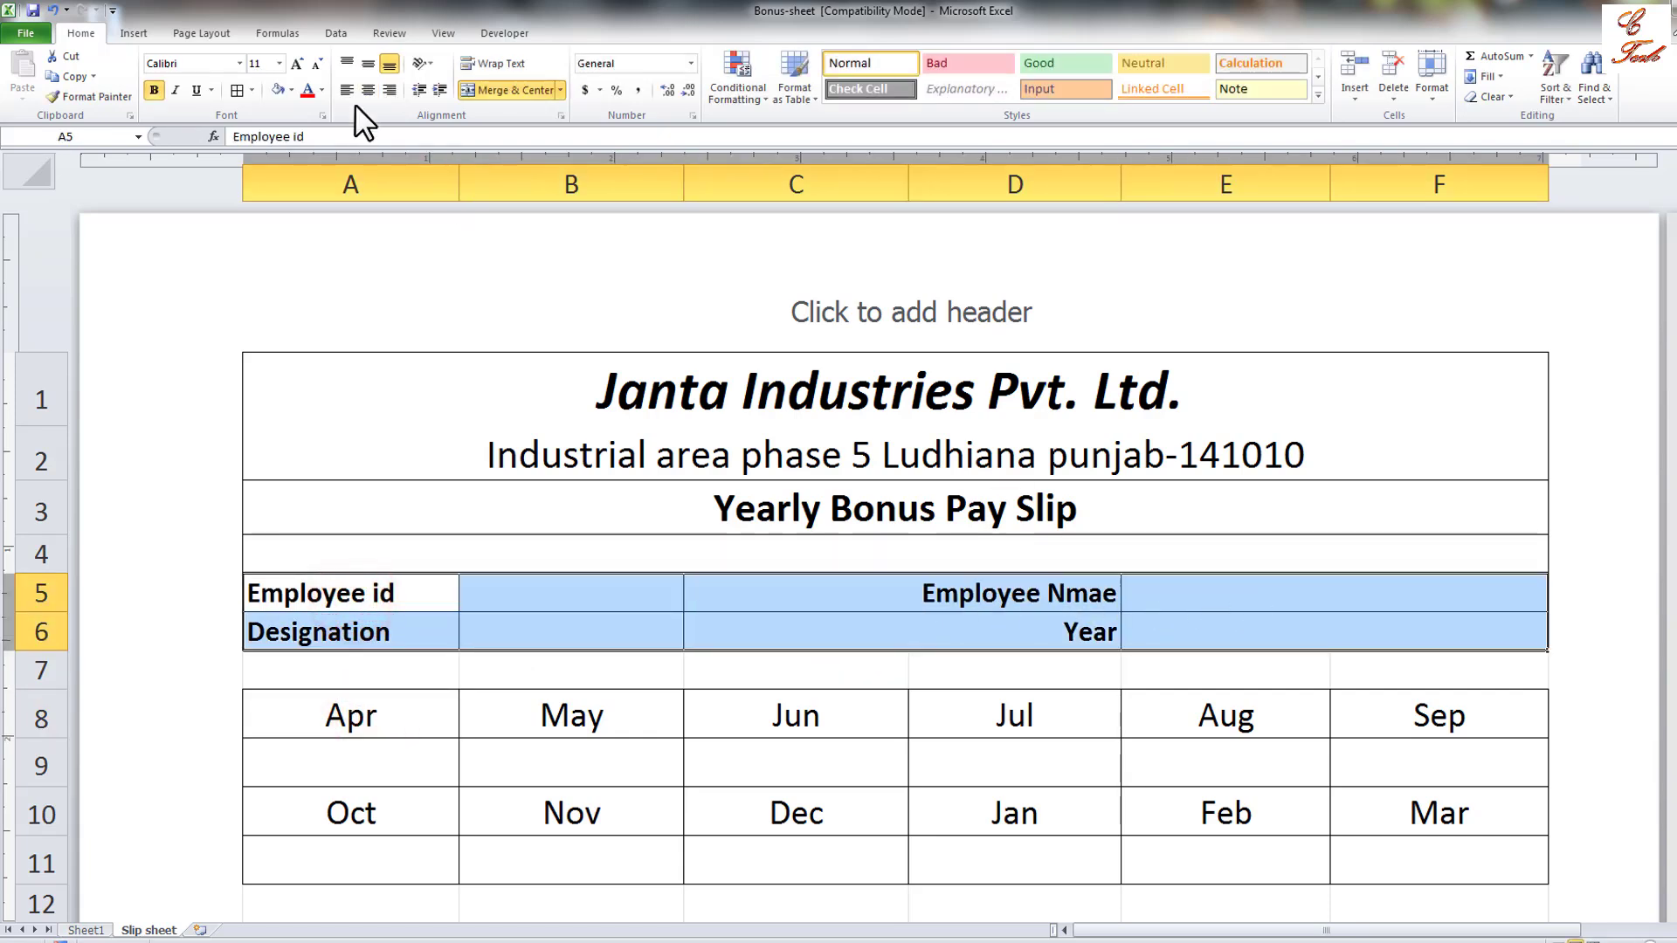
pyautogui.write('14')
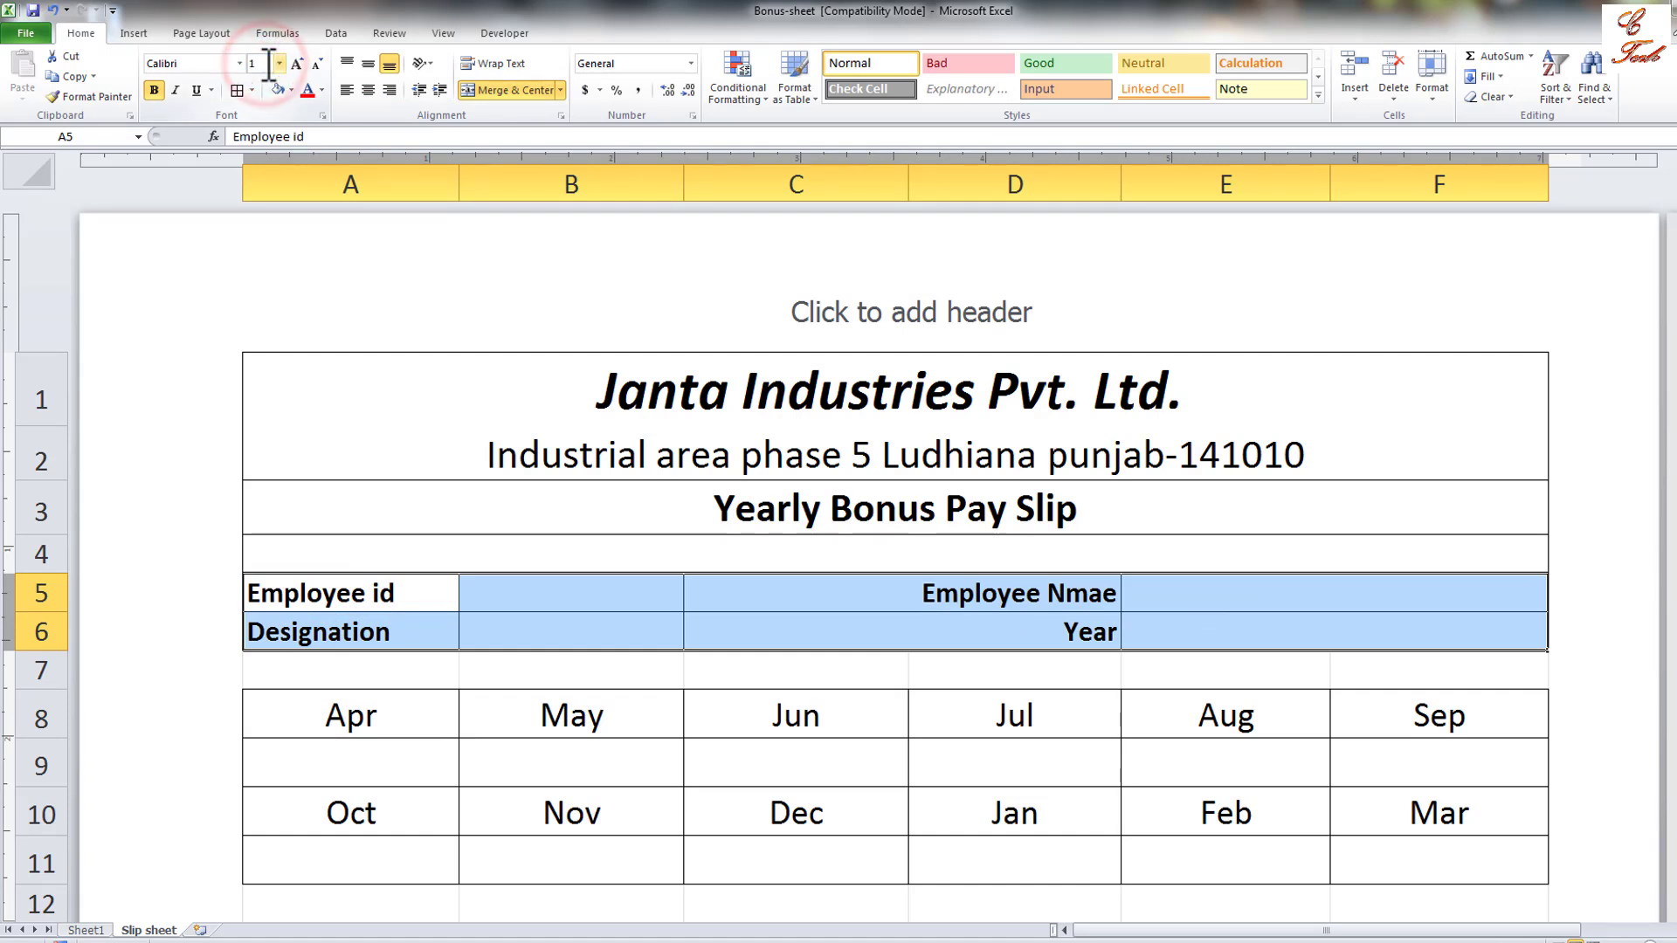
pyautogui.press('Return')
# Enter 2019-2020 in the cell beside the Year label.
pyautogui.click(924, 655)
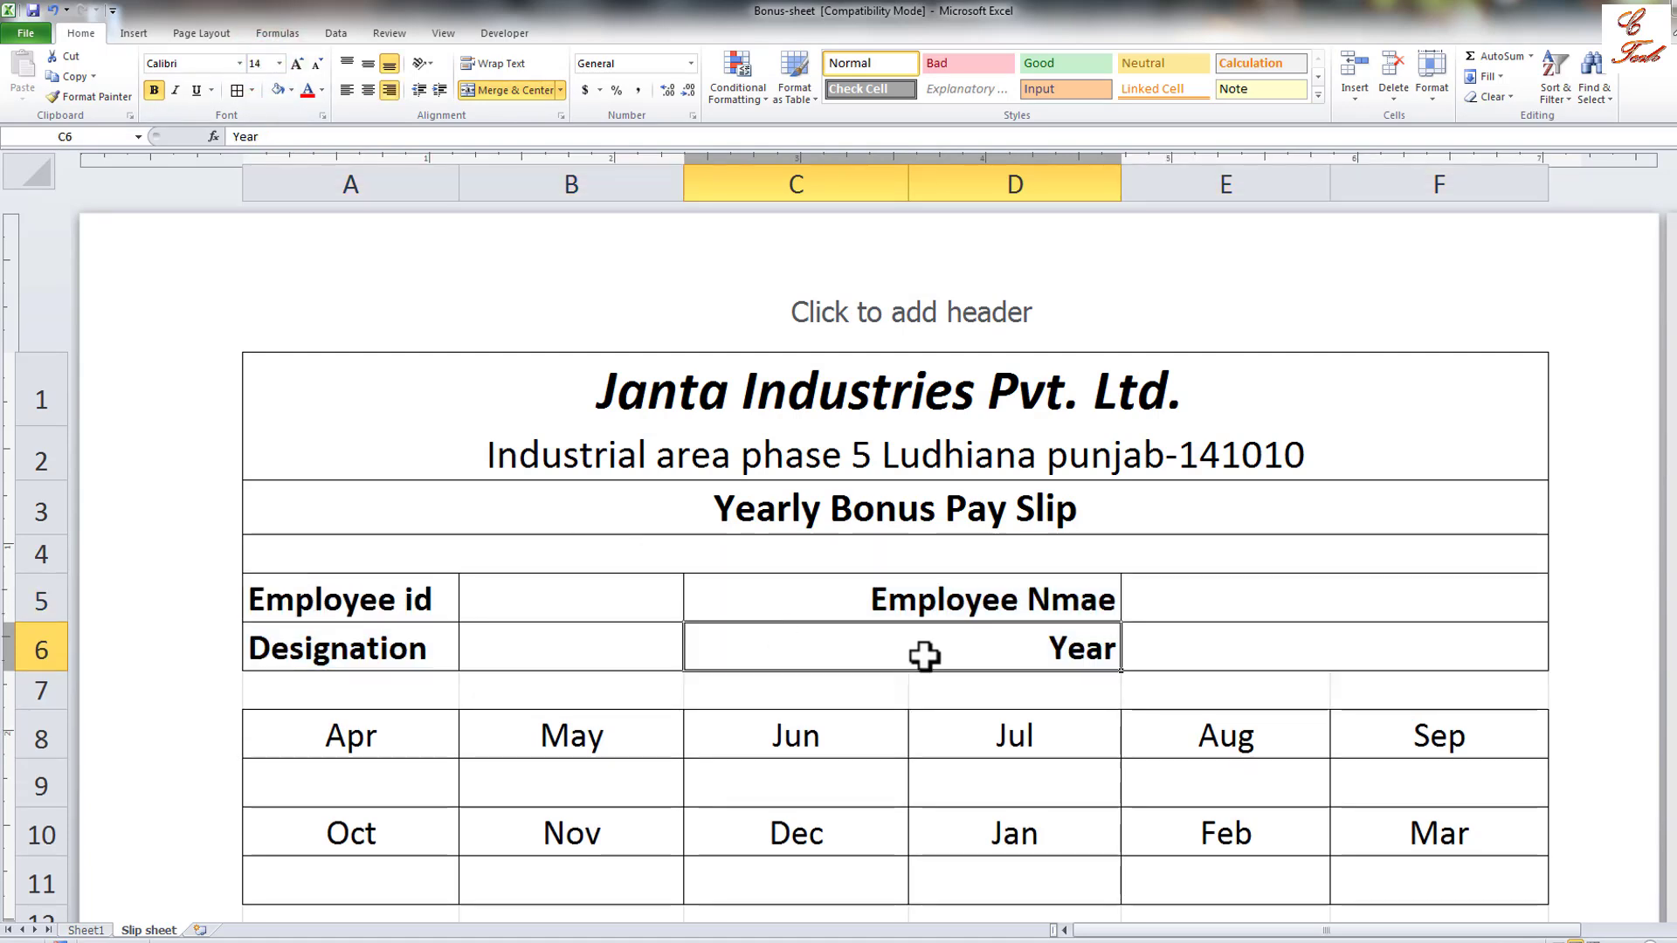
pyautogui.click(1223, 649)
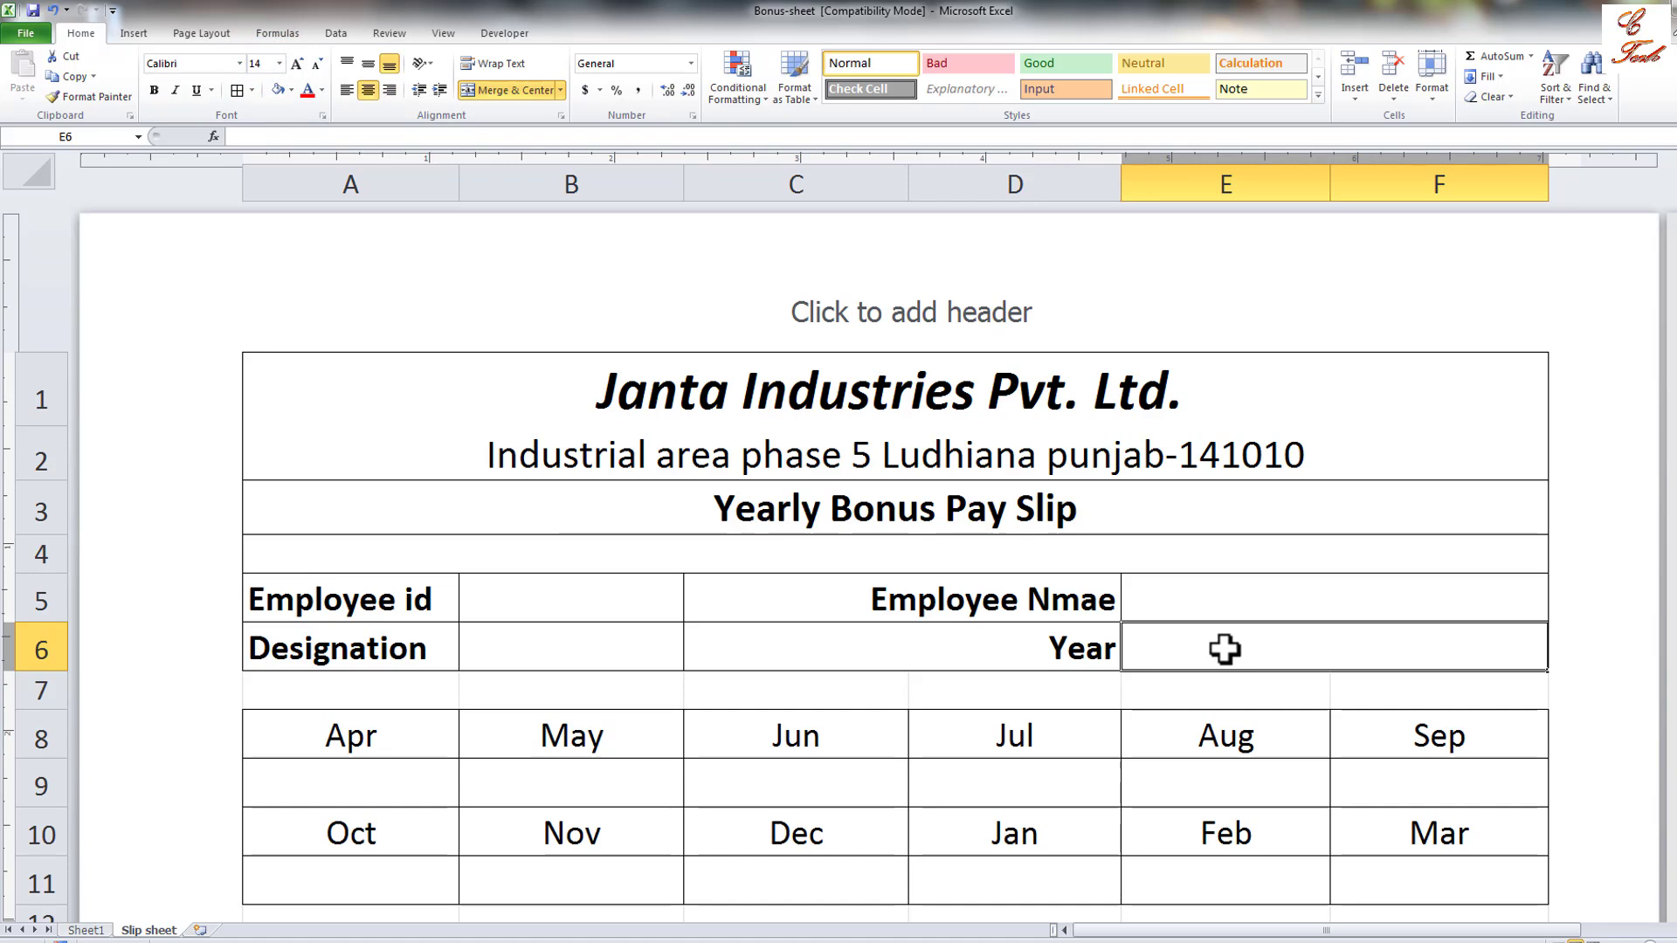
pyautogui.write('19')
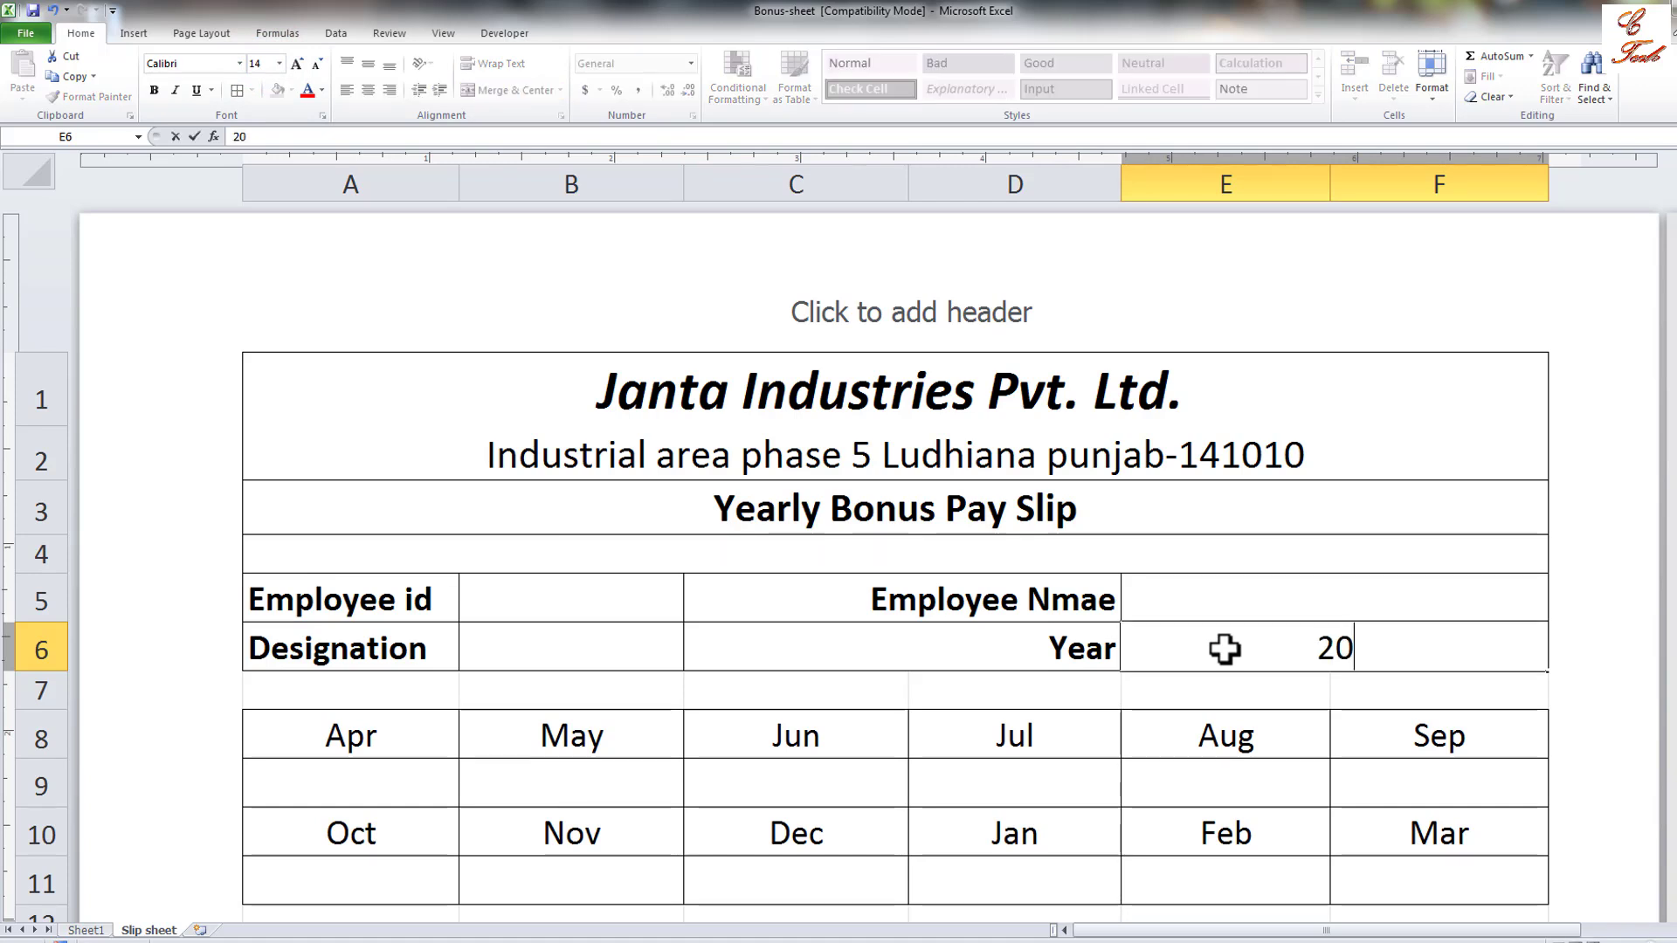
pyautogui.write('-2020')
pyautogui.press('Return')
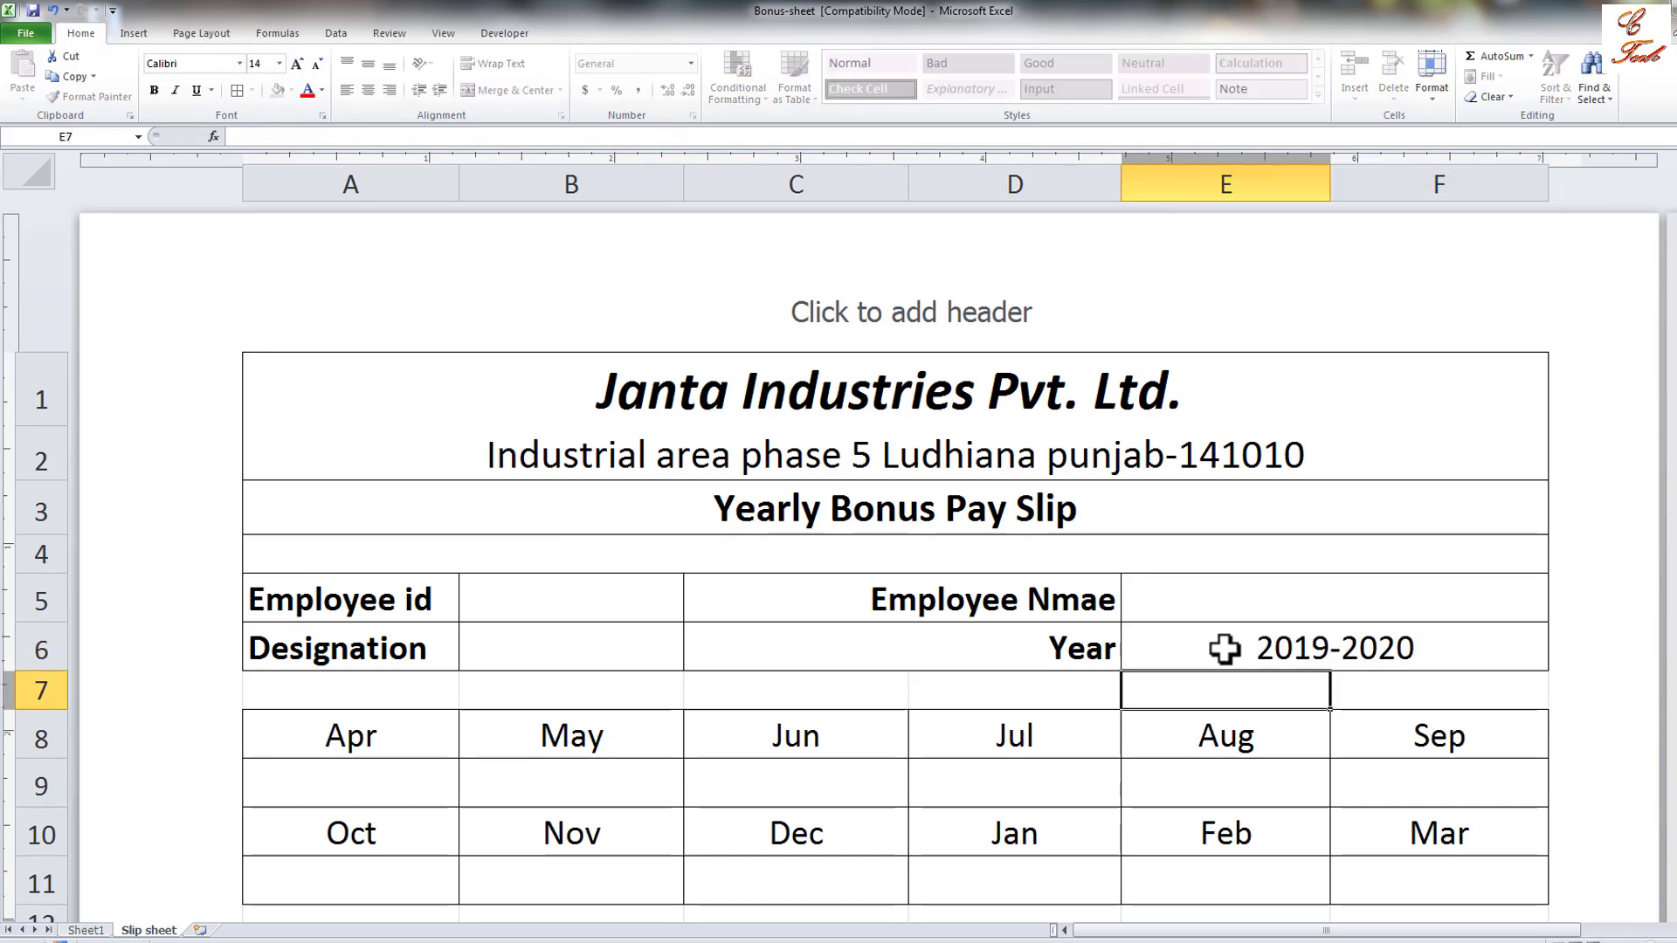
# Select the Apr to Sep month row.
pyautogui.scroll(-2, 429, 434)
pyautogui.click(463, 445)
pyautogui.moveTo(389, 410); pyautogui.dragTo(1260, 380)
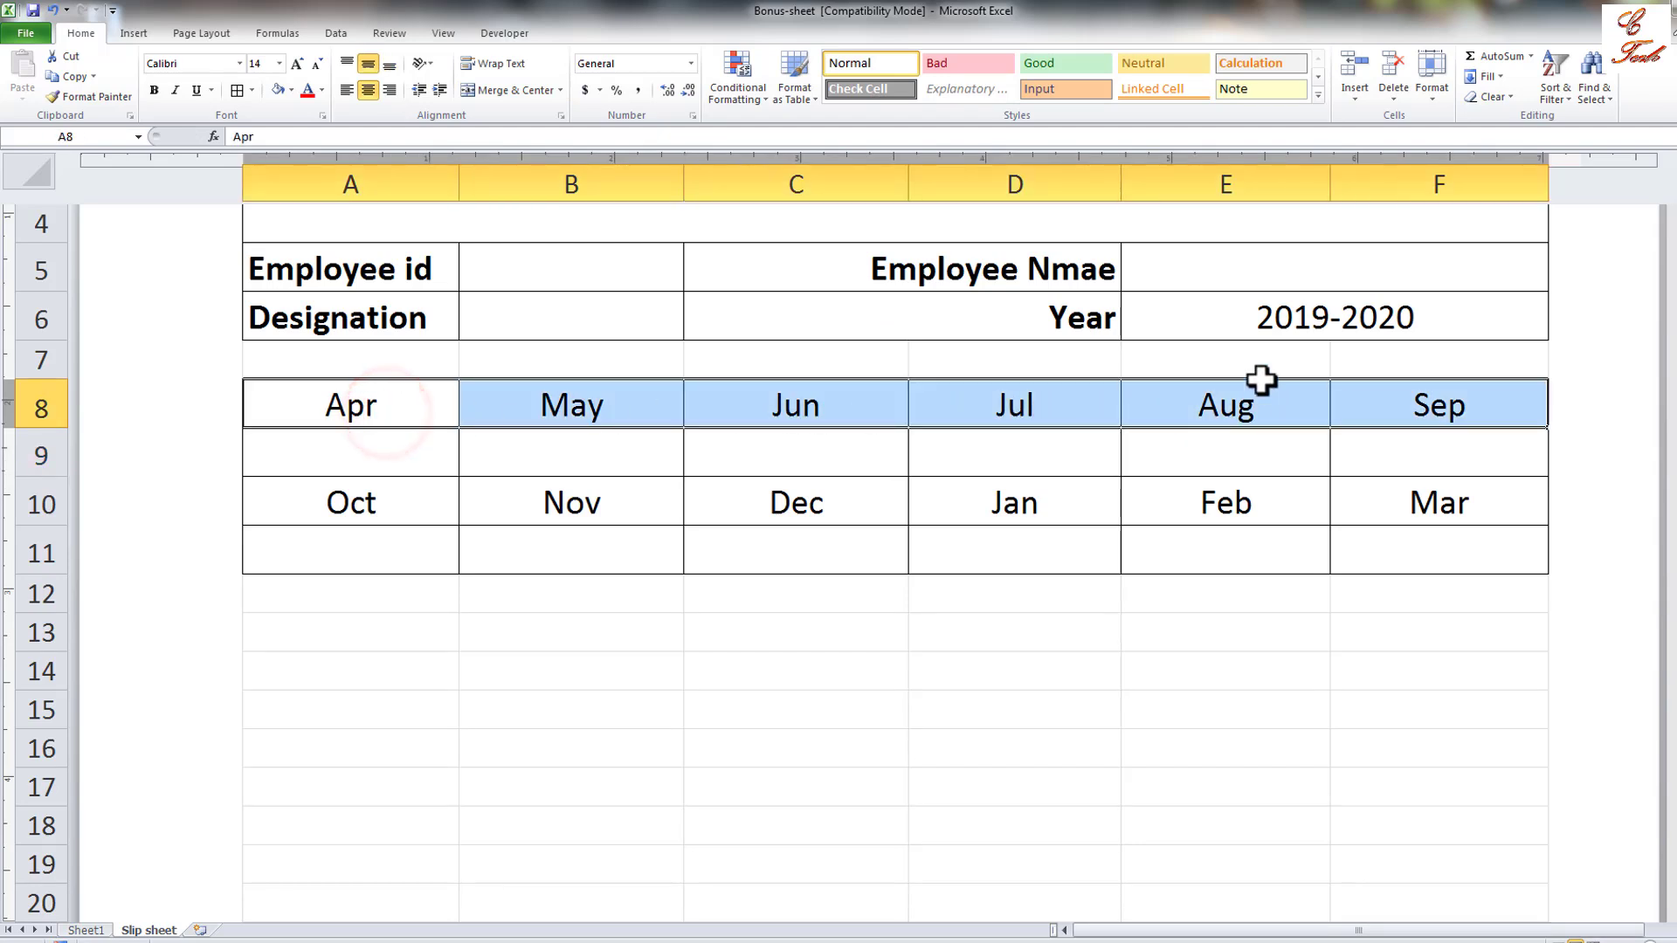
# Fill the Apr–Sep and Oct–Mar month rows with grey.
pyautogui.click(292, 91)
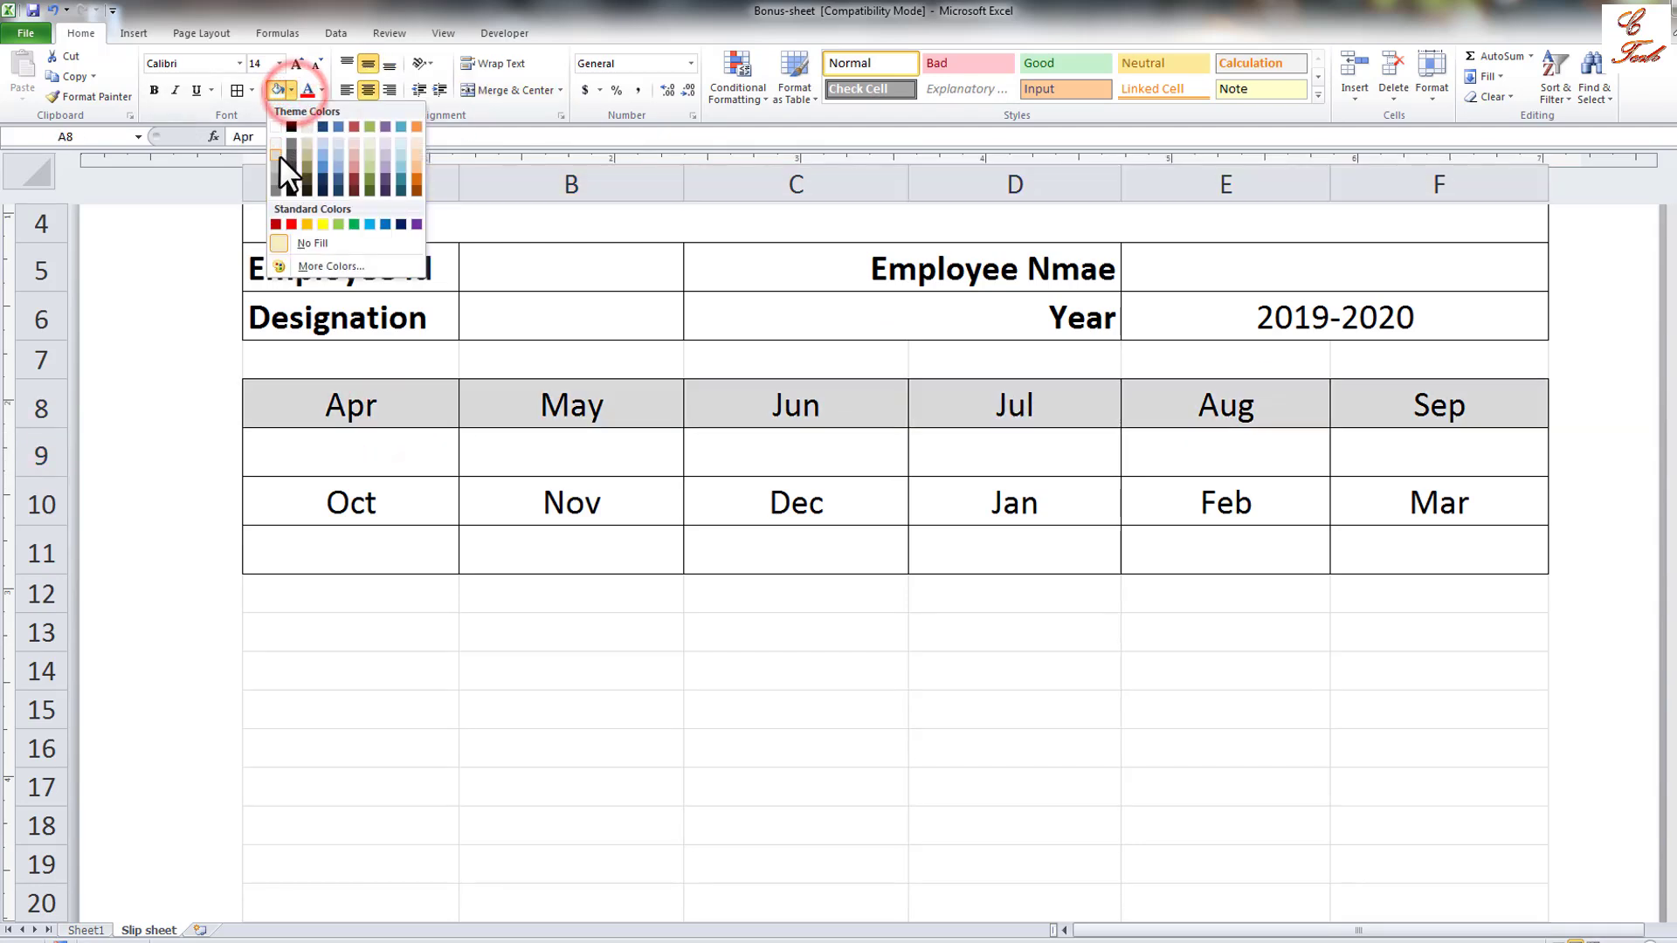
pyautogui.click(280, 156)
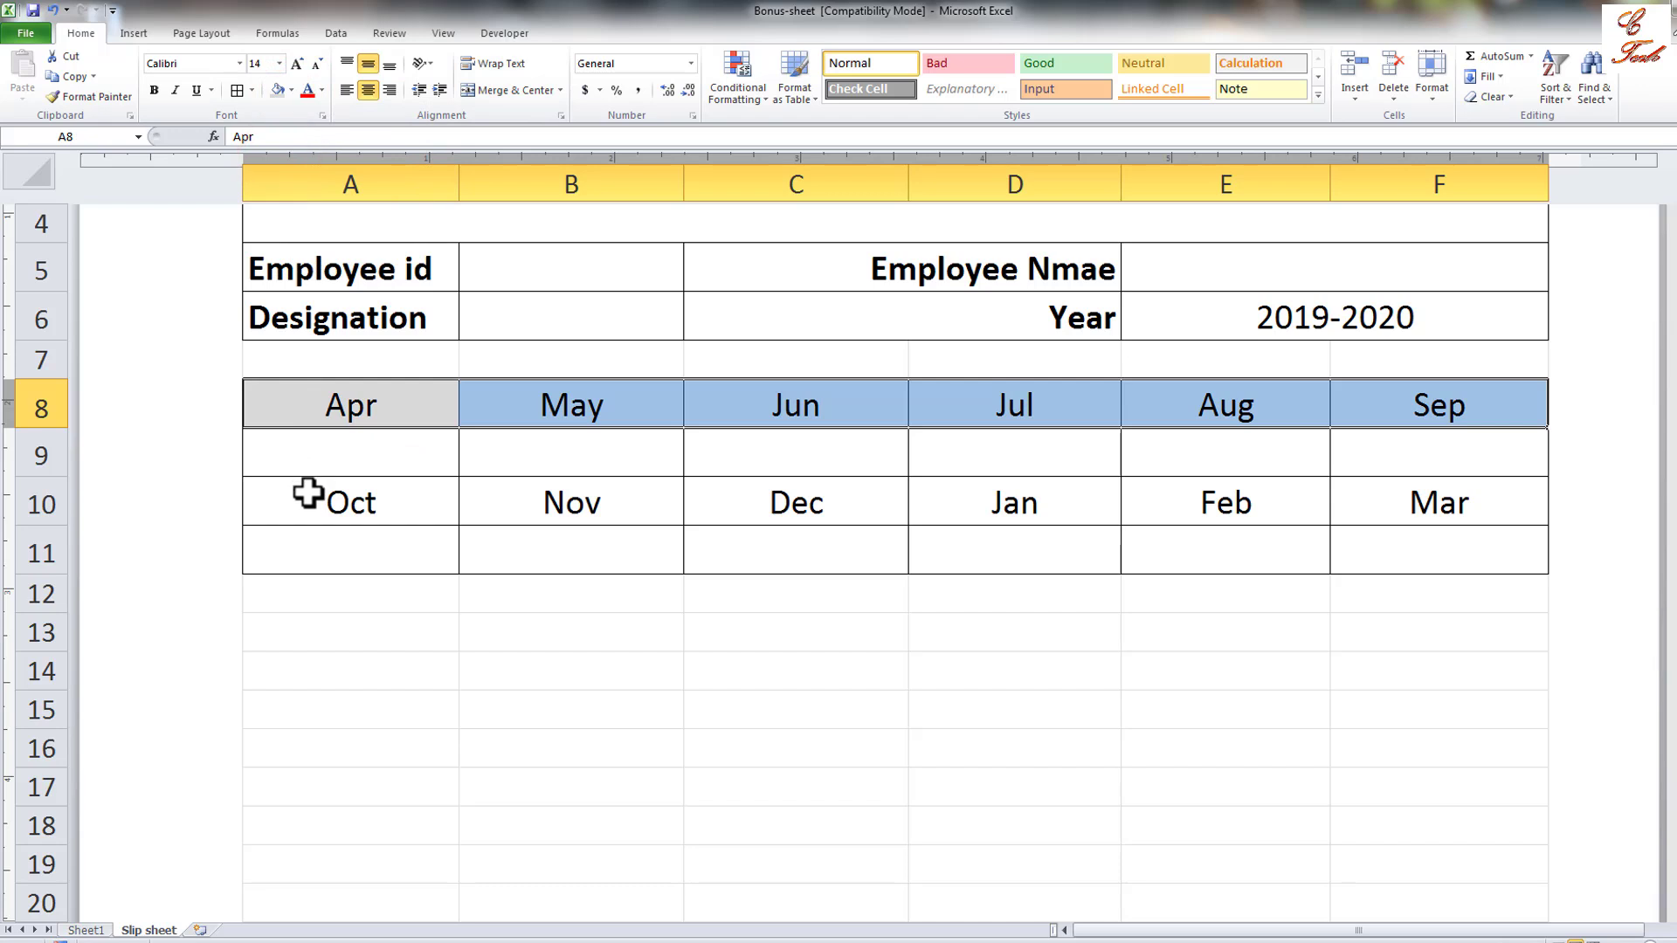
pyautogui.moveTo(312, 490); pyautogui.dragTo(1234, 497)
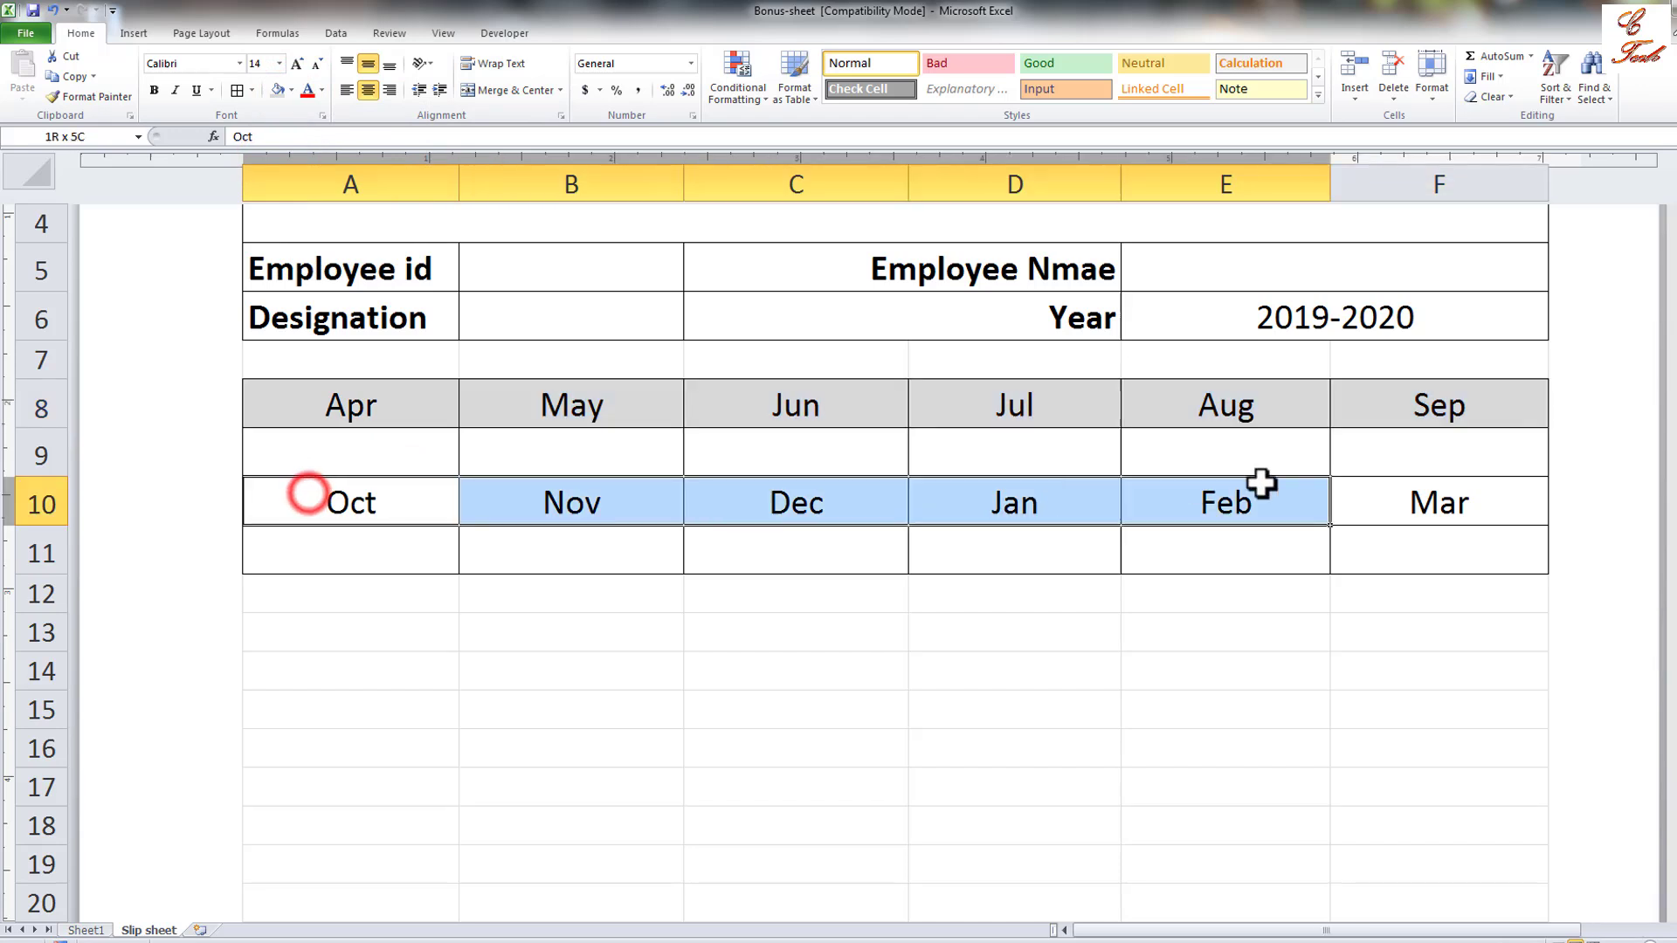
pyautogui.click(284, 94)
pyautogui.click(599, 603)
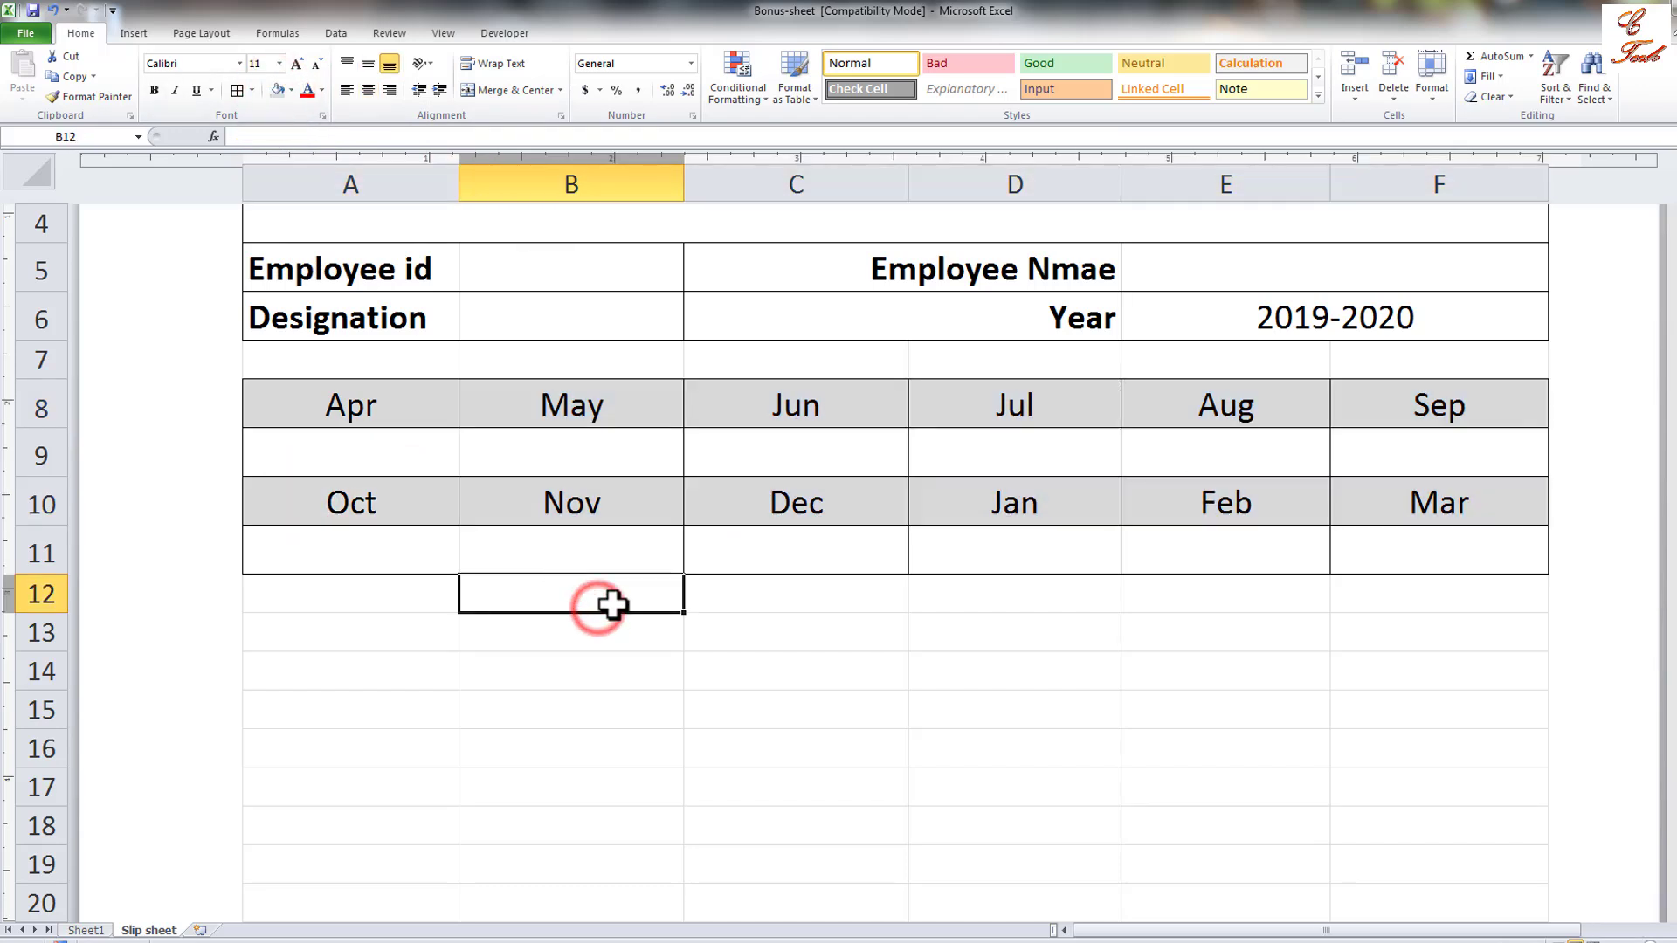
# Merge the empty row 7 into one cell across columns A to F.
pyautogui.scroll(3, 611, 603)
pyautogui.moveTo(373, 686); pyautogui.dragTo(1428, 695)
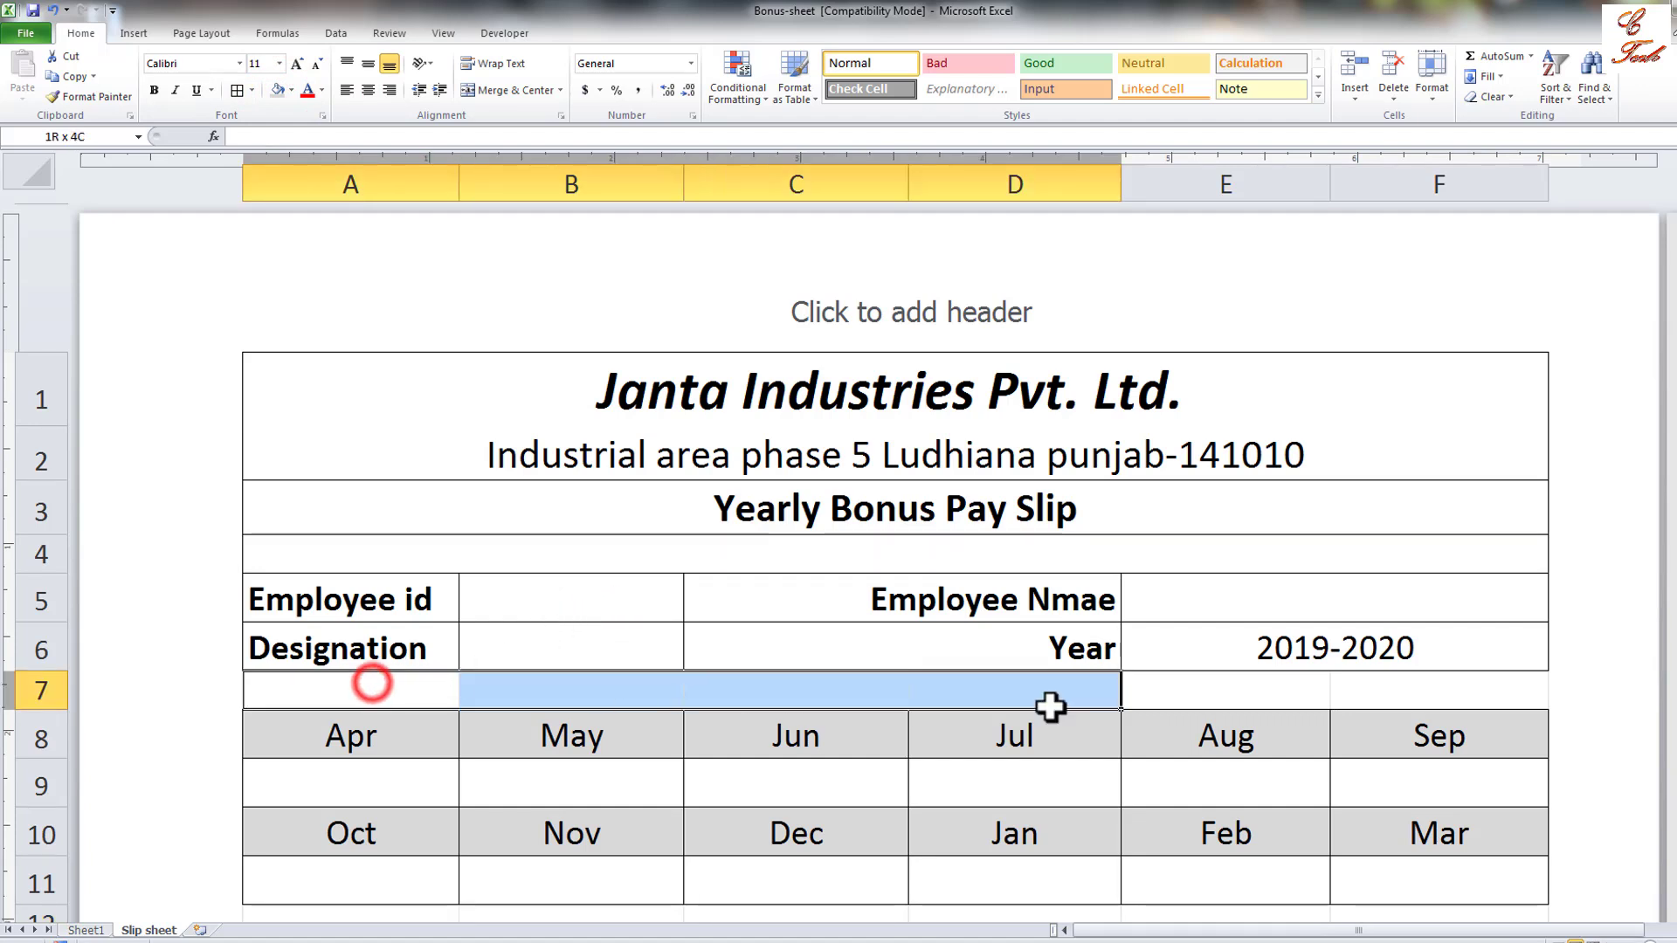
pyautogui.click(506, 89)
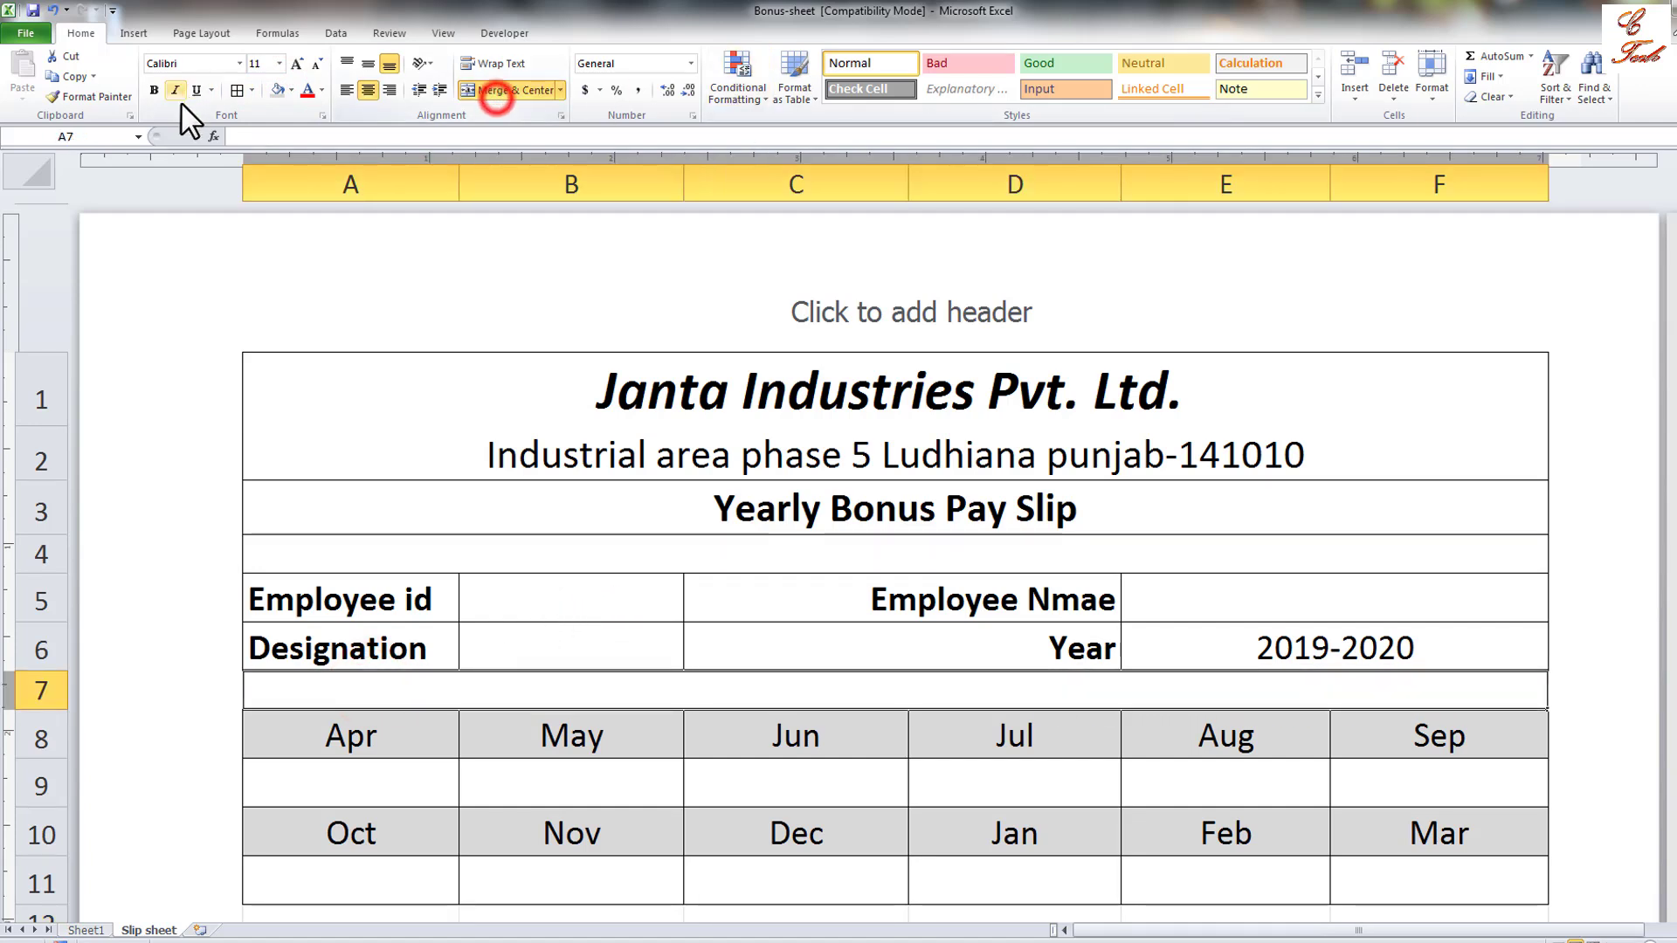
pyautogui.click(236, 91)
# Move down to cell A13 below the month table.
pyautogui.moveTo(616, 768); pyautogui.dragTo(786, 781)
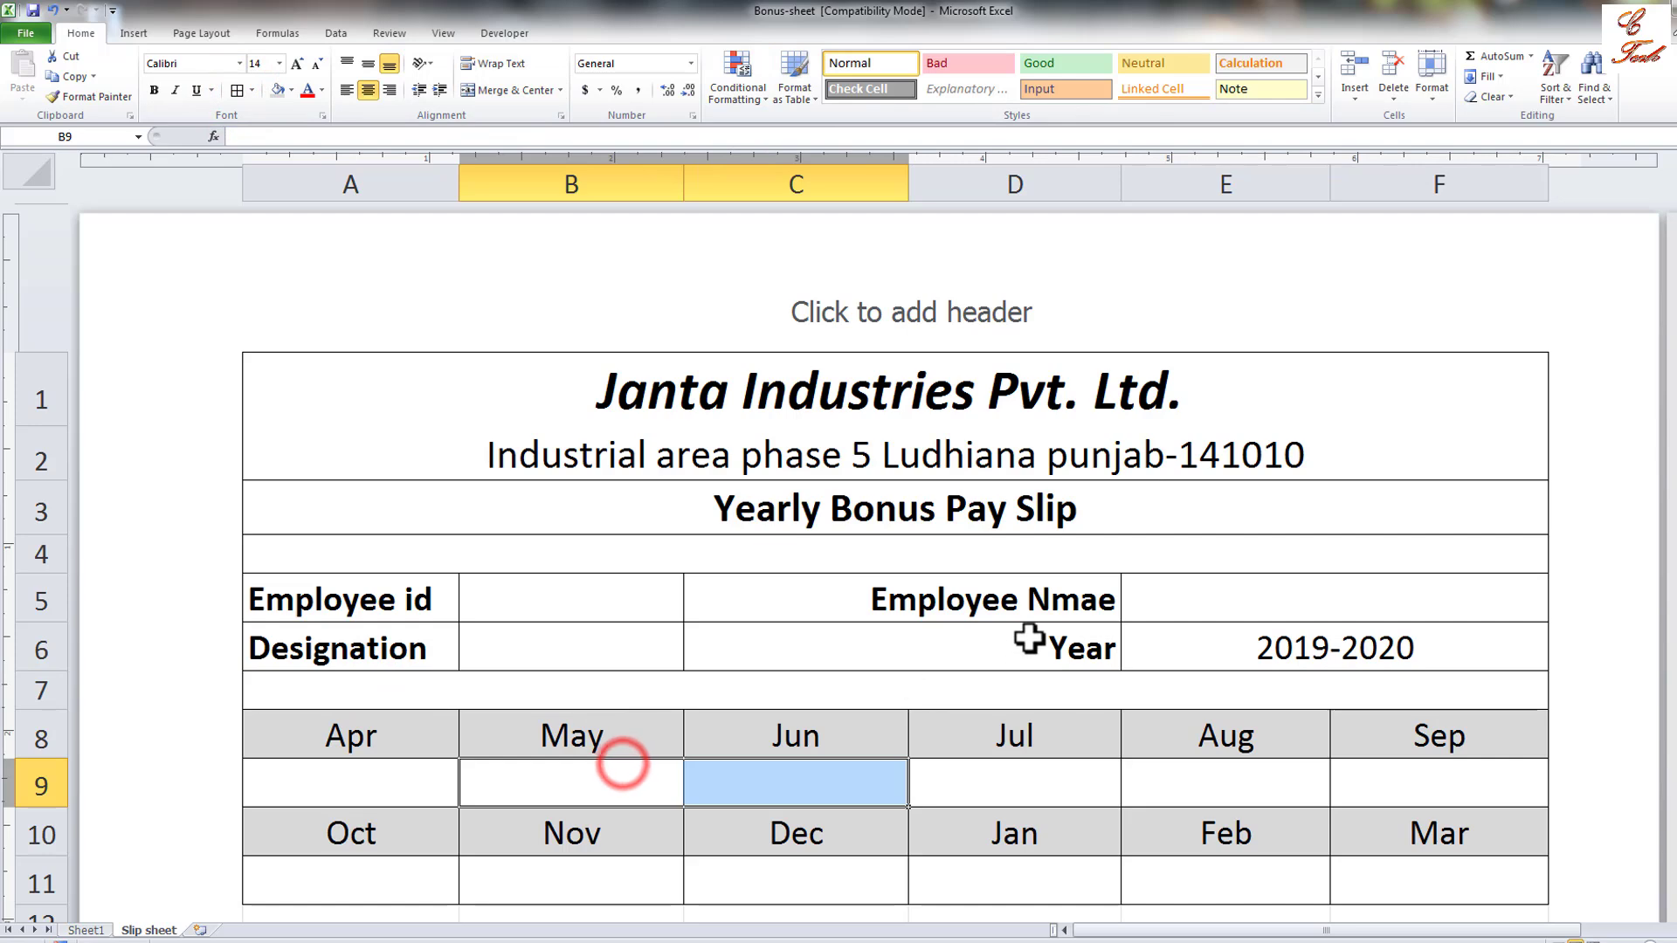
pyautogui.scroll(-3, 1029, 636)
pyautogui.scroll(3, 1526, 509)
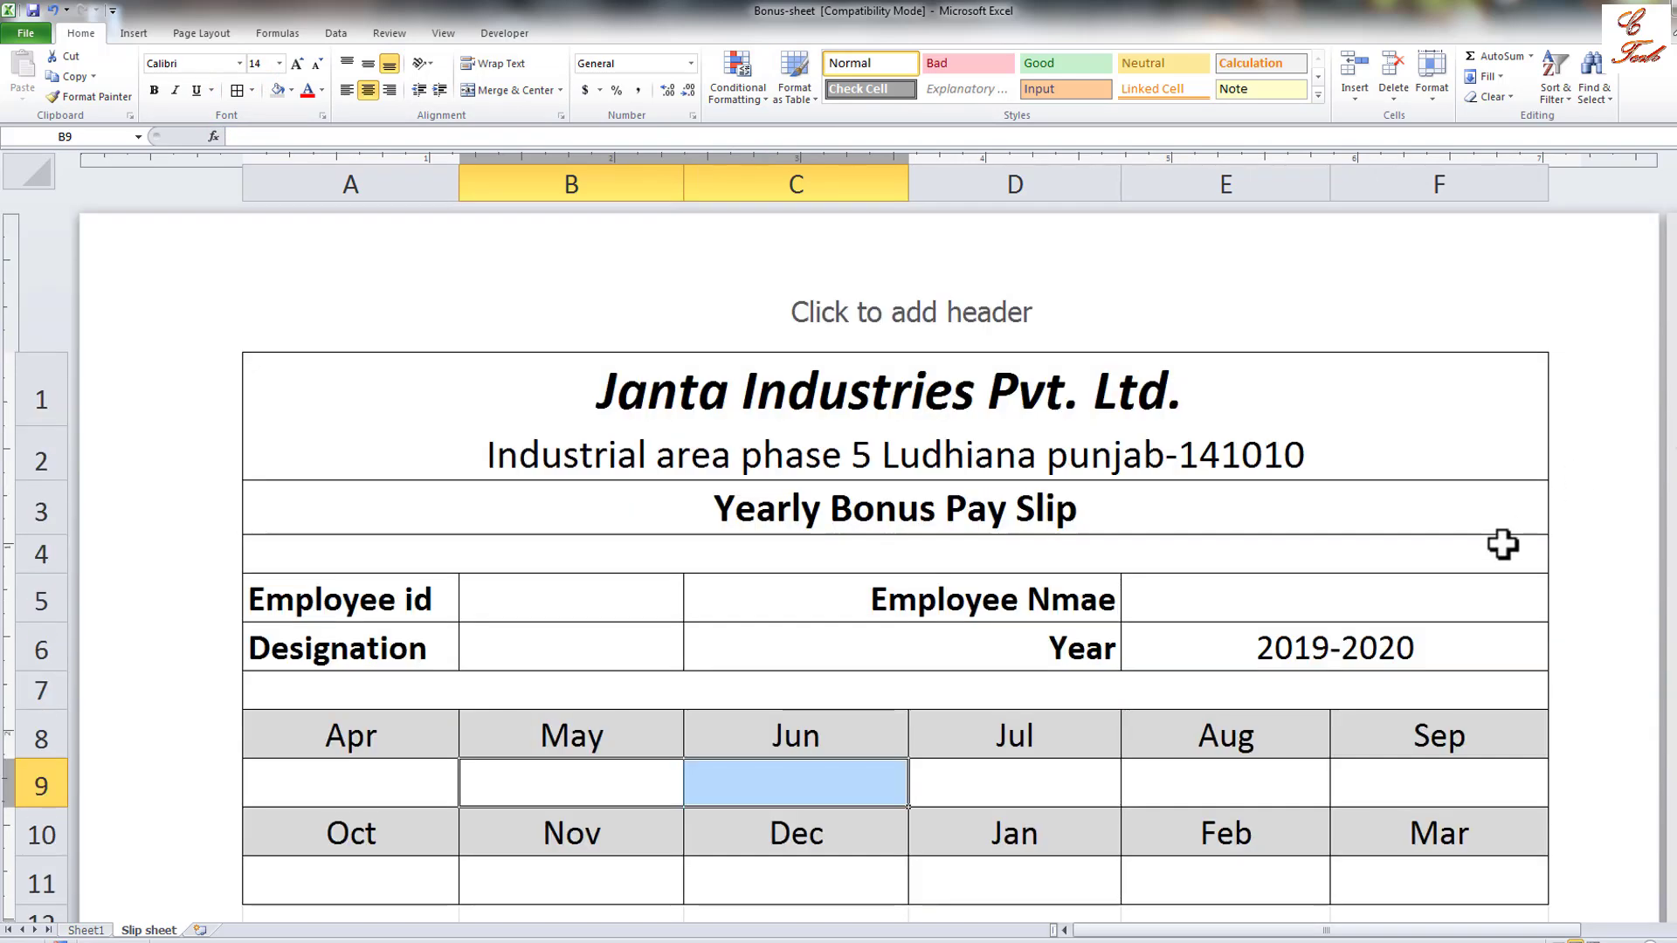
pyautogui.scroll(-3, 1502, 545)
pyautogui.click(390, 768)
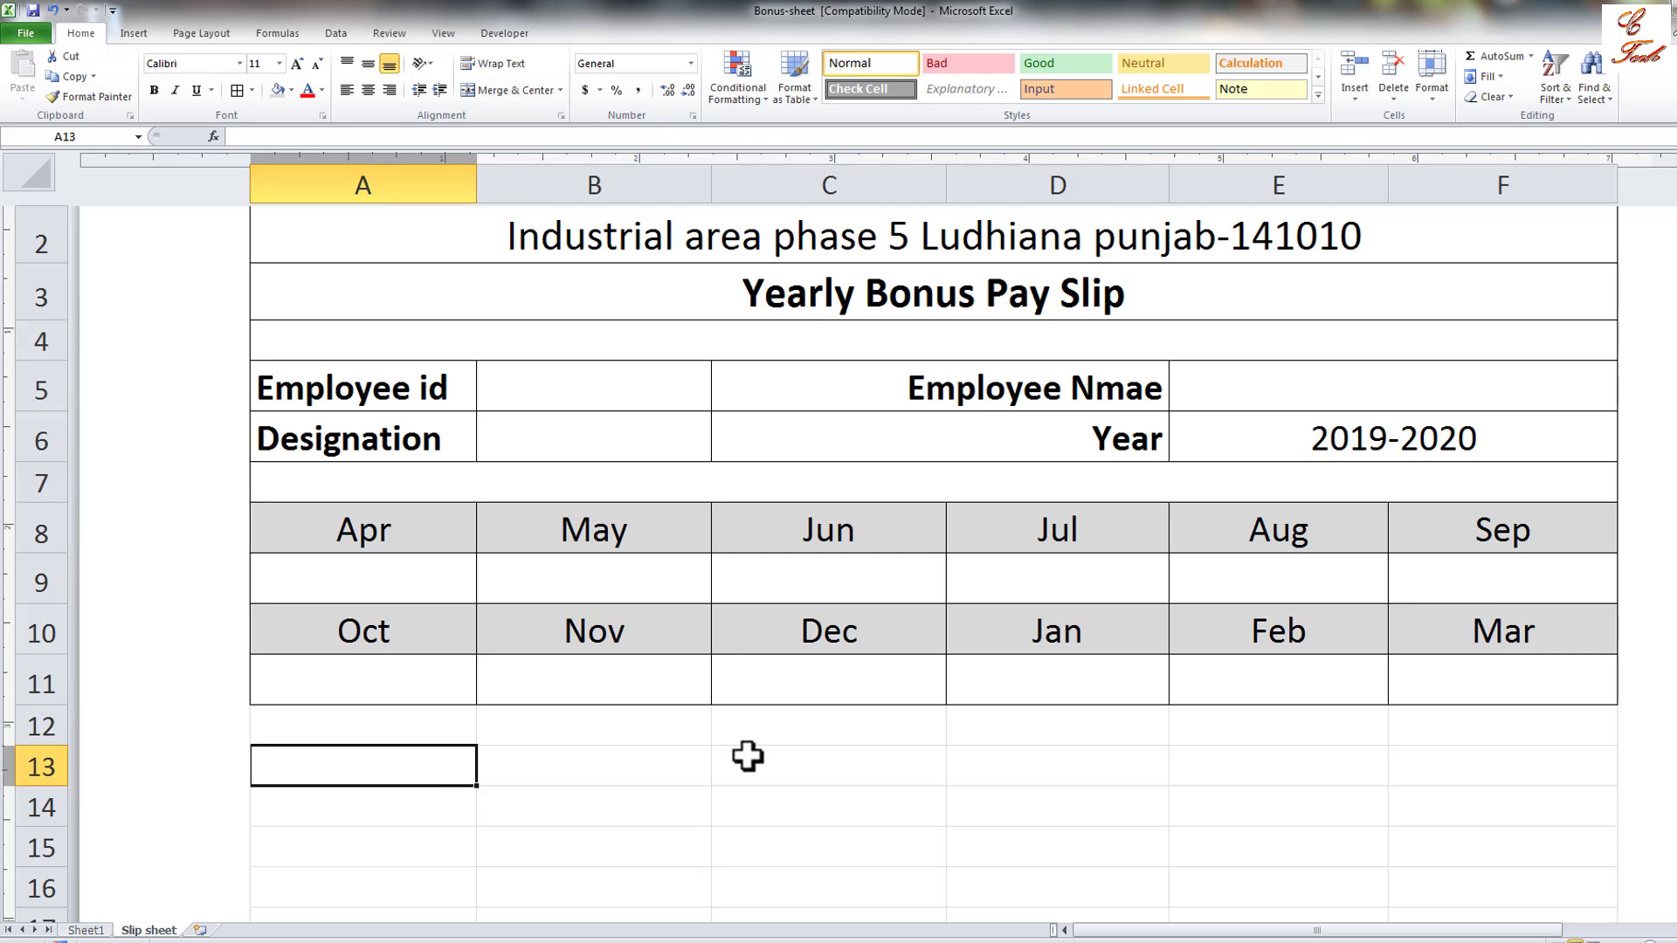
# Enter the Total and Bonus Payable labels in row 13.
pyautogui.moveTo(851, 760); pyautogui.dragTo(1004, 762)
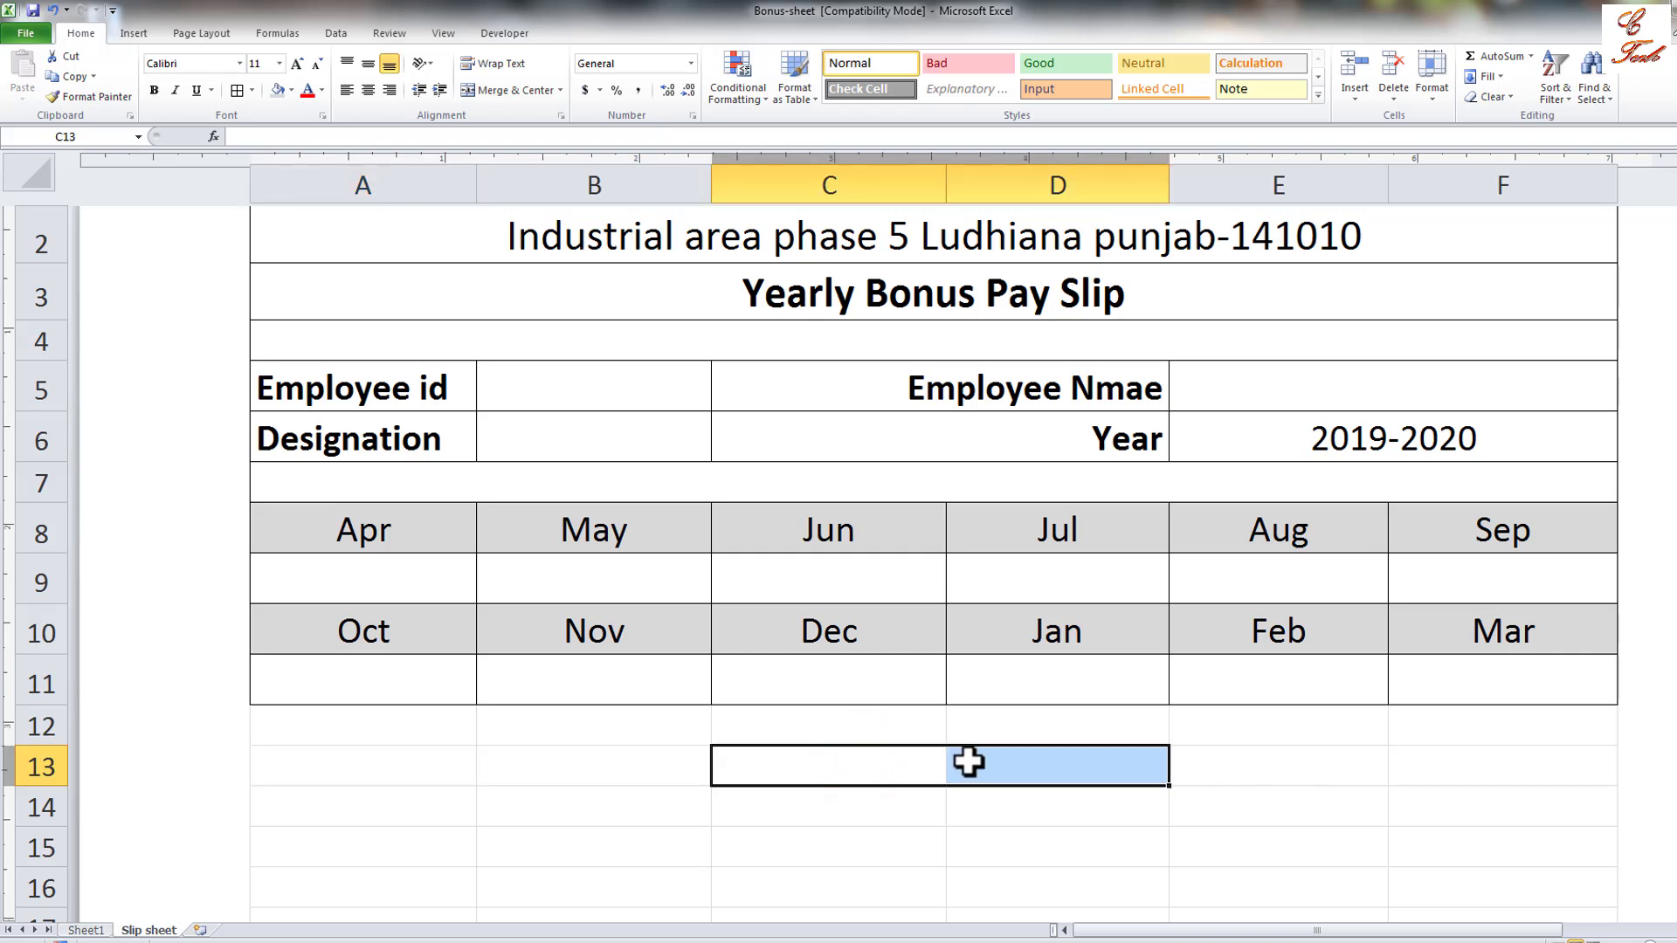
pyautogui.moveTo(423, 769); pyautogui.dragTo(594, 767)
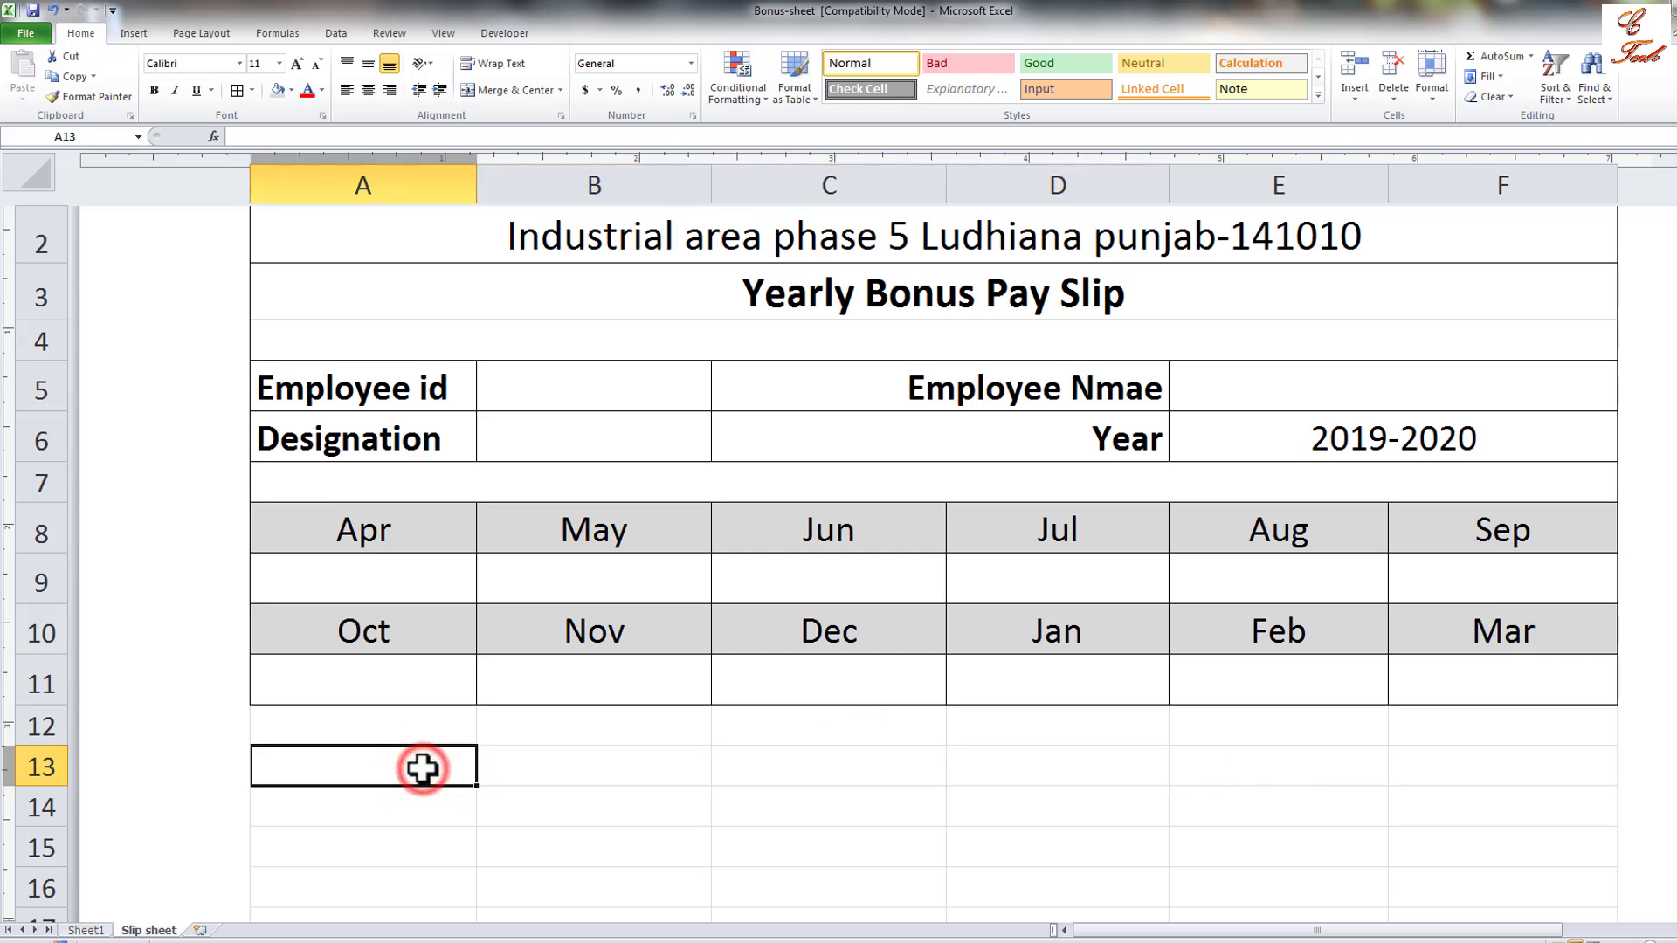
pyautogui.doubleClick(425, 769)
pyautogui.write('Total')
pyautogui.moveTo(811, 770); pyautogui.dragTo(1048, 769)
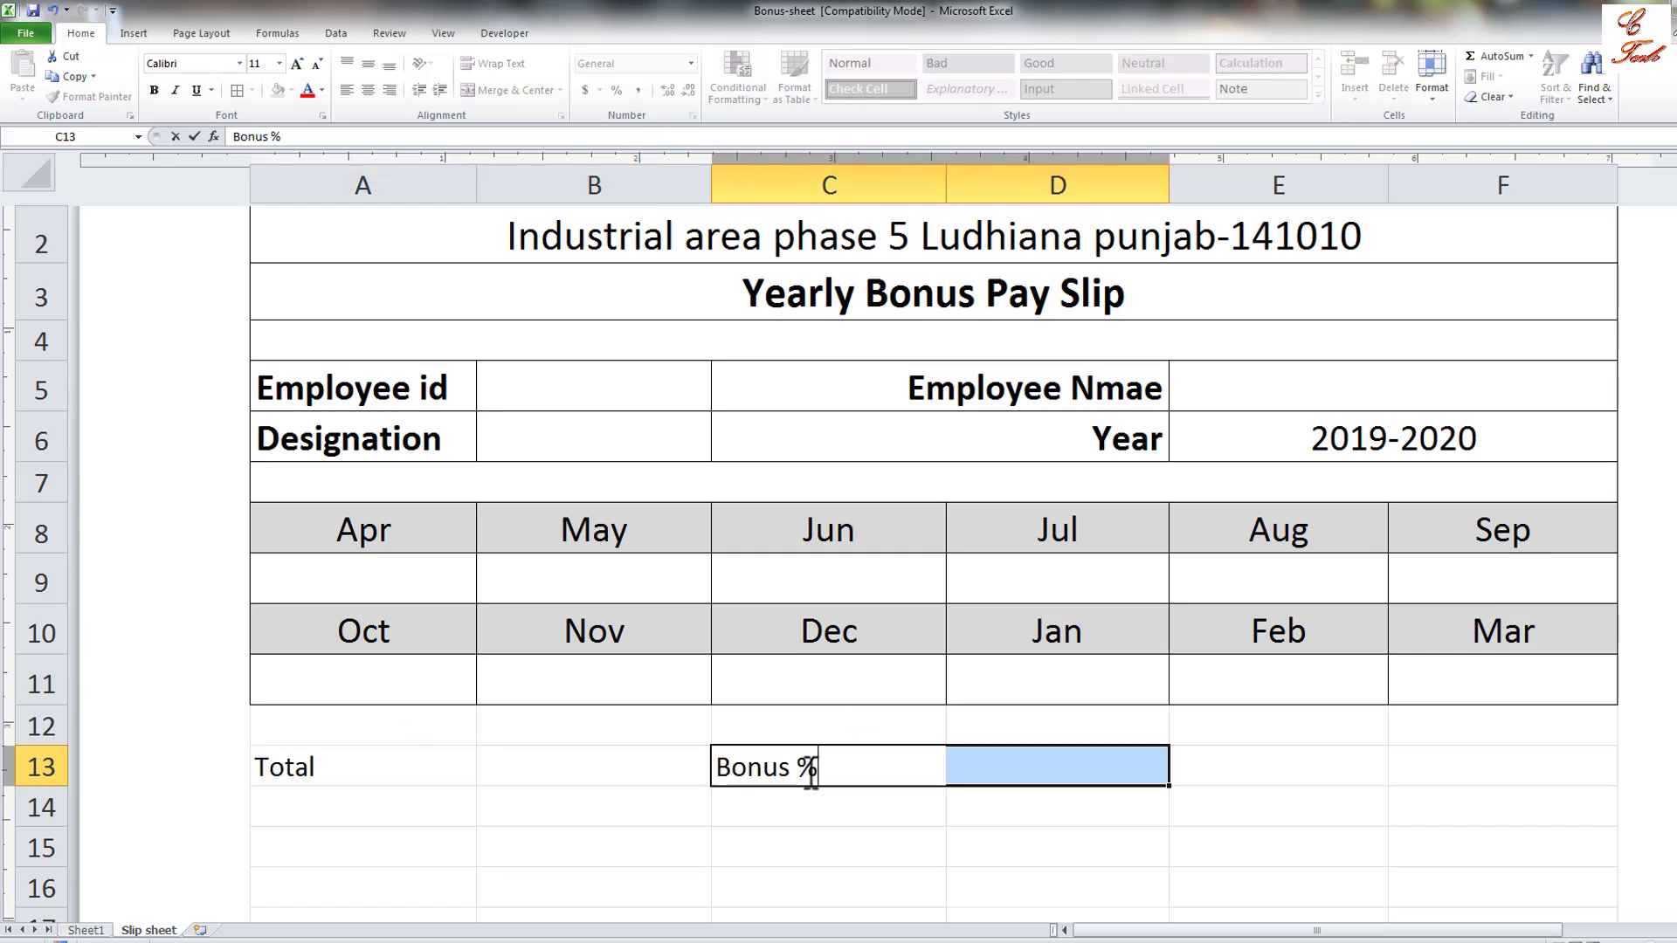
pyautogui.moveTo(1311, 770); pyautogui.dragTo(1501, 768)
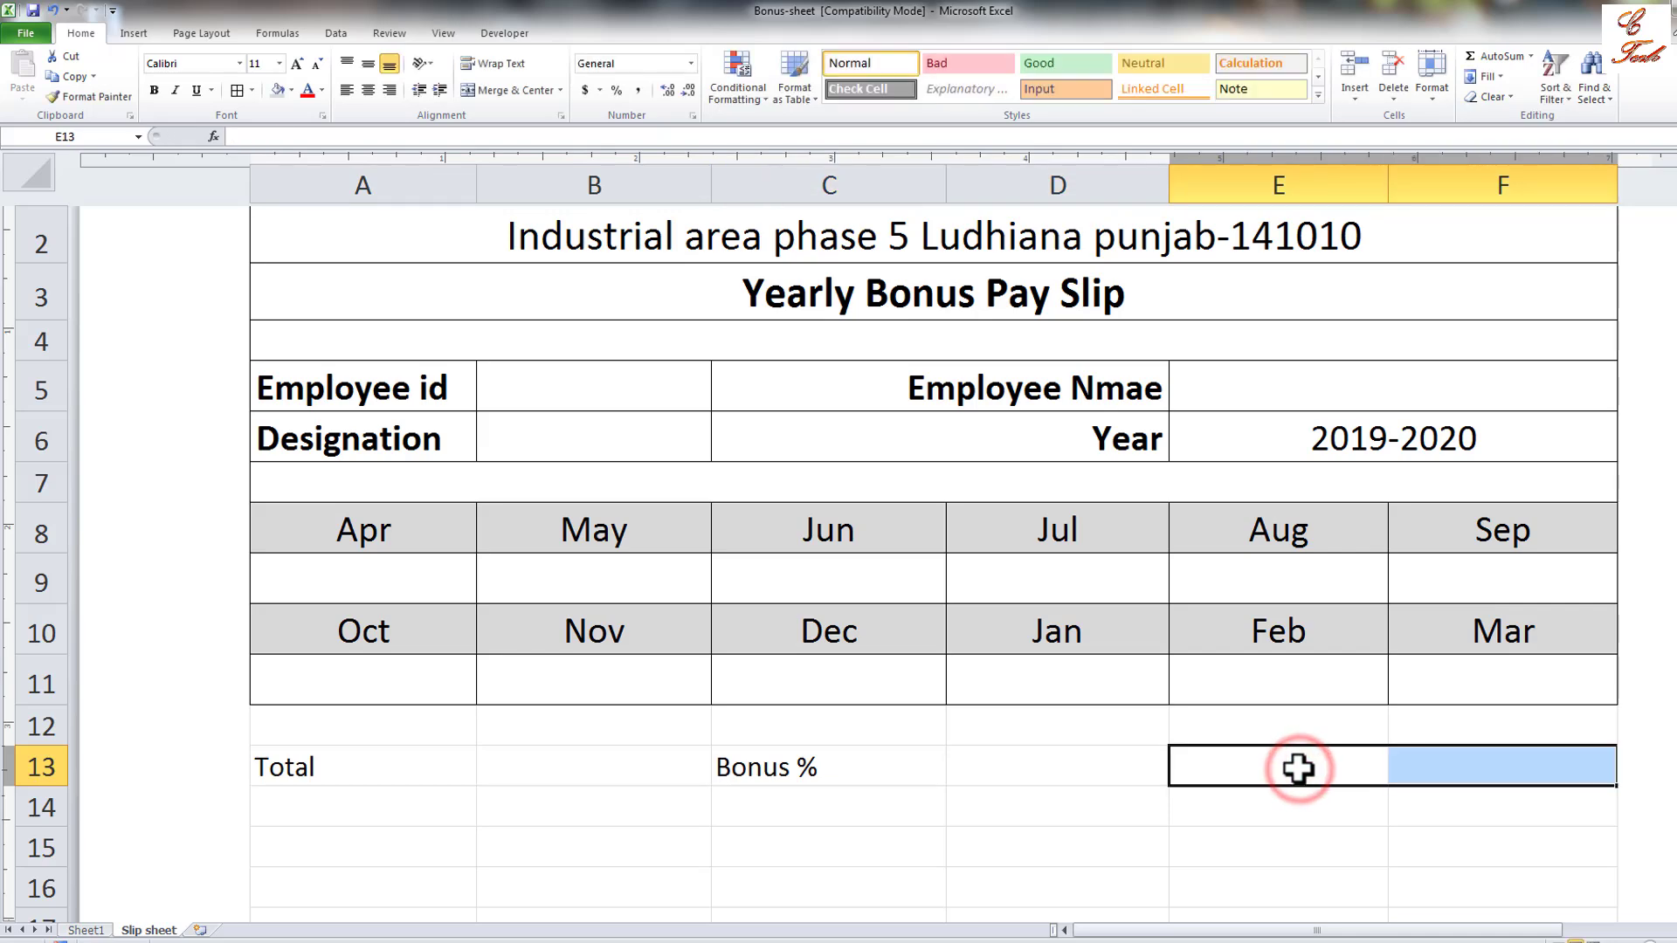
pyautogui.write('Bonus Payable')
pyautogui.click(1056, 768)
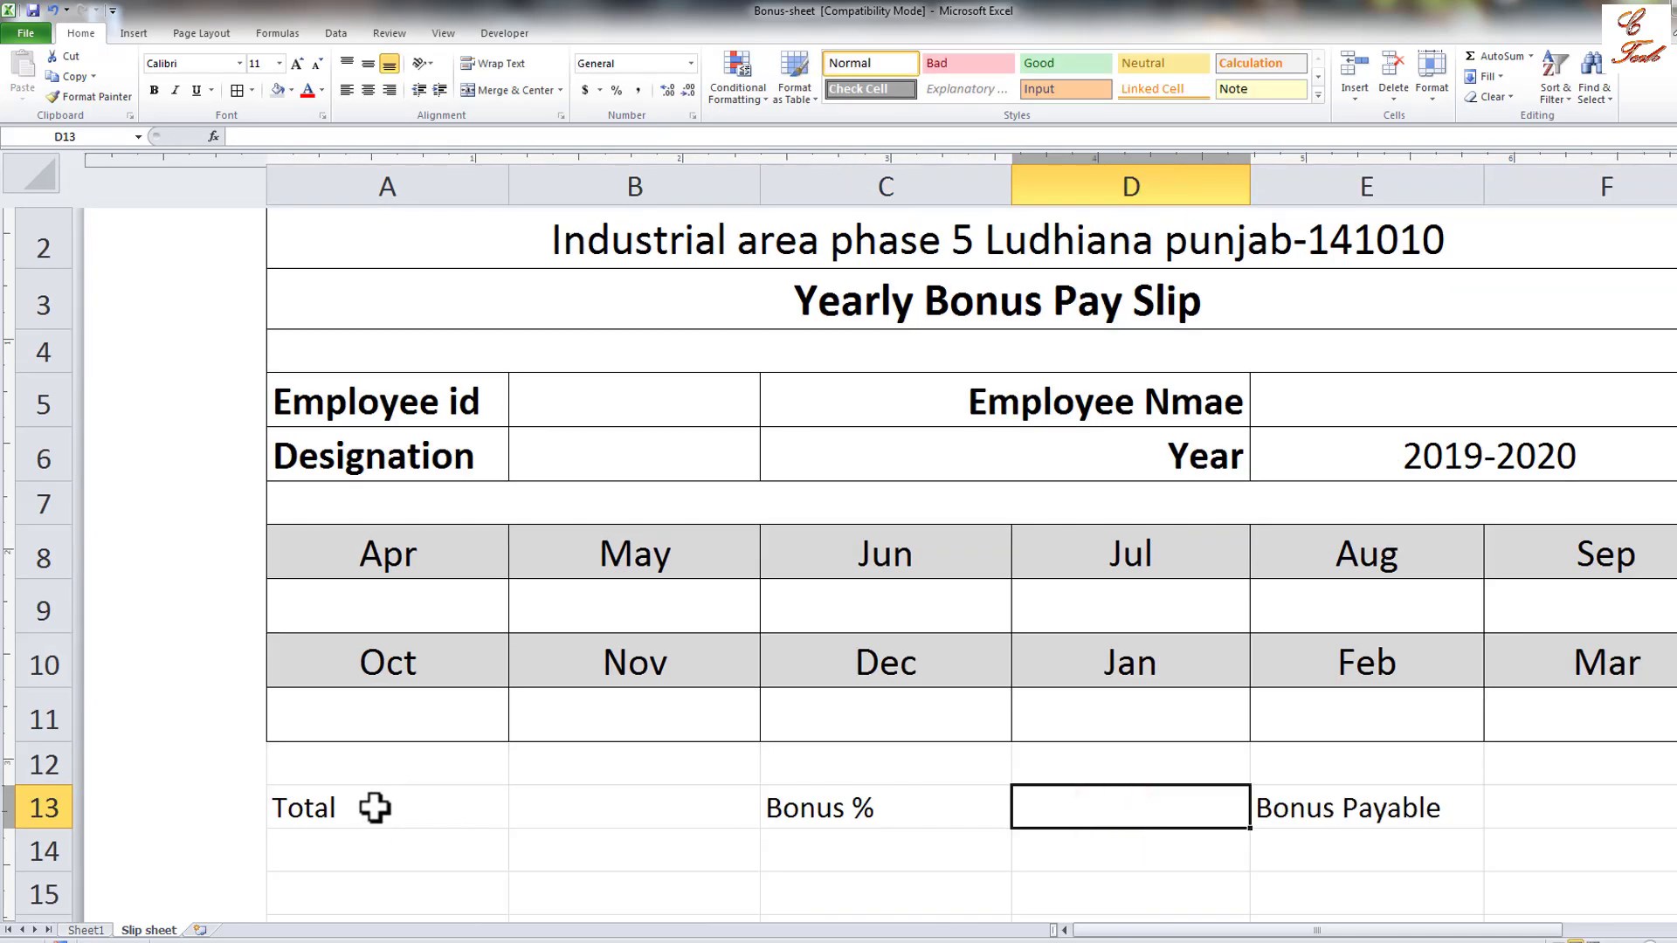
# Fill the Total, Bonus % and Bonus Payable label cells blue.
pyautogui.click(375, 808)
pyautogui.click(291, 89)
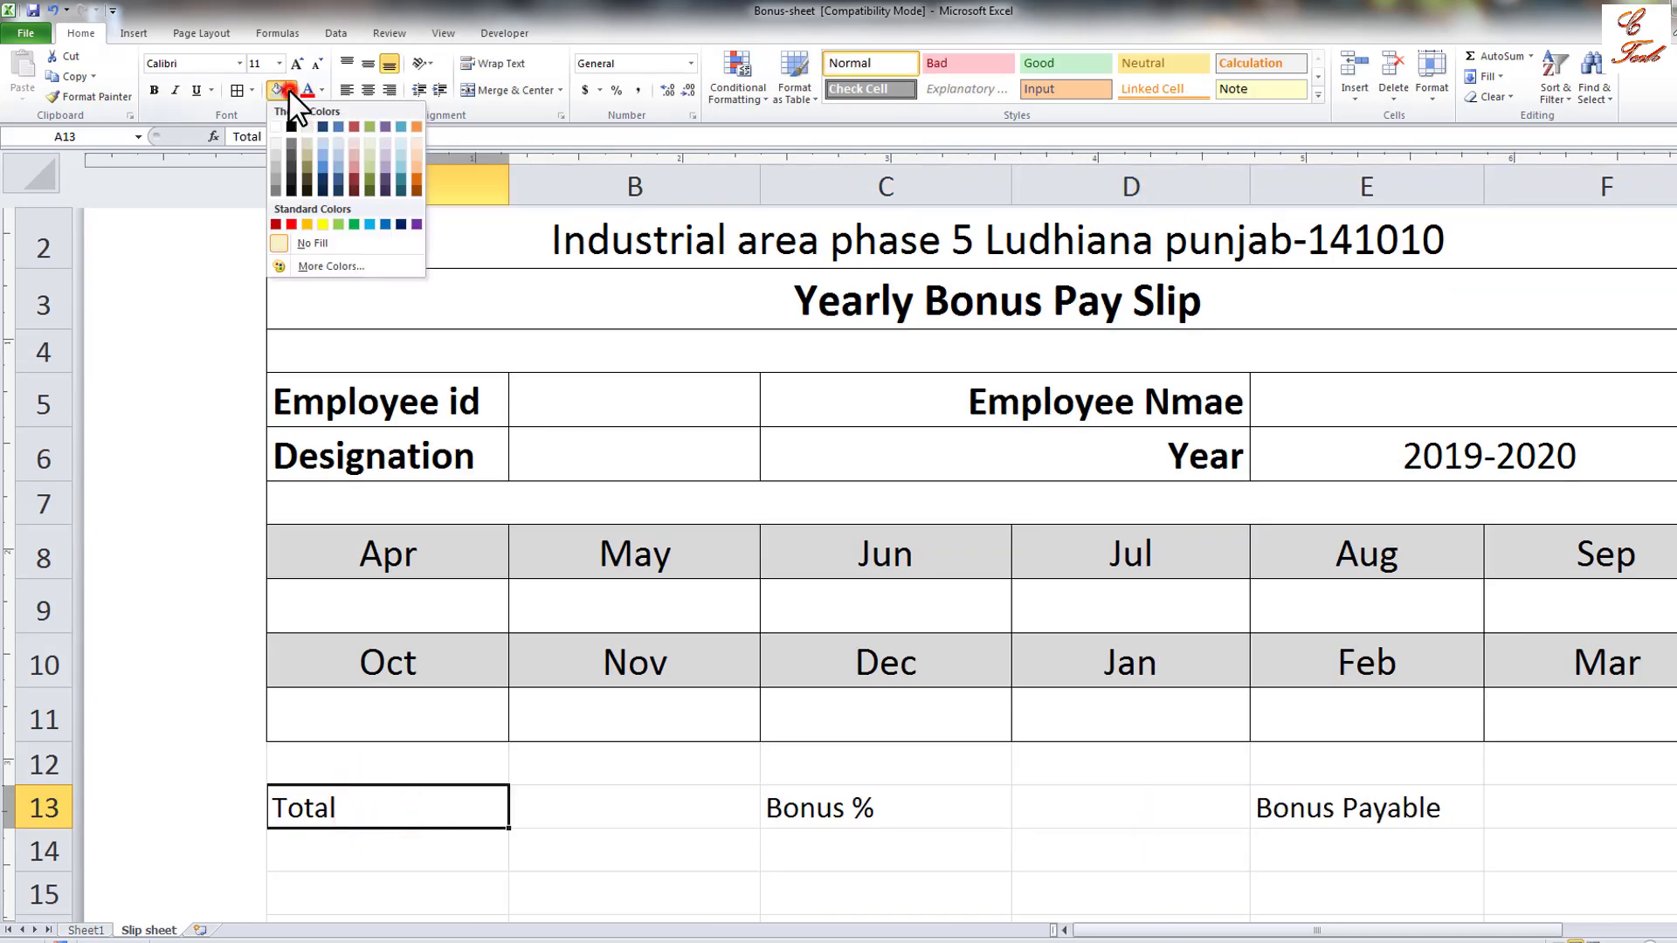
pyautogui.click(326, 149)
pyautogui.click(808, 808)
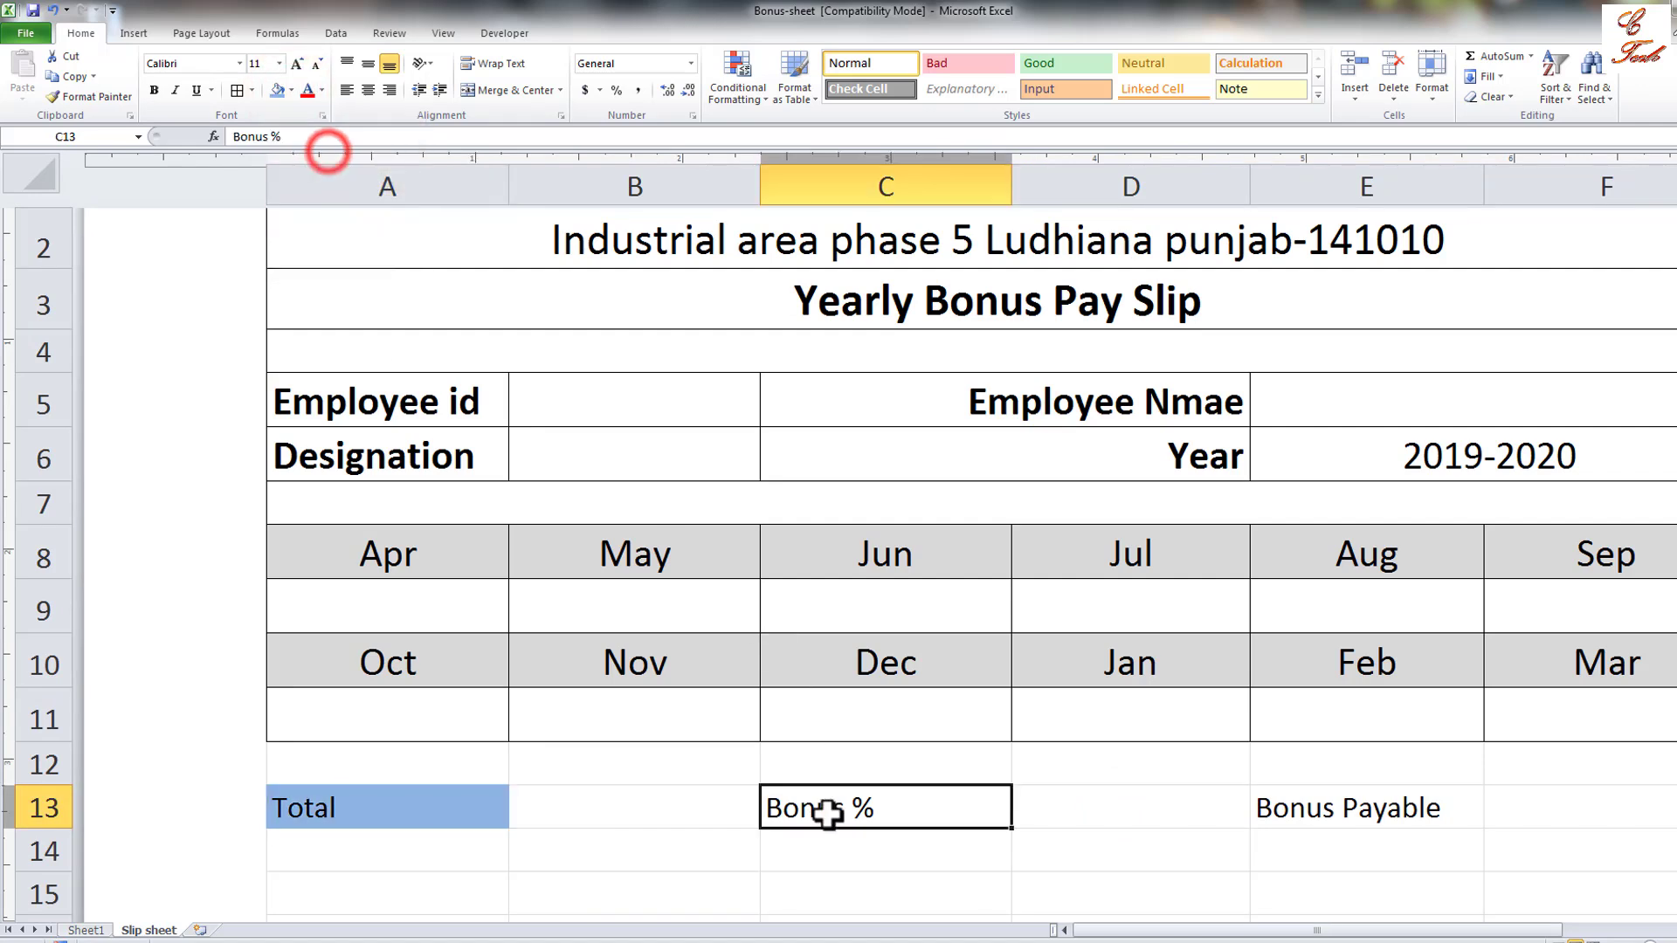
pyautogui.click(277, 90)
pyautogui.click(1334, 808)
pyautogui.click(277, 90)
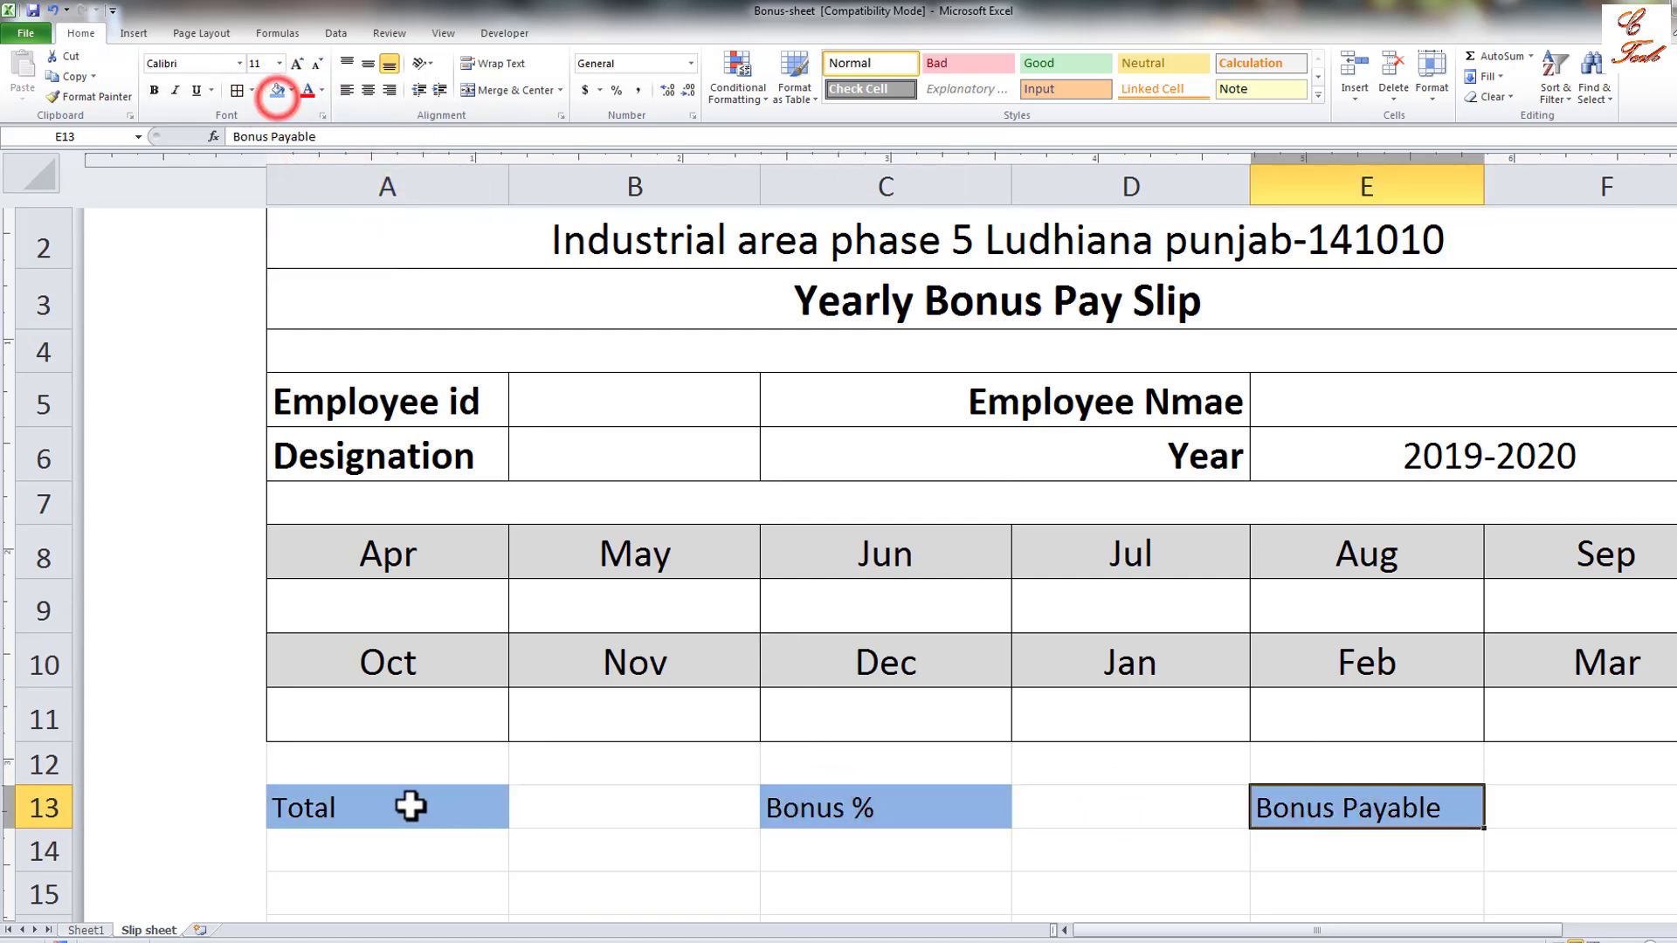
# Border the row 13 cells and merge row 12 across A to F.
pyautogui.moveTo(409, 807); pyautogui.dragTo(1605, 800)
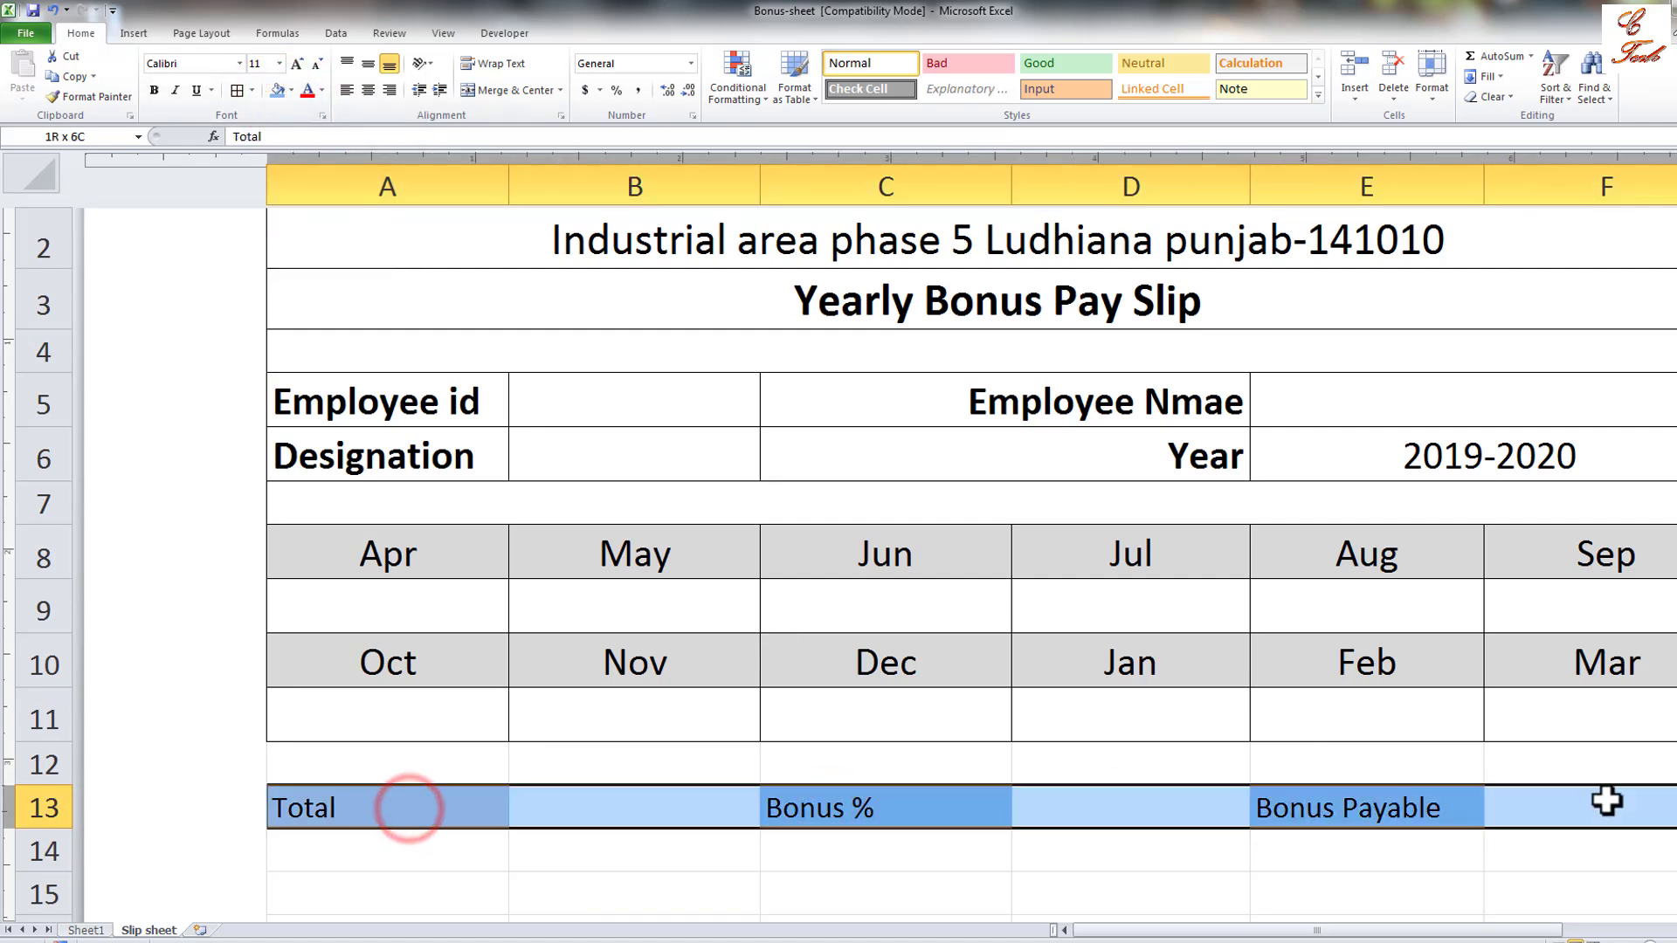
pyautogui.click(232, 90)
pyautogui.moveTo(313, 764); pyautogui.dragTo(1631, 777)
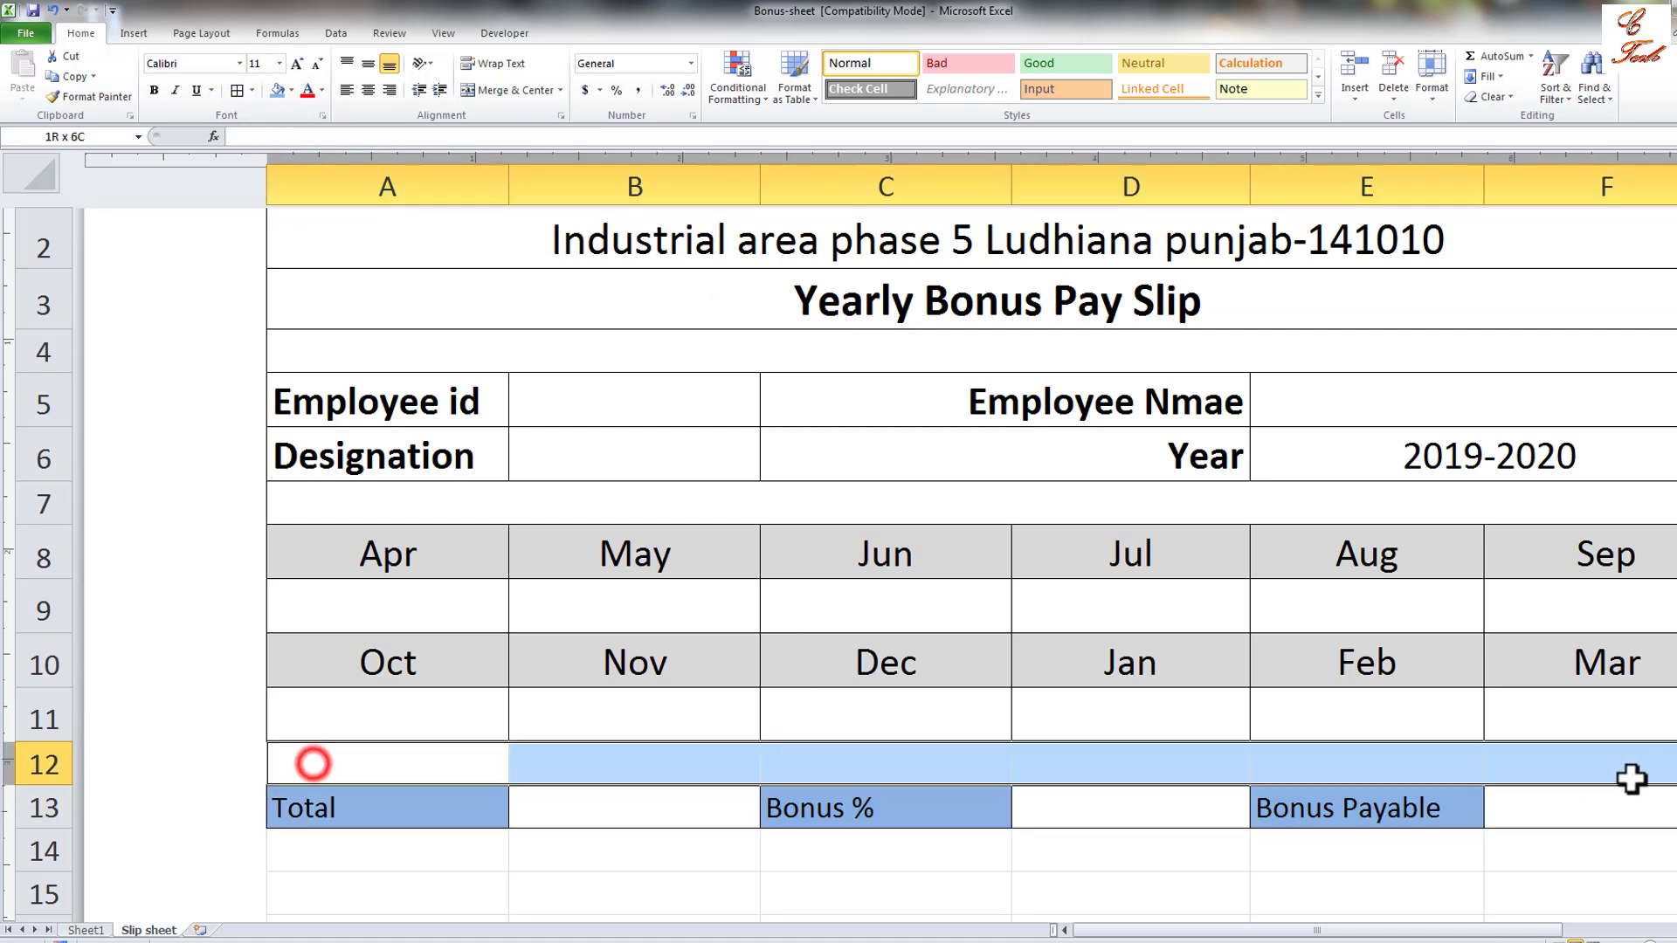
pyautogui.click(515, 90)
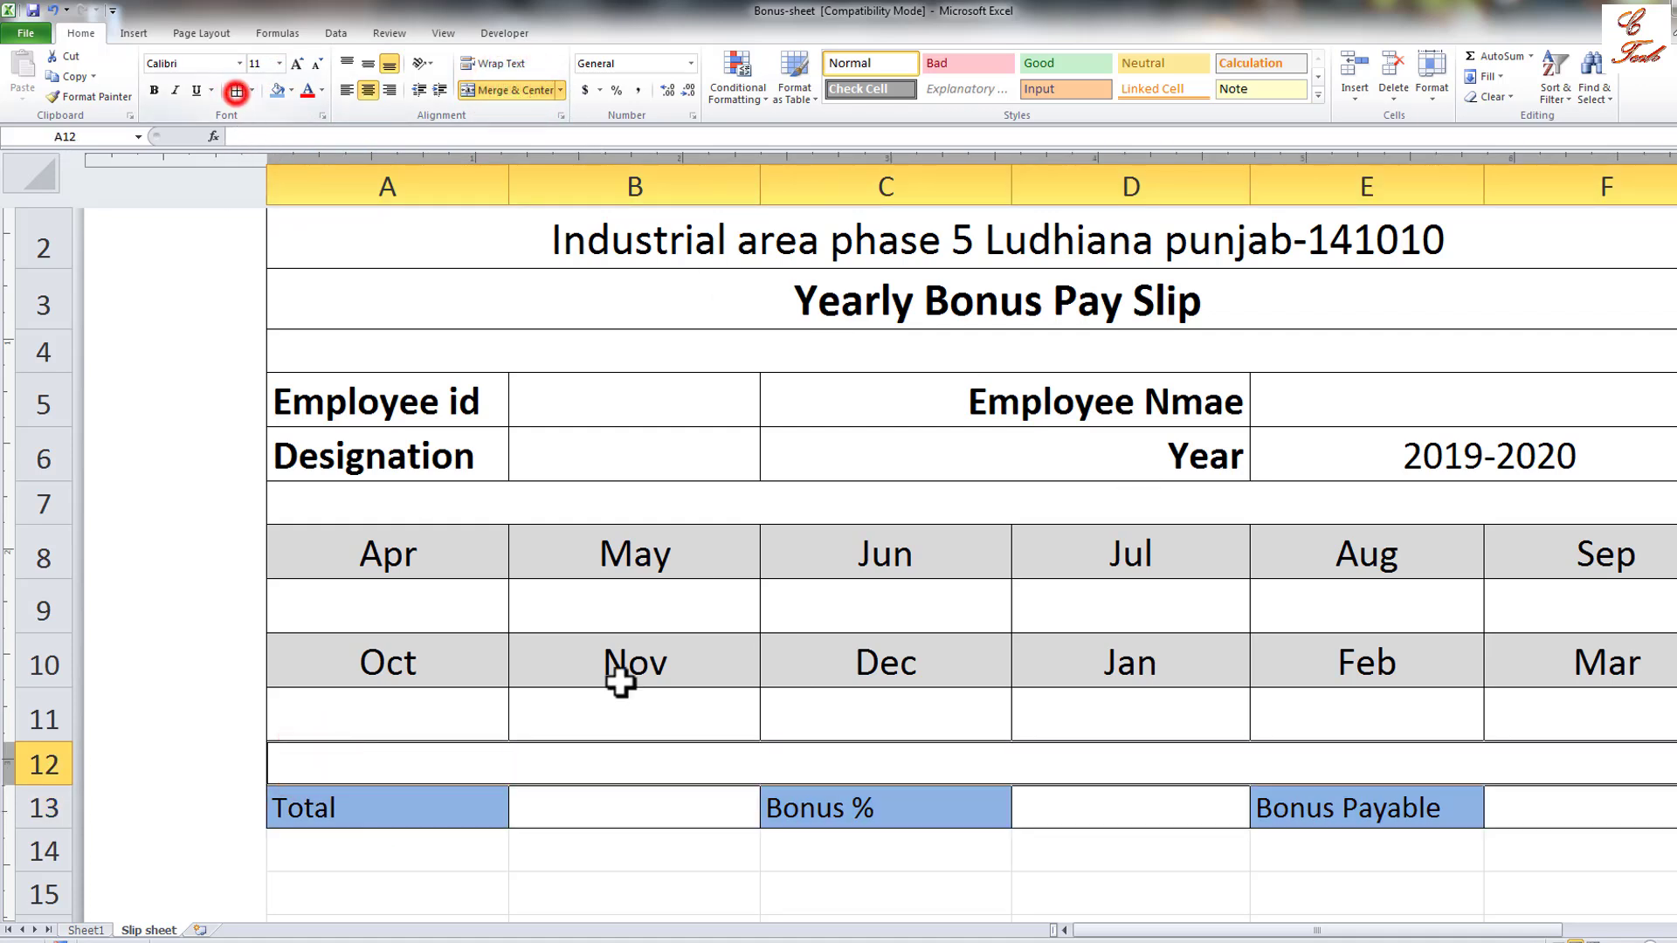
# Fill rows 14–15 across A to F with white.
pyautogui.click(797, 846)
pyautogui.scroll(-1, 797, 846)
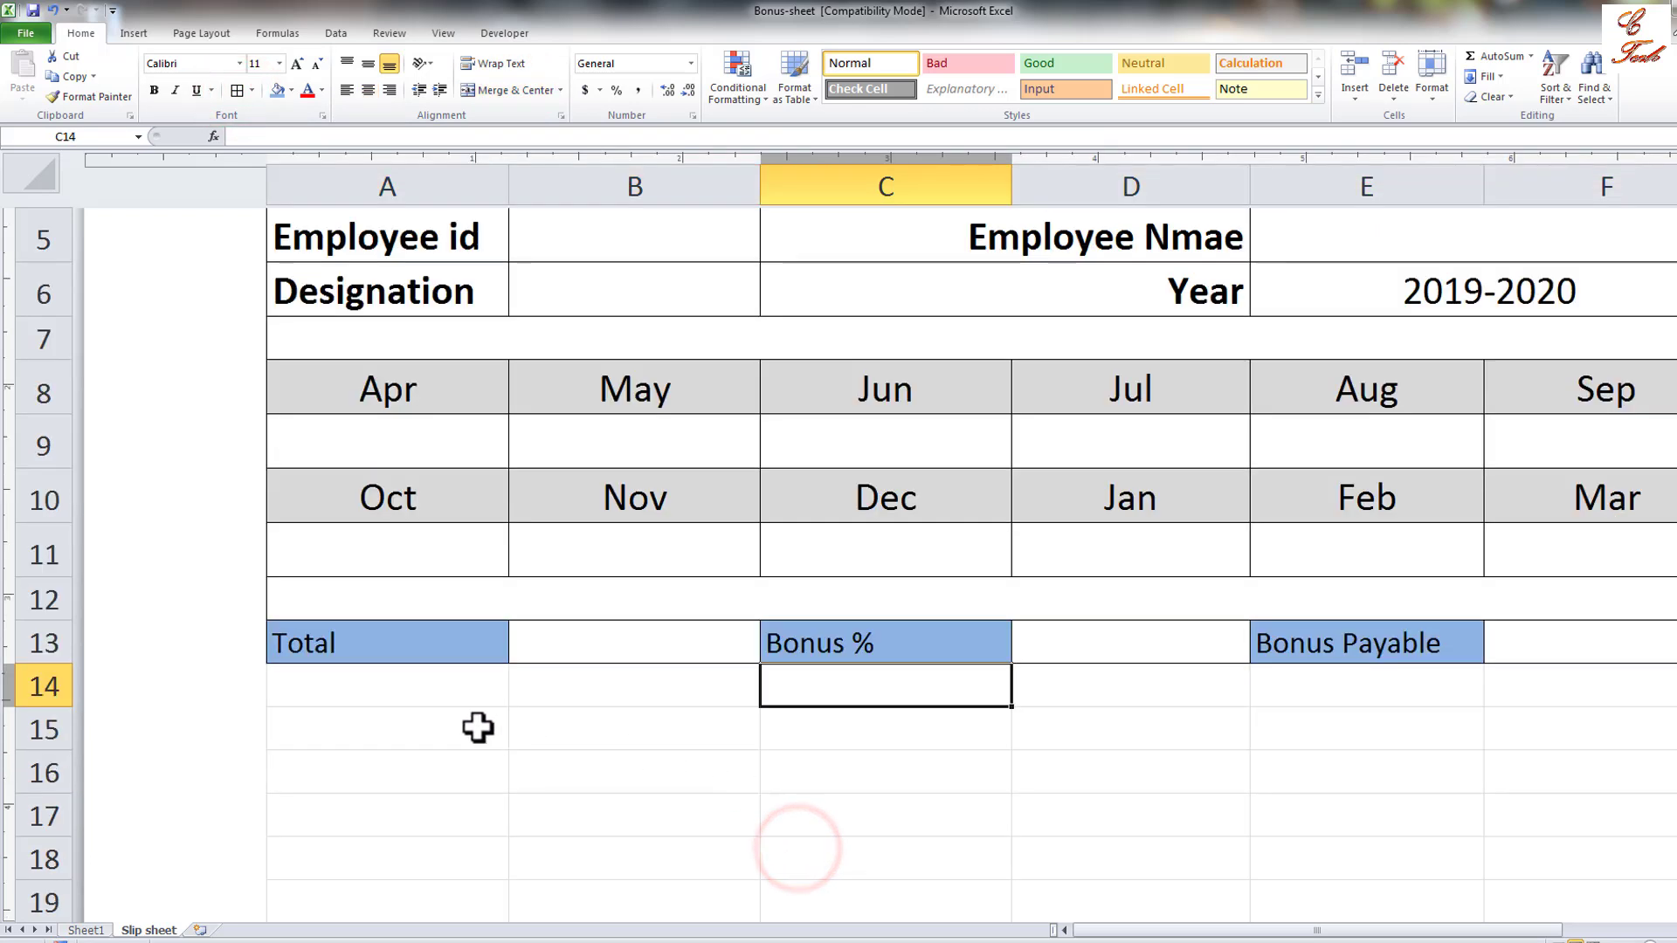
pyautogui.moveTo(385, 688); pyautogui.dragTo(1268, 692)
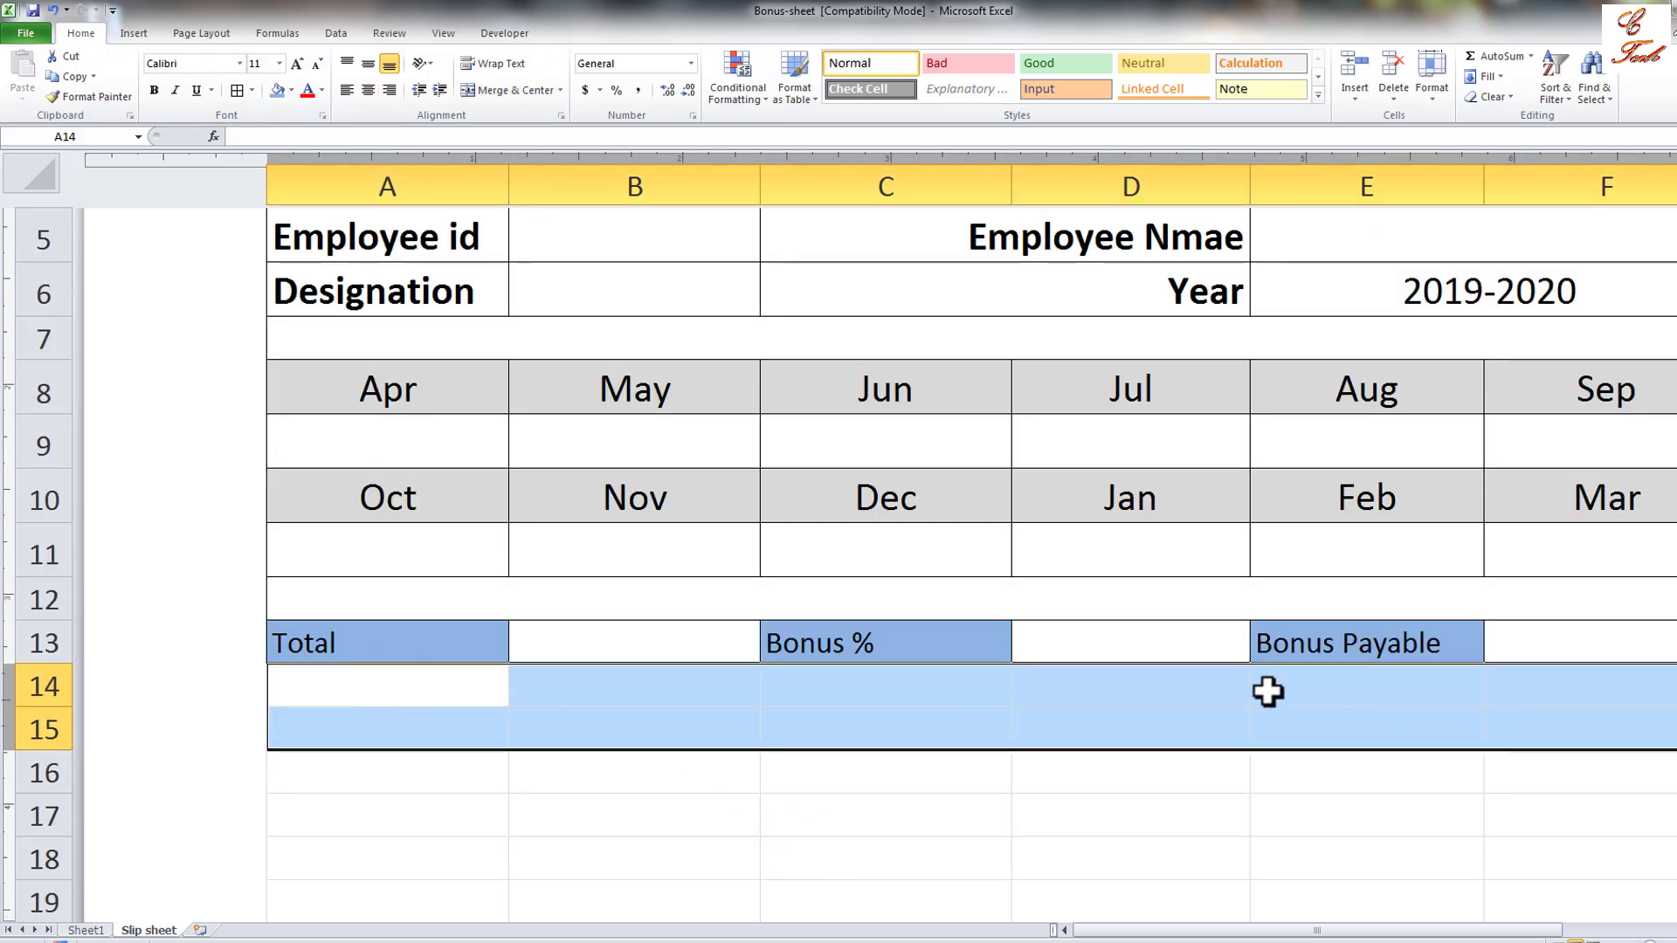
pyautogui.click(289, 91)
pyautogui.click(276, 127)
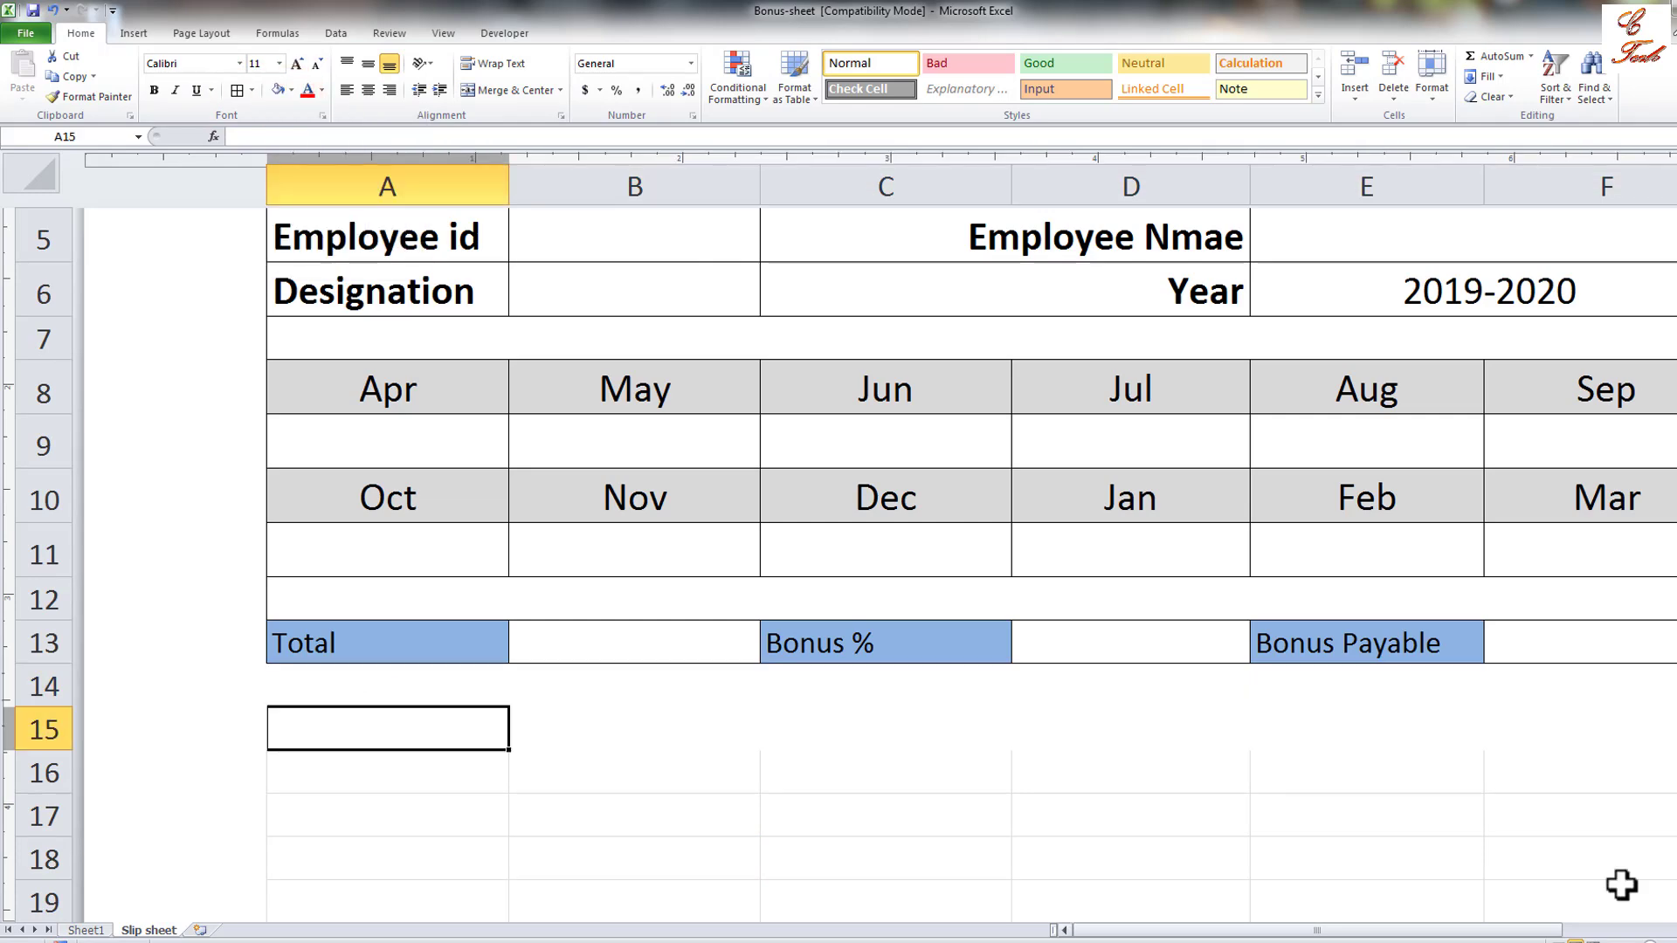
# Frame the slip, rows 1–14 across A to F, with a Thick Box Border.
pyautogui.click(1337, 738)
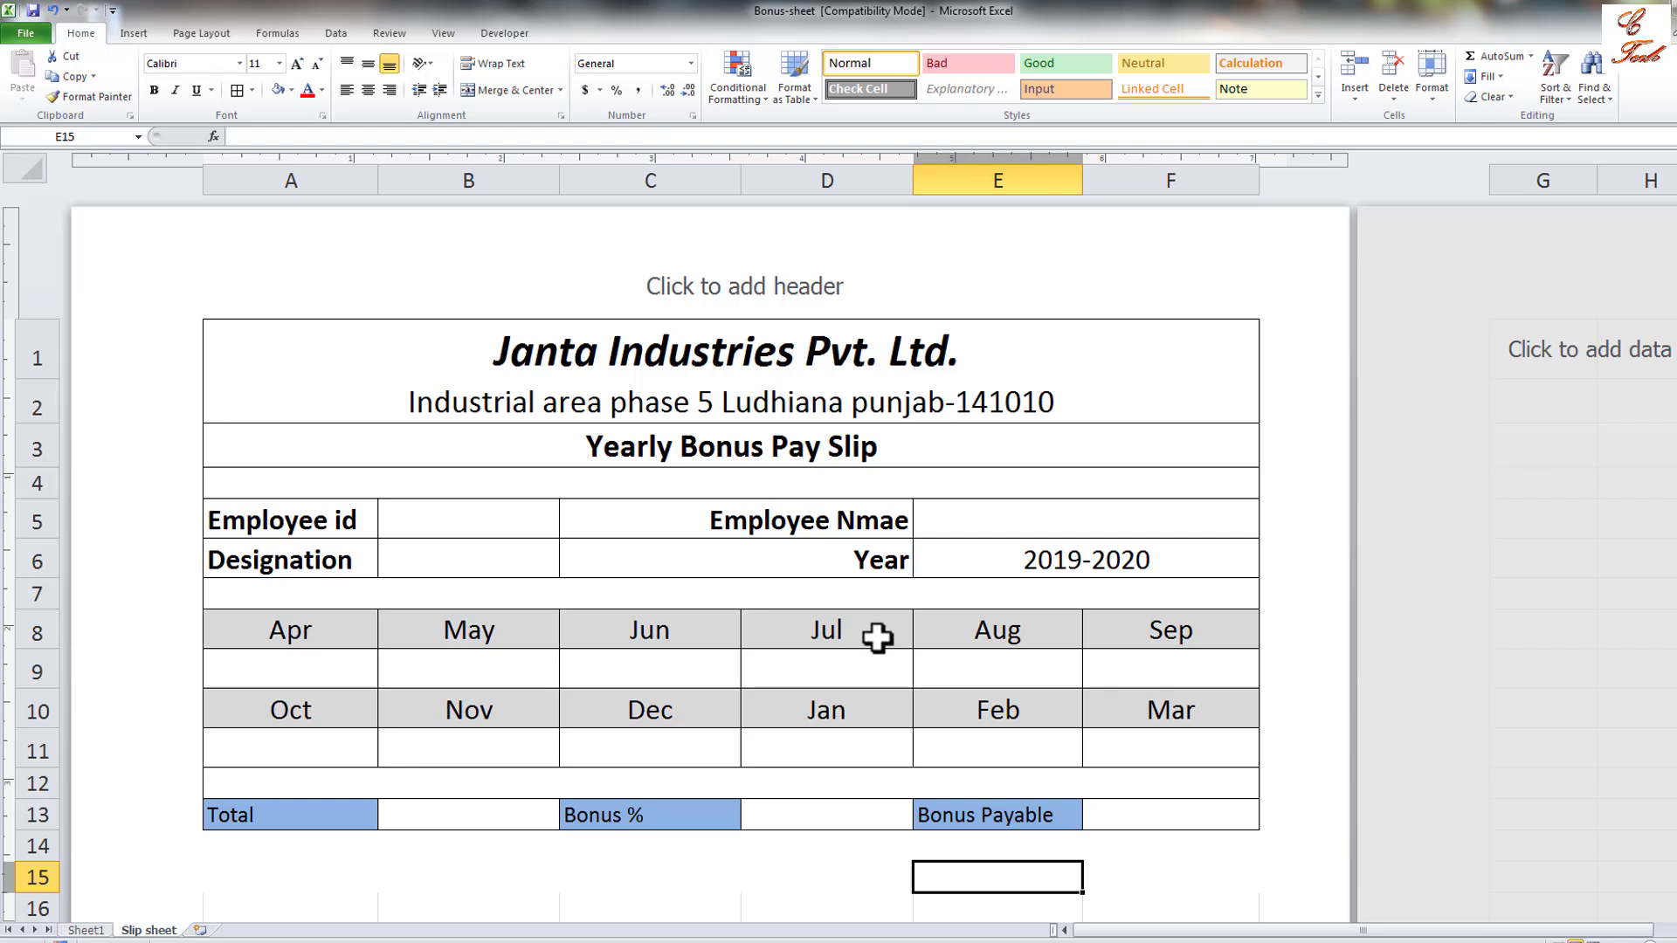
pyautogui.click(488, 819)
pyautogui.click(781, 816)
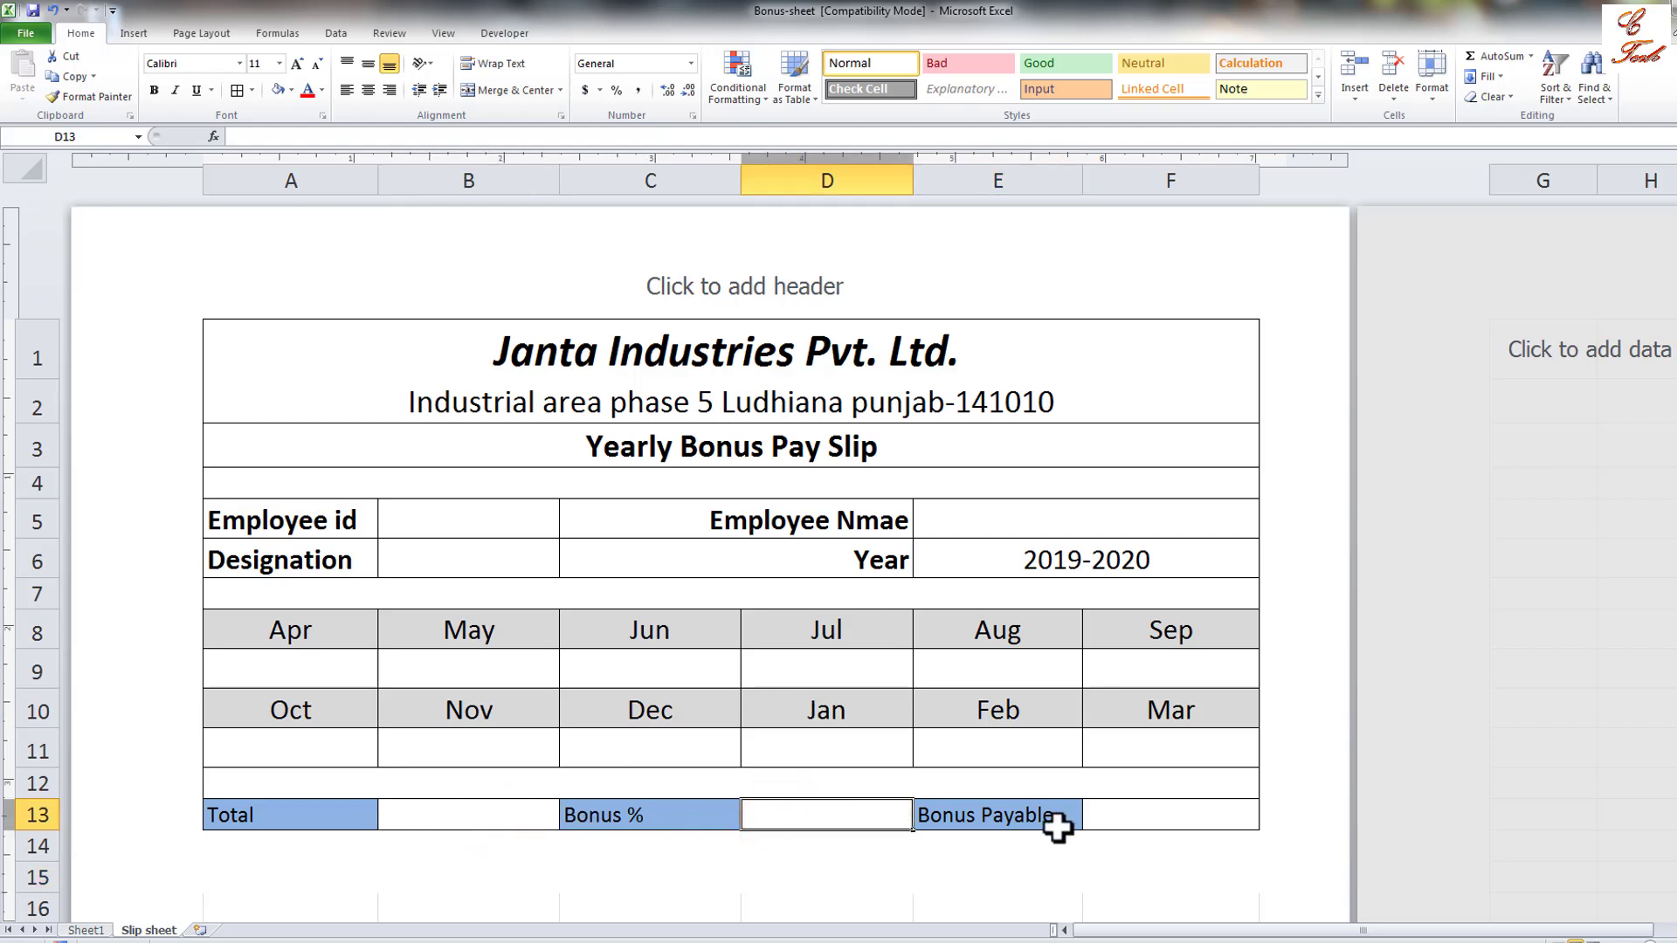
pyautogui.click(1124, 815)
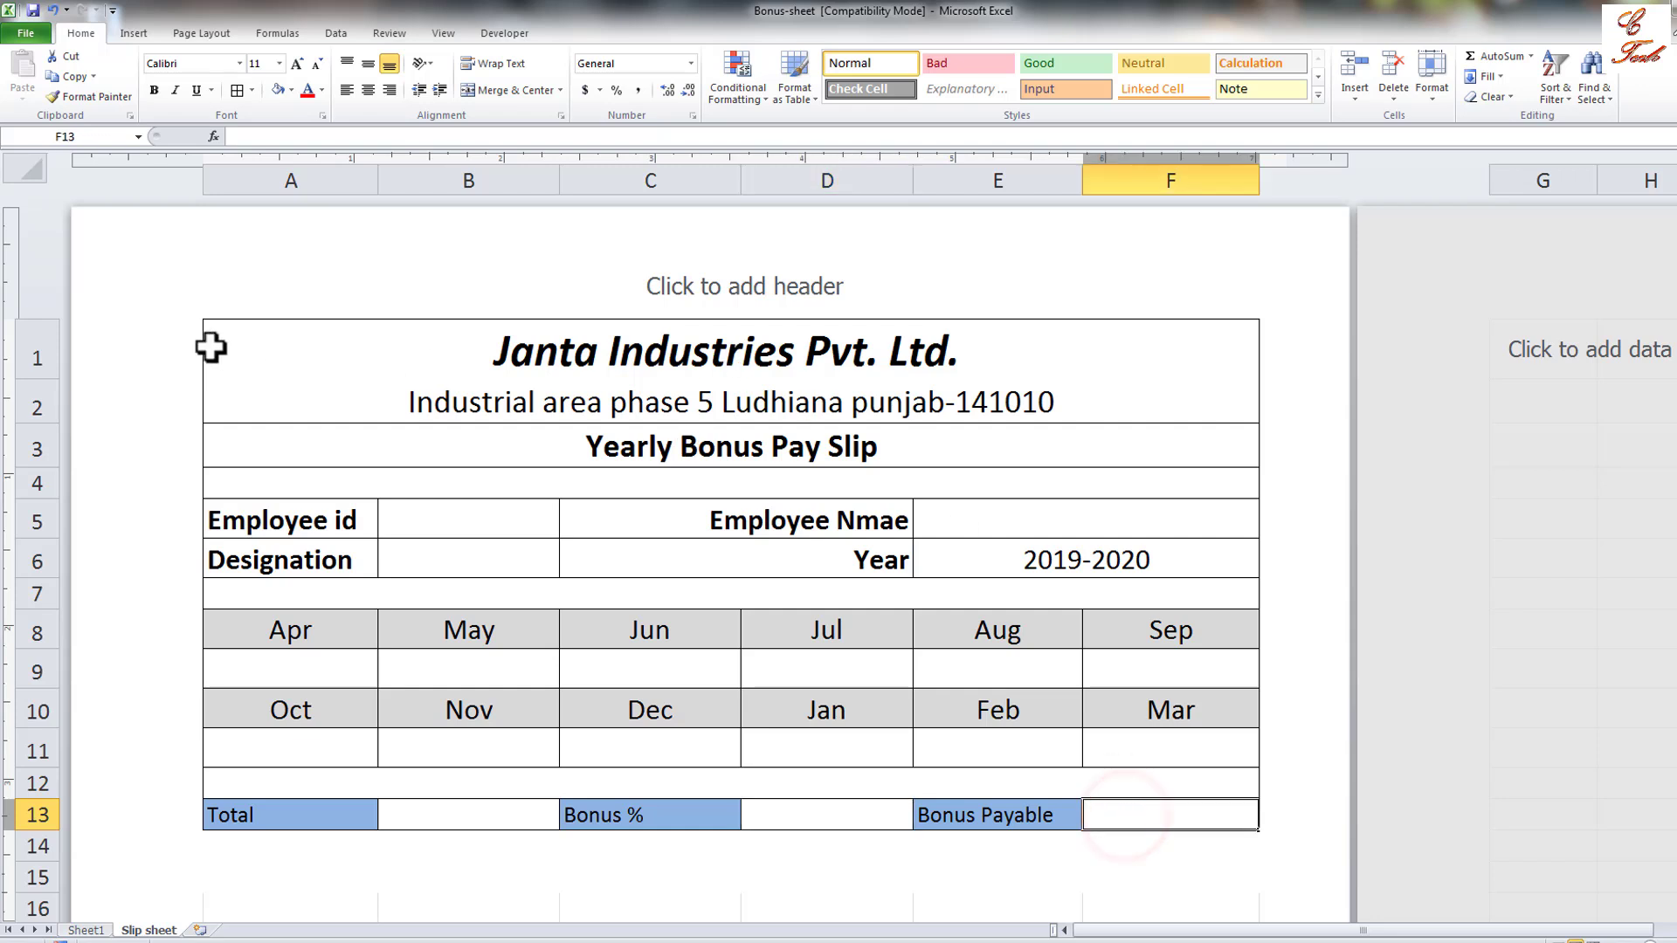
pyautogui.moveTo(222, 338); pyautogui.dragTo(581, 867)
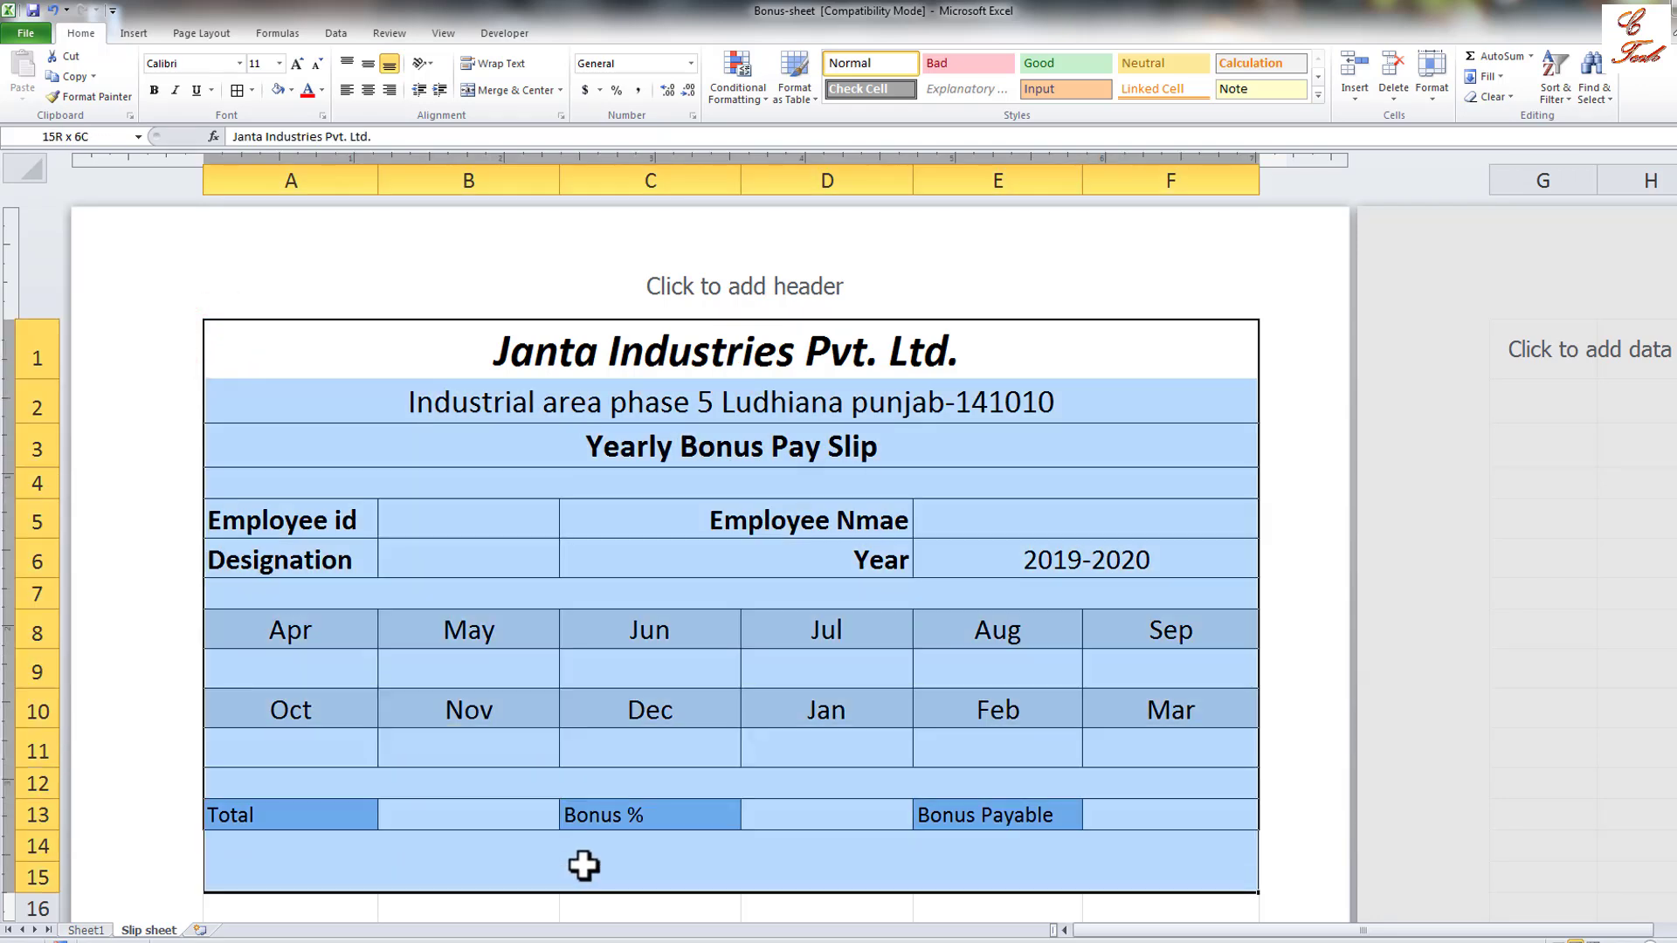
pyautogui.moveTo(214, 341)
pyautogui.mouseDown()
pyautogui.moveTo(598, 816)
pyautogui.moveTo(722, 924)
pyautogui.moveTo(727, 673)
pyautogui.mouseUp()
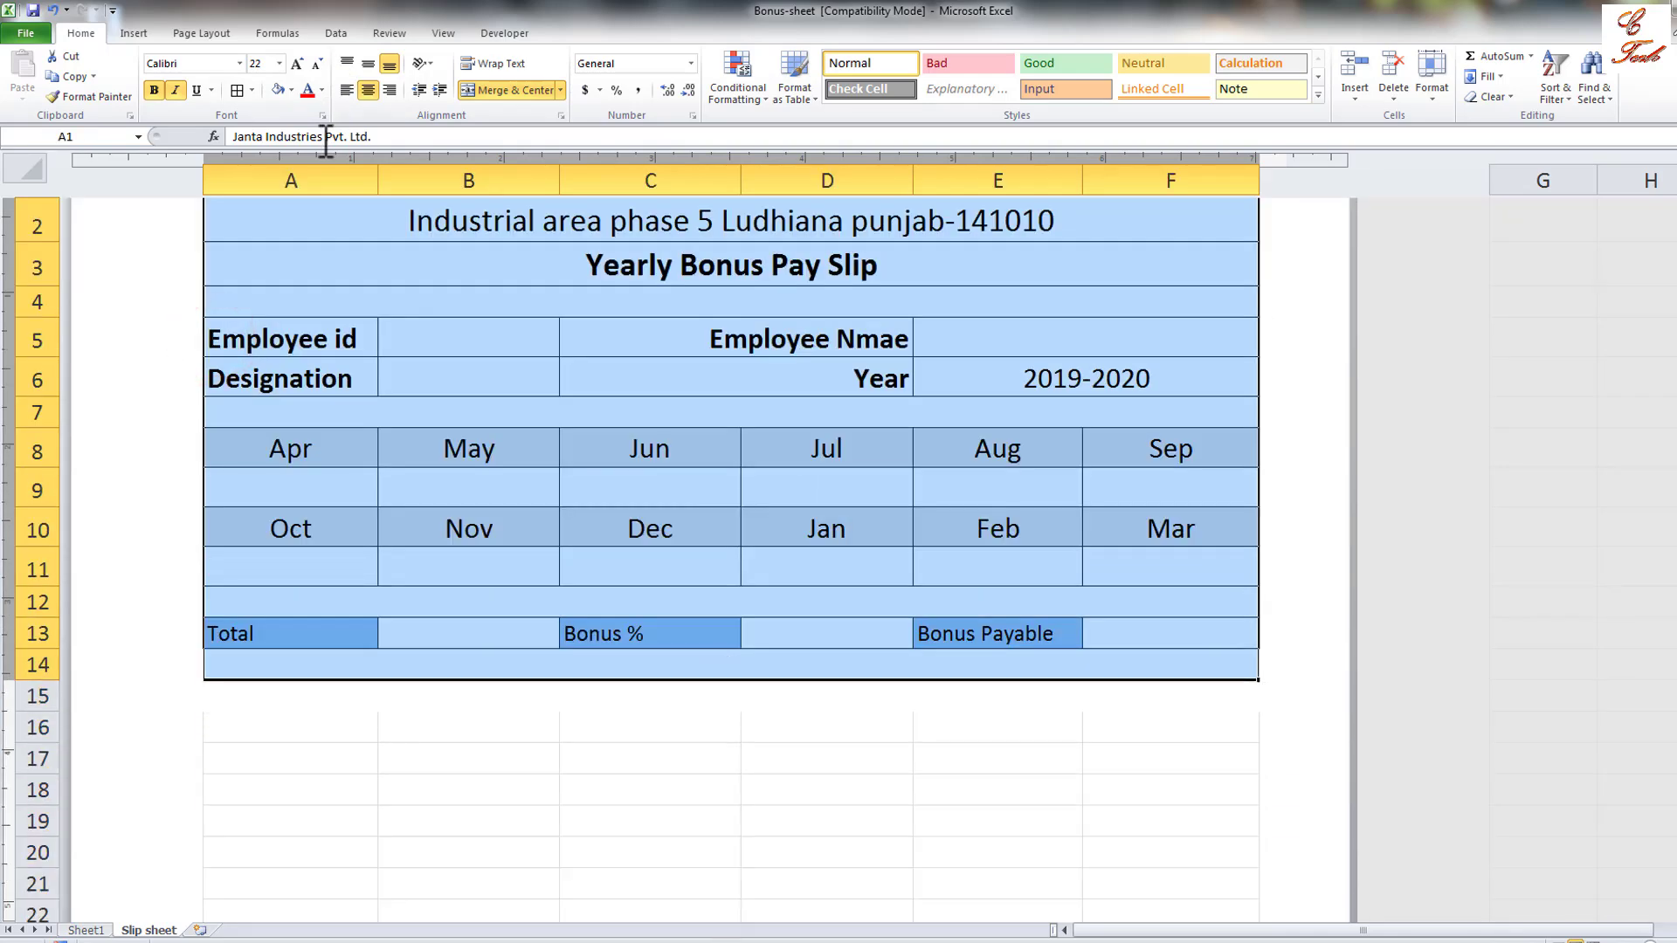
pyautogui.click(252, 90)
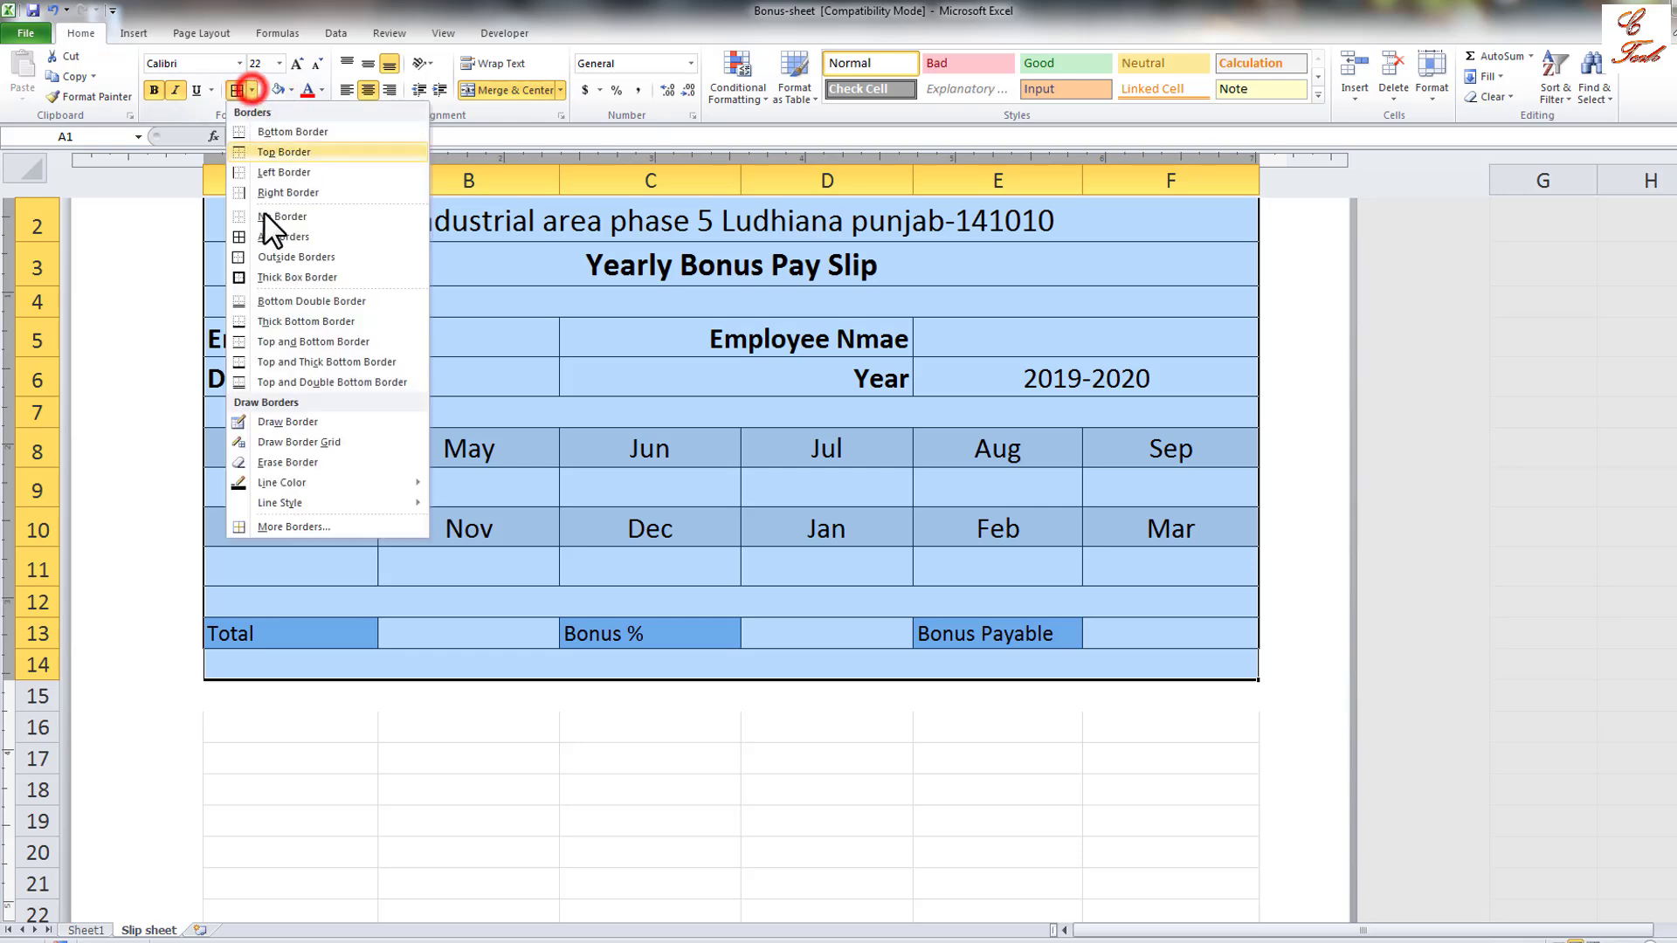
pyautogui.click(290, 278)
pyautogui.click(826, 908)
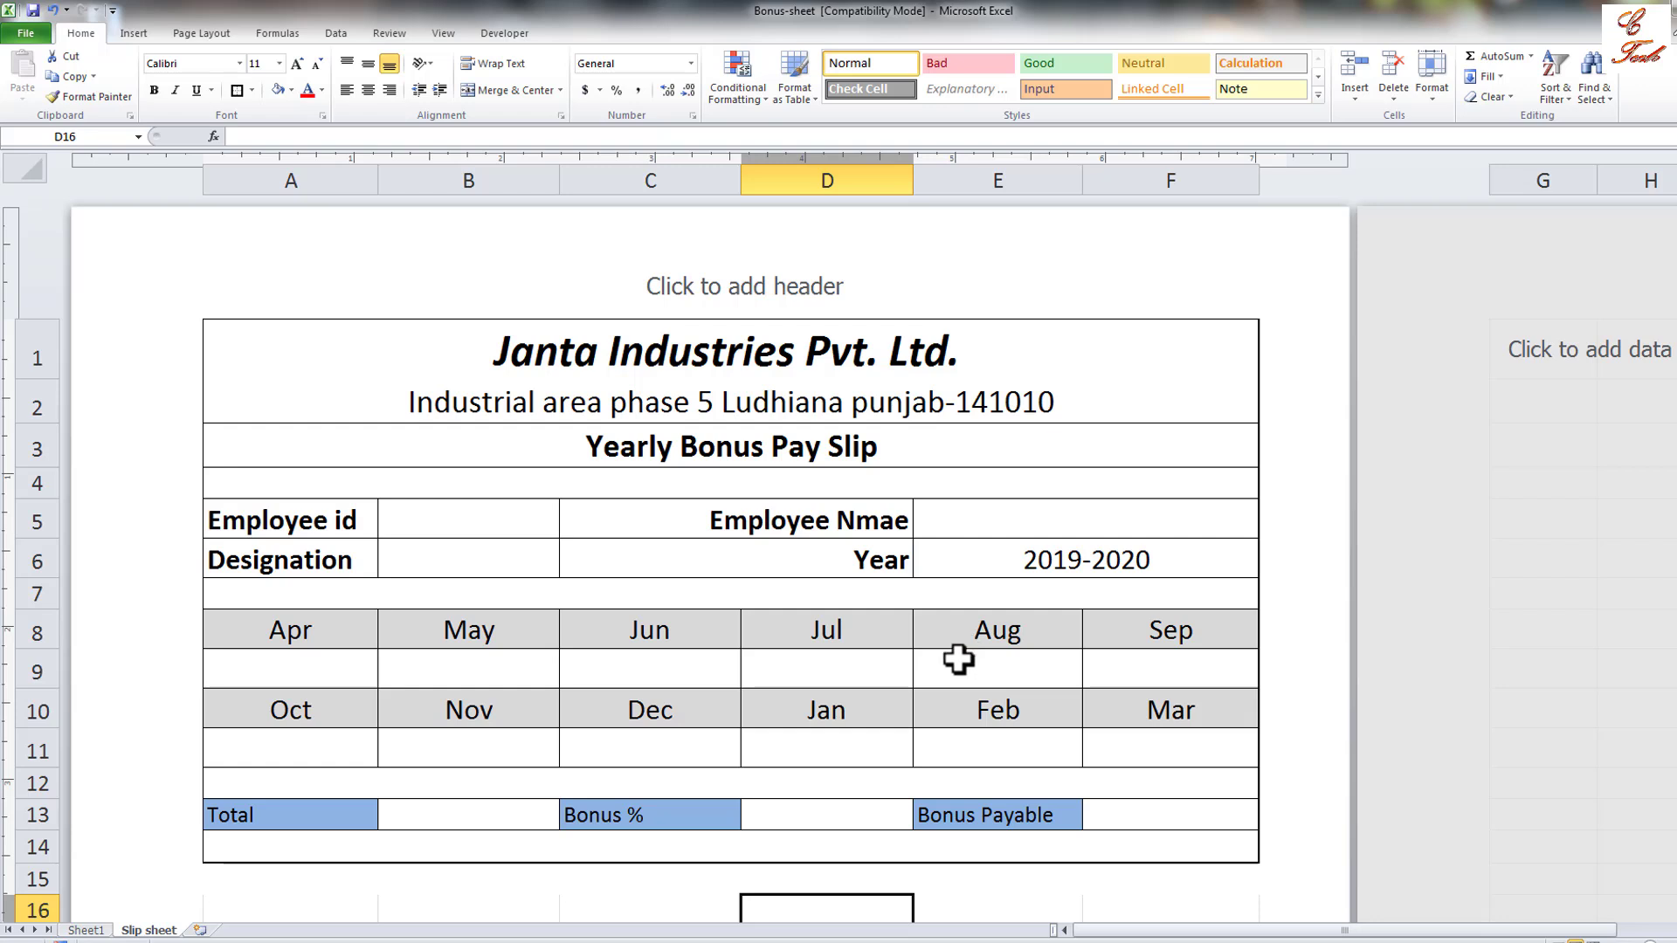
pyautogui.click(85, 930)
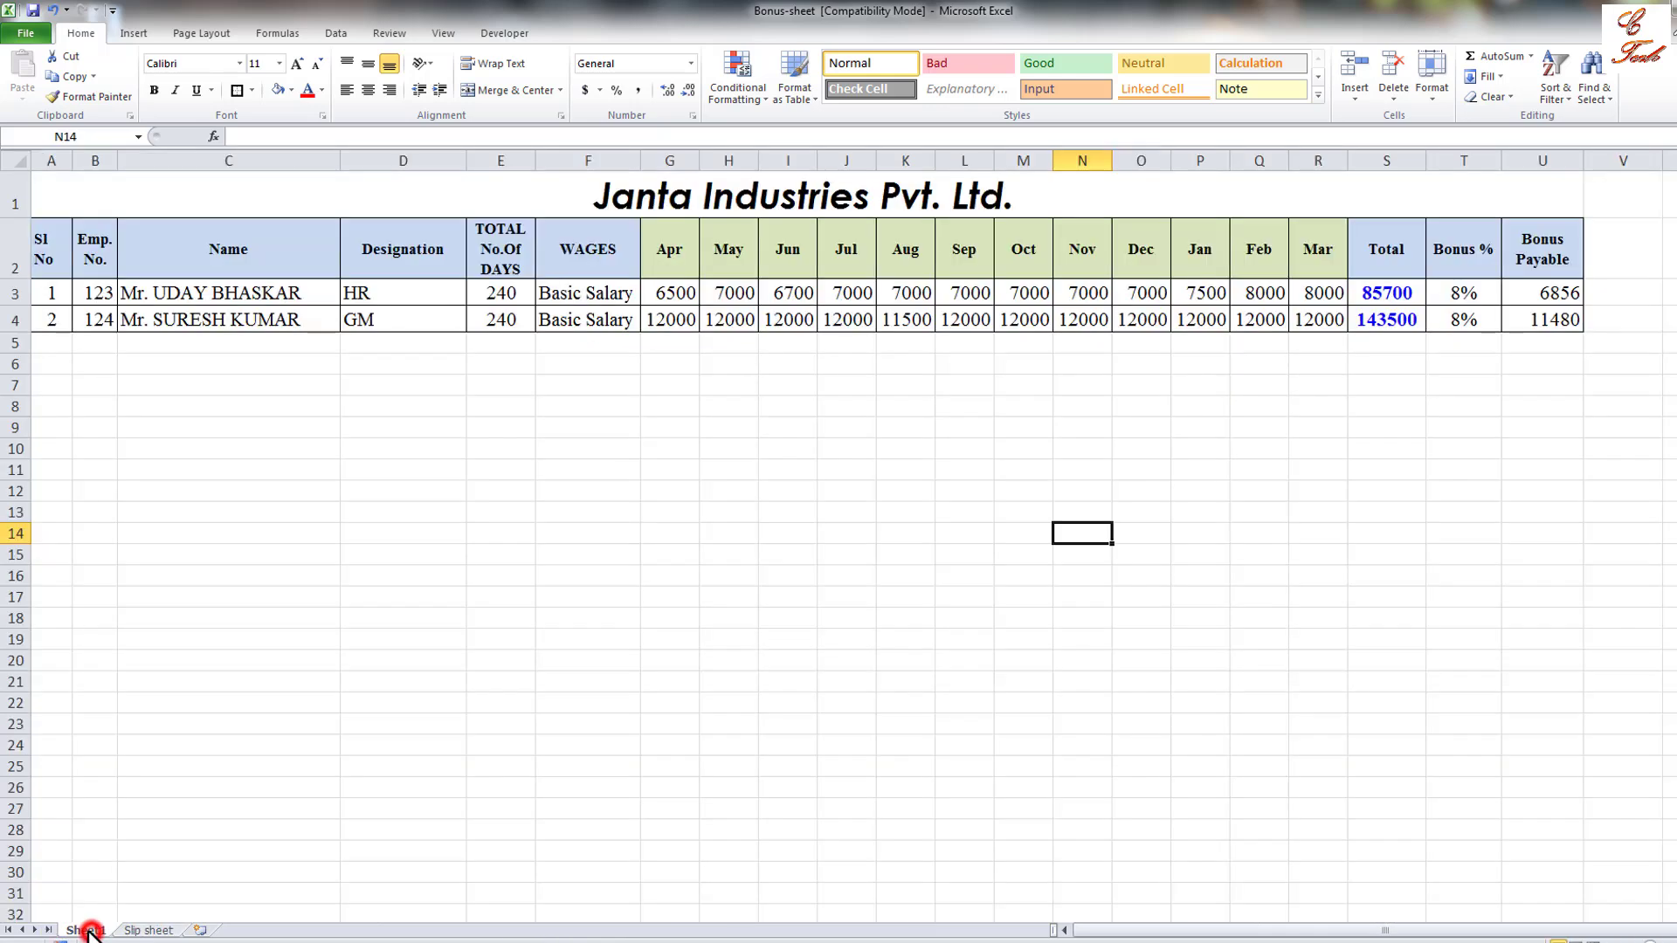
pyautogui.moveTo(53, 385); pyautogui.dragTo(1458, 445)
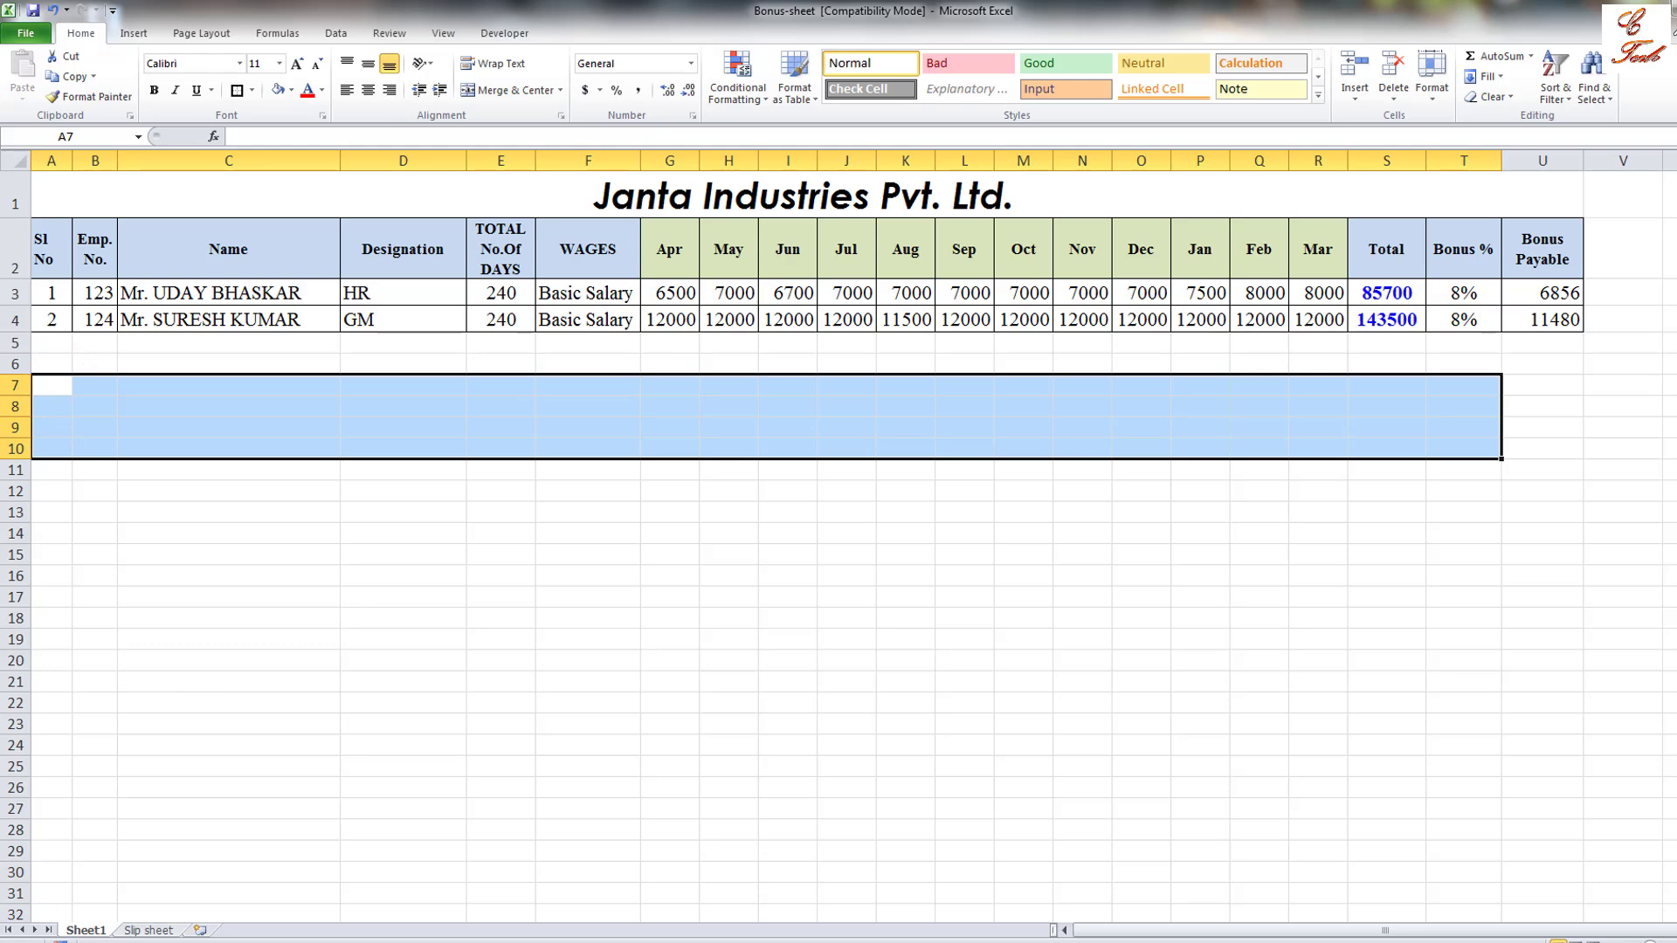
pyautogui.click(139, 930)
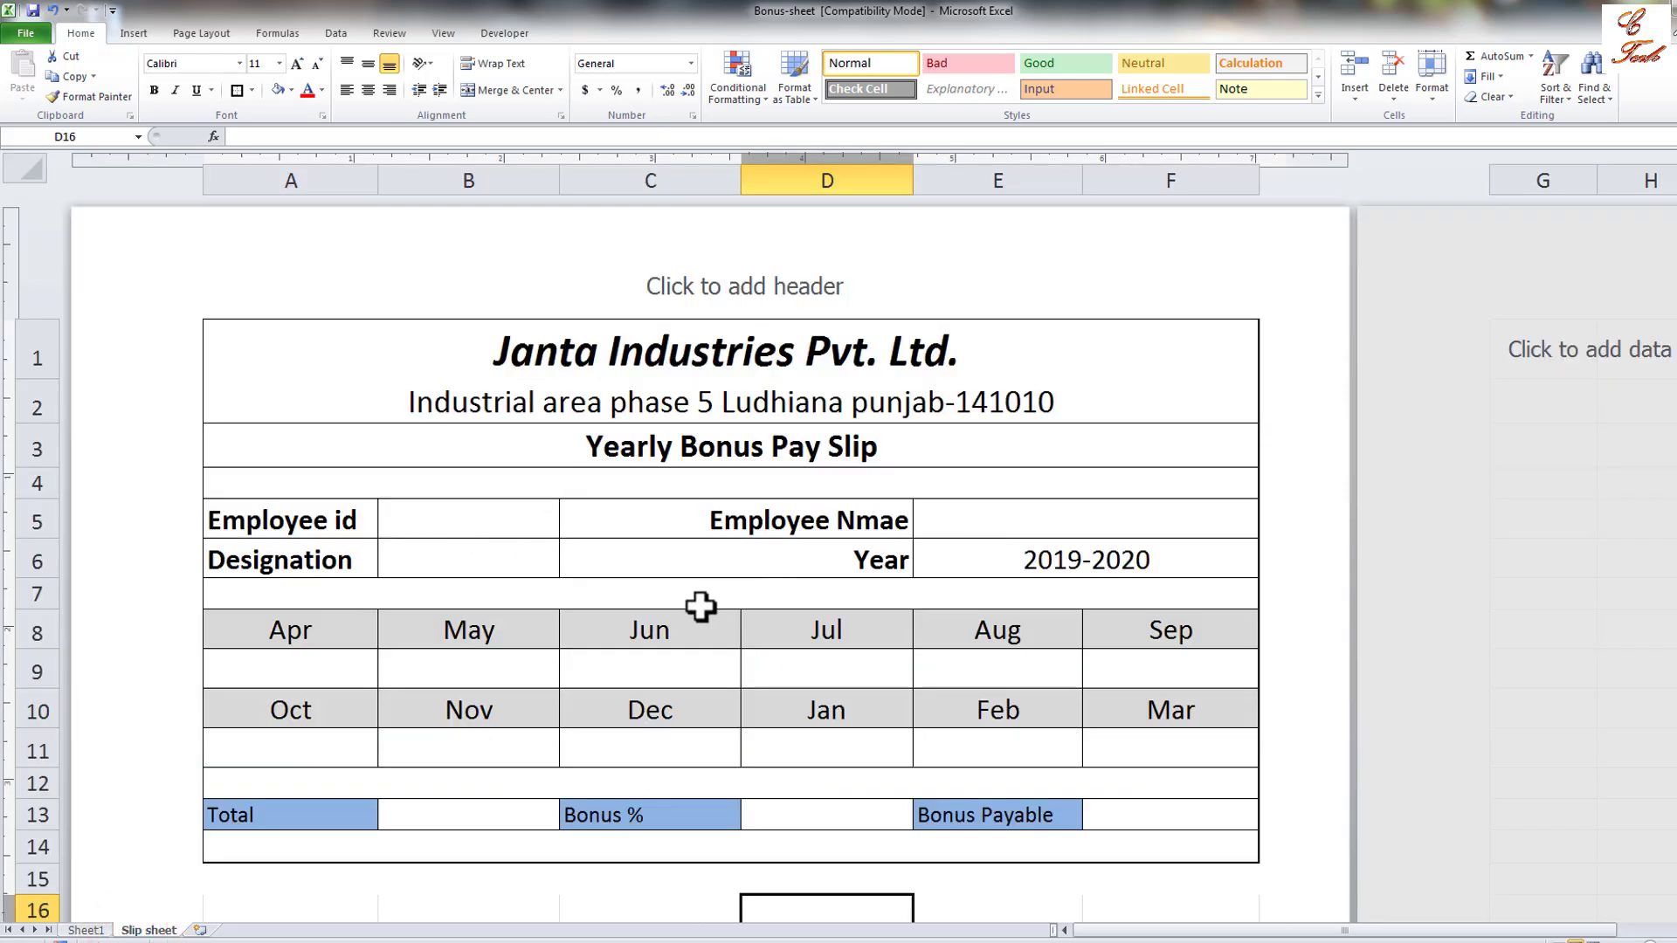
pyautogui.click(469, 519)
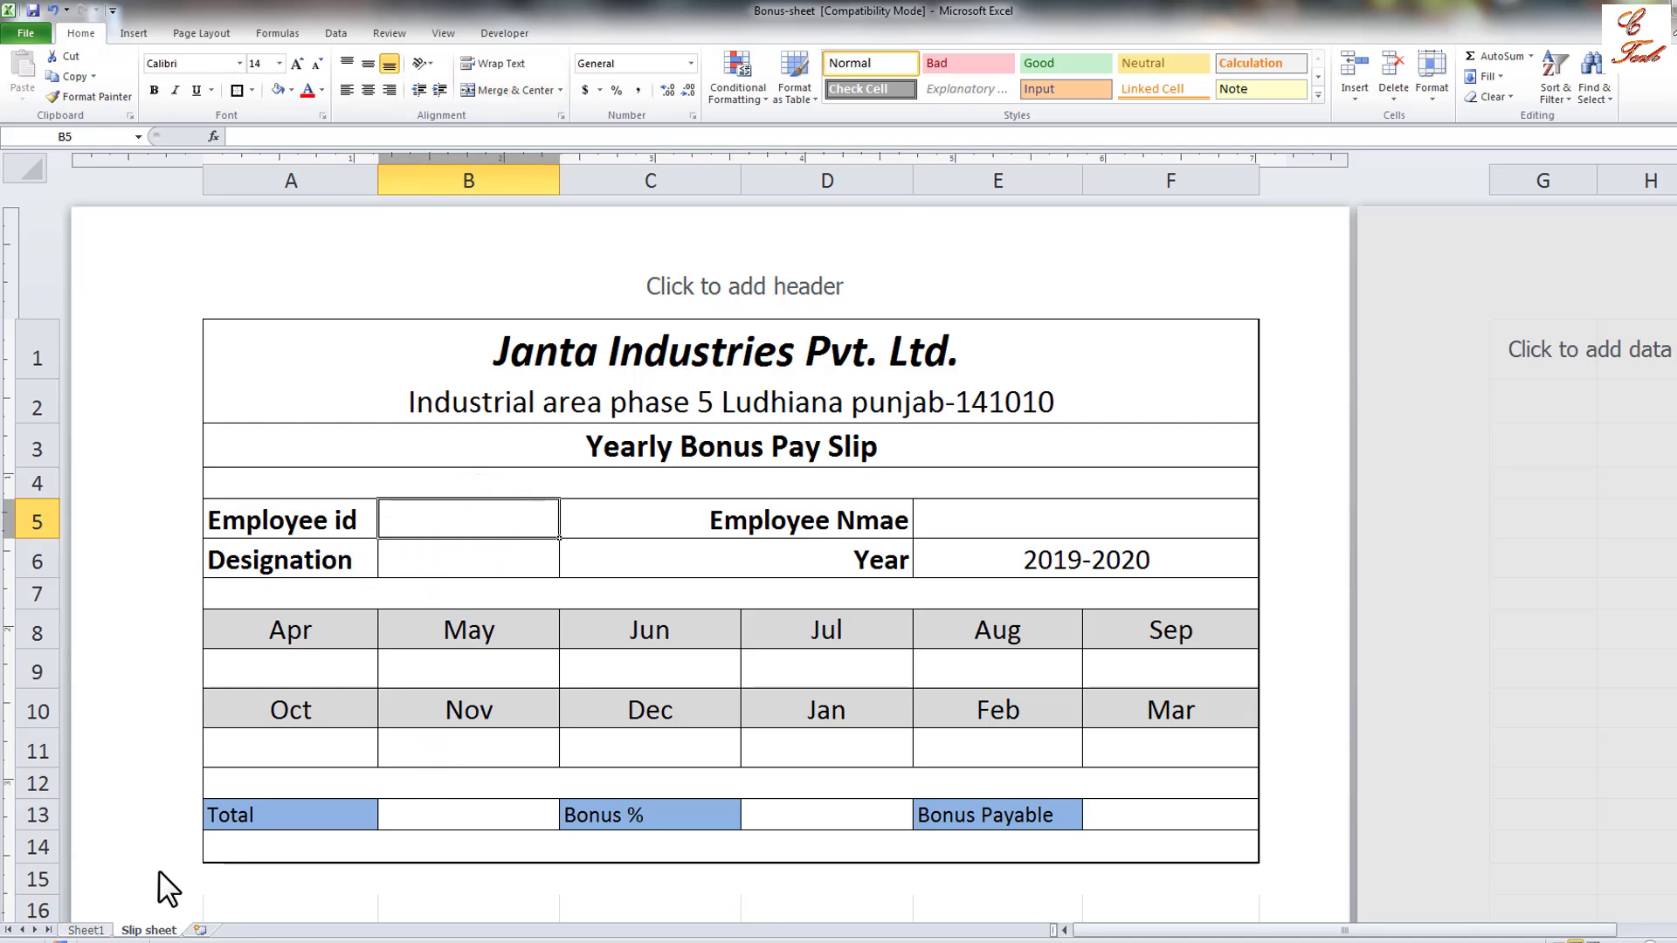
pyautogui.click(85, 930)
pyautogui.click(124, 516)
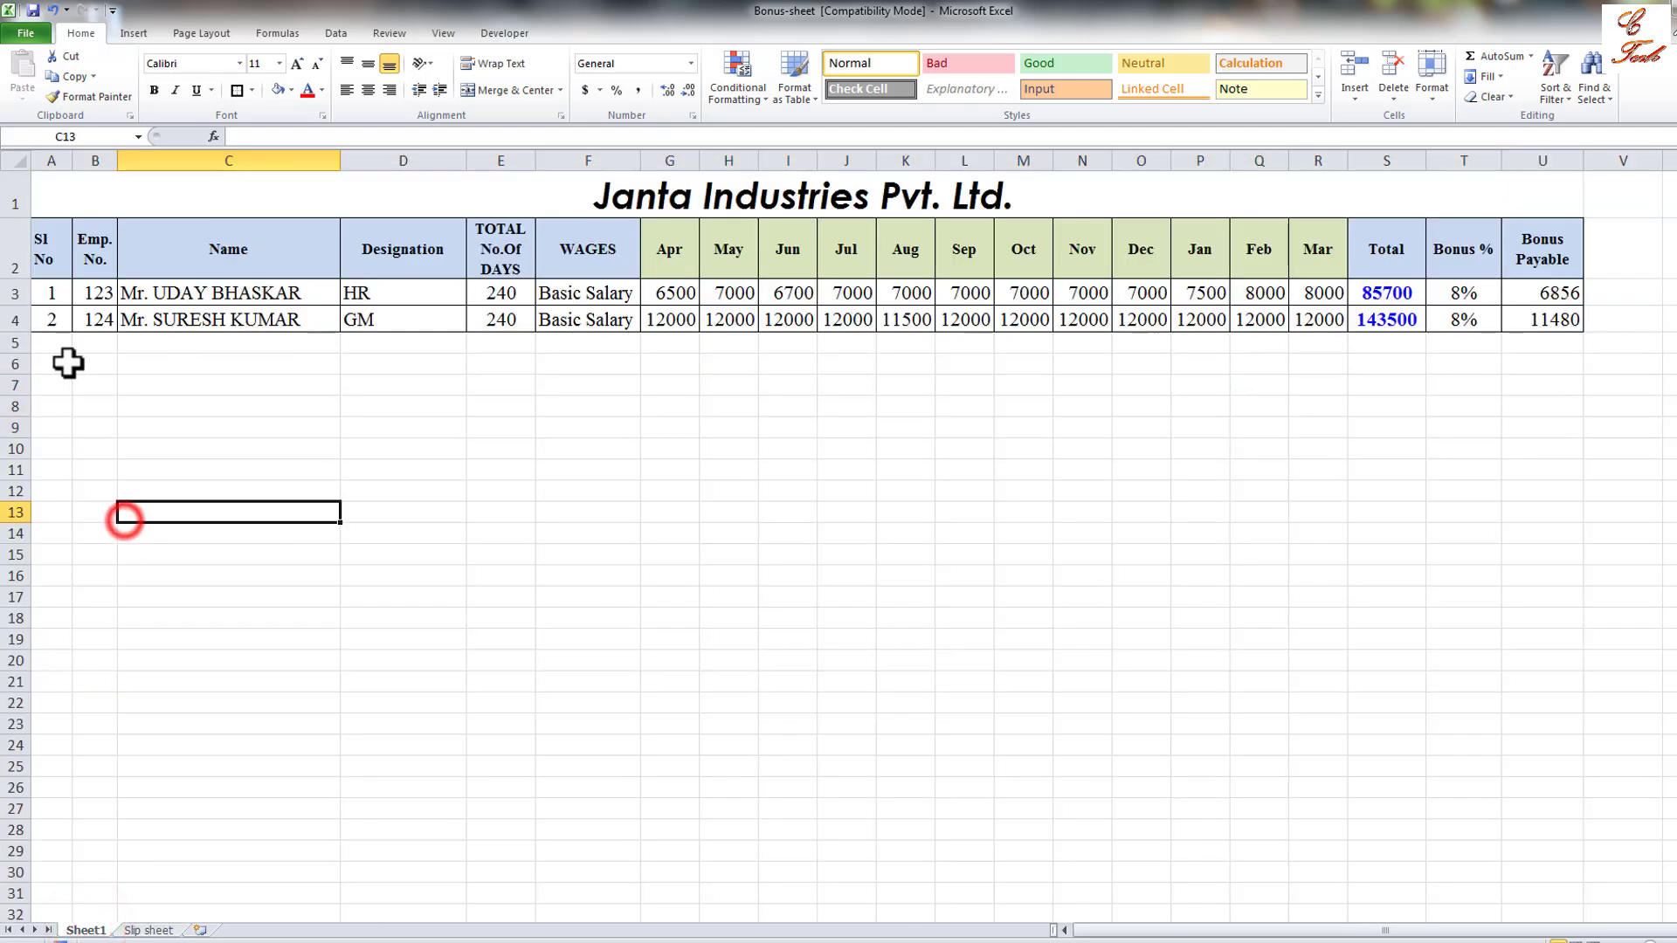
pyautogui.moveTo(50, 293)
pyautogui.mouseDown()
pyautogui.moveTo(35, 873)
pyautogui.moveTo(44, 318)
pyautogui.mouseUp()
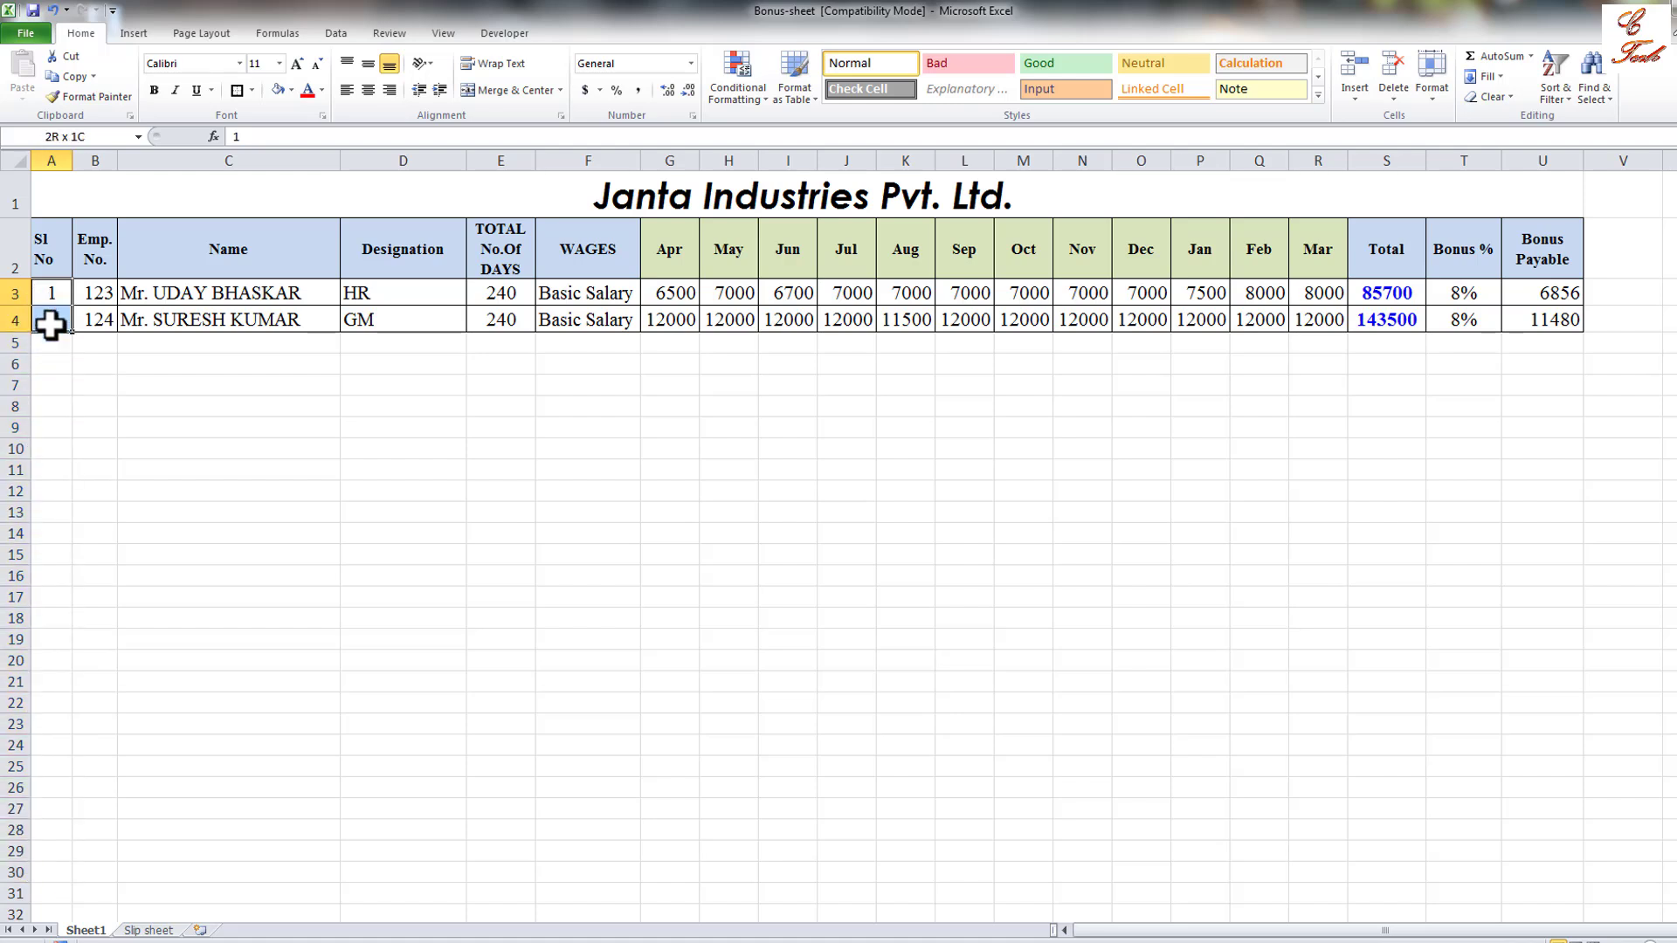
pyautogui.hotkey('alt', 'm')
pyautogui.press('m')
pyautogui.press('d')
pyautogui.click(1074, 256)
pyautogui.click(134, 422)
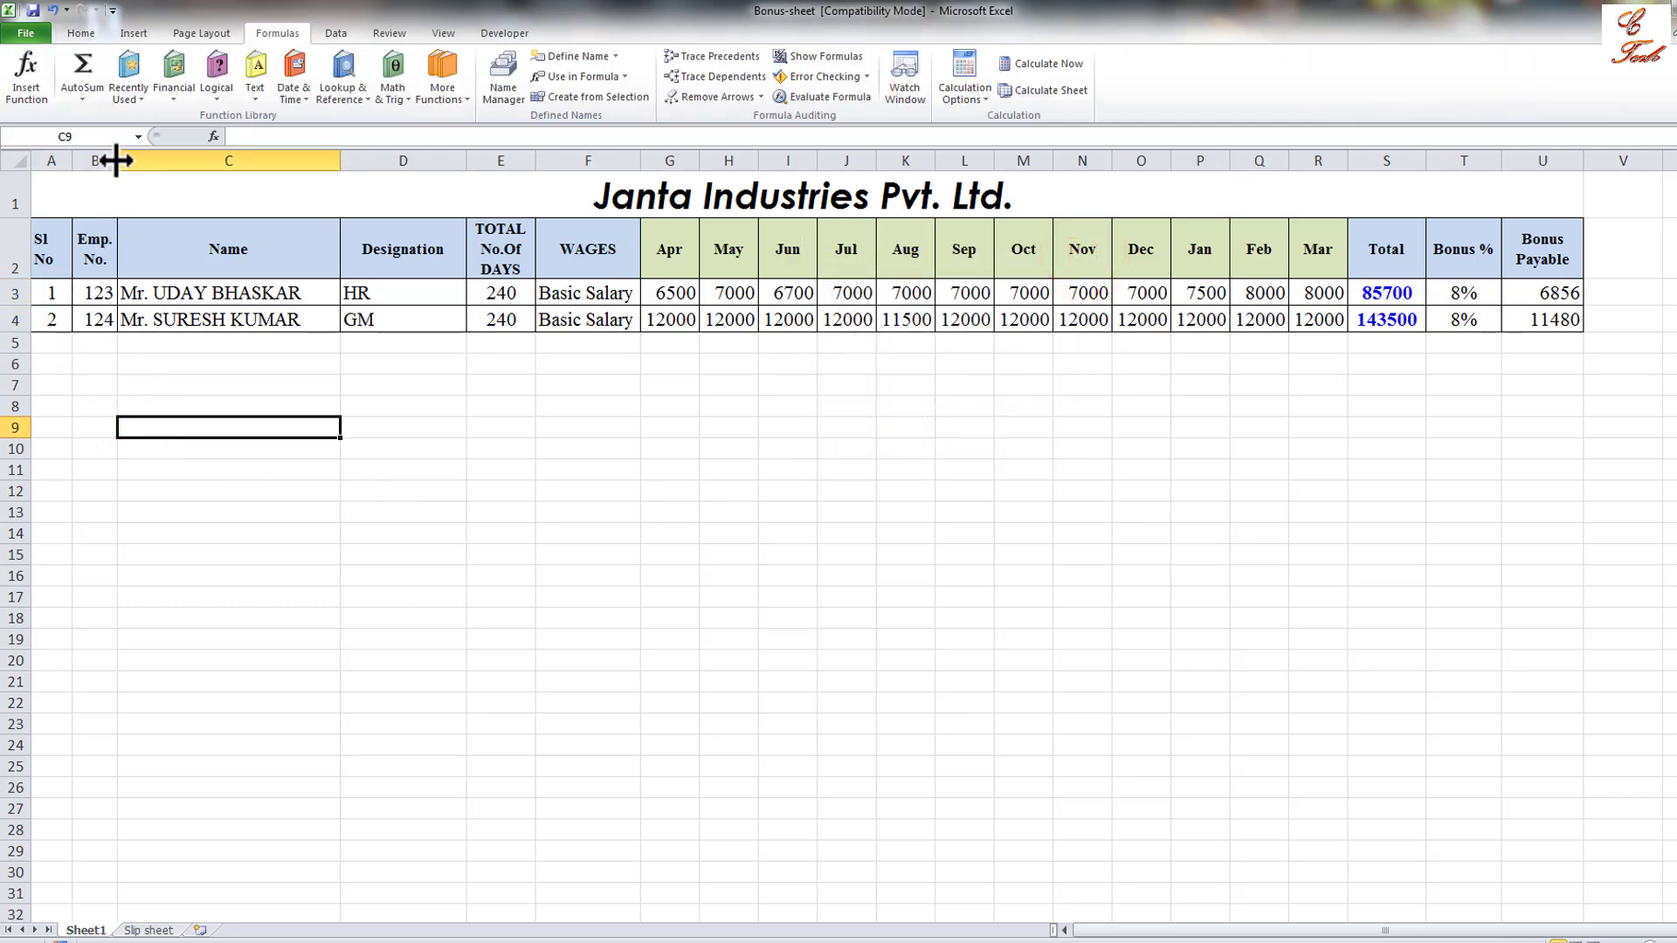
# Widen column B and define the name 'no' for employee numbers B3:B4.
pyautogui.moveTo(117, 160); pyautogui.dragTo(128, 161)
pyautogui.moveTo(98, 292); pyautogui.dragTo(98, 320)
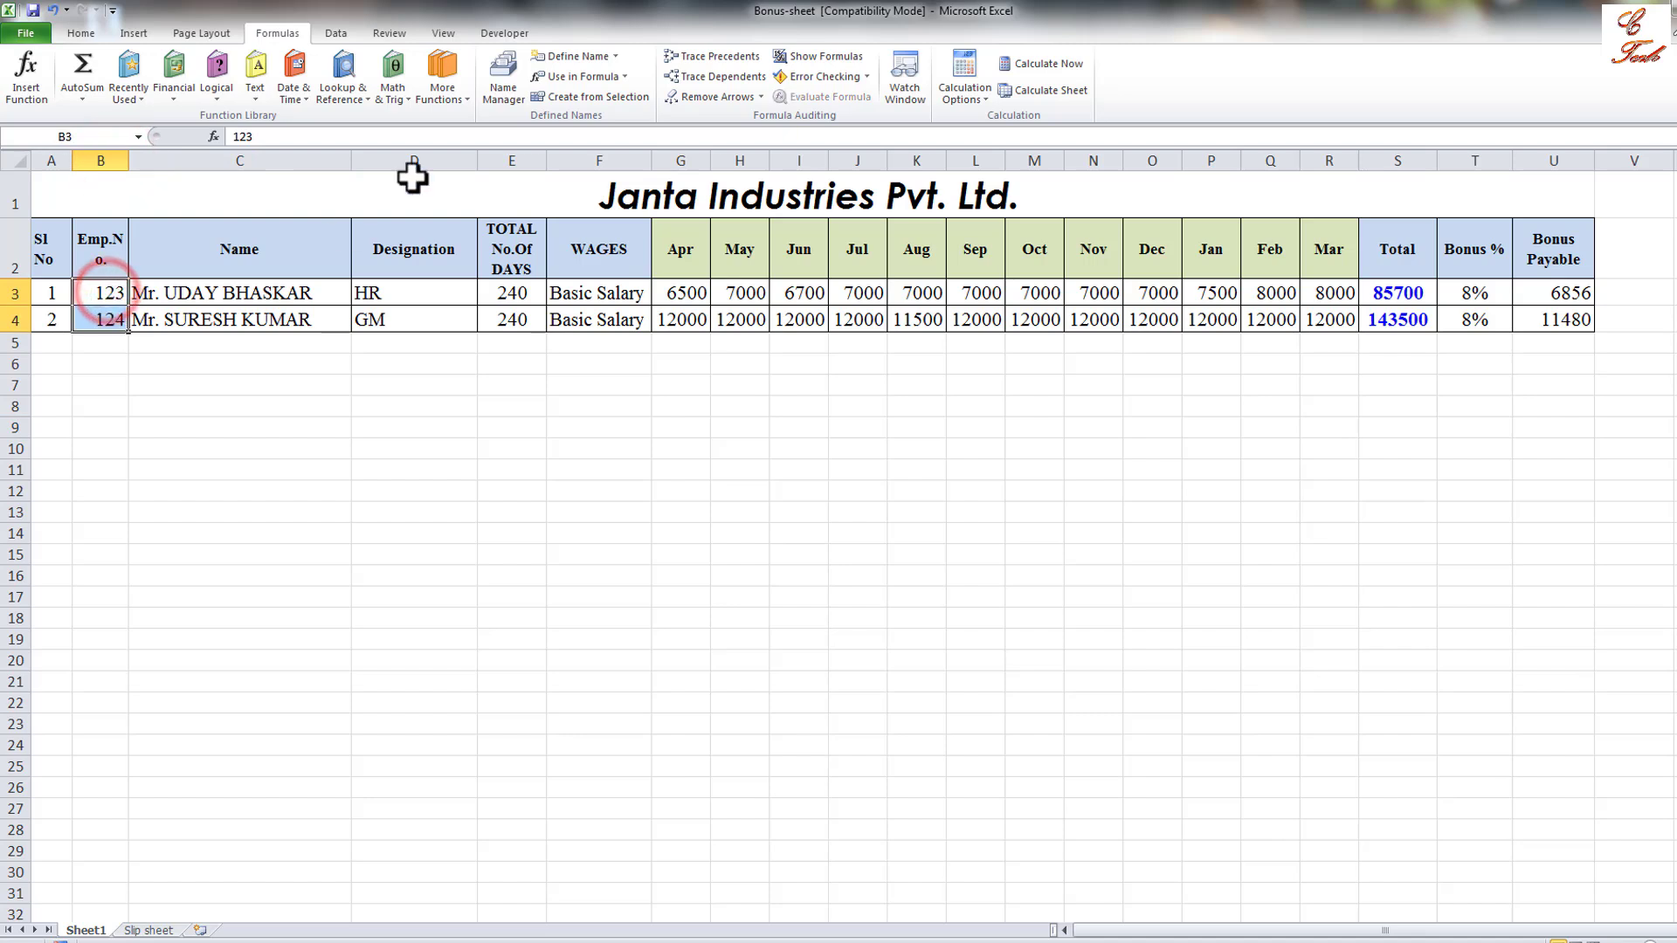
pyautogui.click(601, 56)
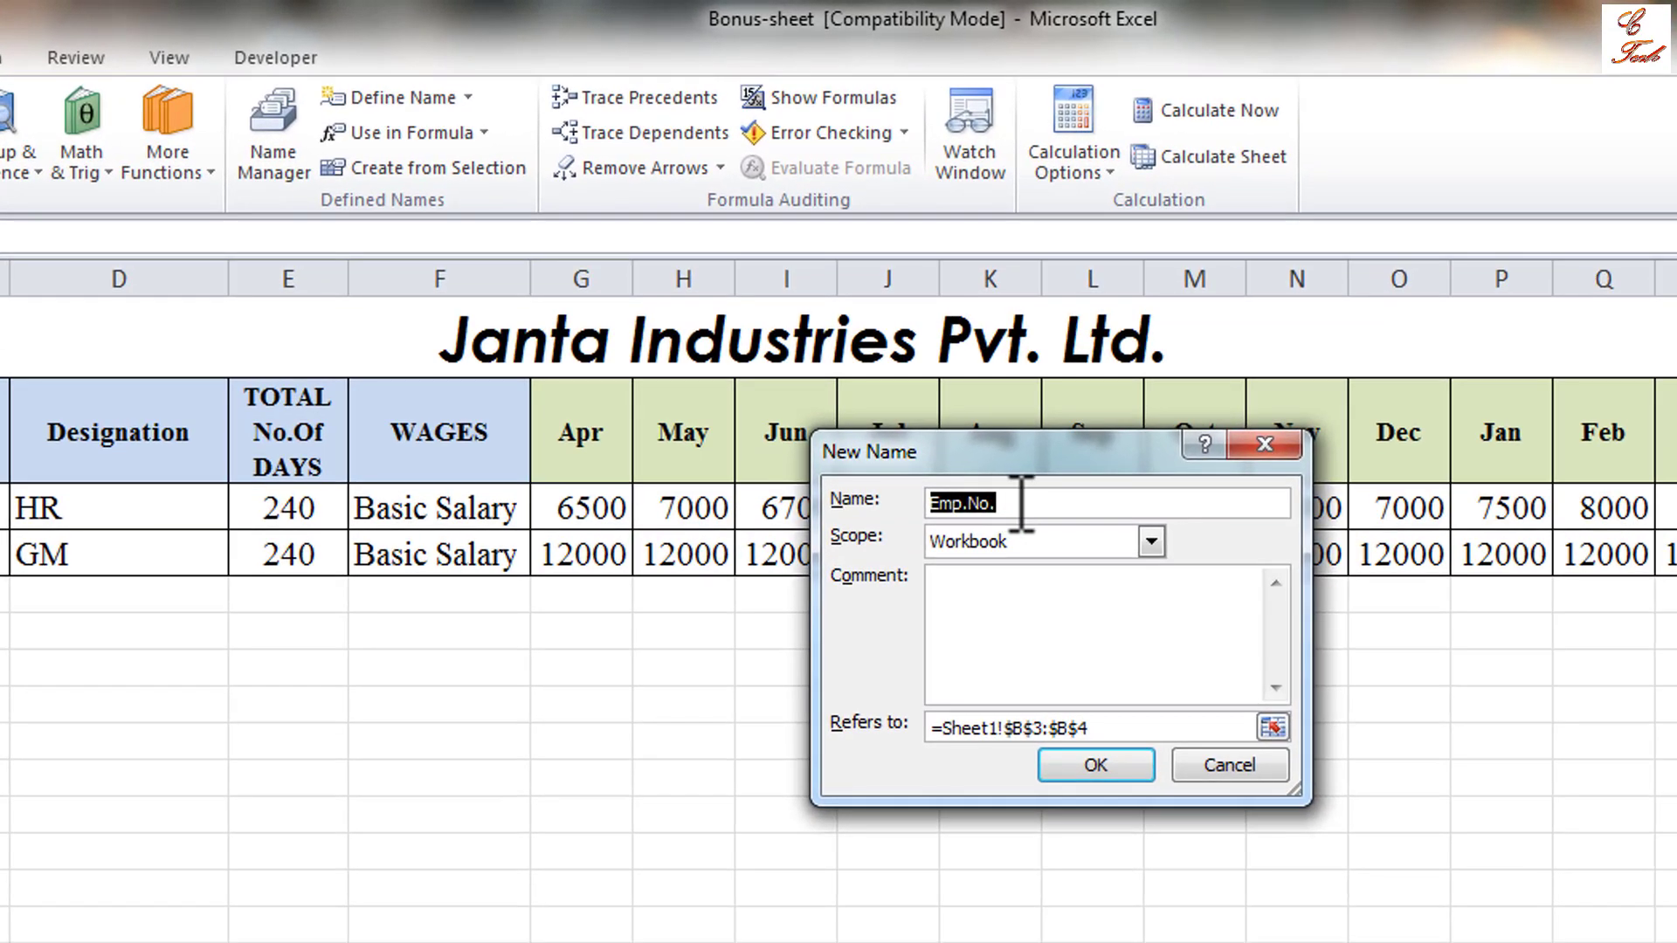
pyautogui.moveTo(1013, 499); pyautogui.dragTo(921, 511)
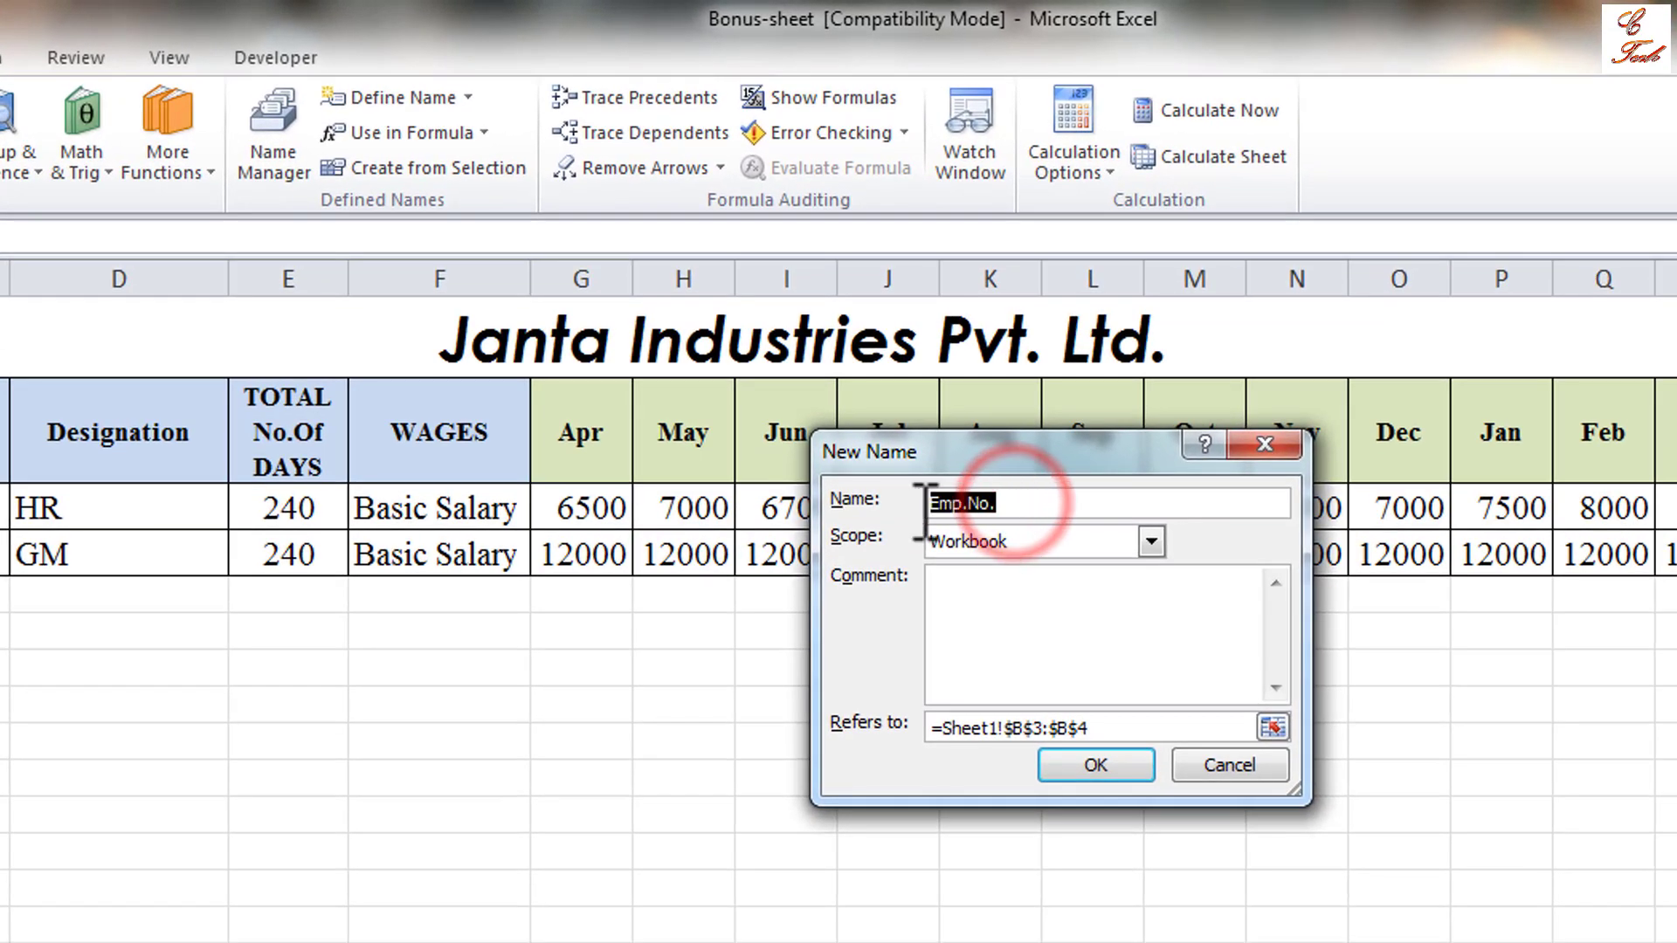
pyautogui.write('no')
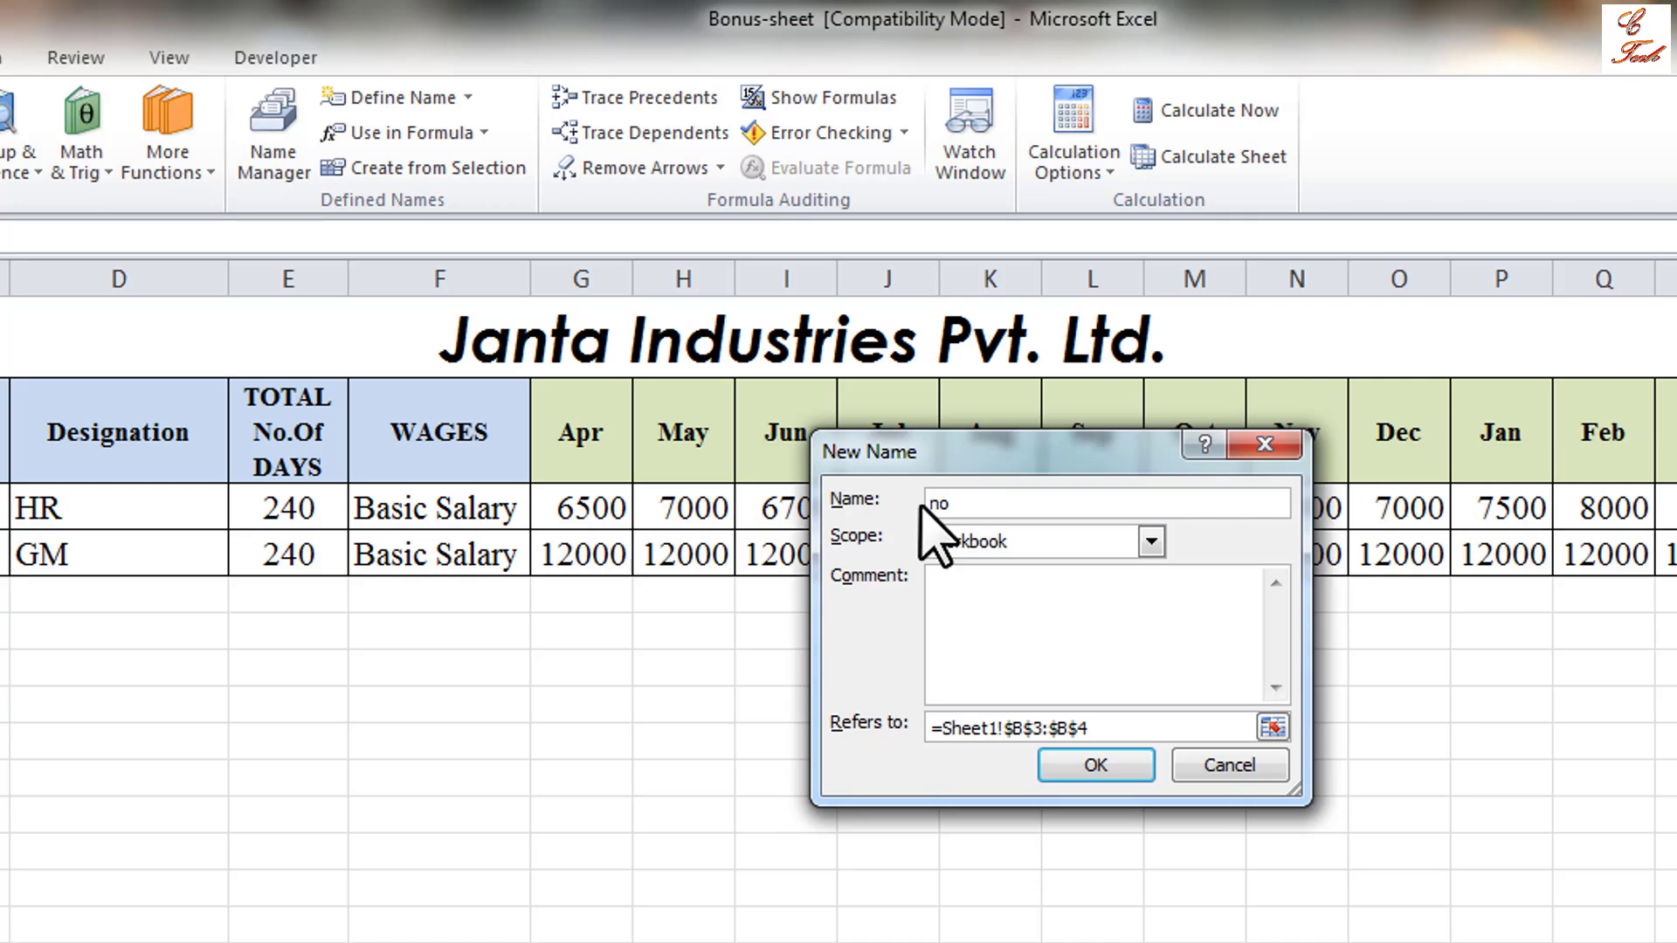
pyautogui.click(1103, 770)
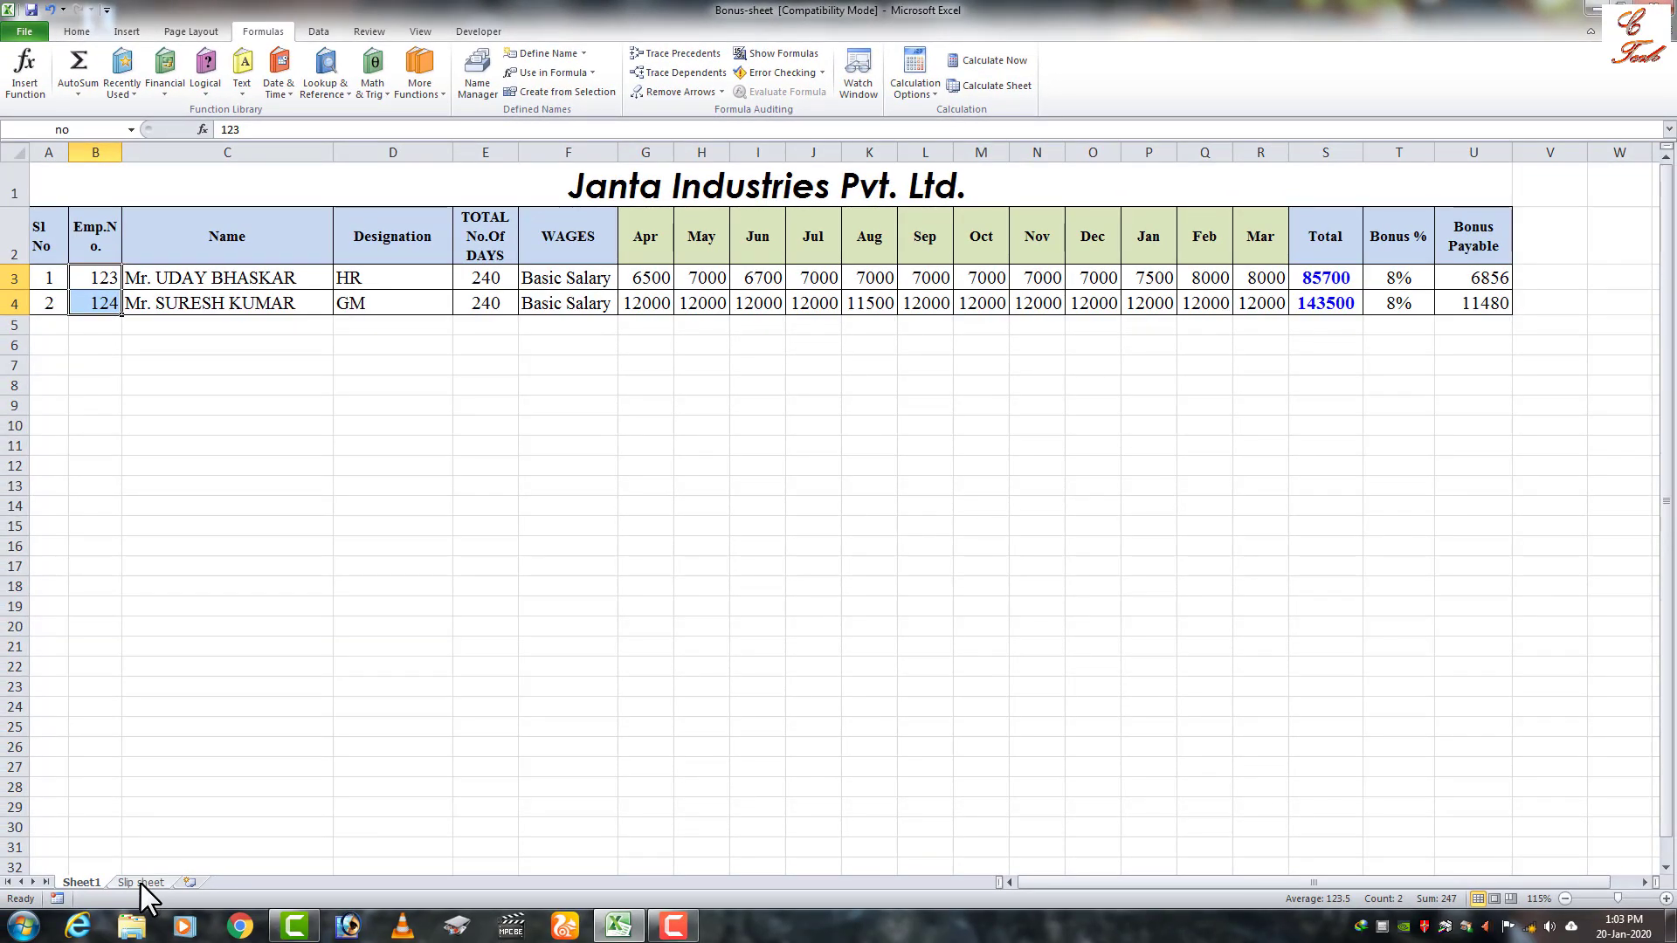
pyautogui.click(139, 883)
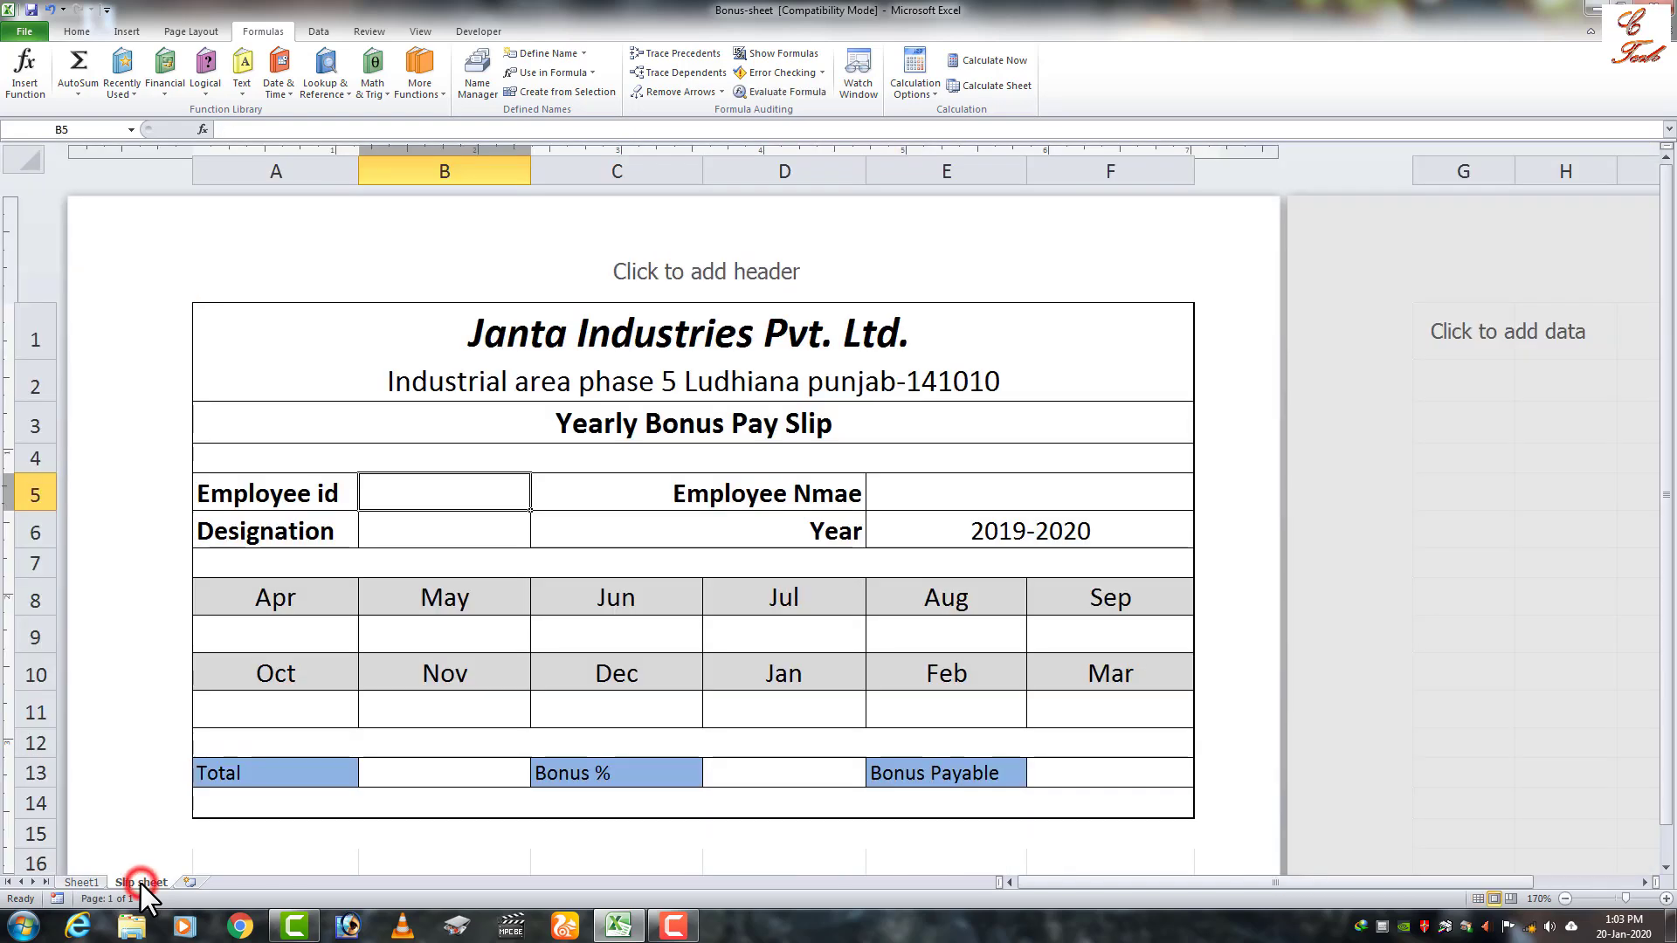
pyautogui.click(321, 32)
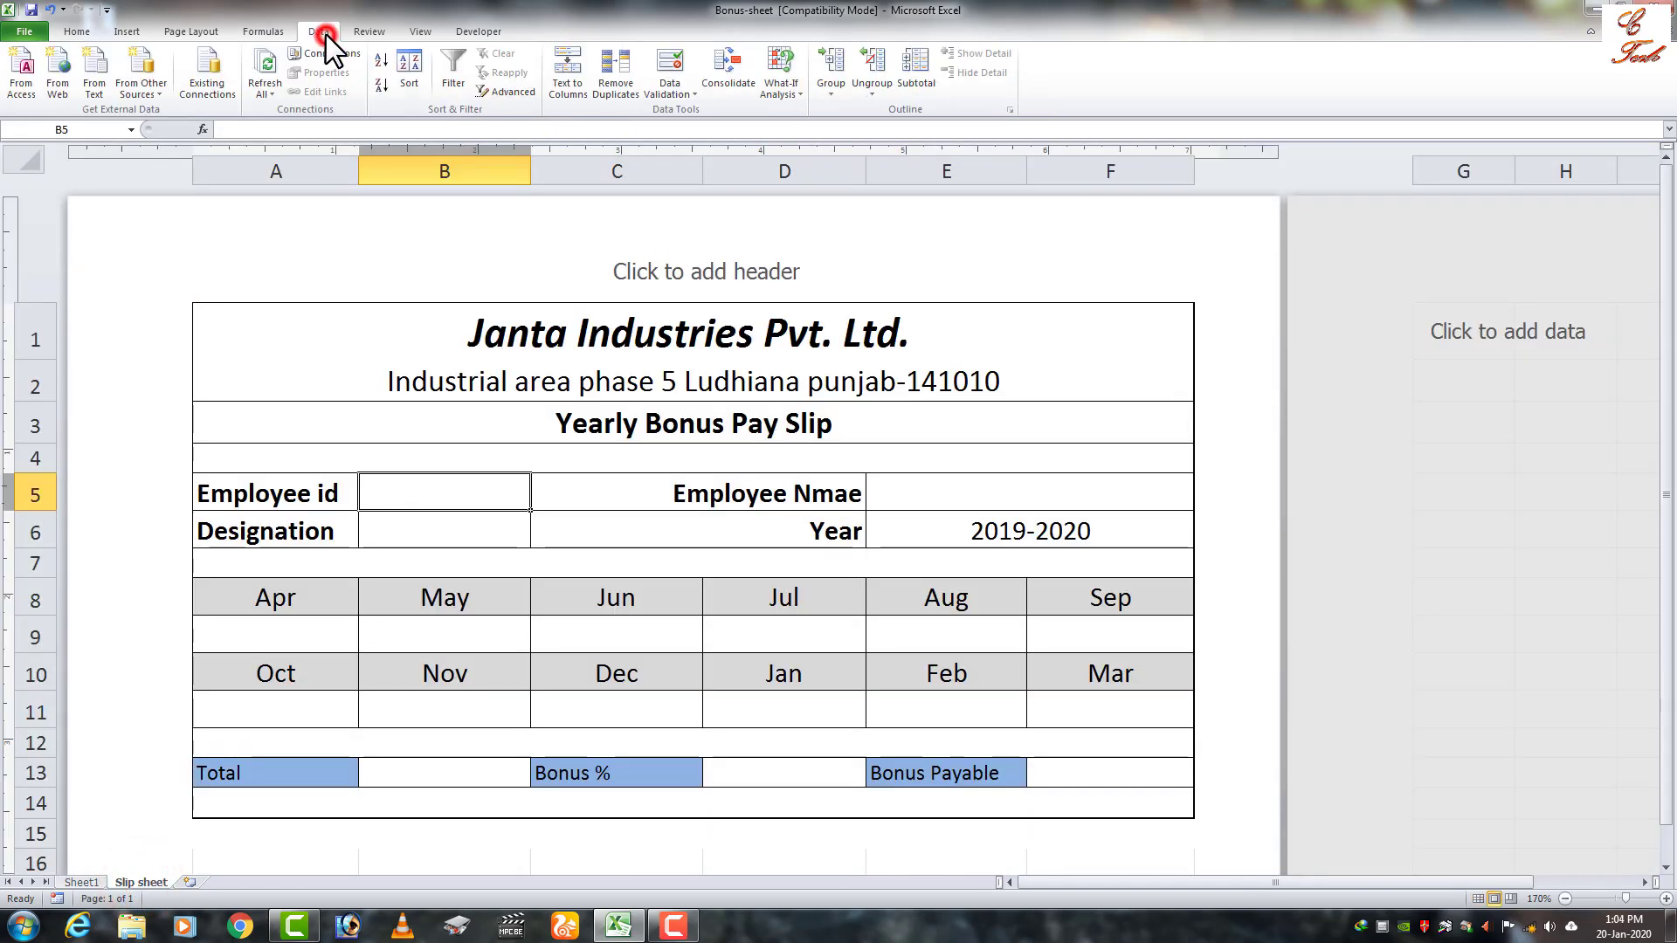
# Give Employee id cell B5 a List validation dropdown of employee numbers 123 and 124.
pyautogui.click(690, 98)
pyautogui.click(730, 112)
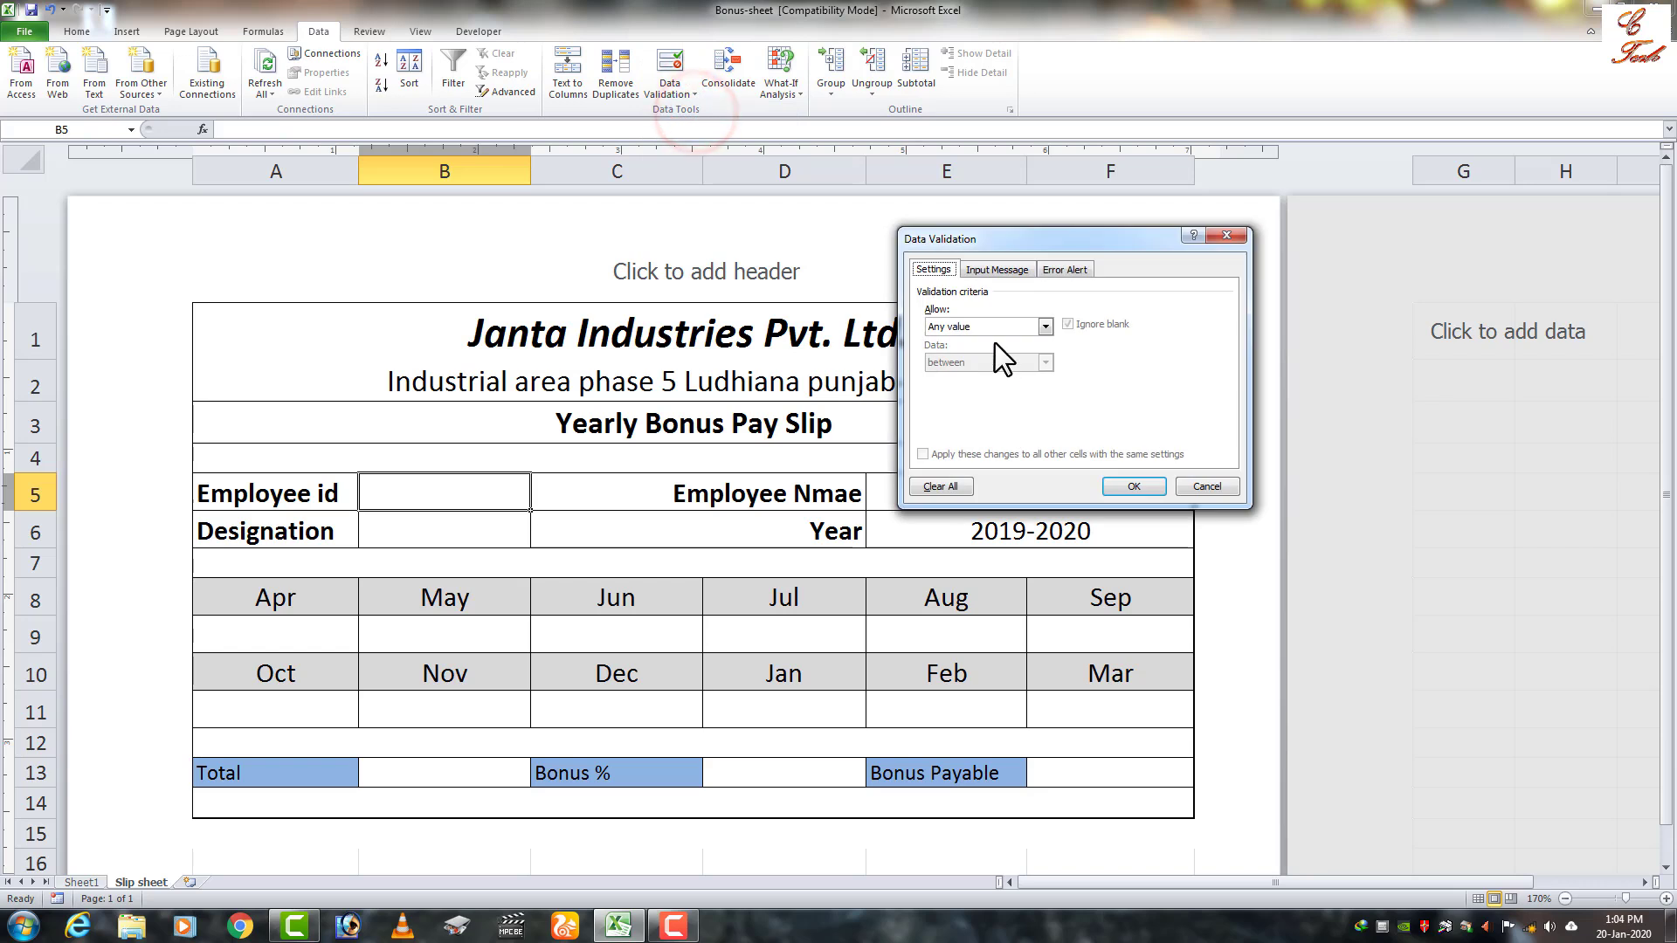
pyautogui.click(988, 330)
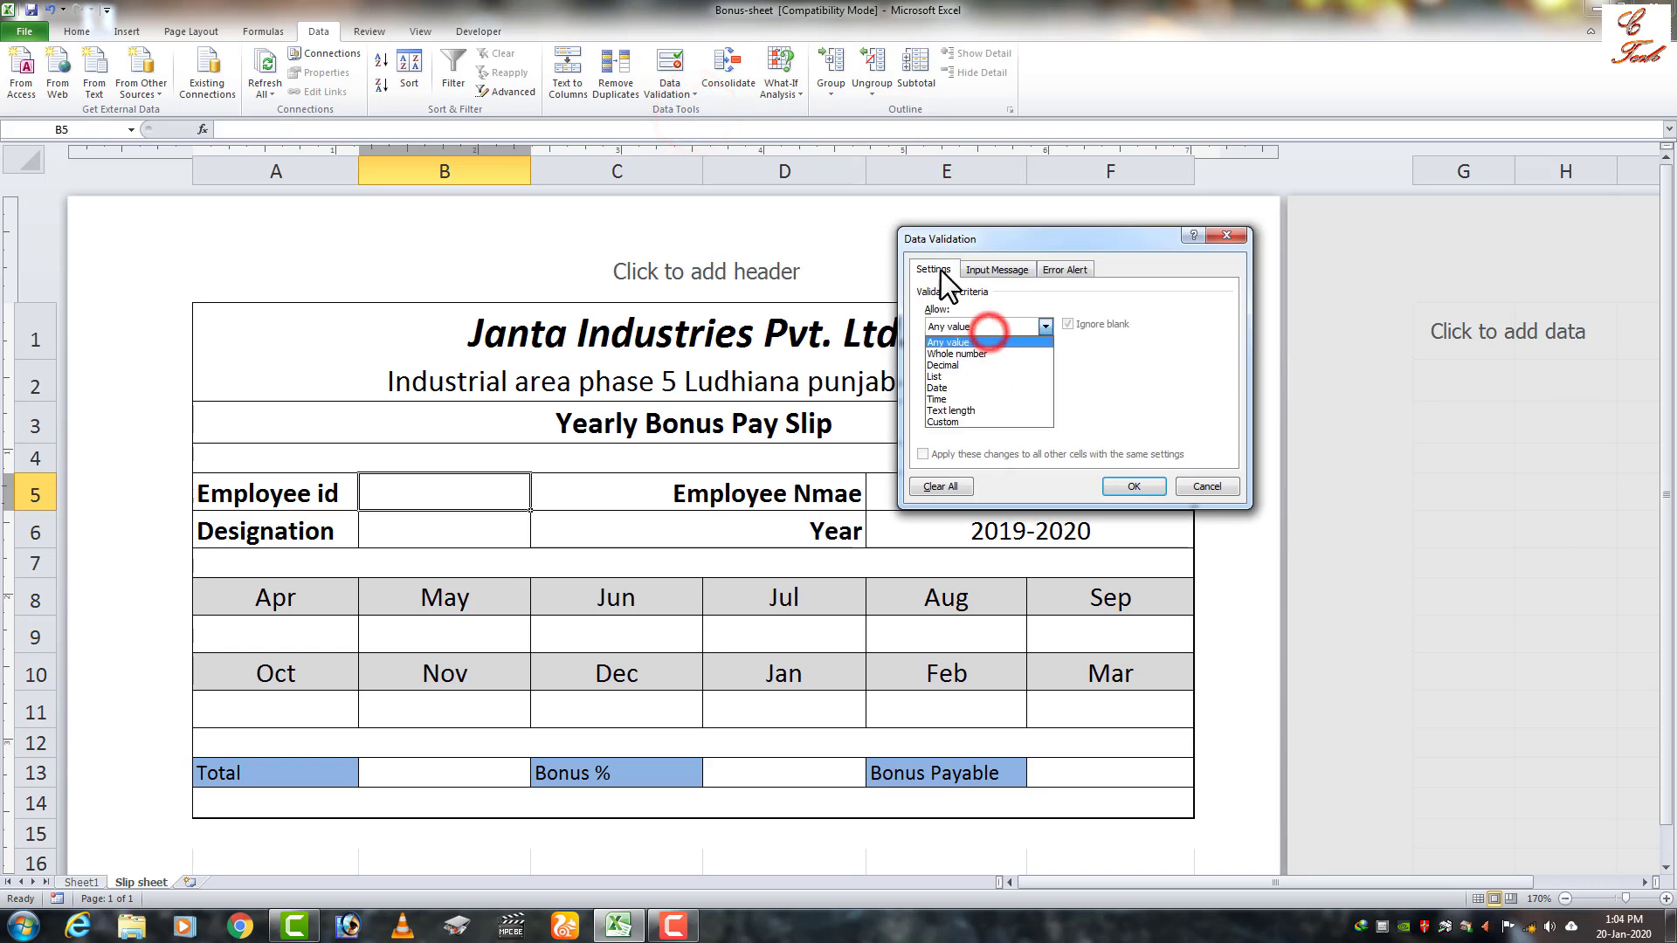
pyautogui.click(936, 377)
pyautogui.click(973, 394)
pyautogui.write('=no')
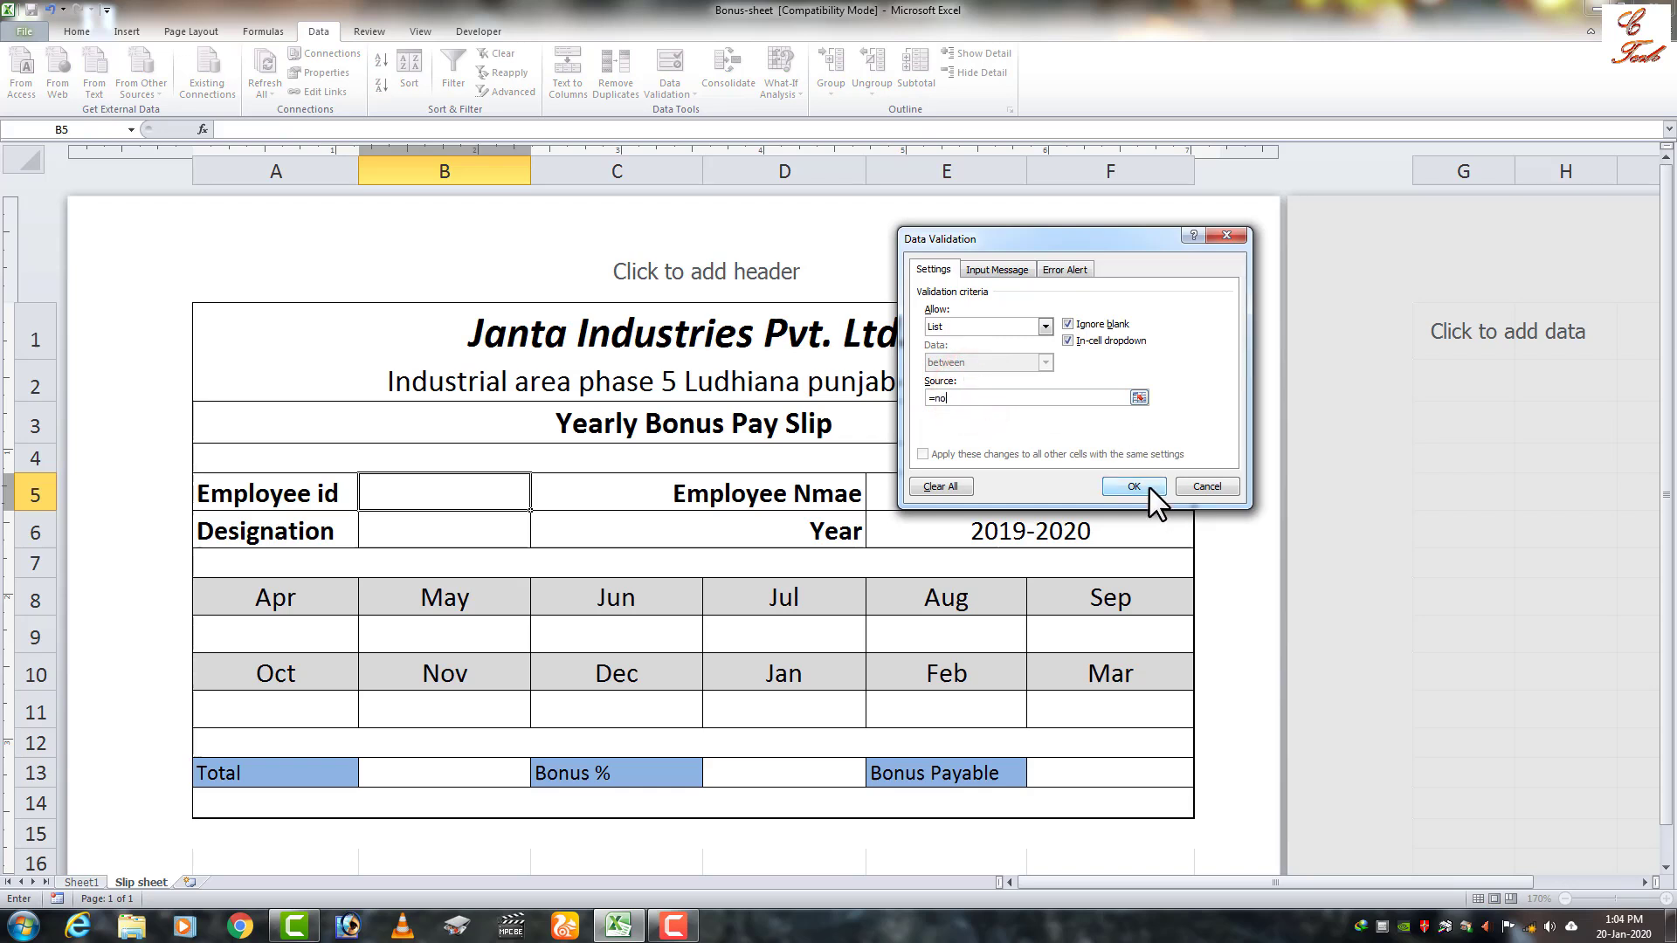
pyautogui.click(1134, 486)
pyautogui.click(537, 501)
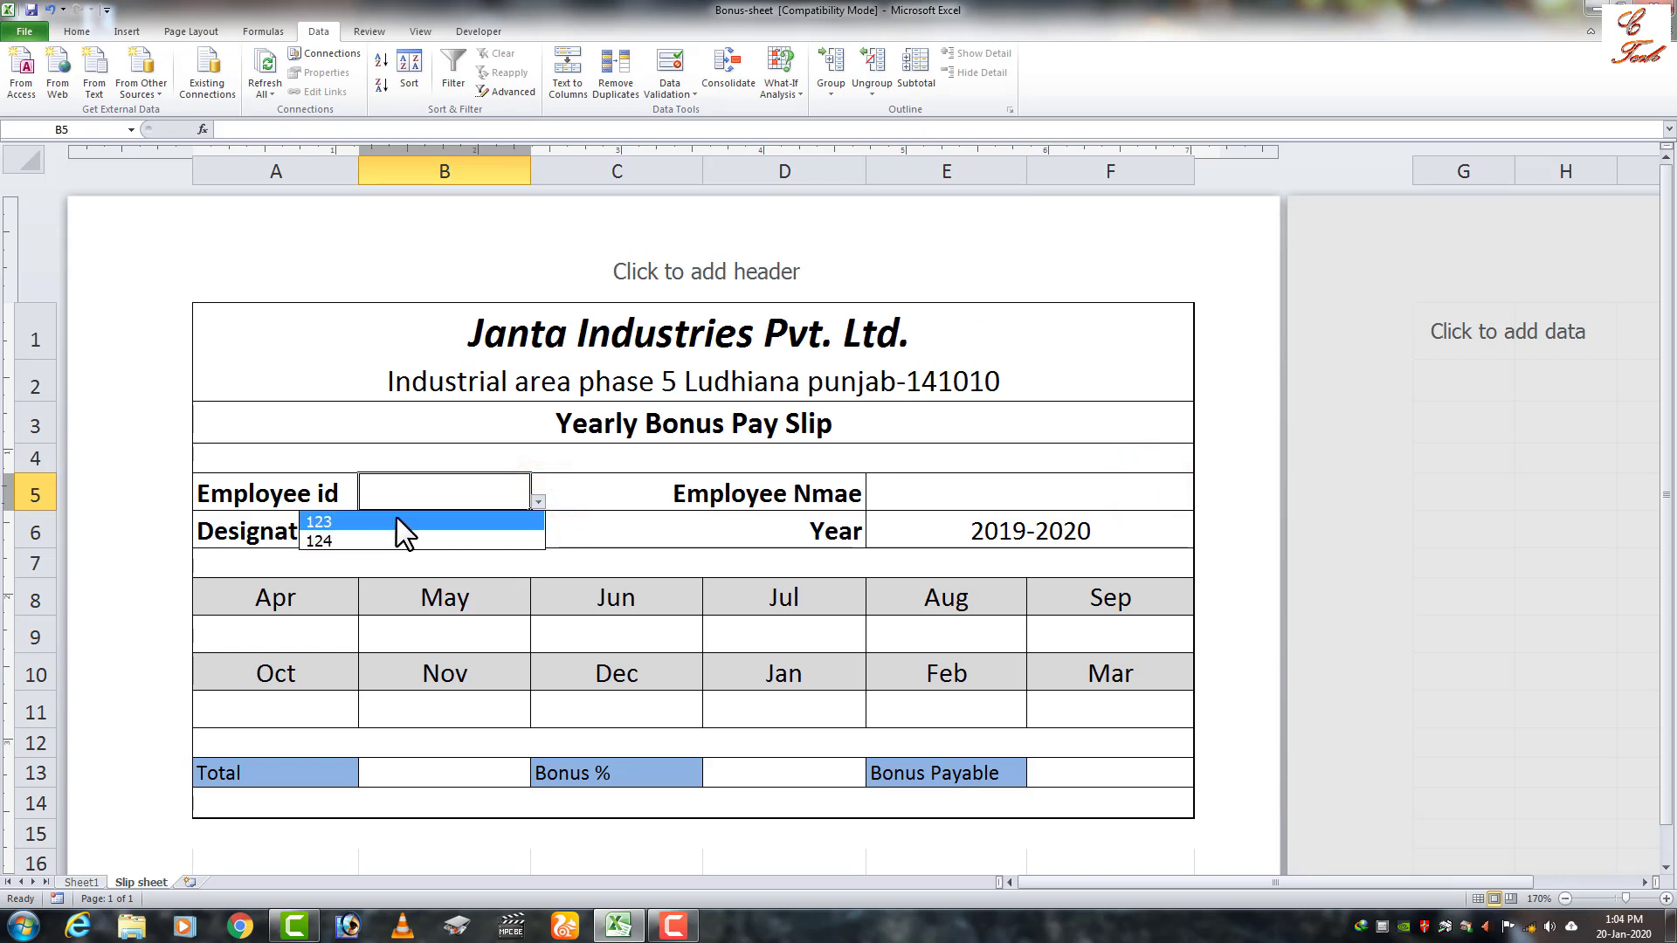
pyautogui.click(456, 479)
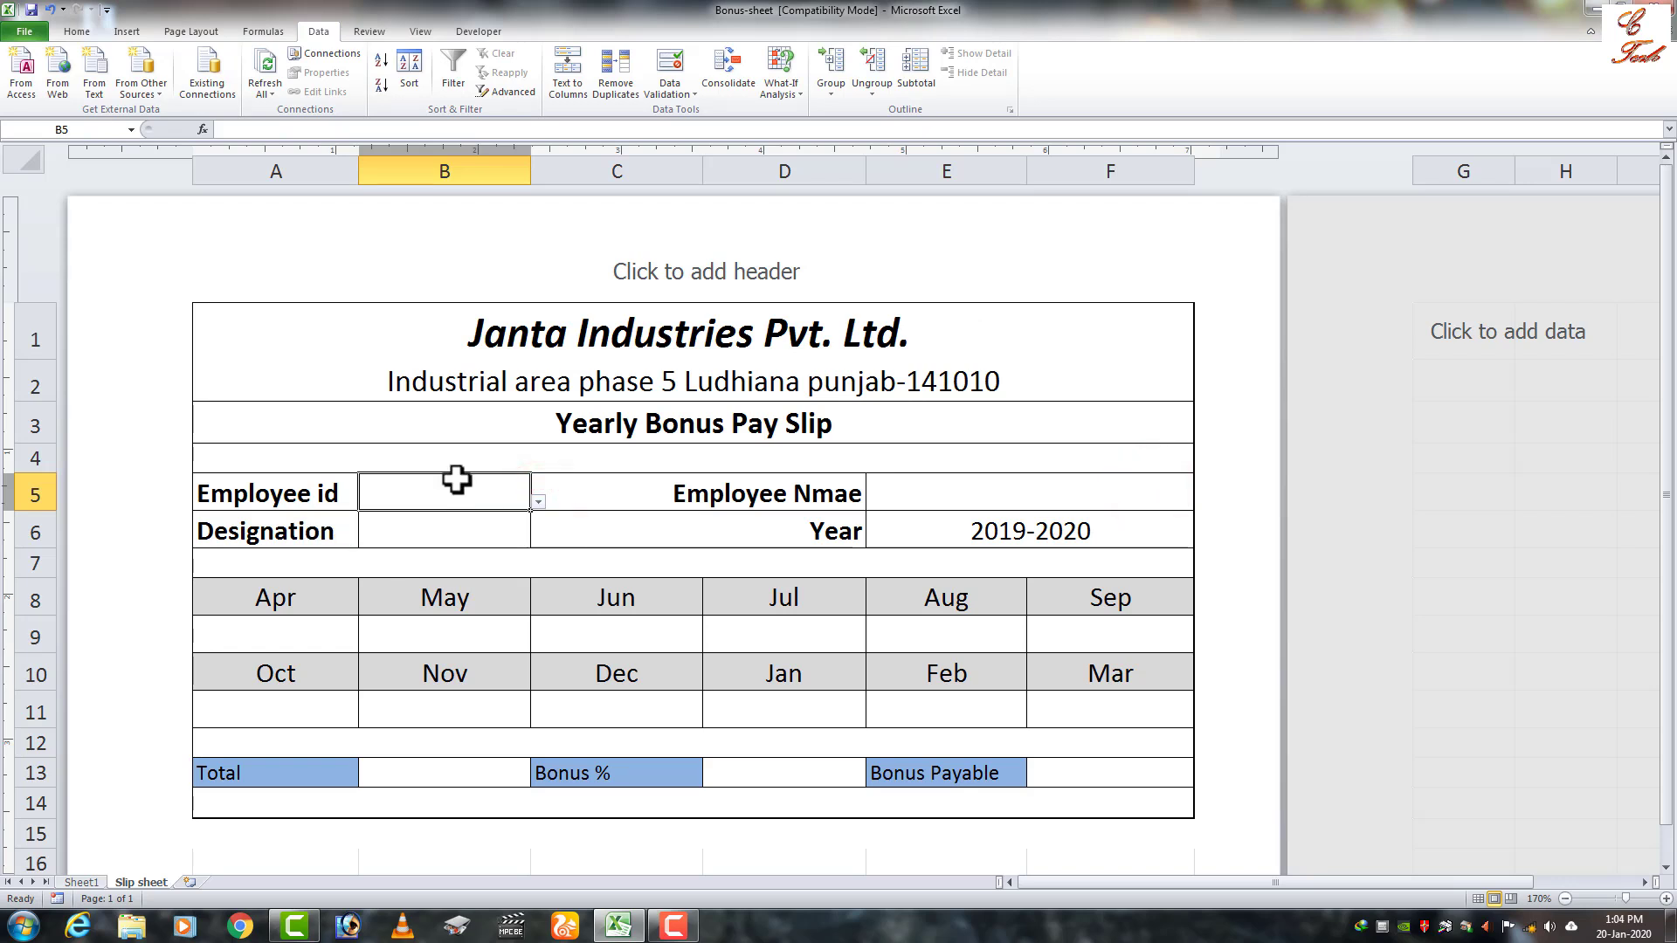
# Choose Employee id 123 from B5's dropdown and select cell E5.
pyautogui.click(904, 500)
pyautogui.click(904, 500)
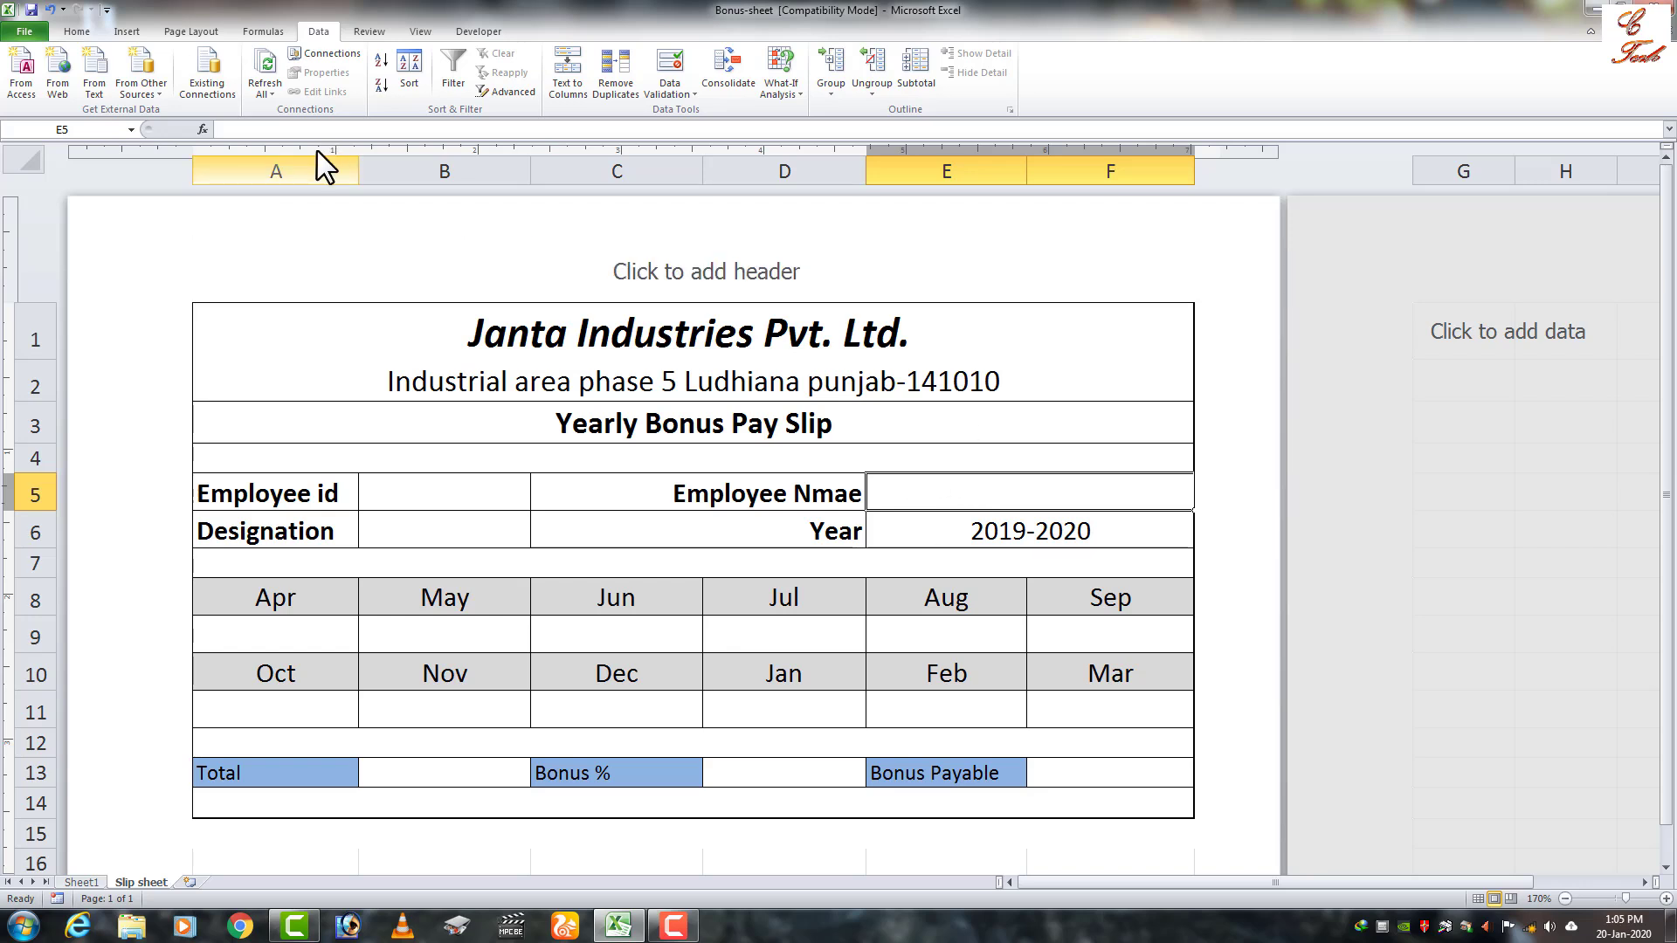
pyautogui.click(524, 498)
pyautogui.click(538, 501)
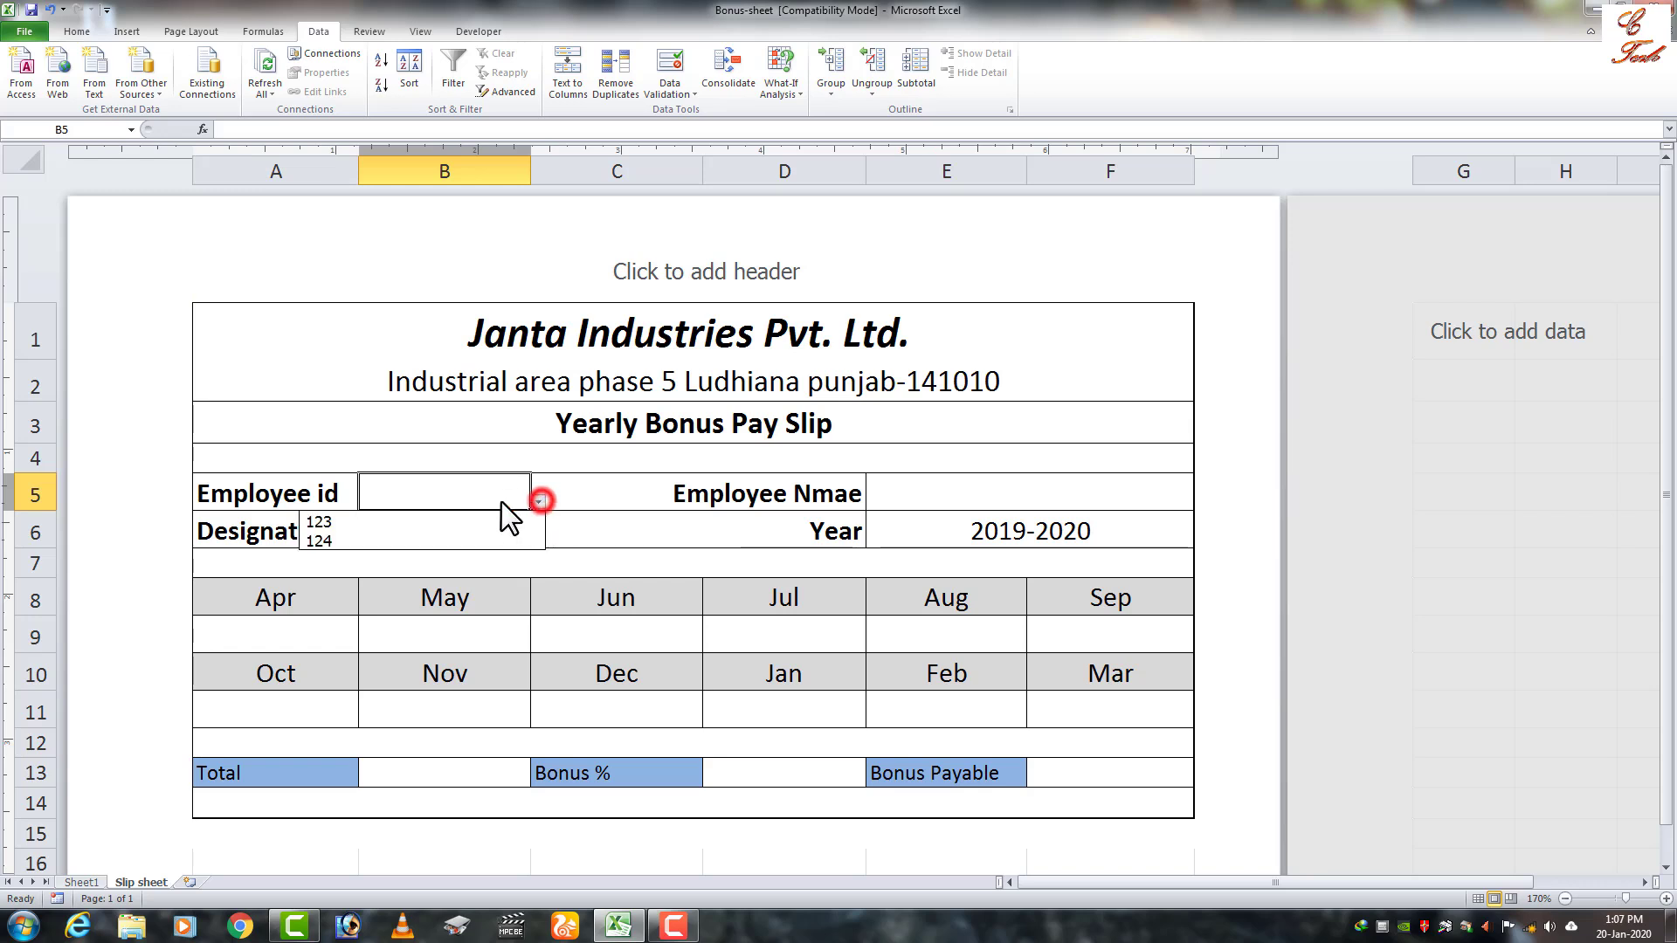
pyautogui.click(349, 523)
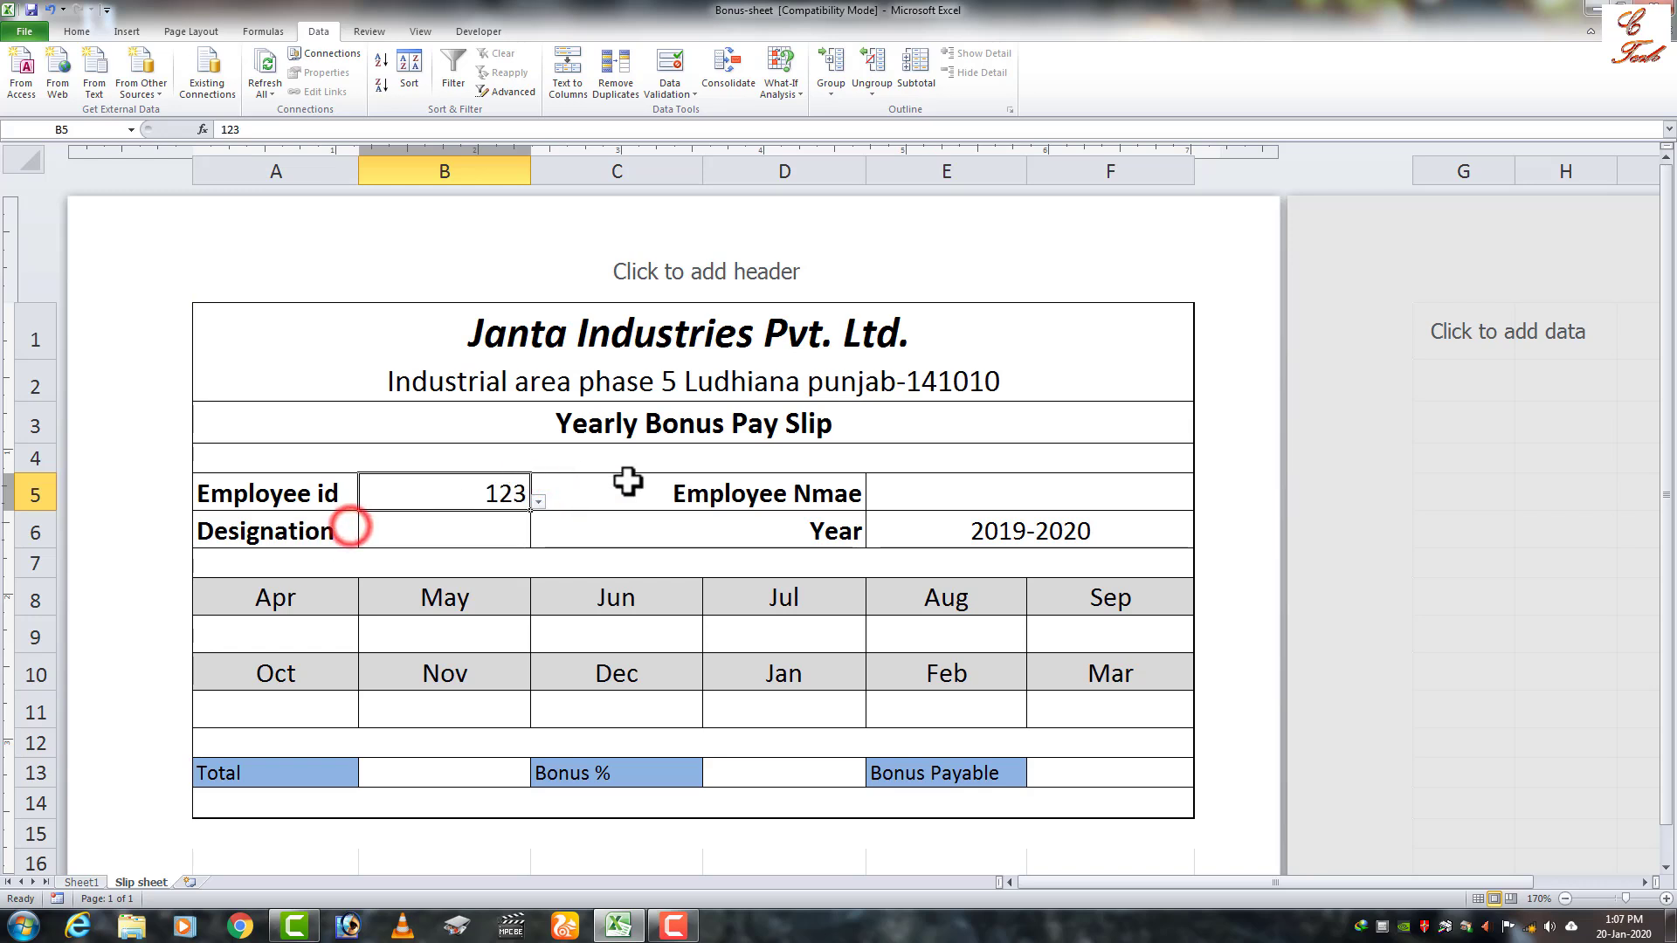
pyautogui.click(900, 496)
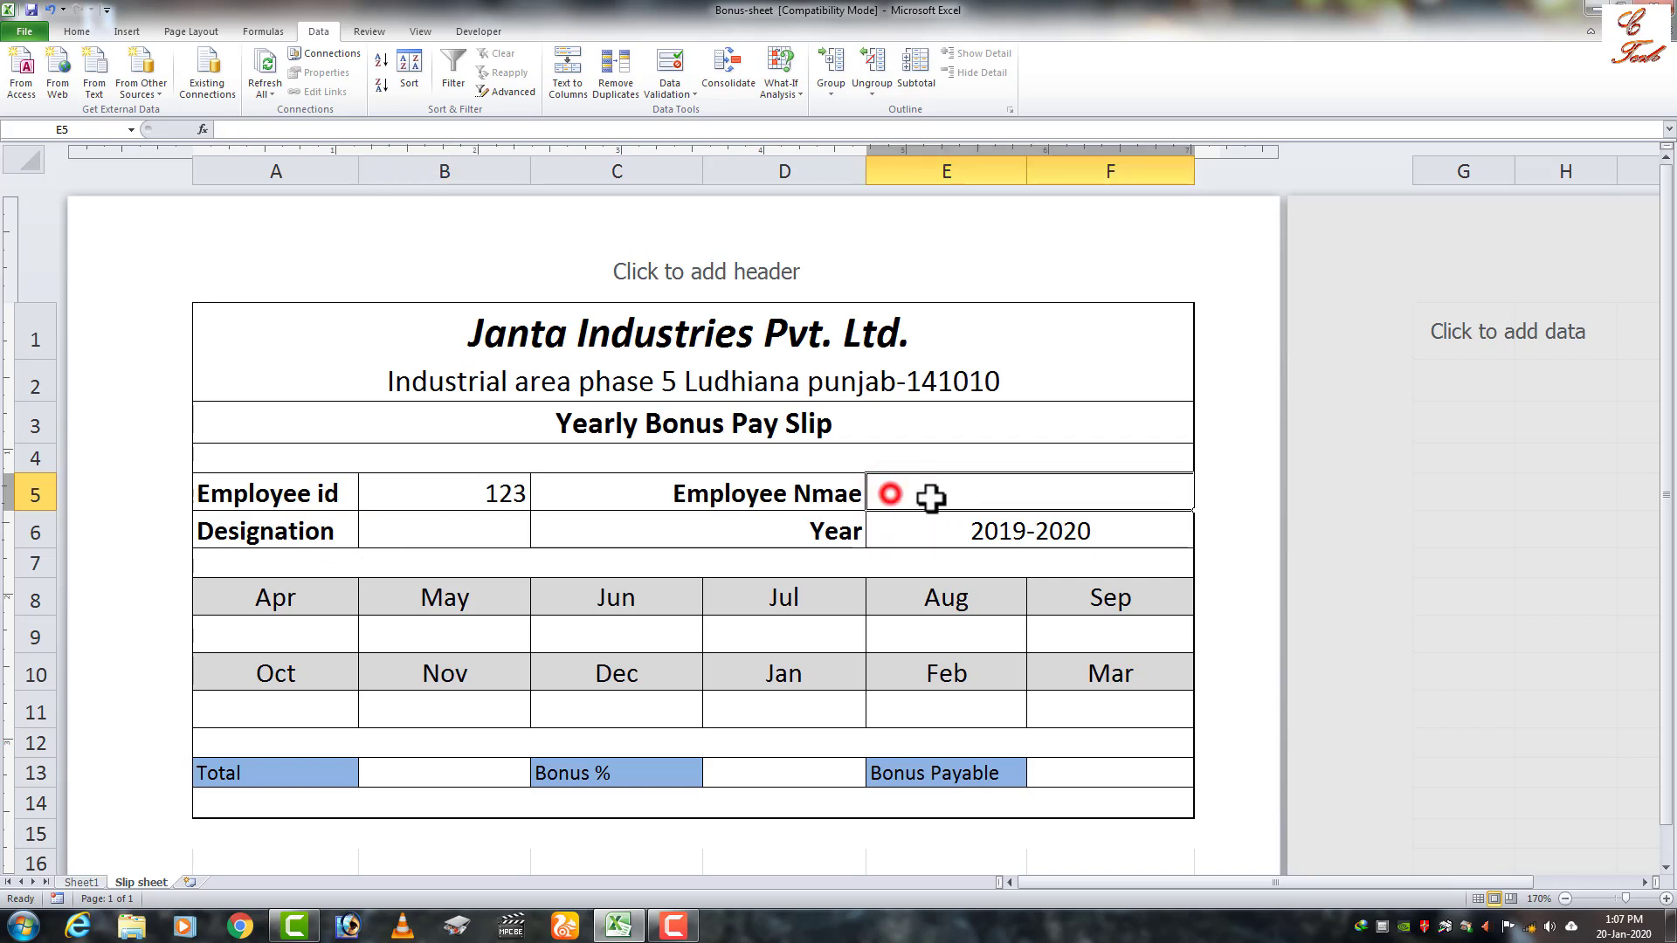
# In E5, enter a VLOOKUP of B5 against Sheet1!B3:U31 returning column 2.
pyautogui.click(321, 131)
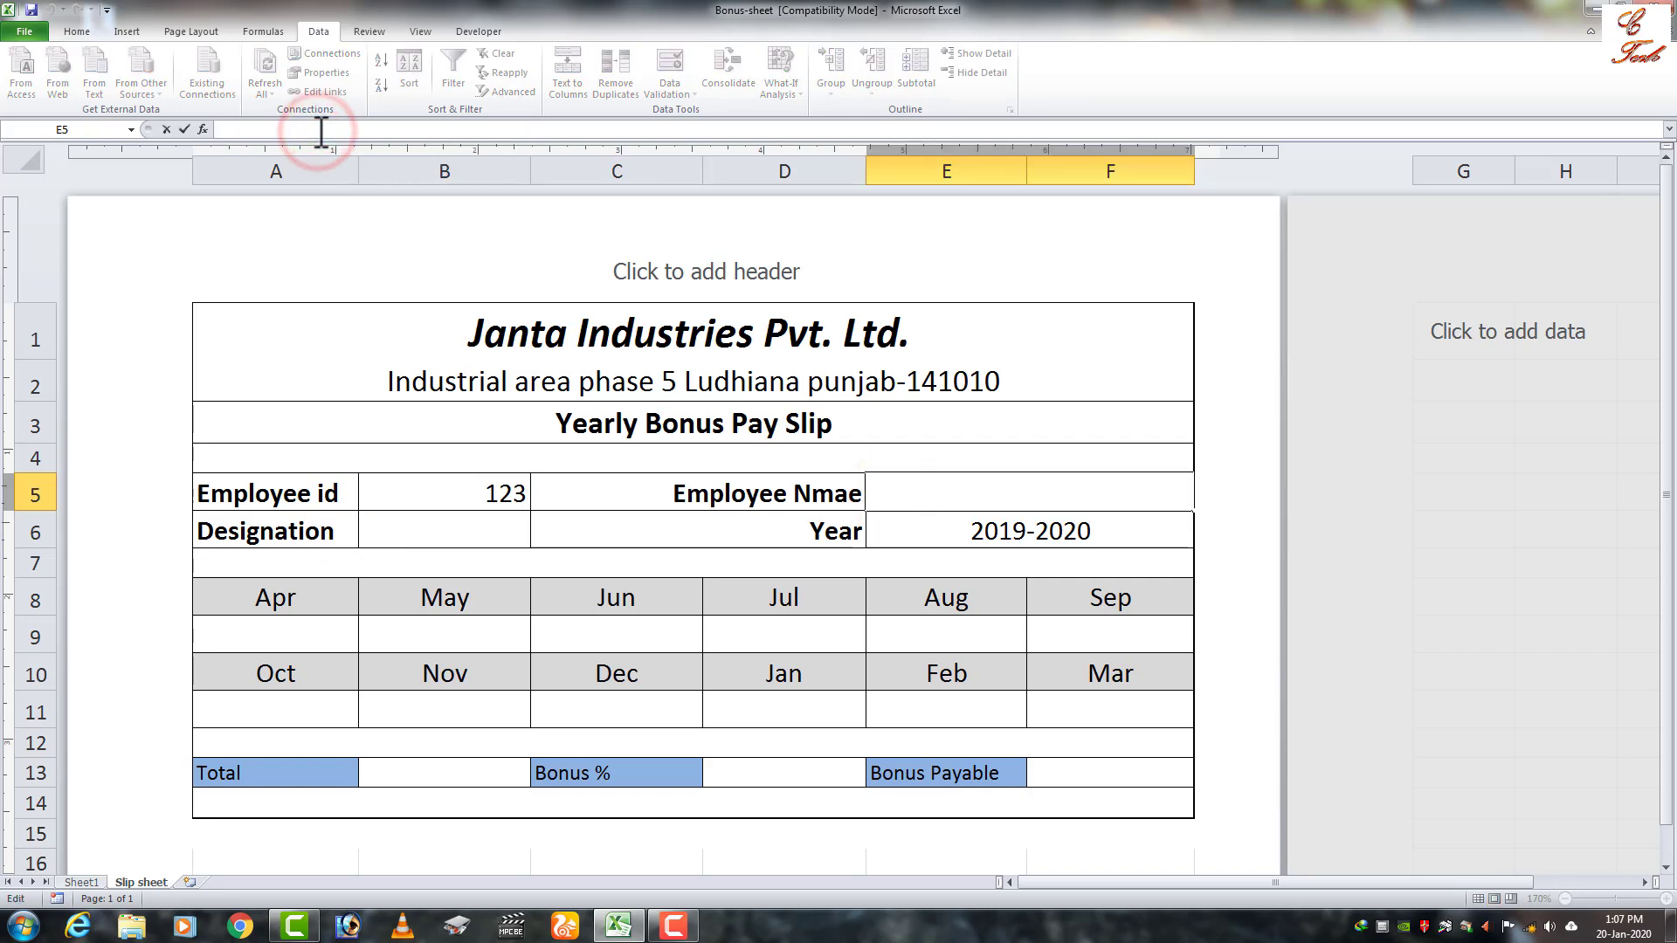
pyautogui.write('=vlookup')
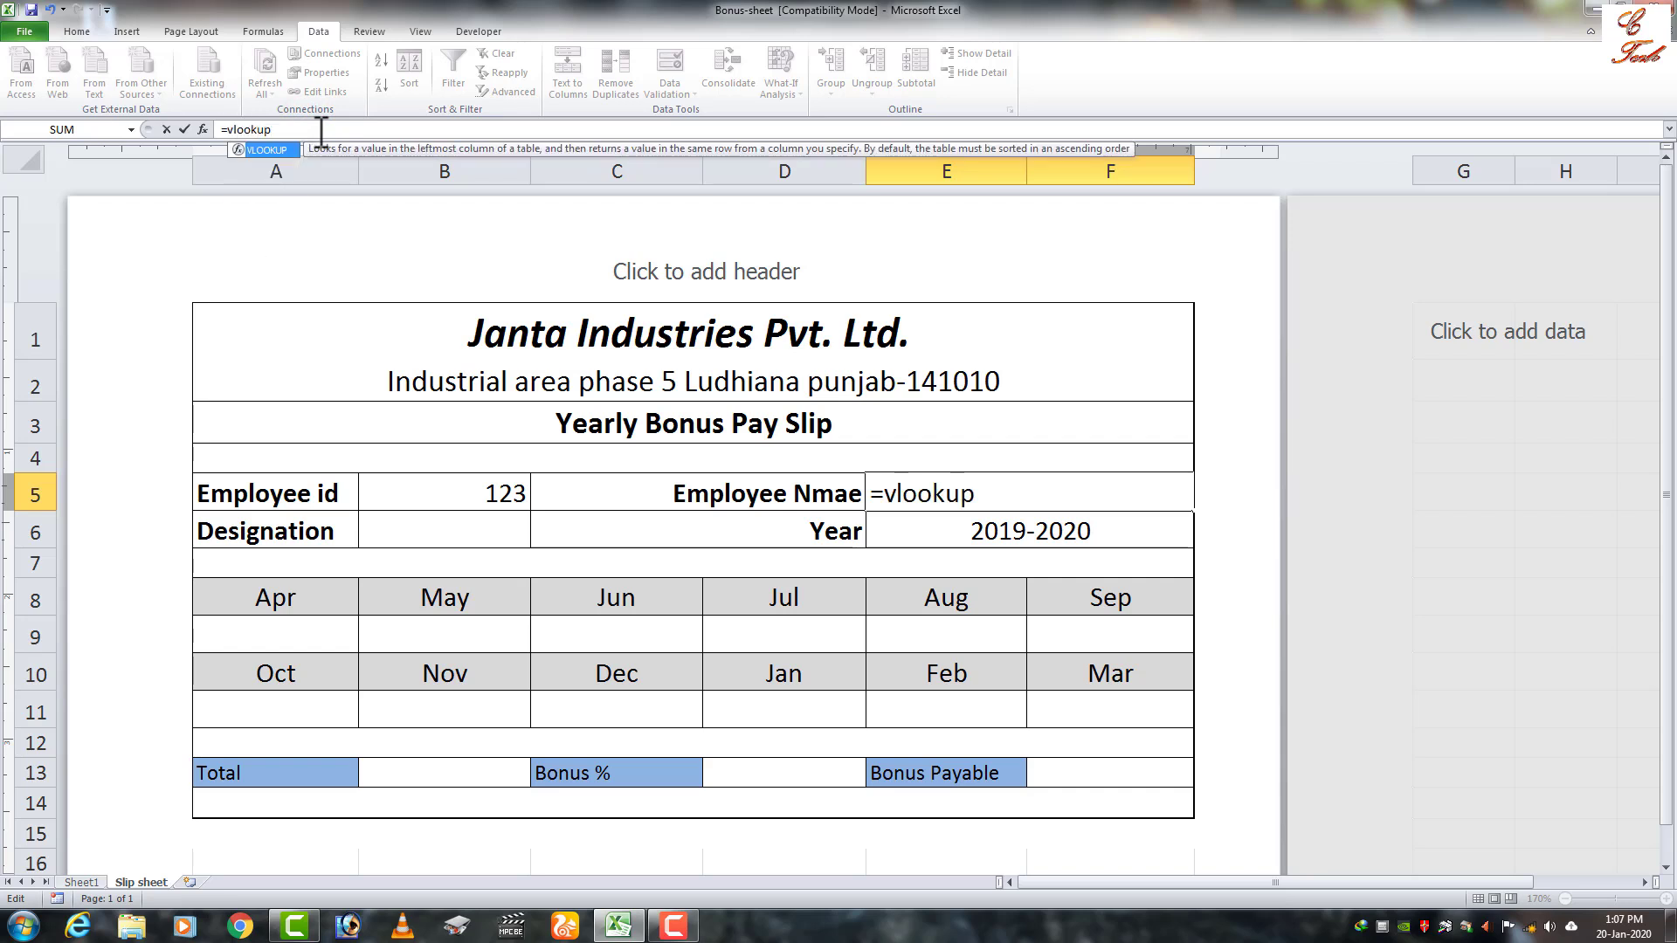
pyautogui.write('(')
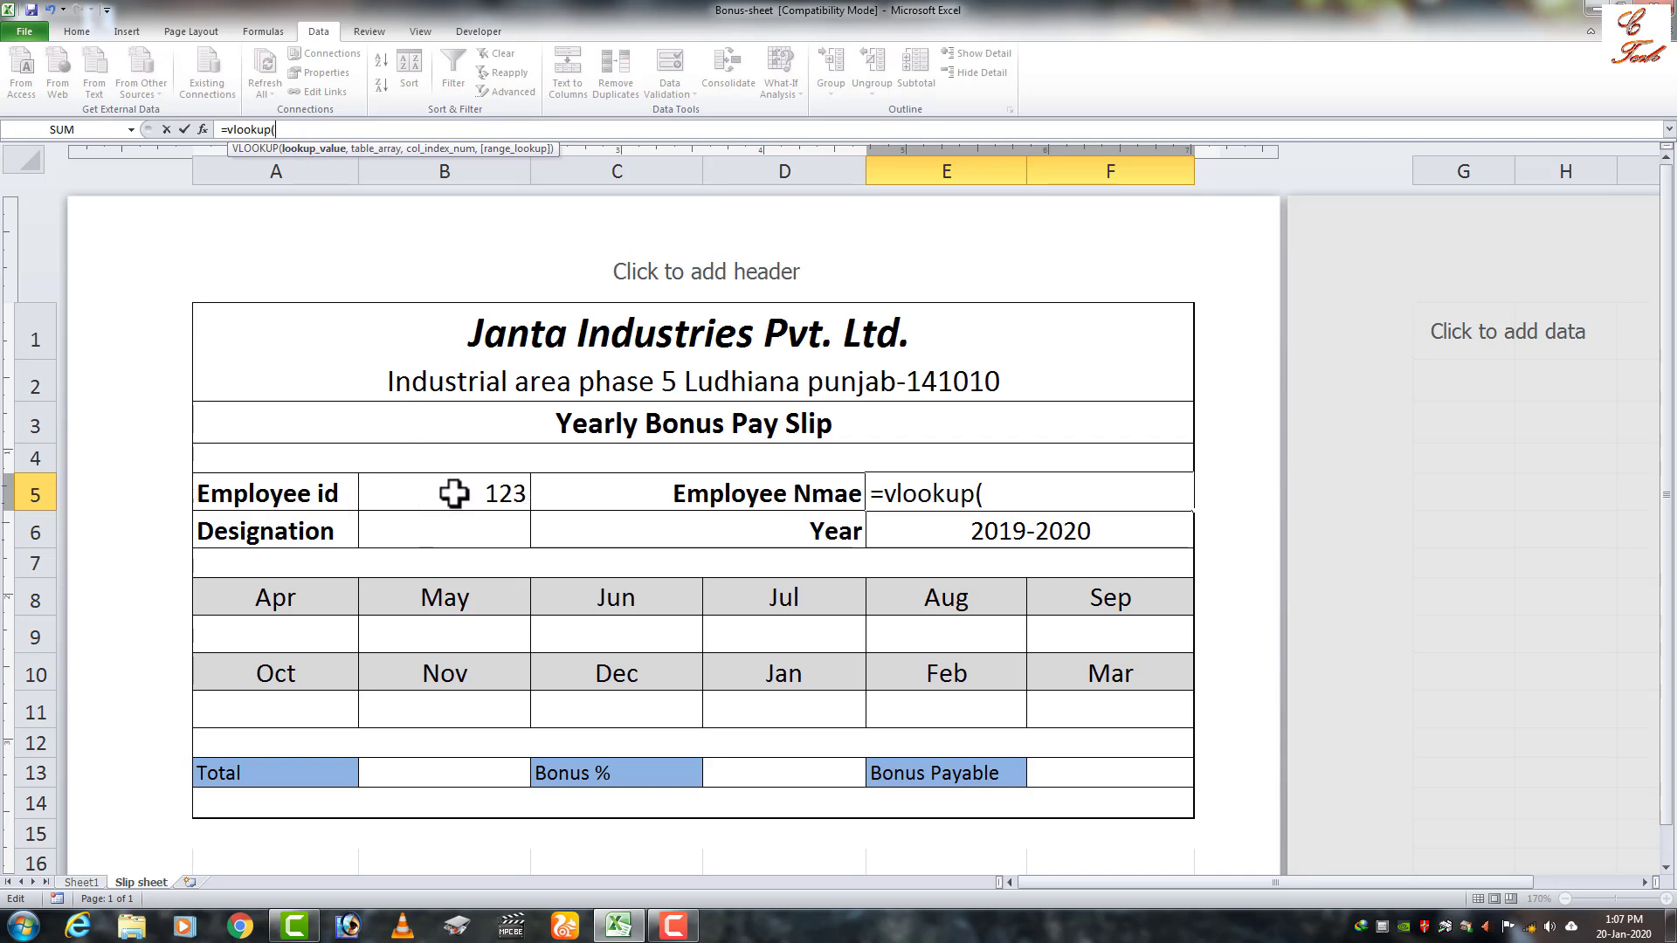
pyautogui.click(447, 495)
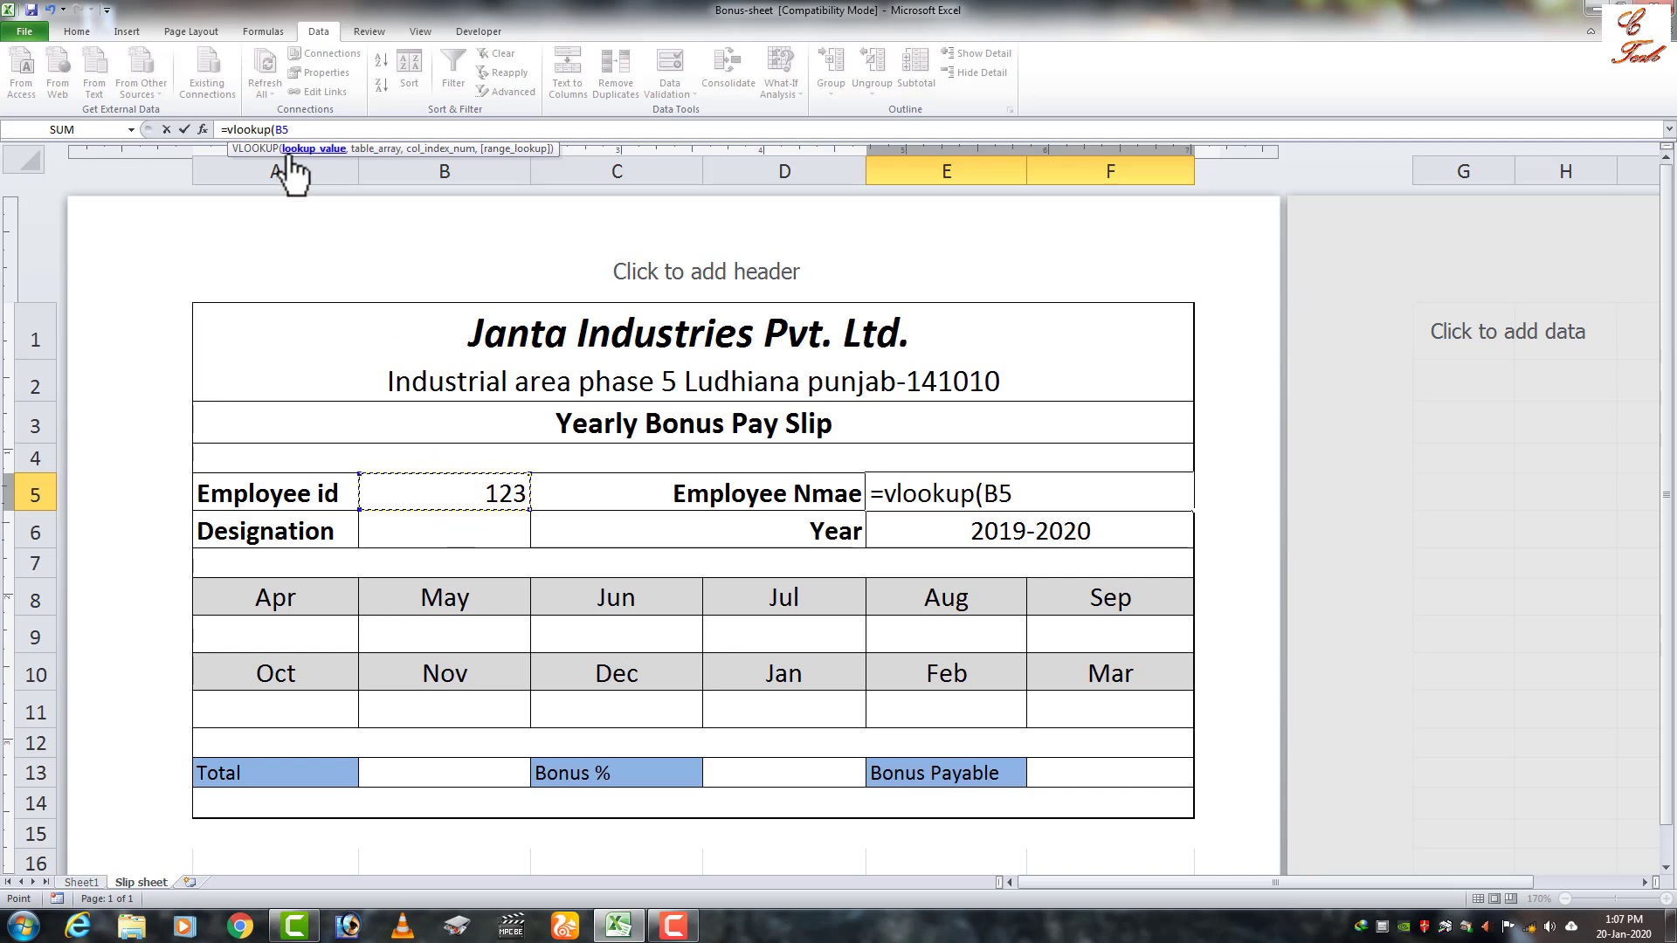
pyautogui.write(',')
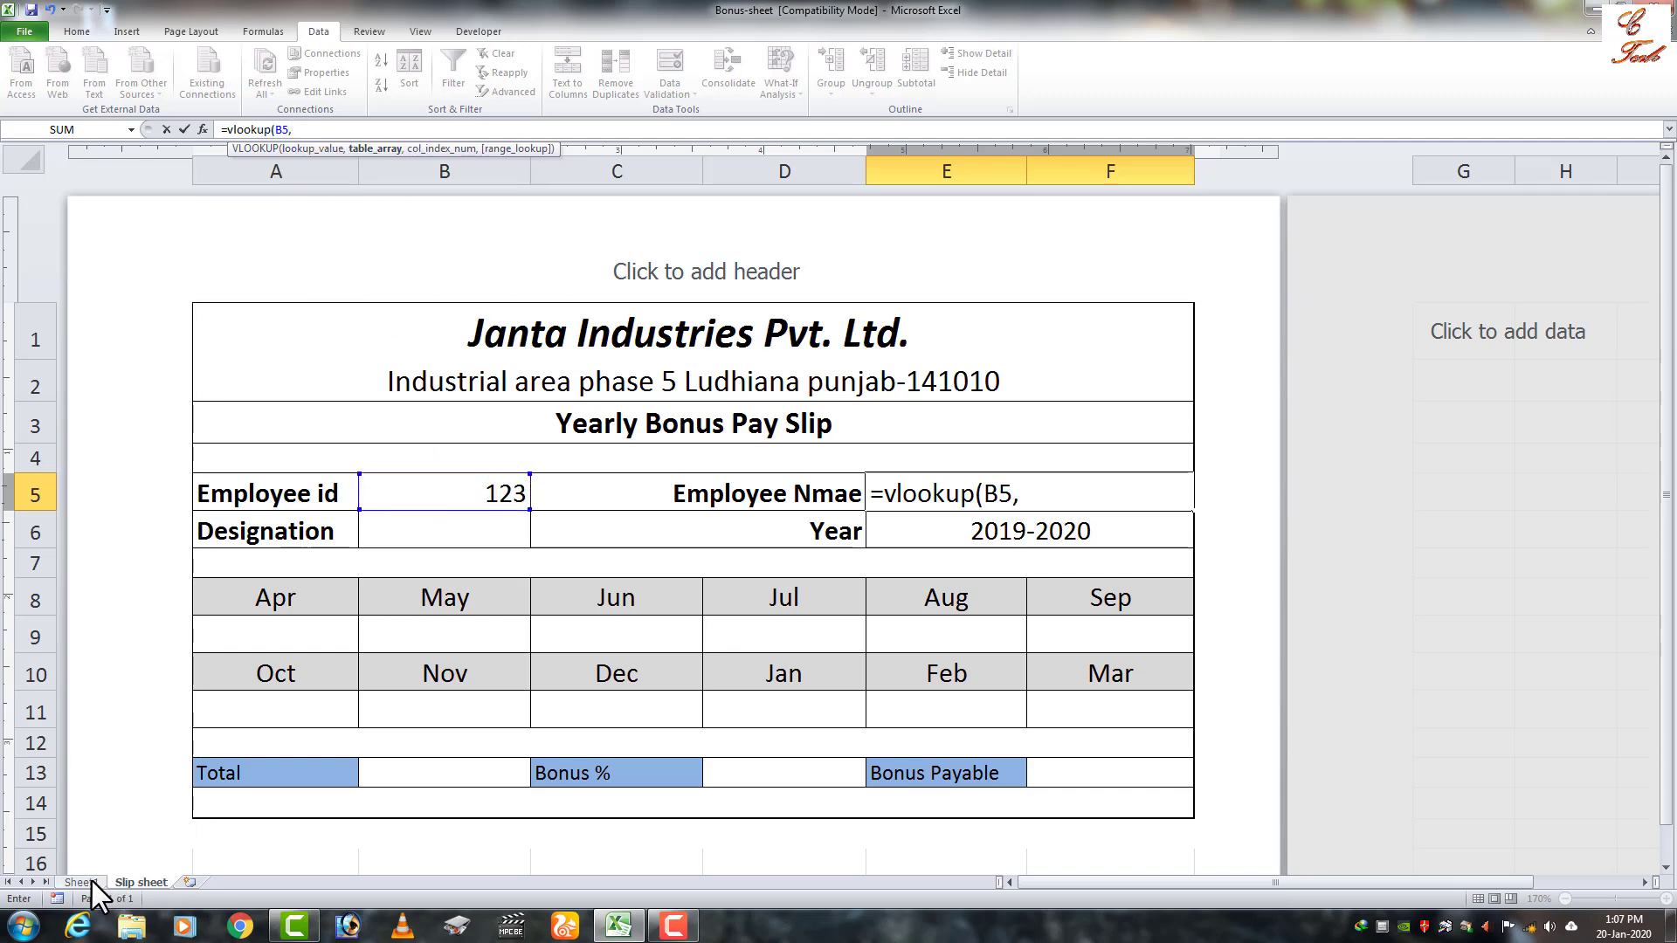
pyautogui.click(92, 882)
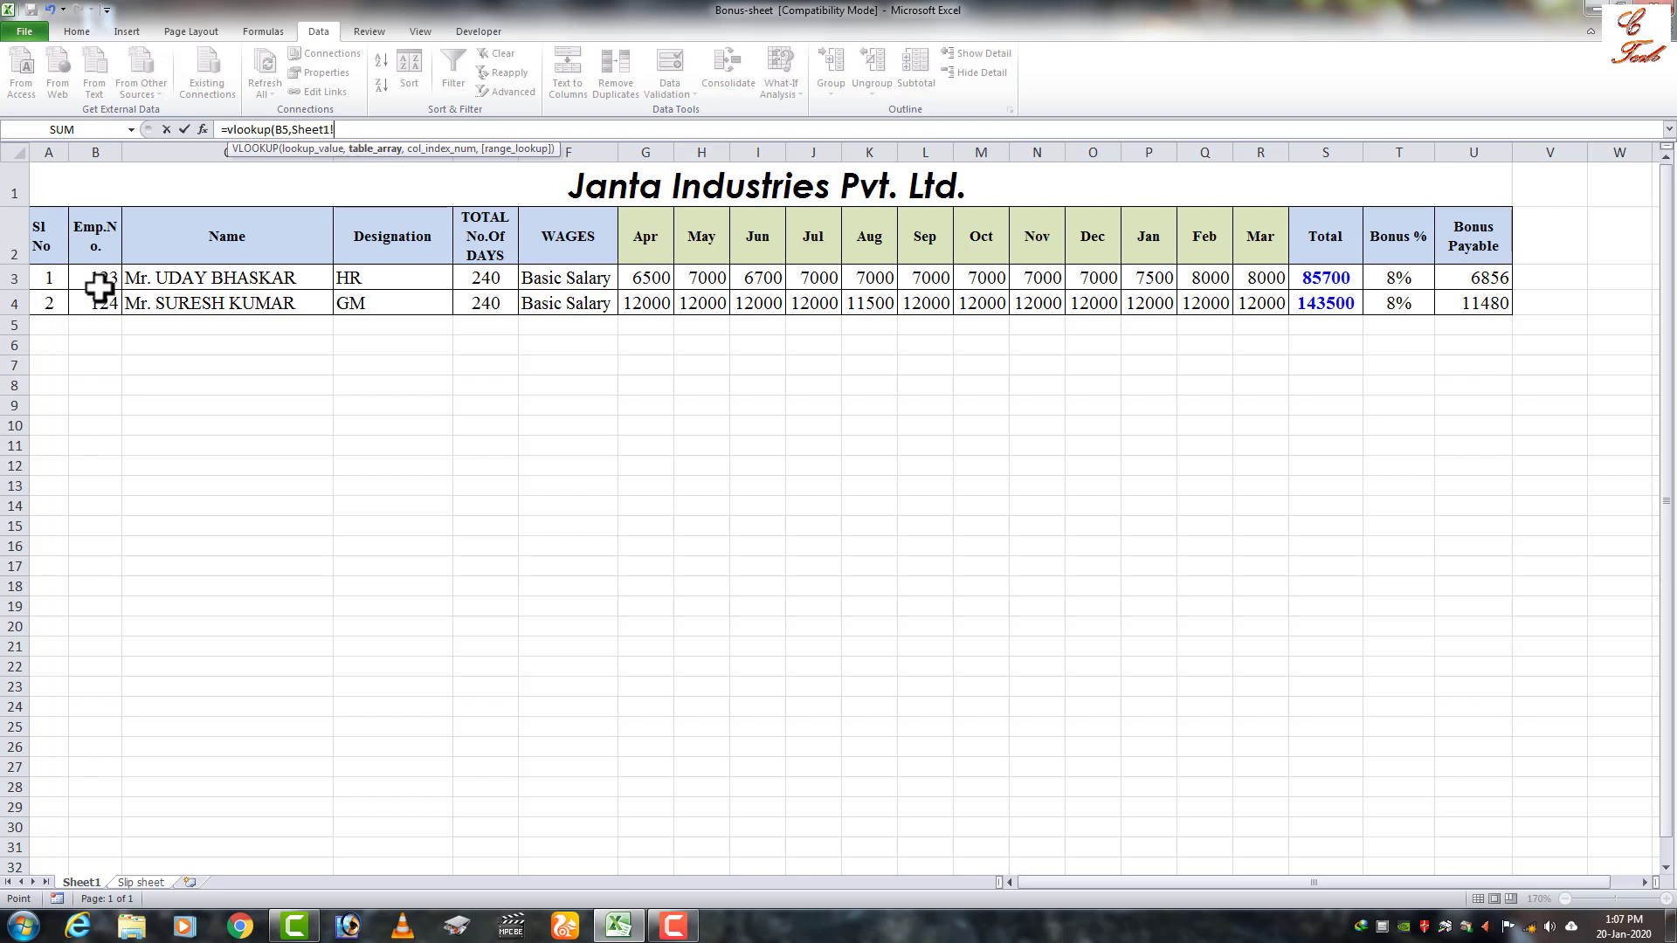
pyautogui.moveTo(85, 278); pyautogui.dragTo(1343, 304)
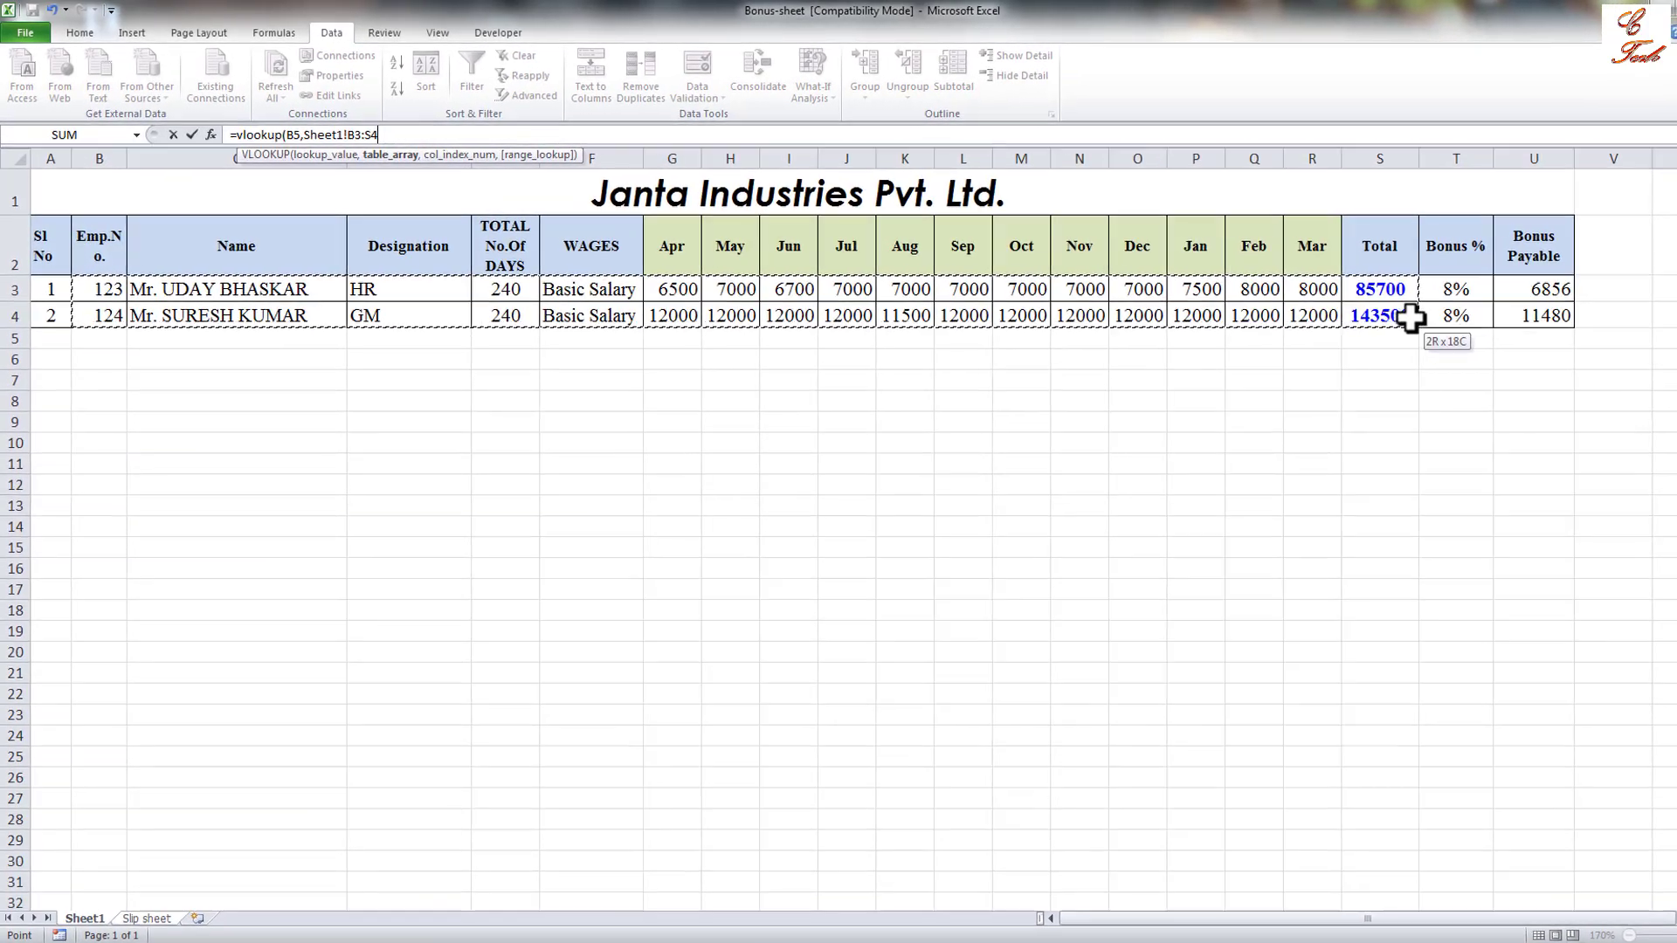
pyautogui.moveTo(1343, 303)
pyautogui.mouseDown()
pyautogui.moveTo(1475, 615)
pyautogui.moveTo(1523, 812)
pyautogui.moveTo(1521, 898)
pyautogui.mouseUp()
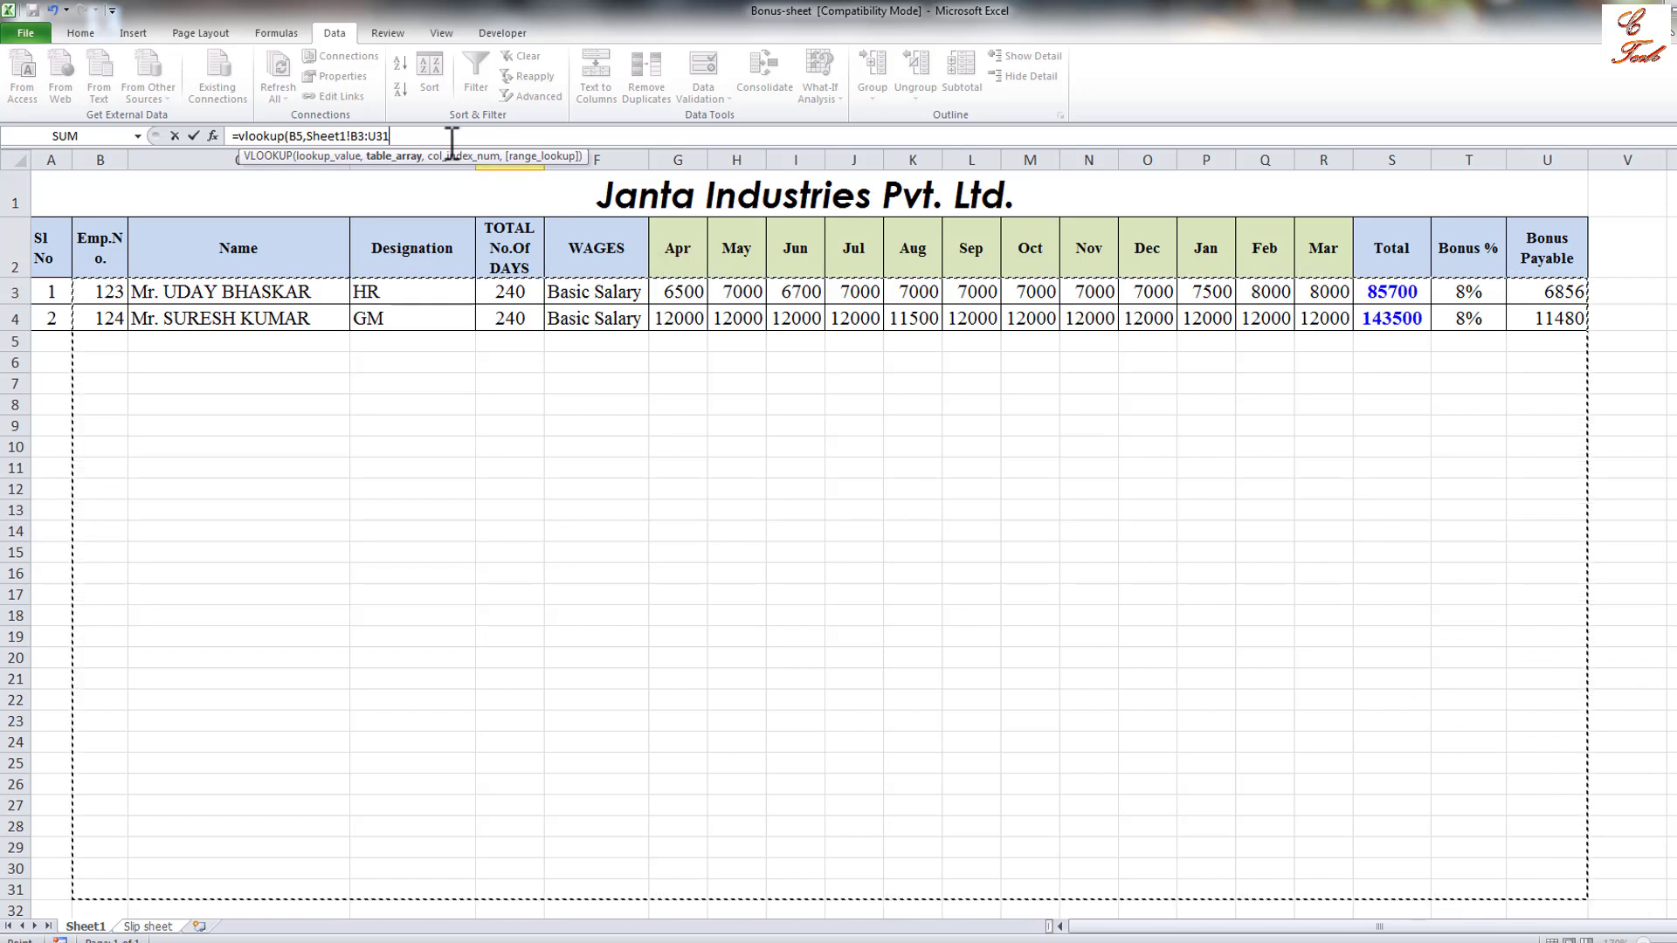
pyautogui.write(',')
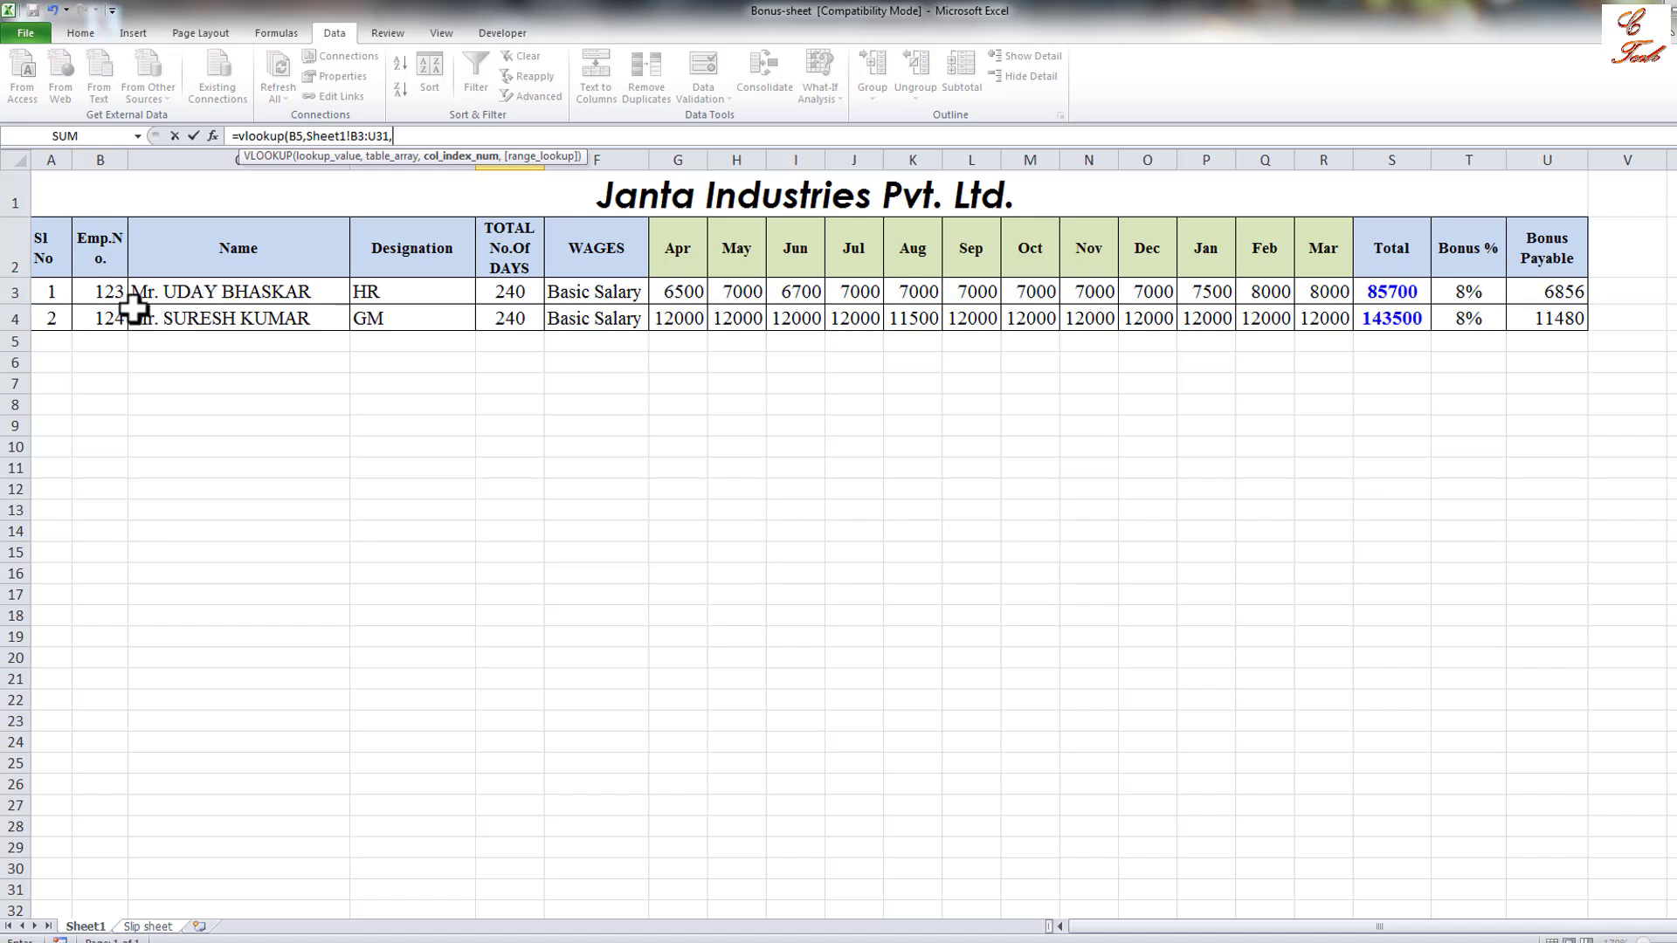
pyautogui.write('2')
pyautogui.write(',0')
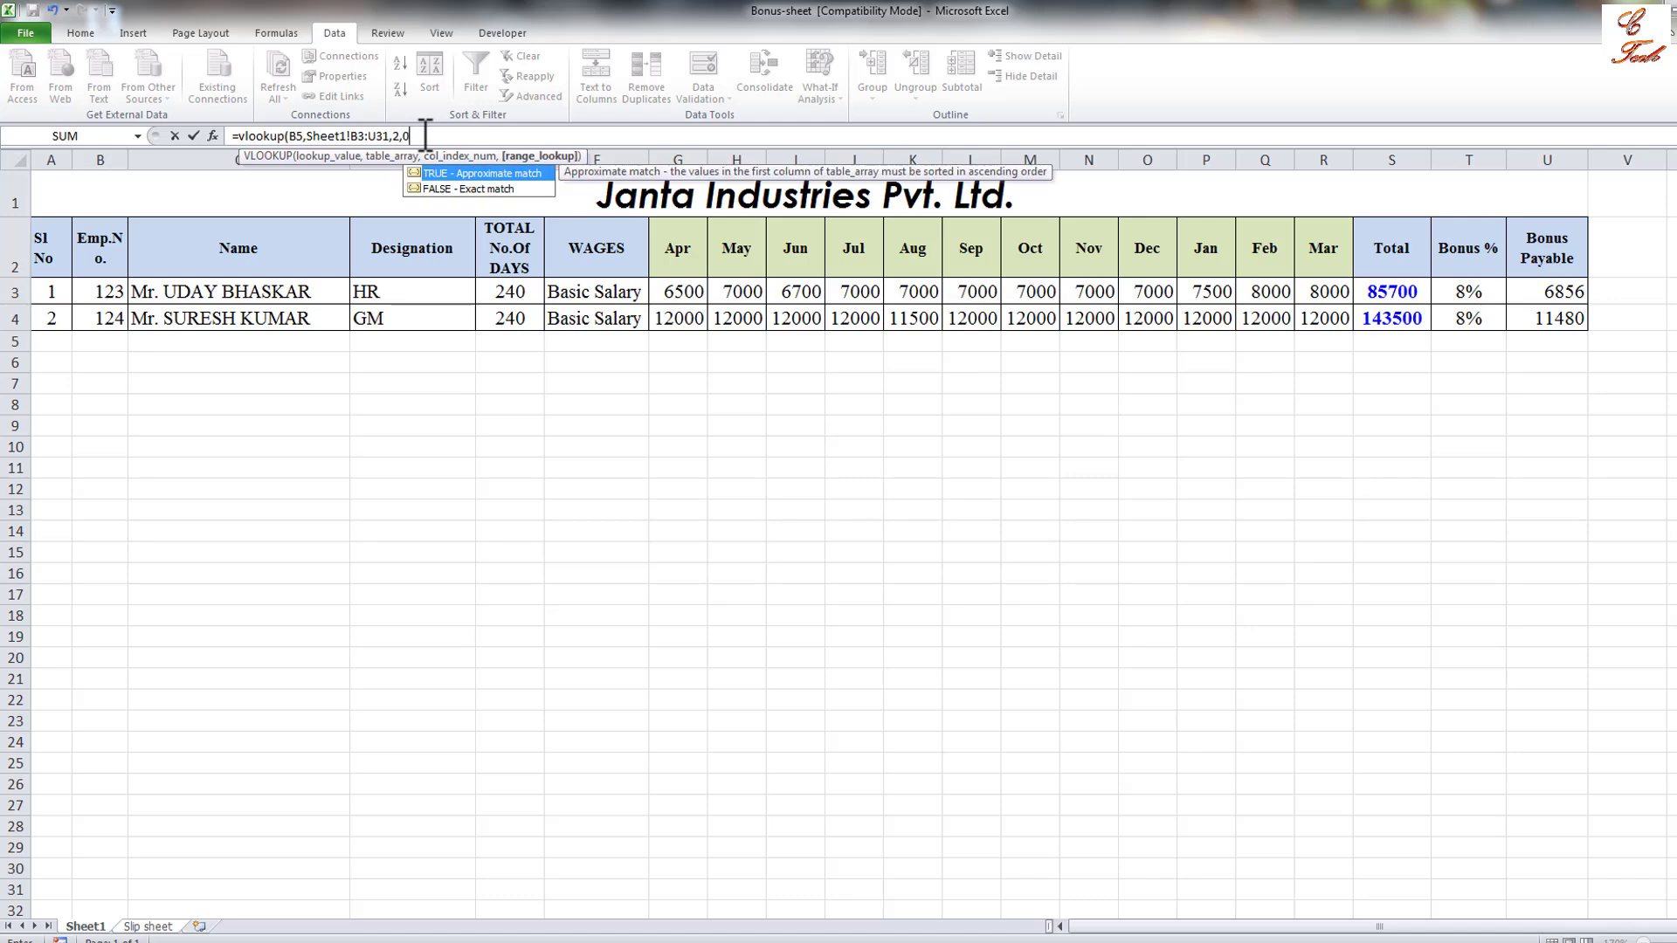
pyautogui.write(')')
pyautogui.press('Return')
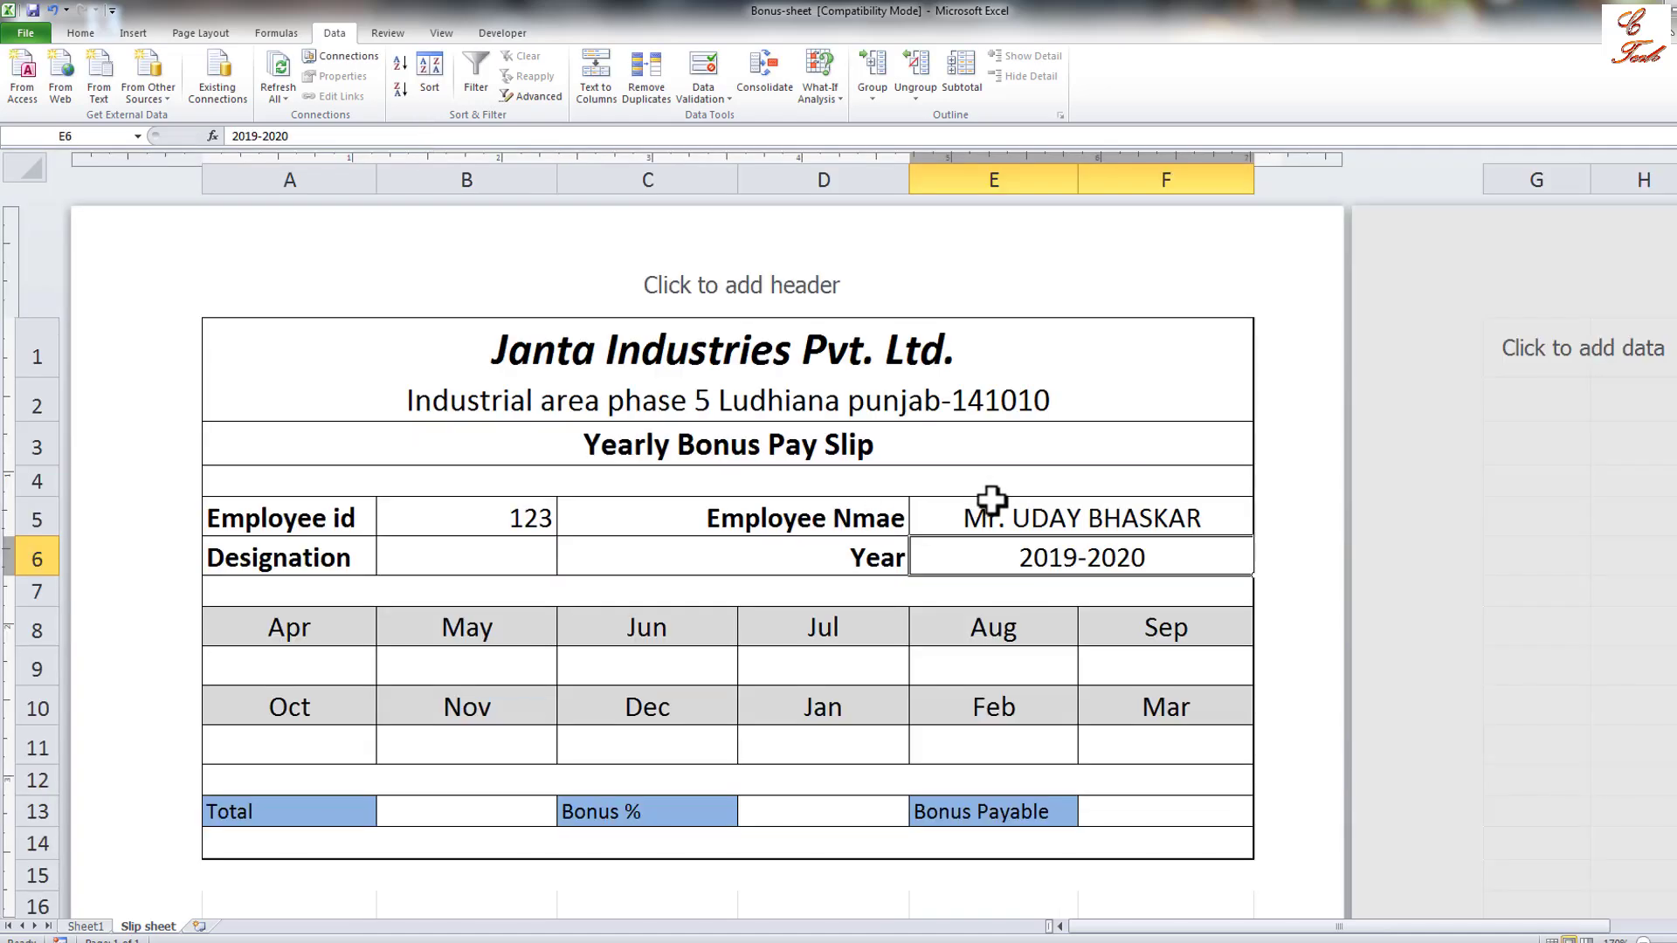
pyautogui.click(992, 501)
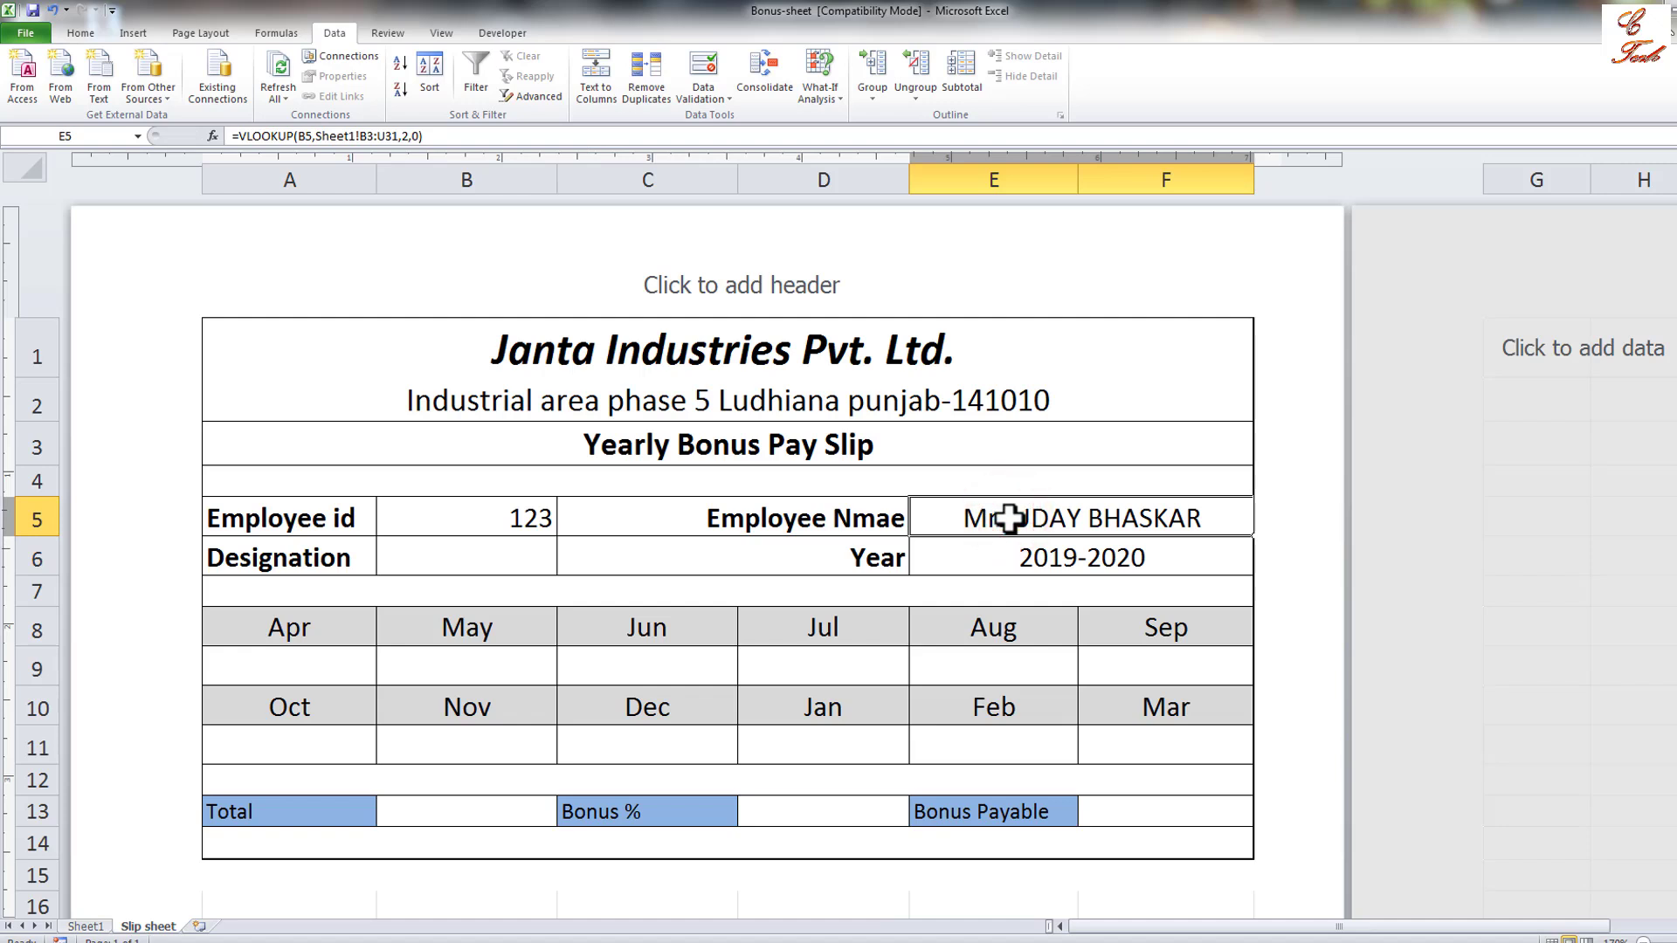
# Switch Employee id to 124 to test the name lookup, then back to 123.
pyautogui.click(495, 515)
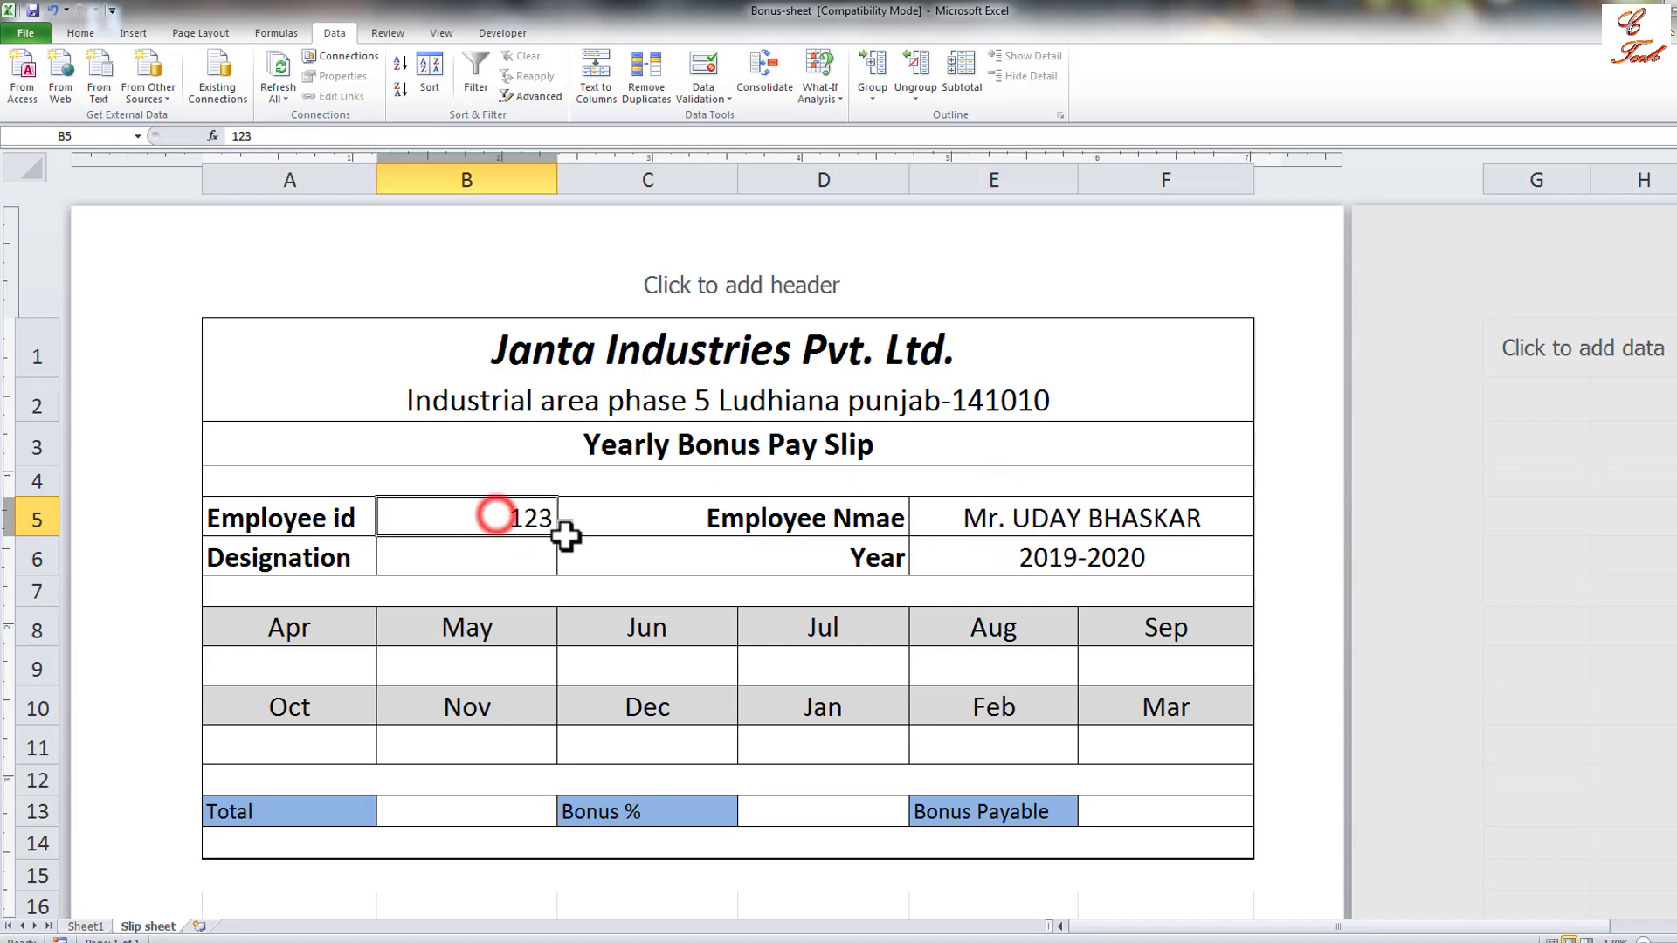
pyautogui.click(565, 526)
pyautogui.click(484, 563)
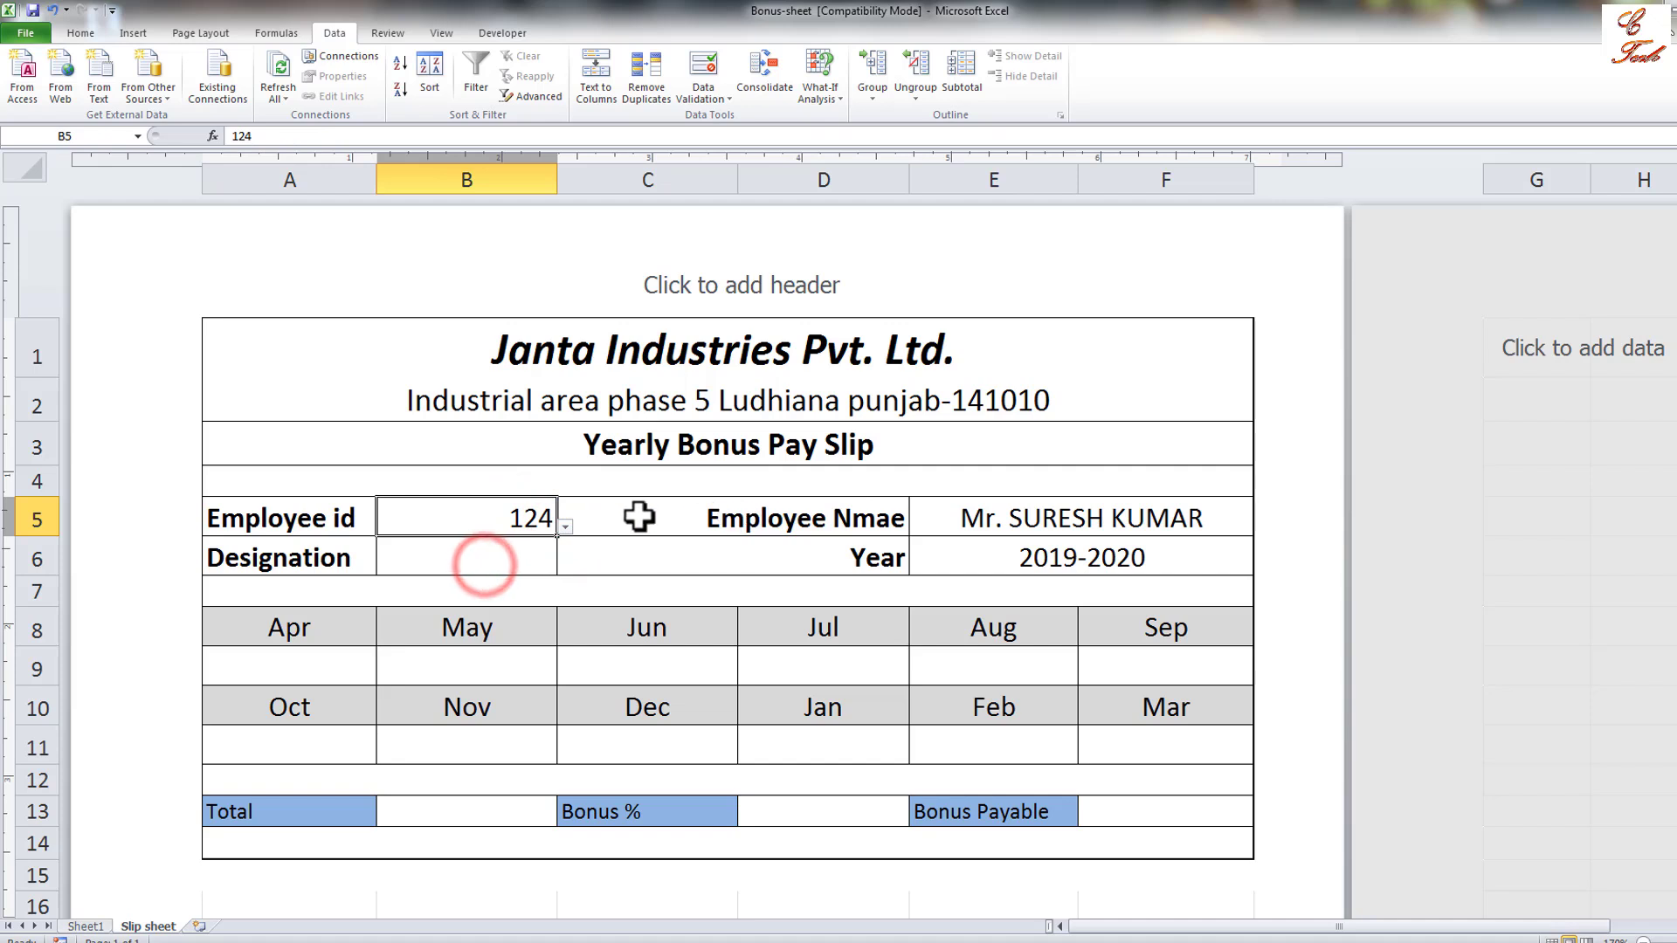
pyautogui.click(565, 527)
pyautogui.click(509, 546)
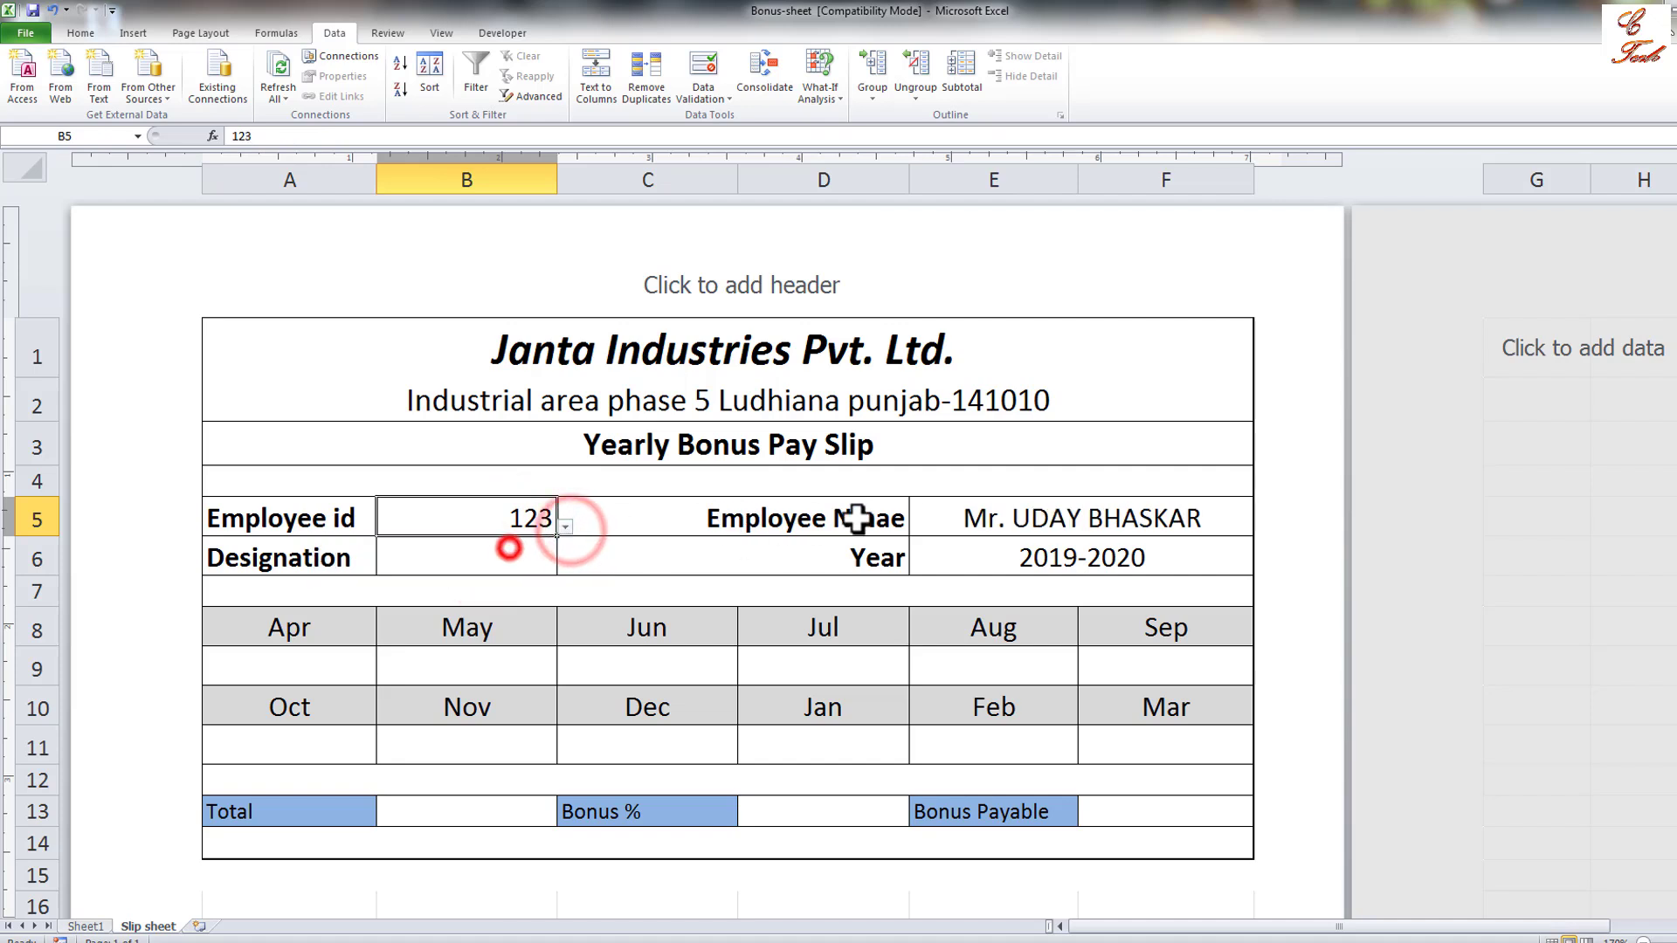
# Copy the E5 lookup formula text from the formula bar.
pyautogui.click(997, 520)
pyautogui.moveTo(436, 137); pyautogui.dragTo(239, 150)
pyautogui.hotkey('ctrl', 'c')
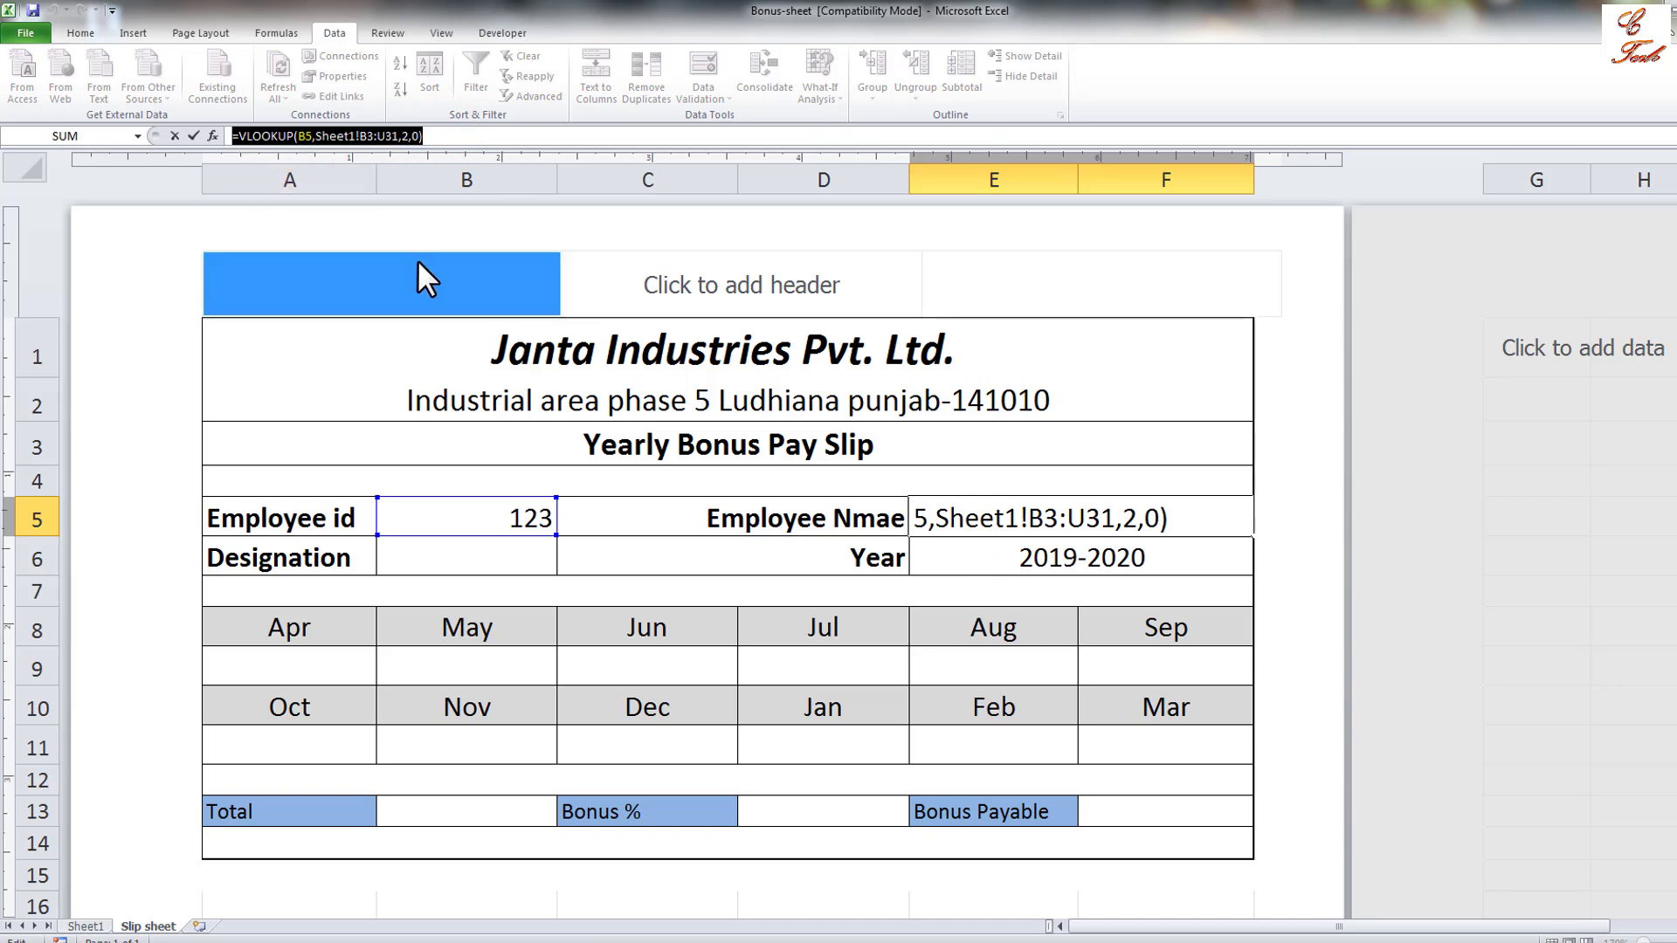
pyautogui.press('Escape')
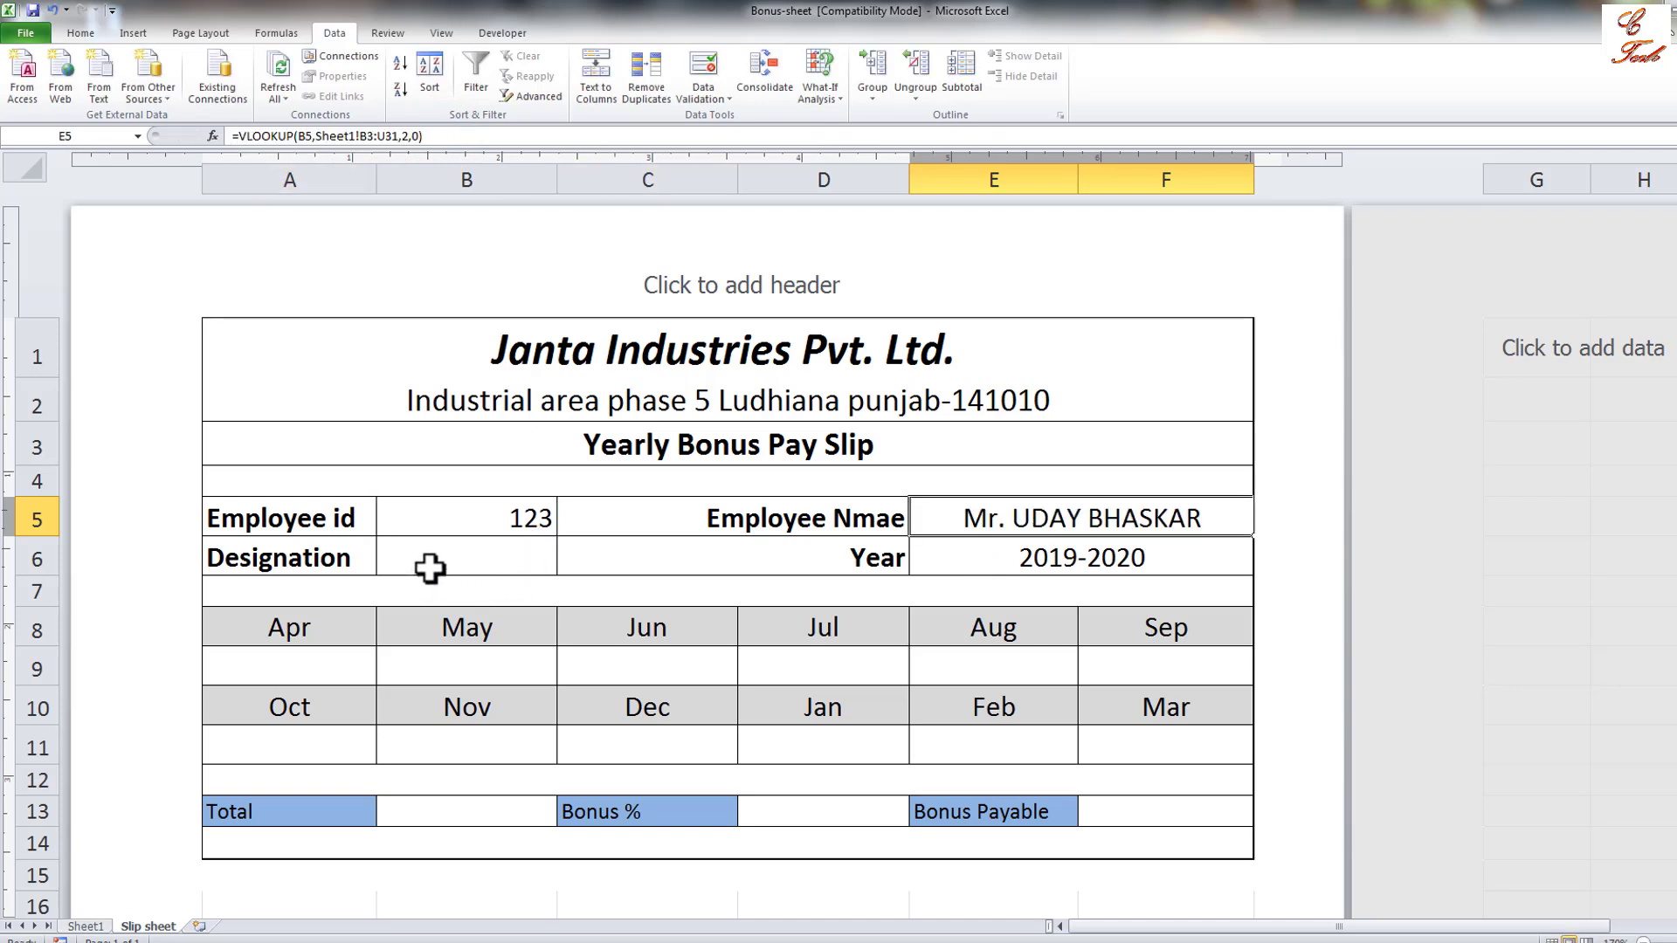
pyautogui.click(437, 560)
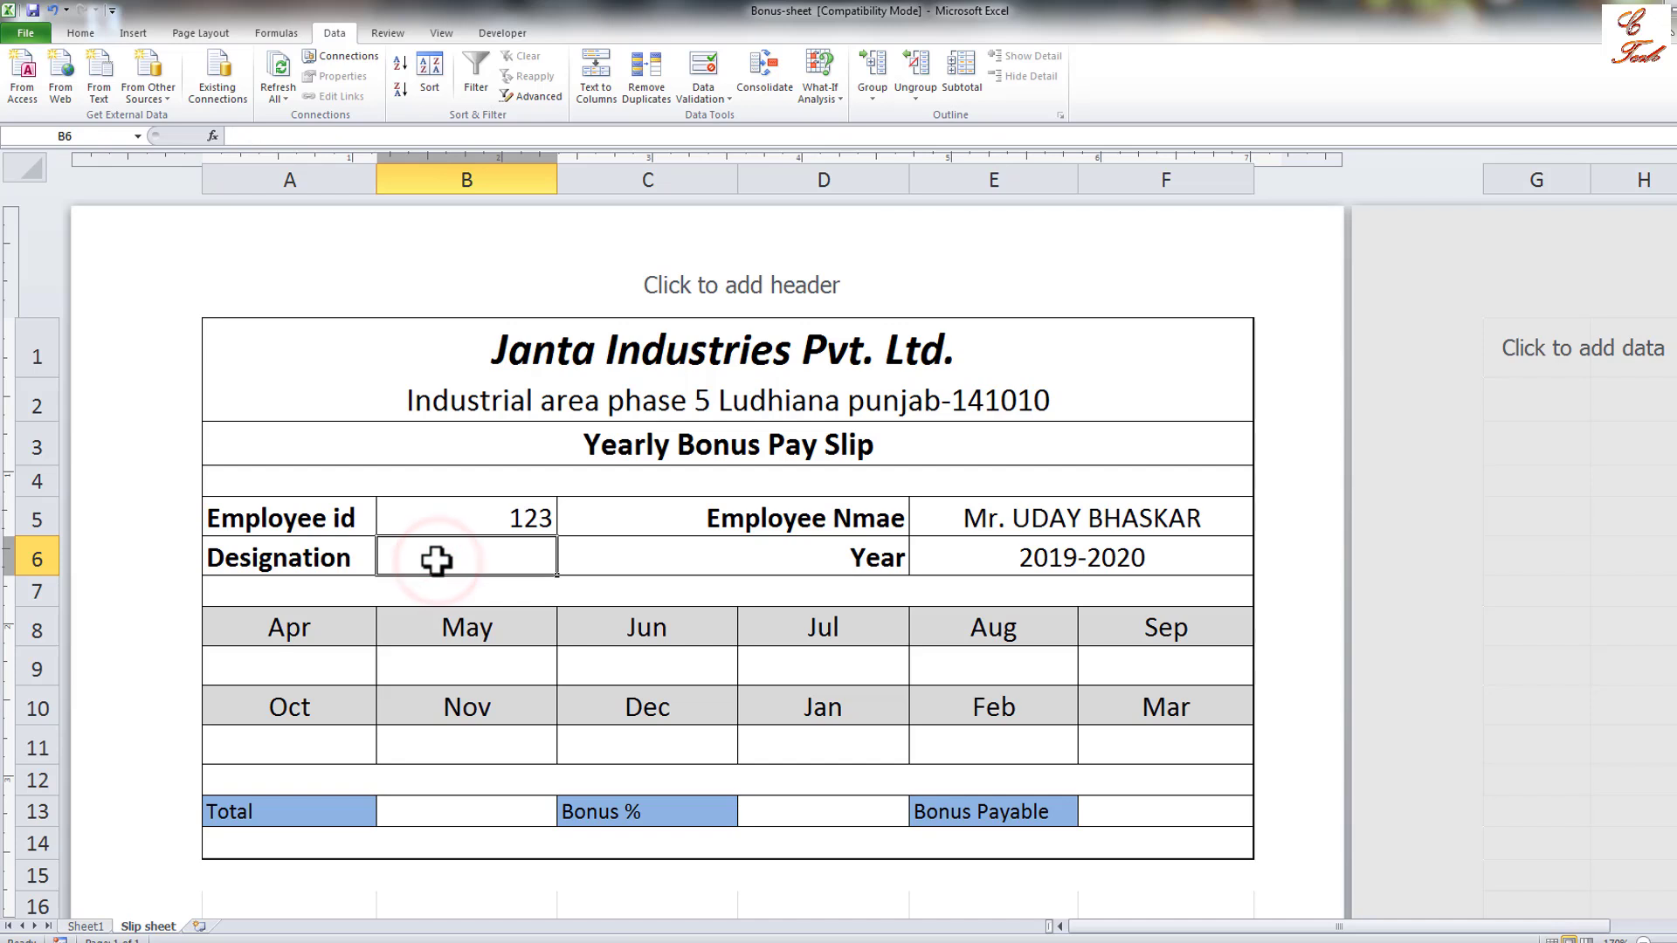
# Paste the lookup into B6 and change its column index to 3.
pyautogui.hotkey('ctrl', 'v')
pyautogui.click(436, 560)
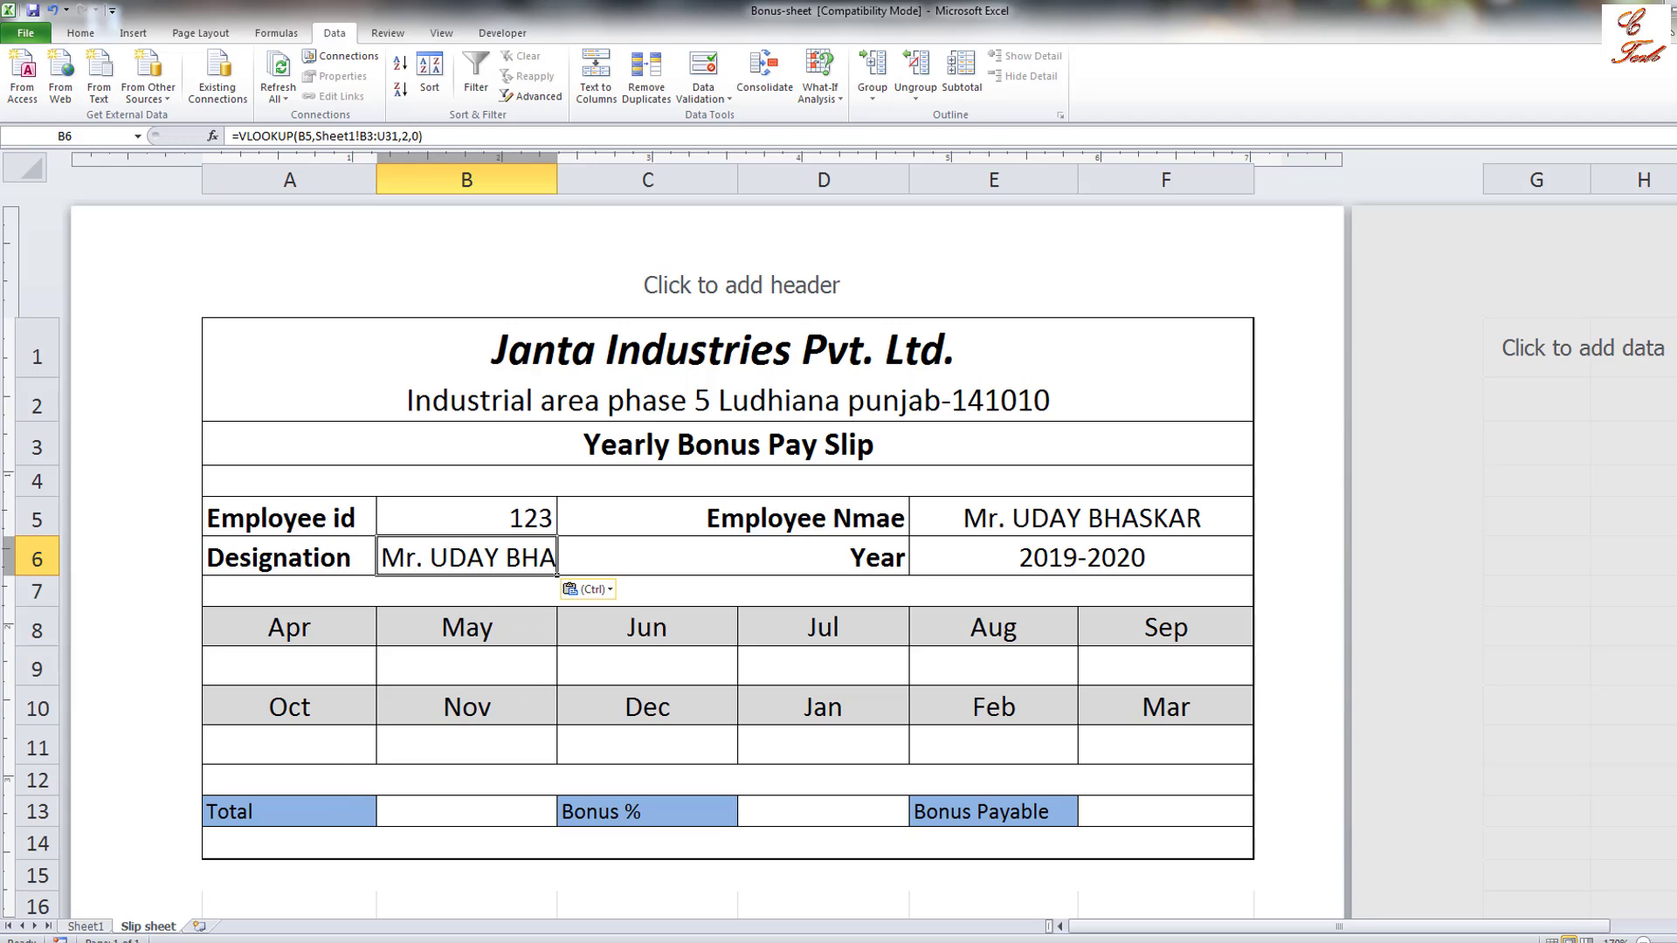
pyautogui.click(88, 926)
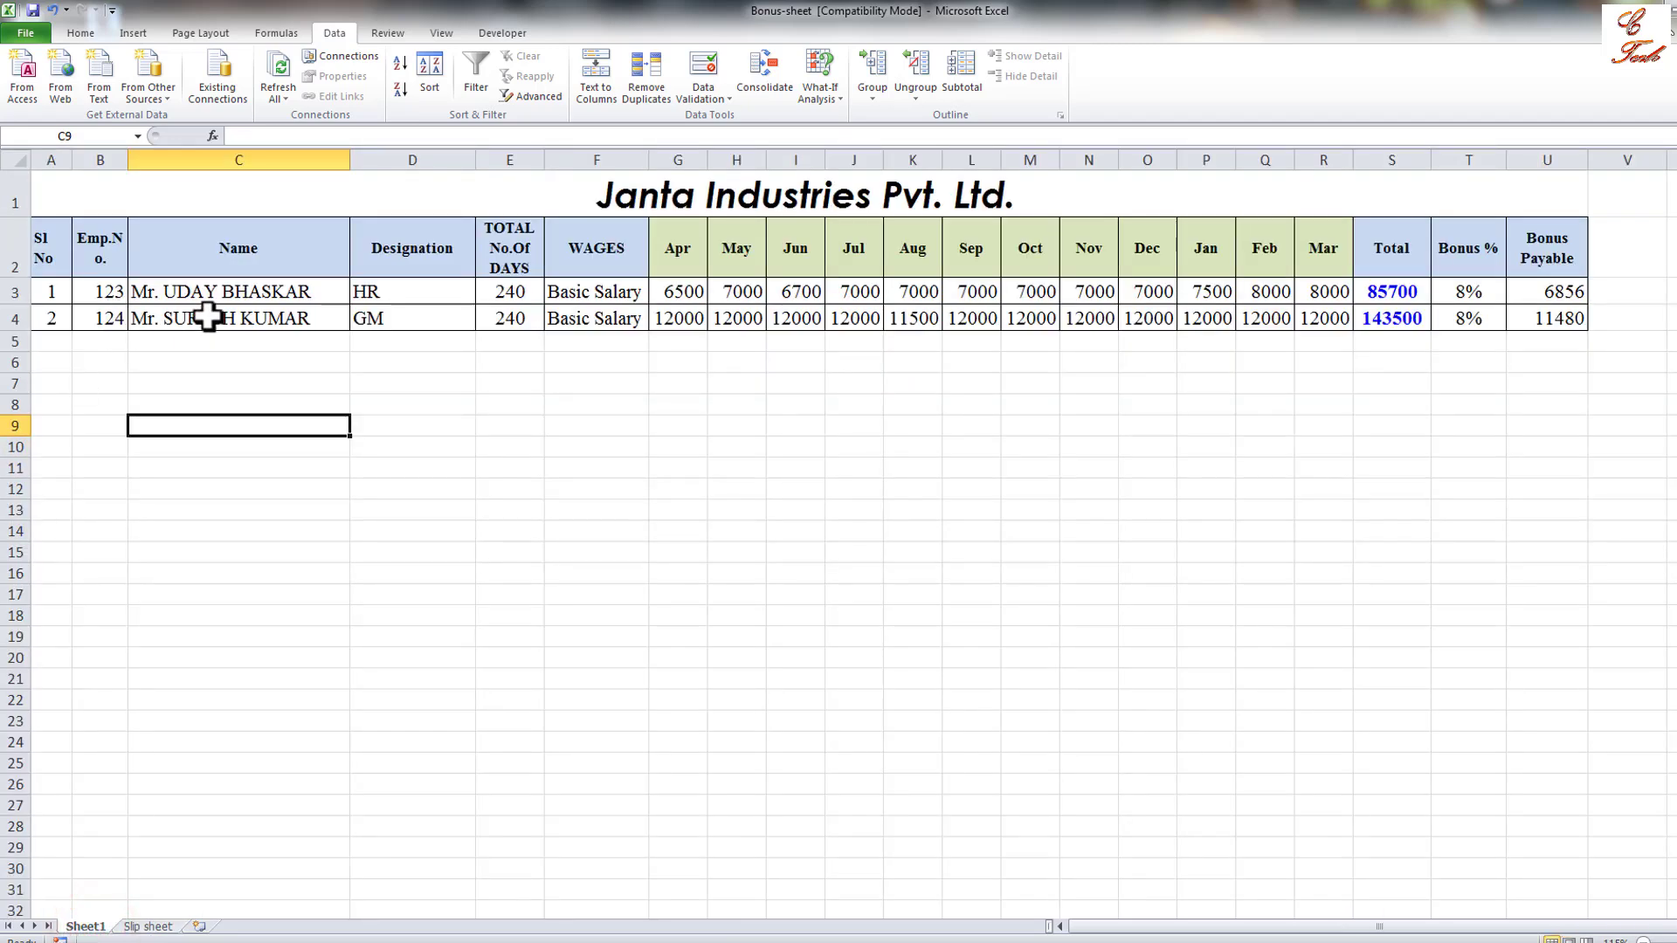
pyautogui.click(153, 927)
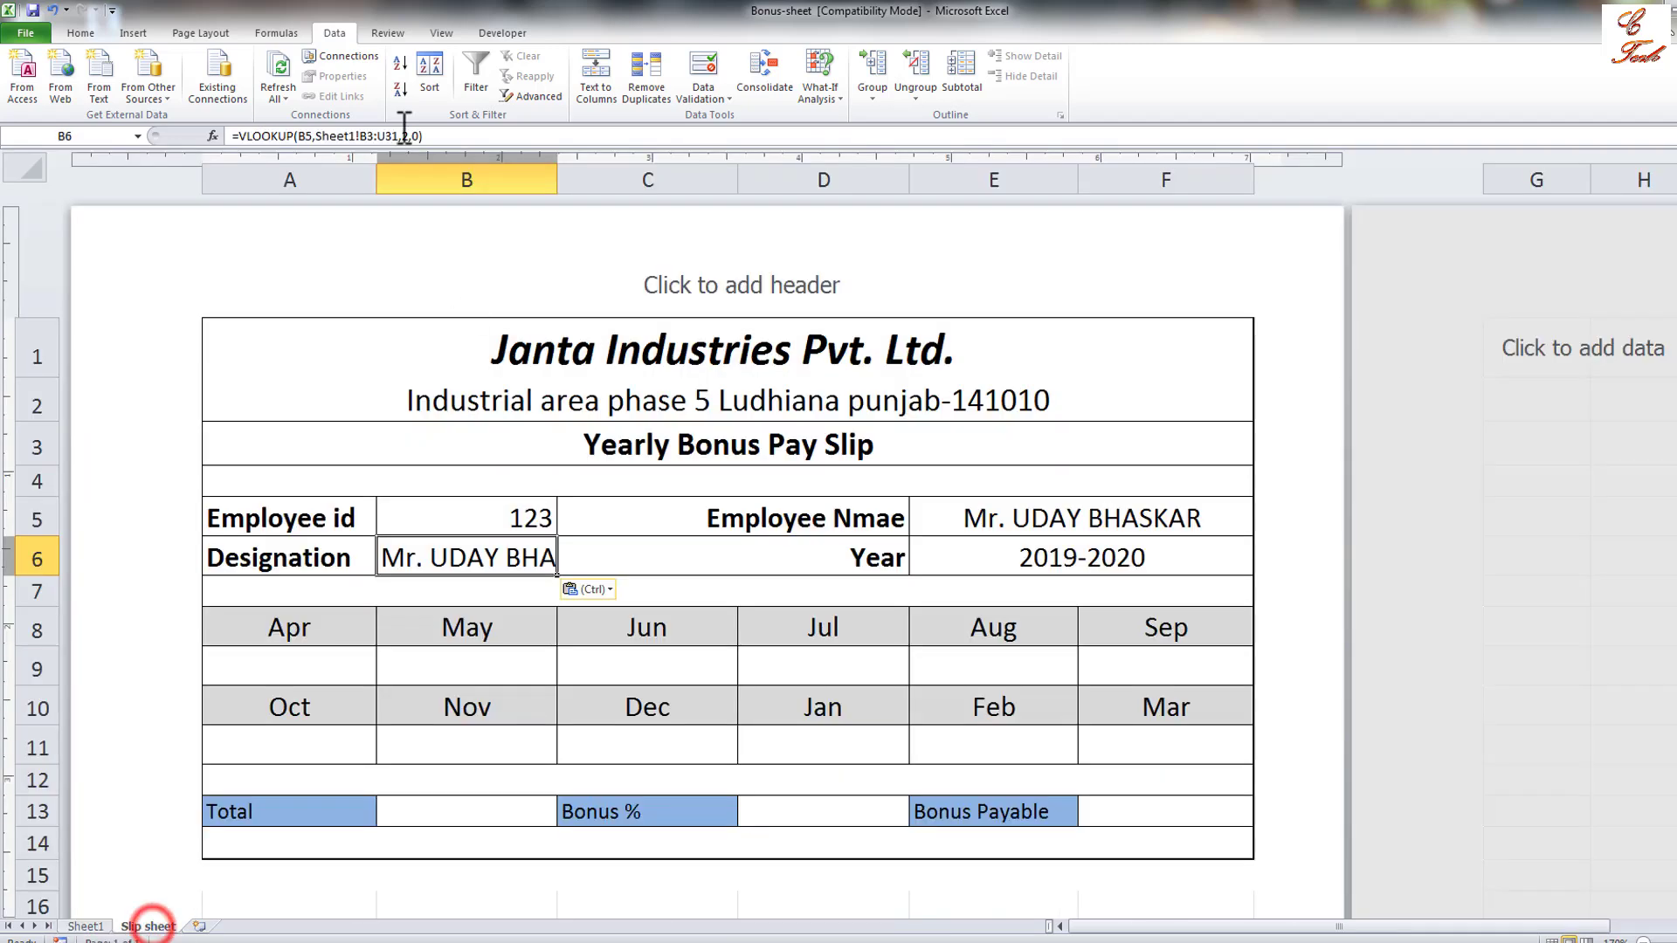
pyautogui.click(406, 136)
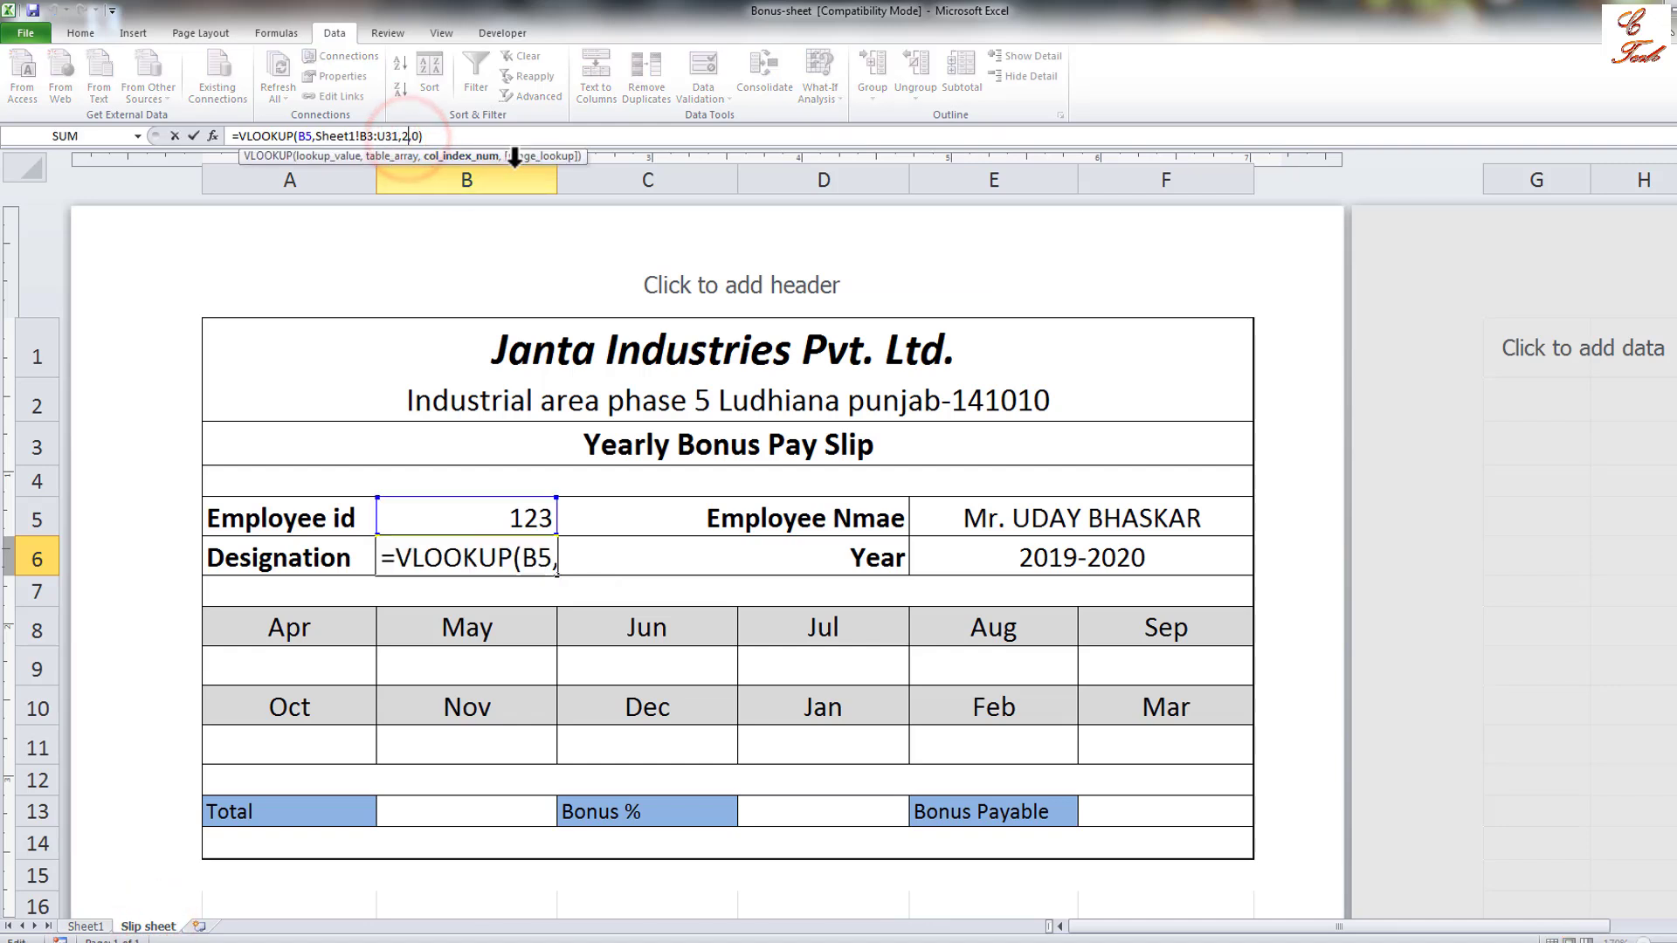
pyautogui.press('BackSpace')
pyautogui.write('3')
pyautogui.press('Return')
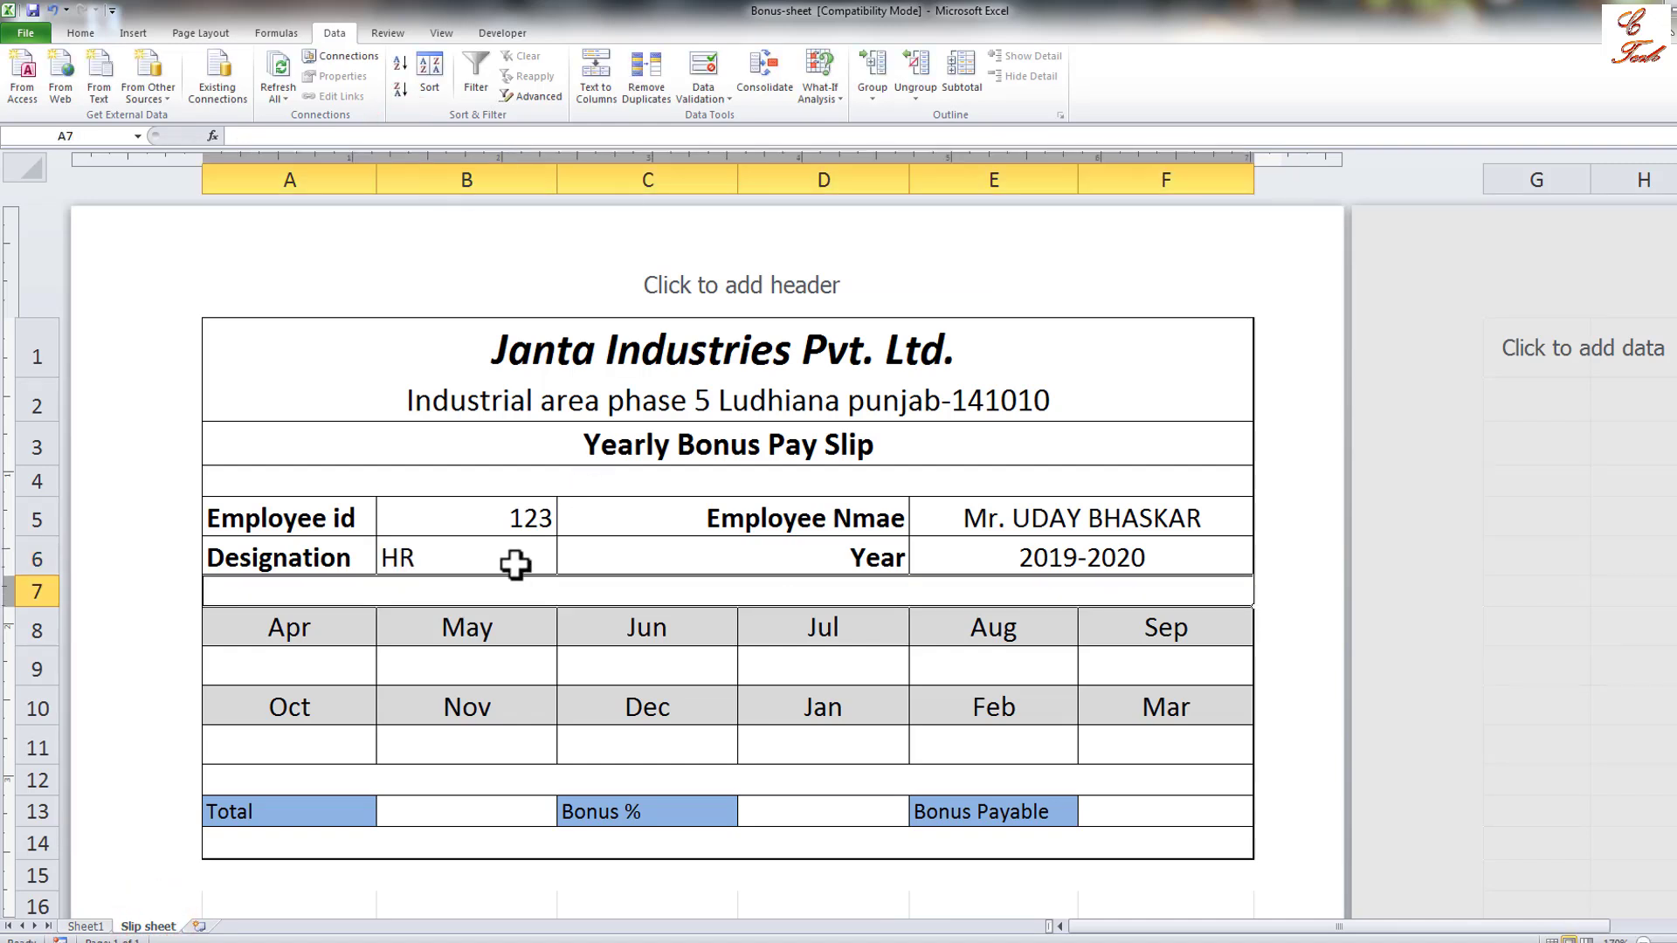
# Centre the HR designation in cell B6.
pyautogui.click(487, 568)
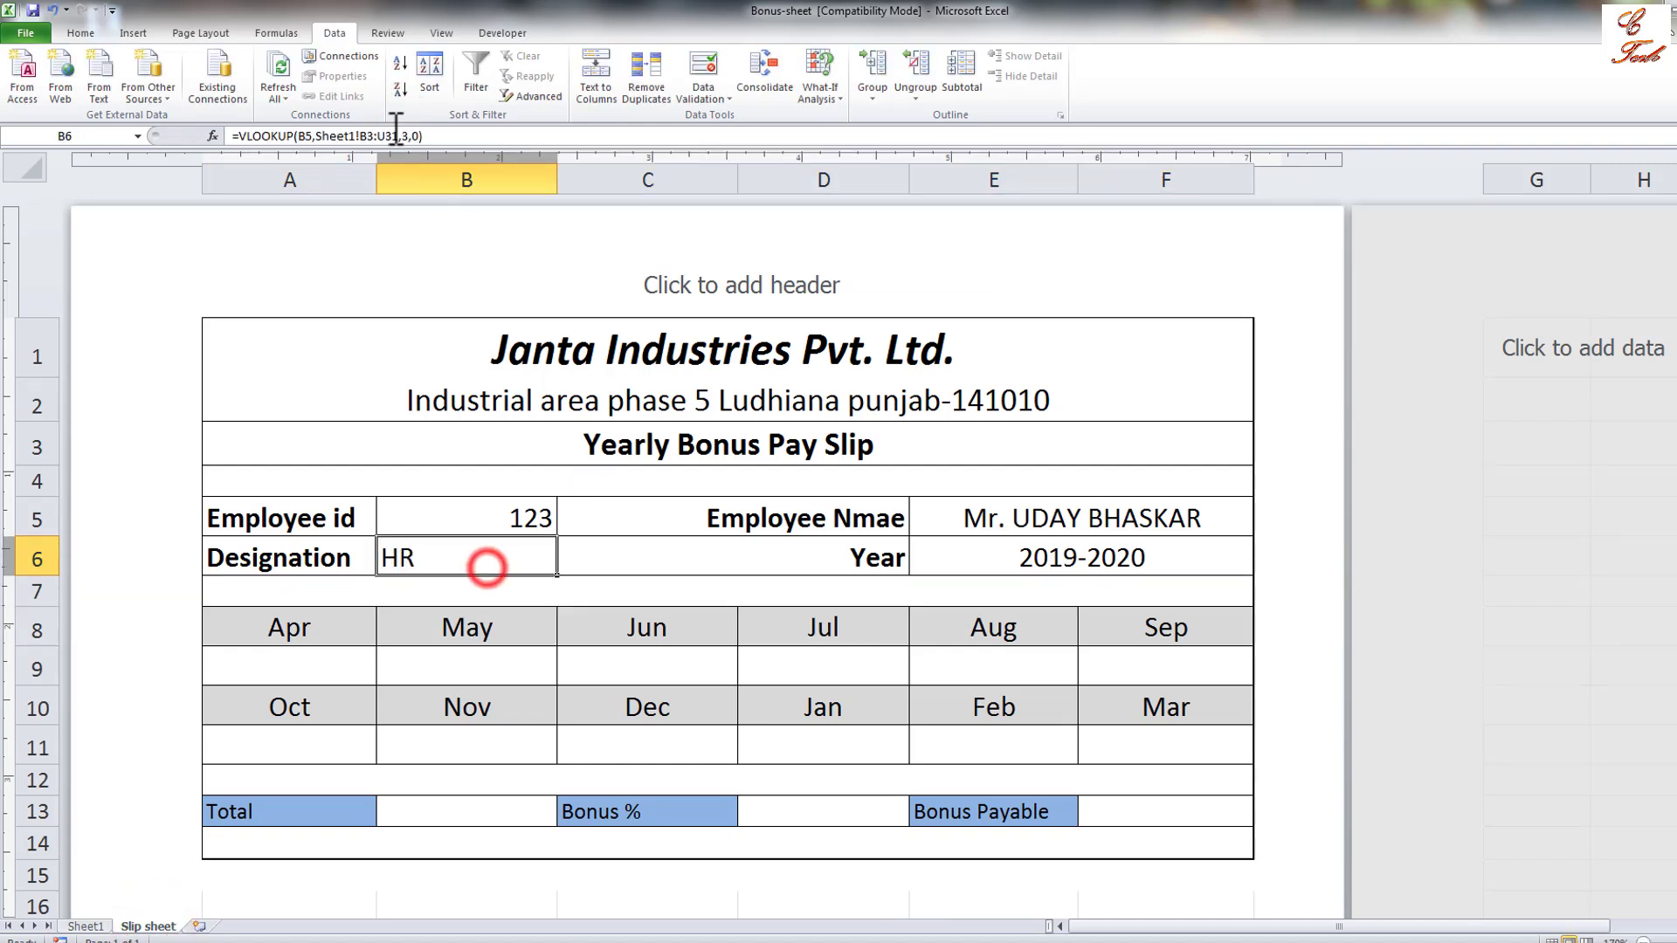
pyautogui.click(83, 33)
pyautogui.click(367, 89)
pyautogui.click(367, 63)
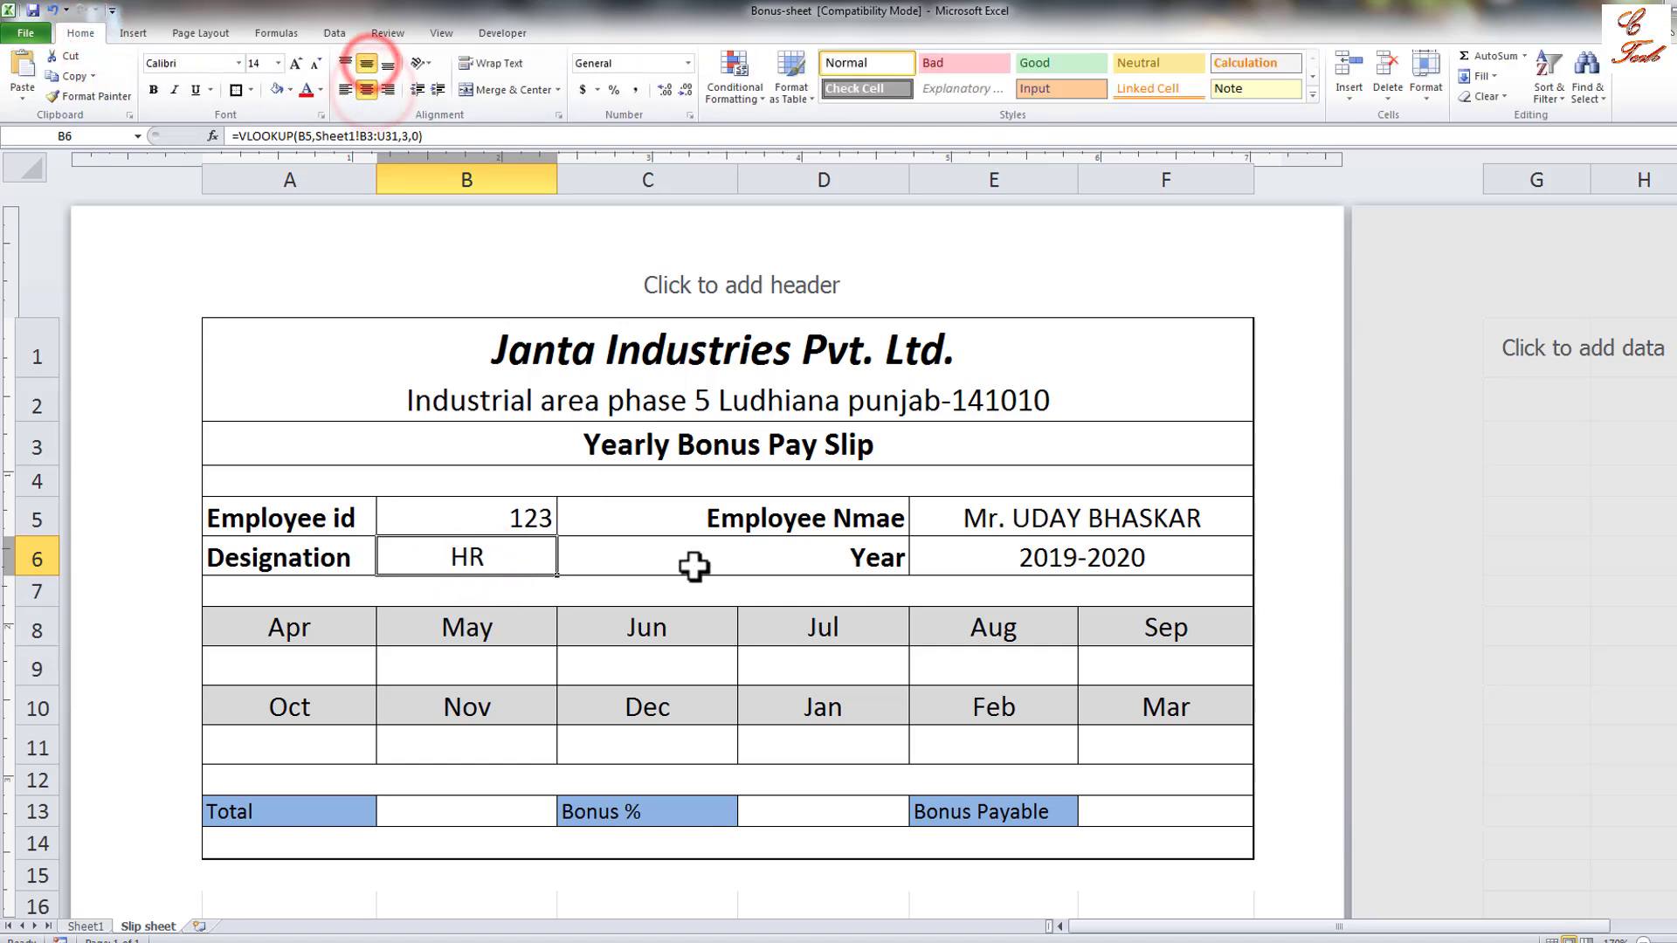
pyautogui.click(310, 672)
# Check the monthly salary lookups in B9, C9 and F11 against Sheet1's data.
pyautogui.click(467, 671)
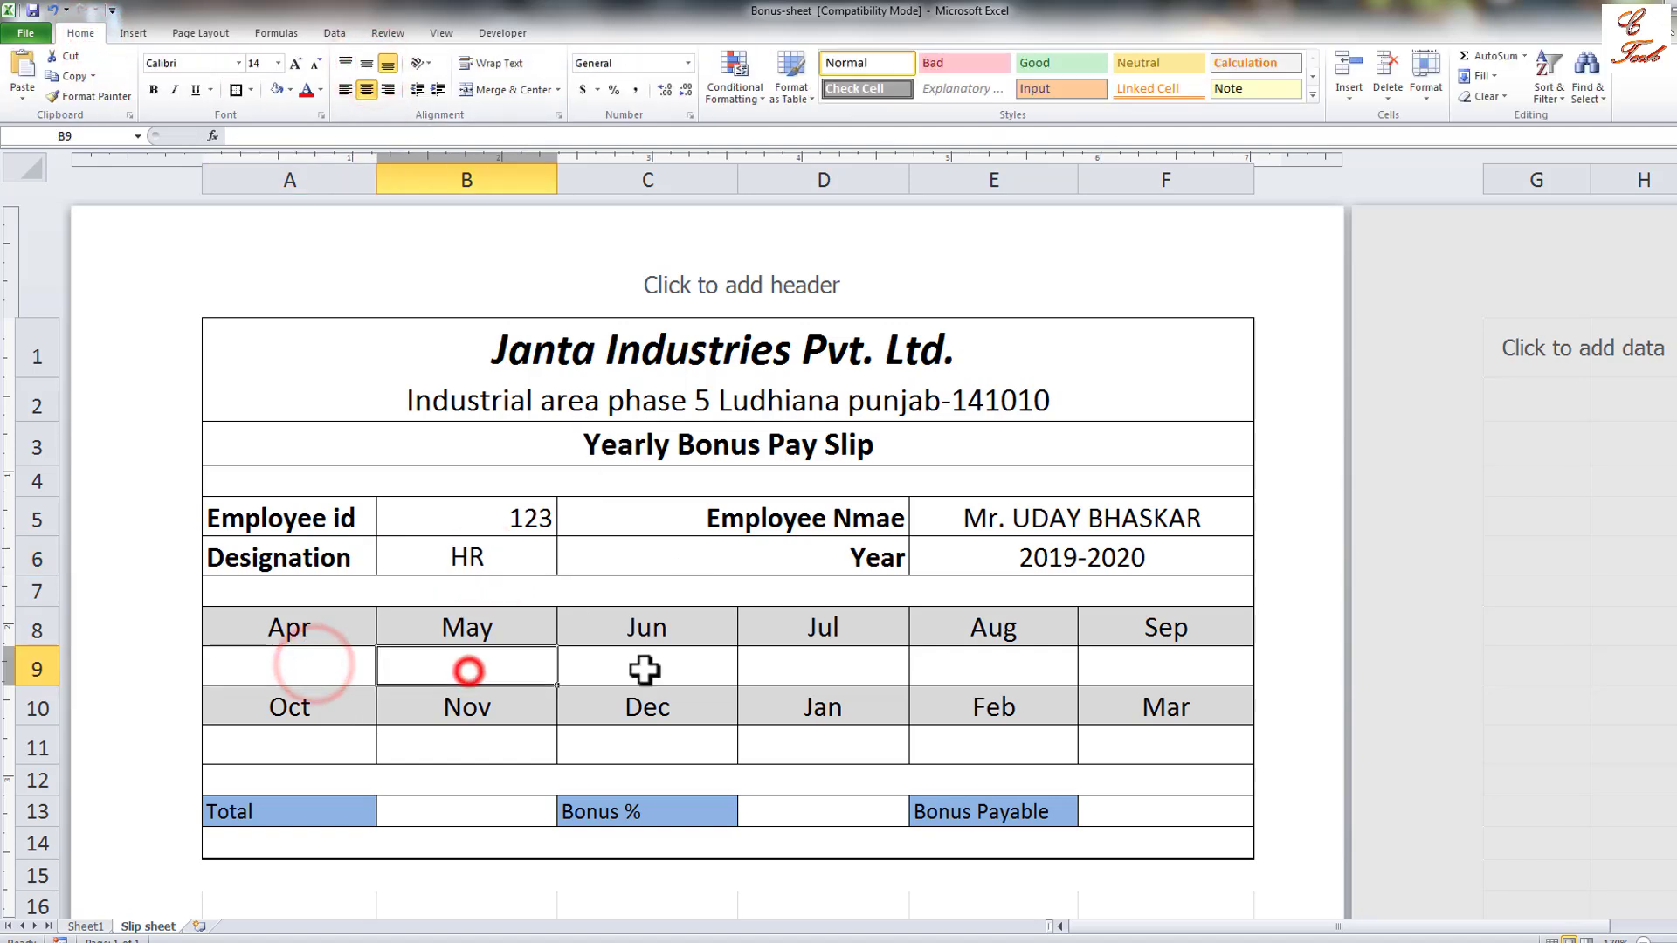
pyautogui.click(643, 670)
pyautogui.click(86, 926)
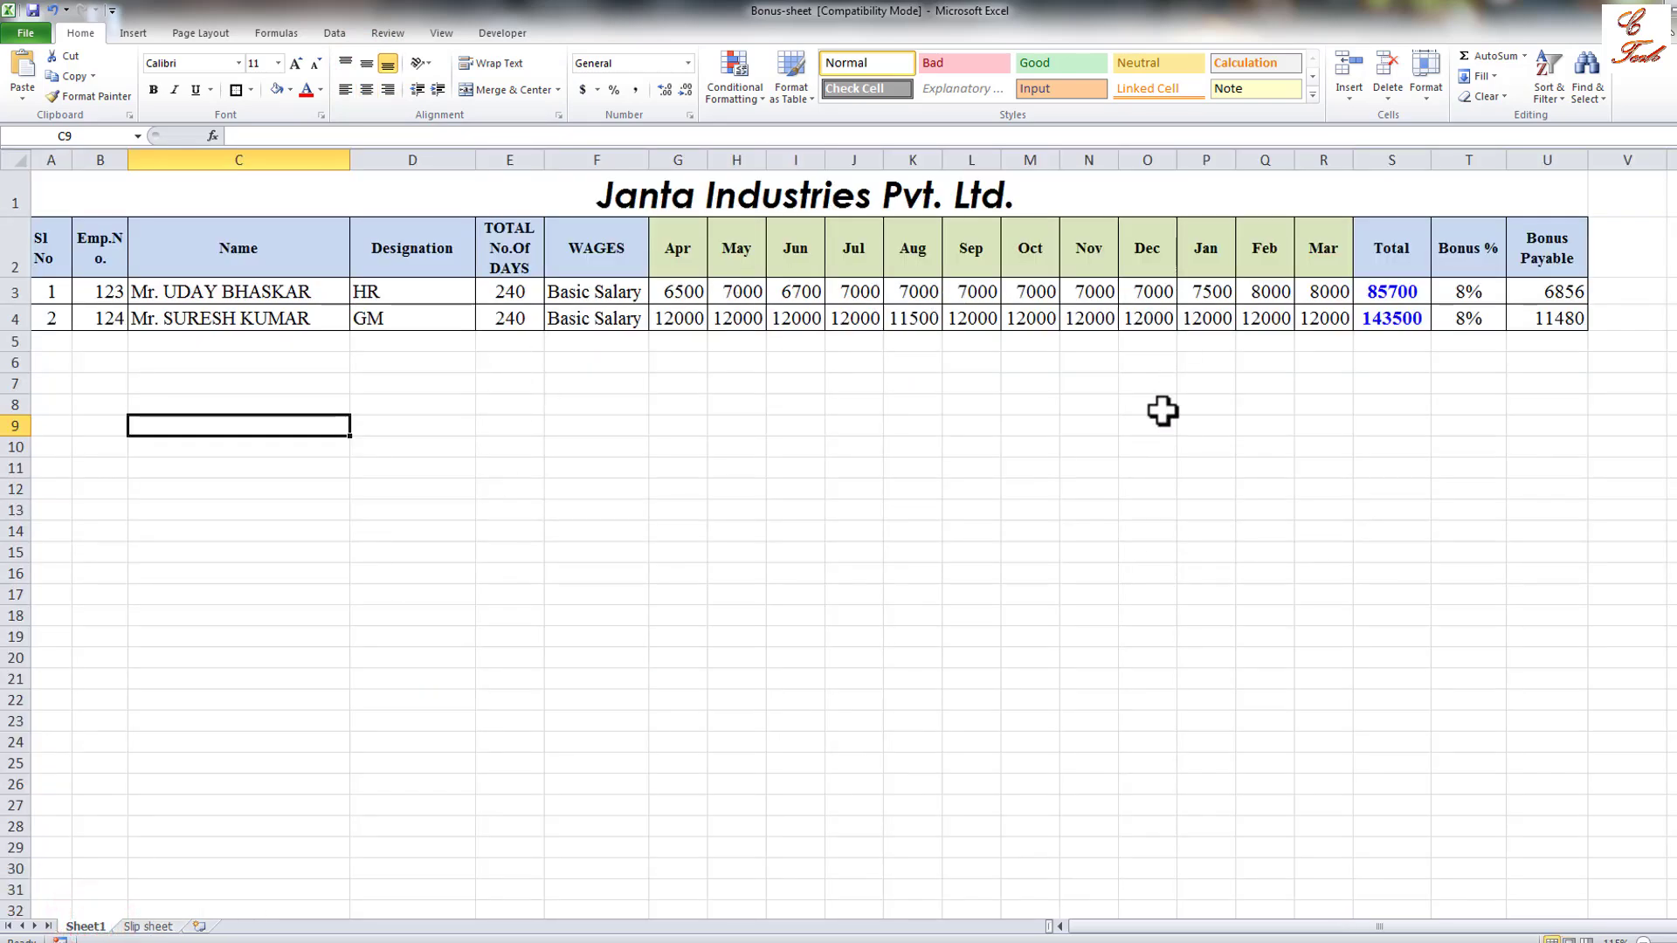
pyautogui.click(144, 925)
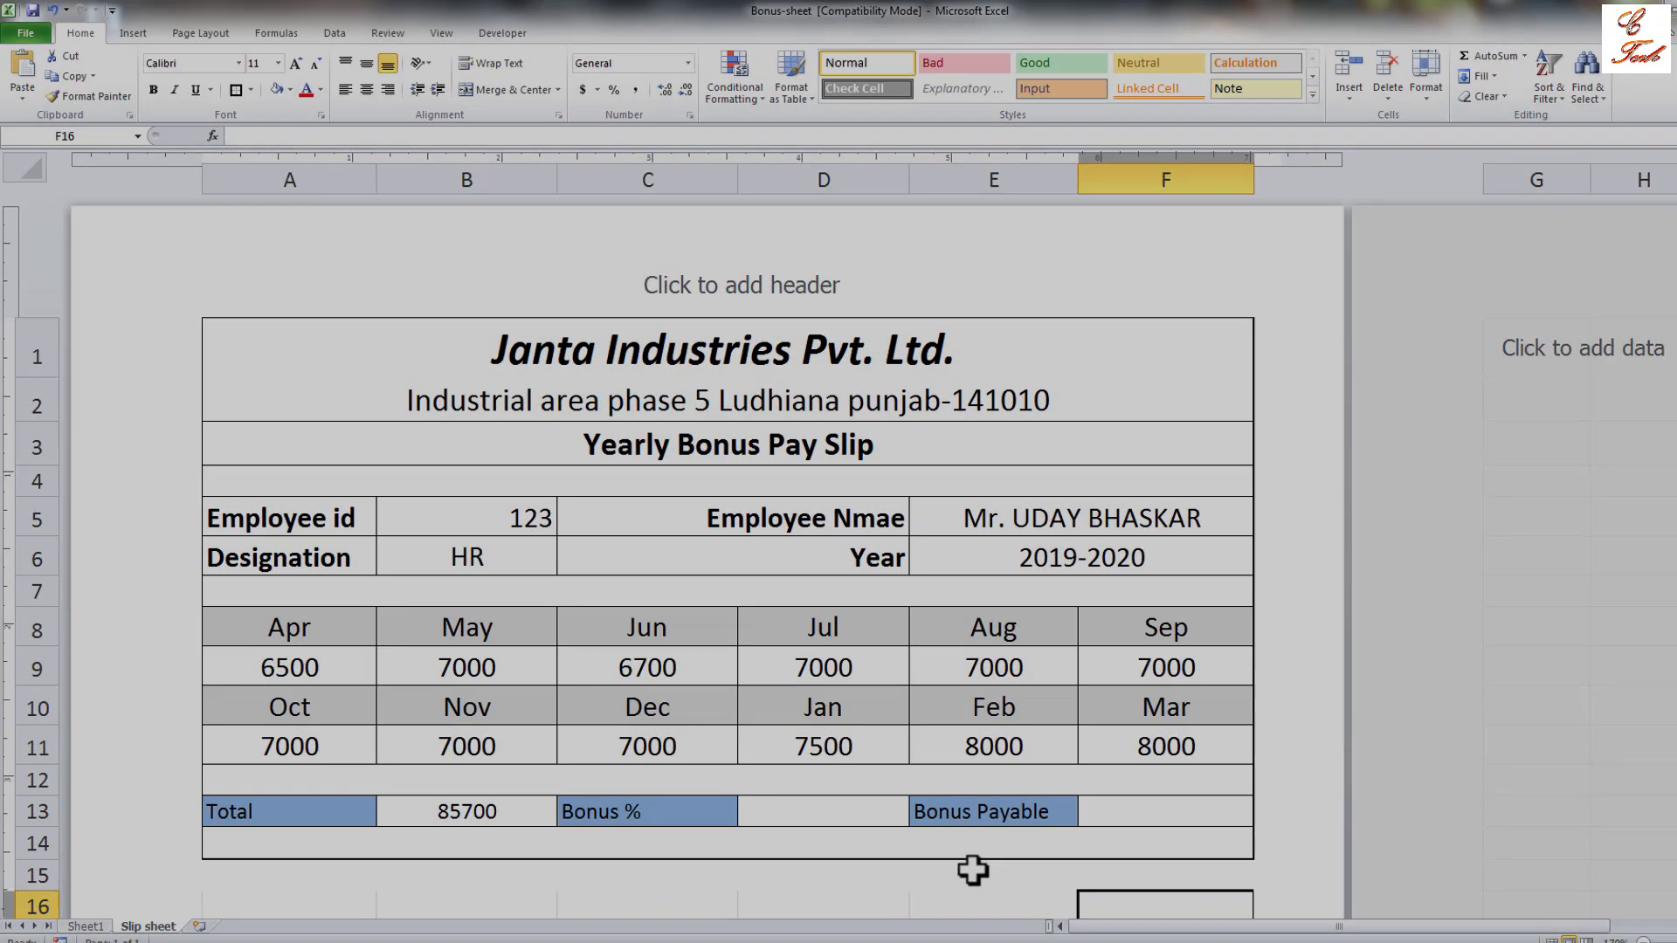
pyautogui.click(974, 871)
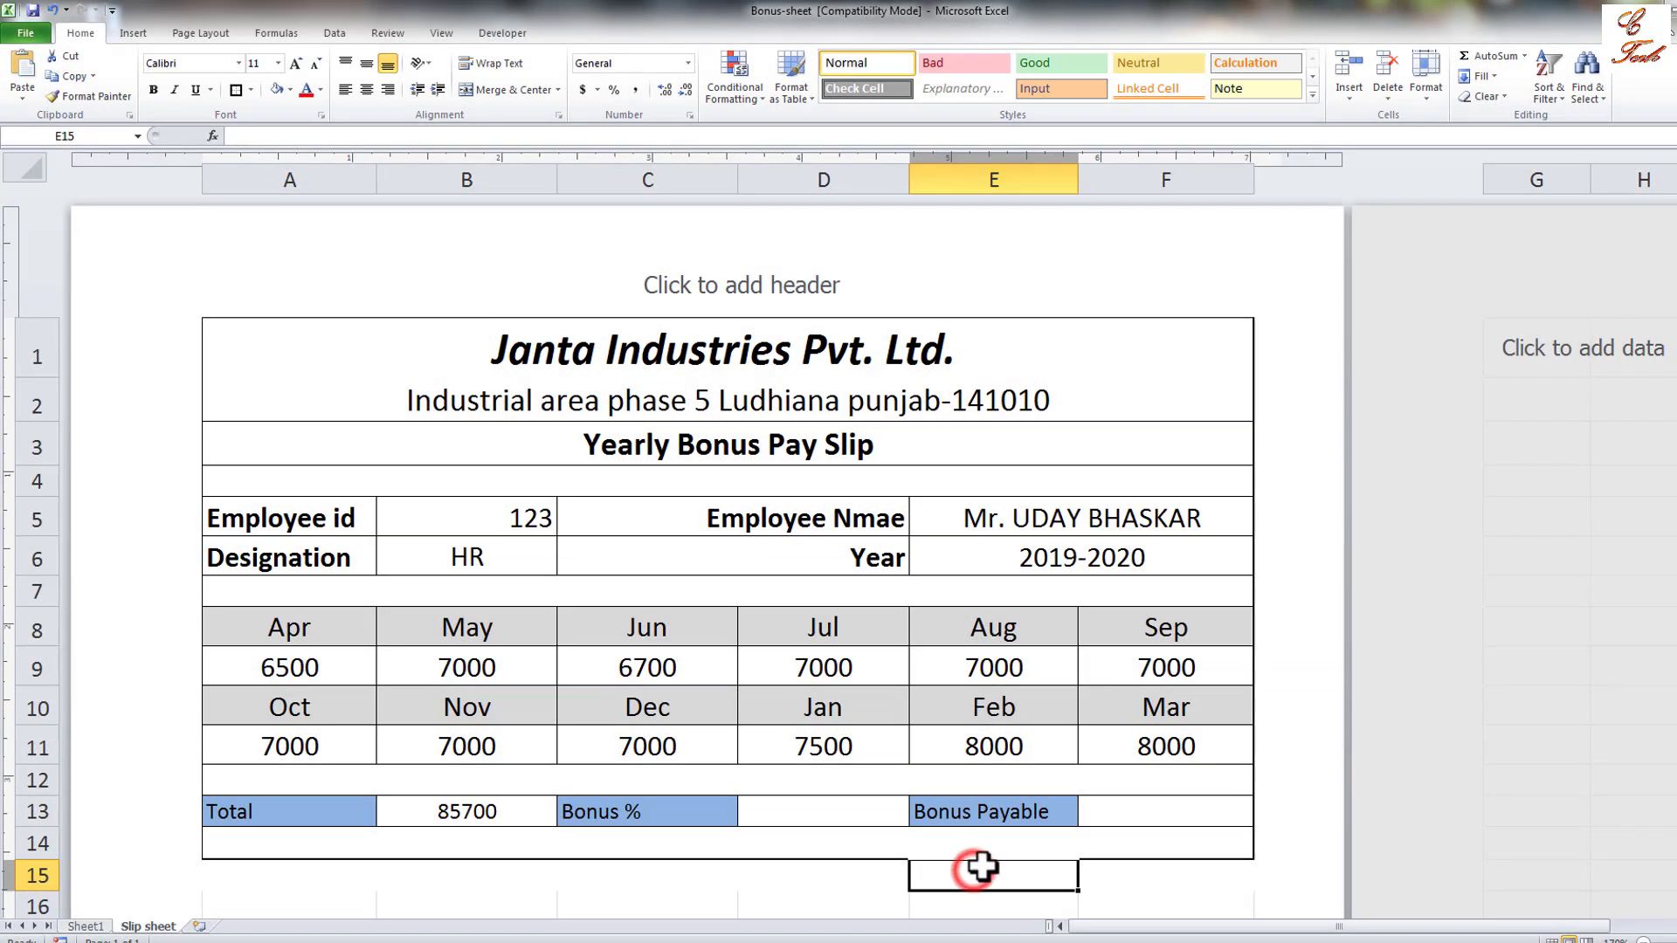
pyautogui.click(496, 670)
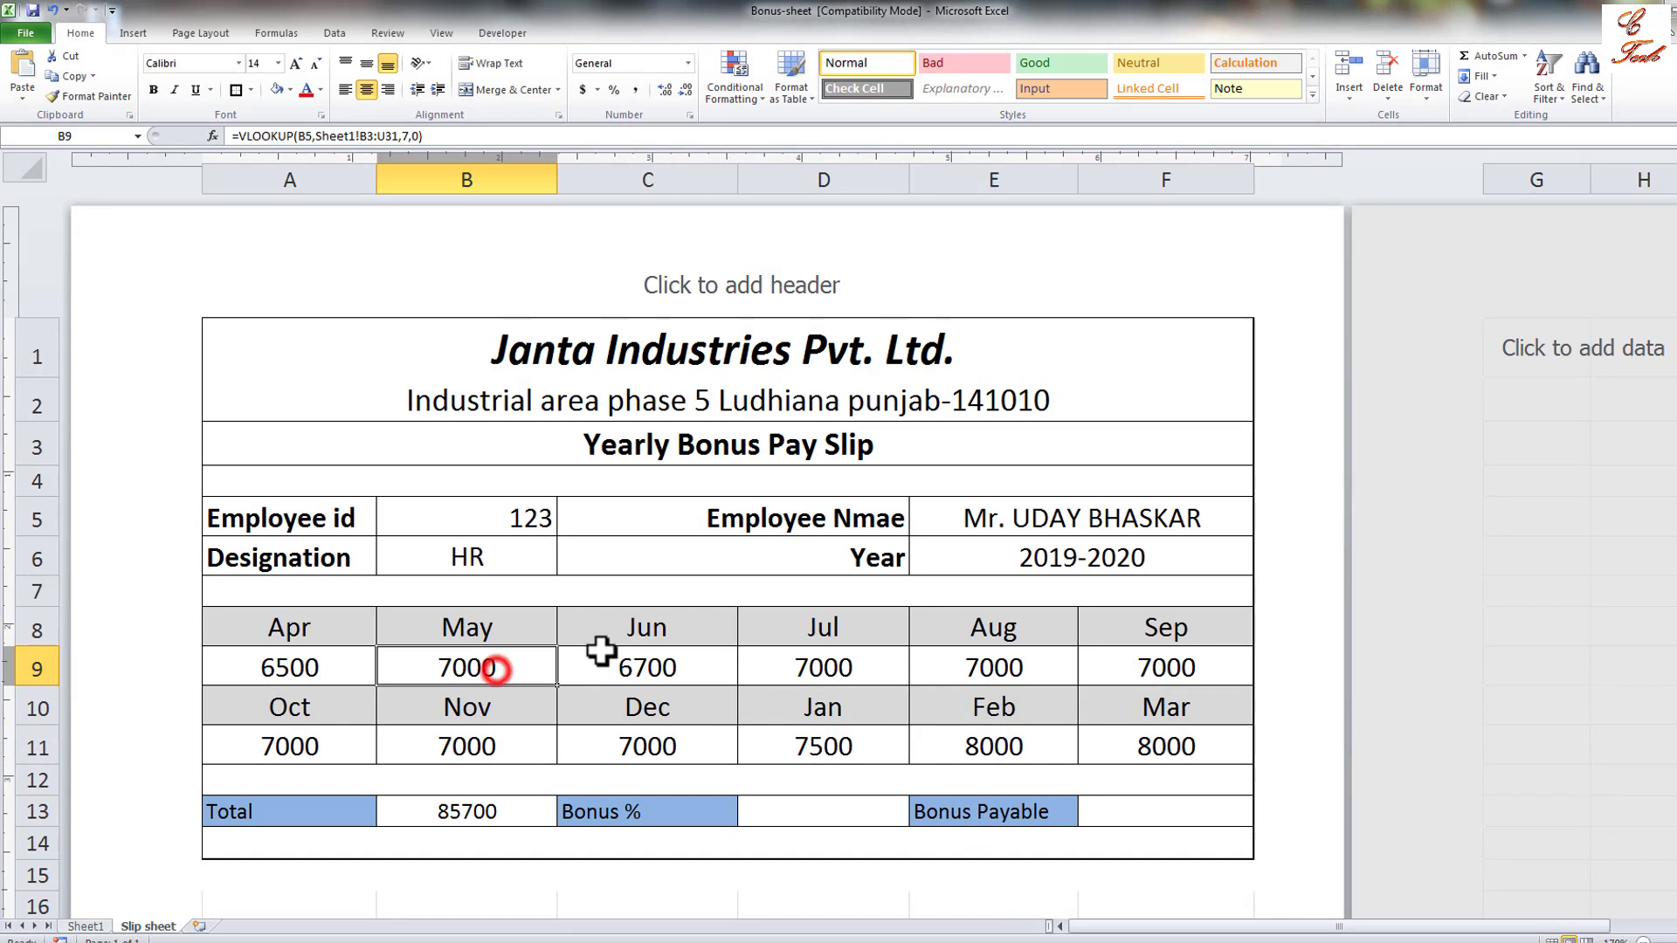
pyautogui.click(1126, 744)
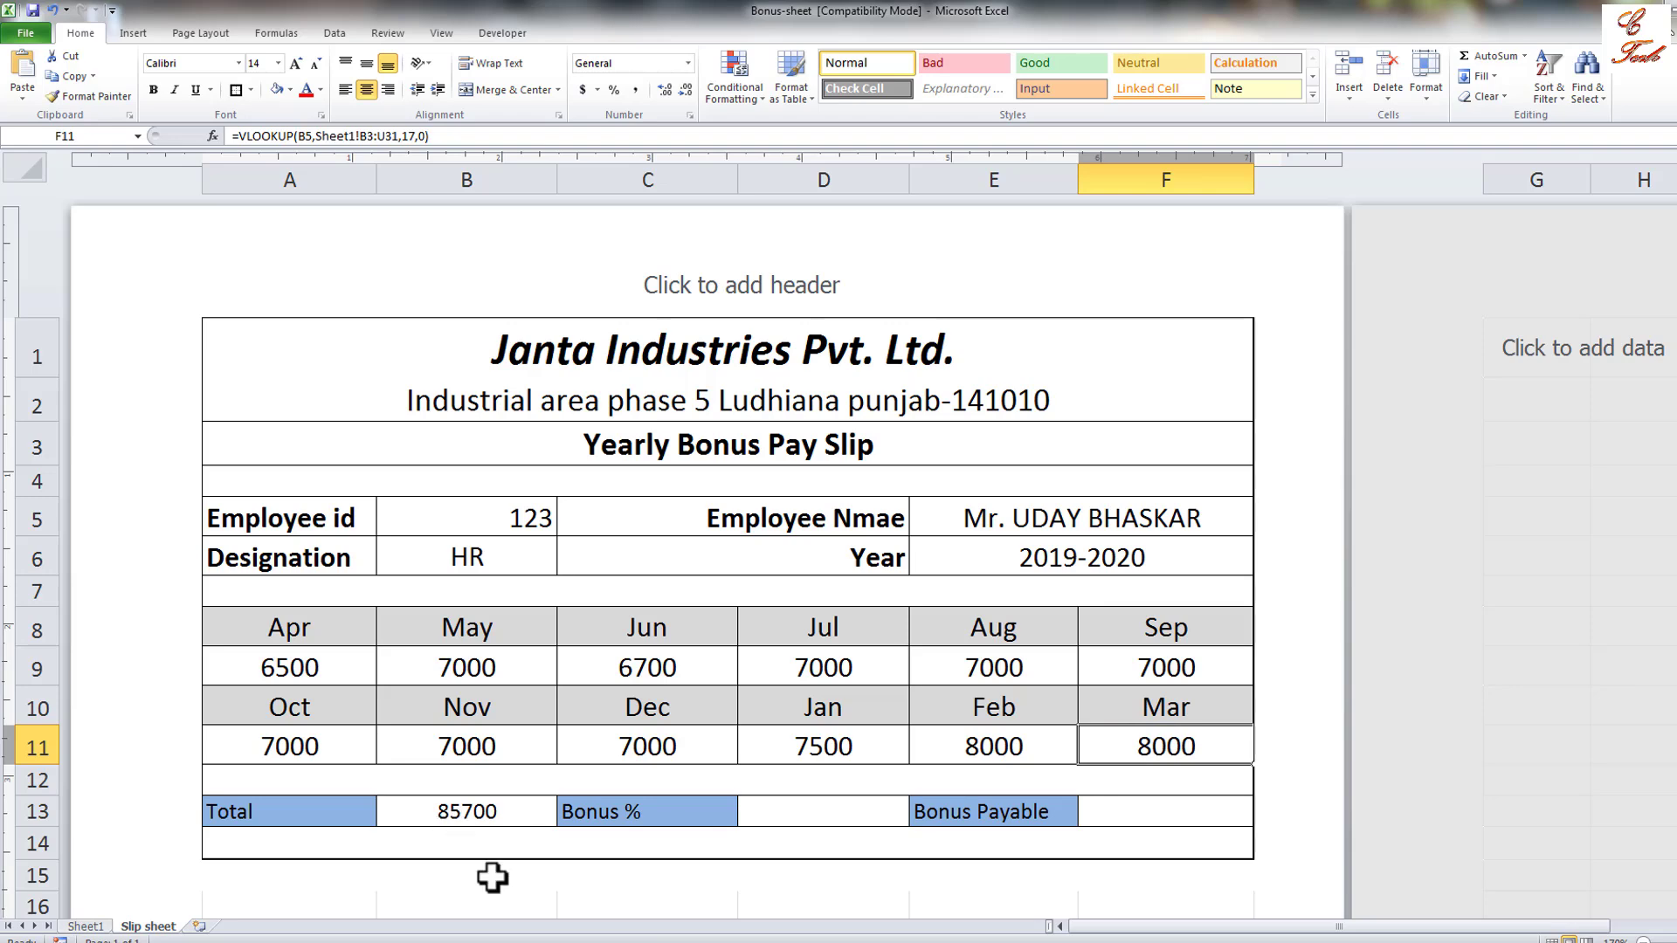
pyautogui.click(85, 927)
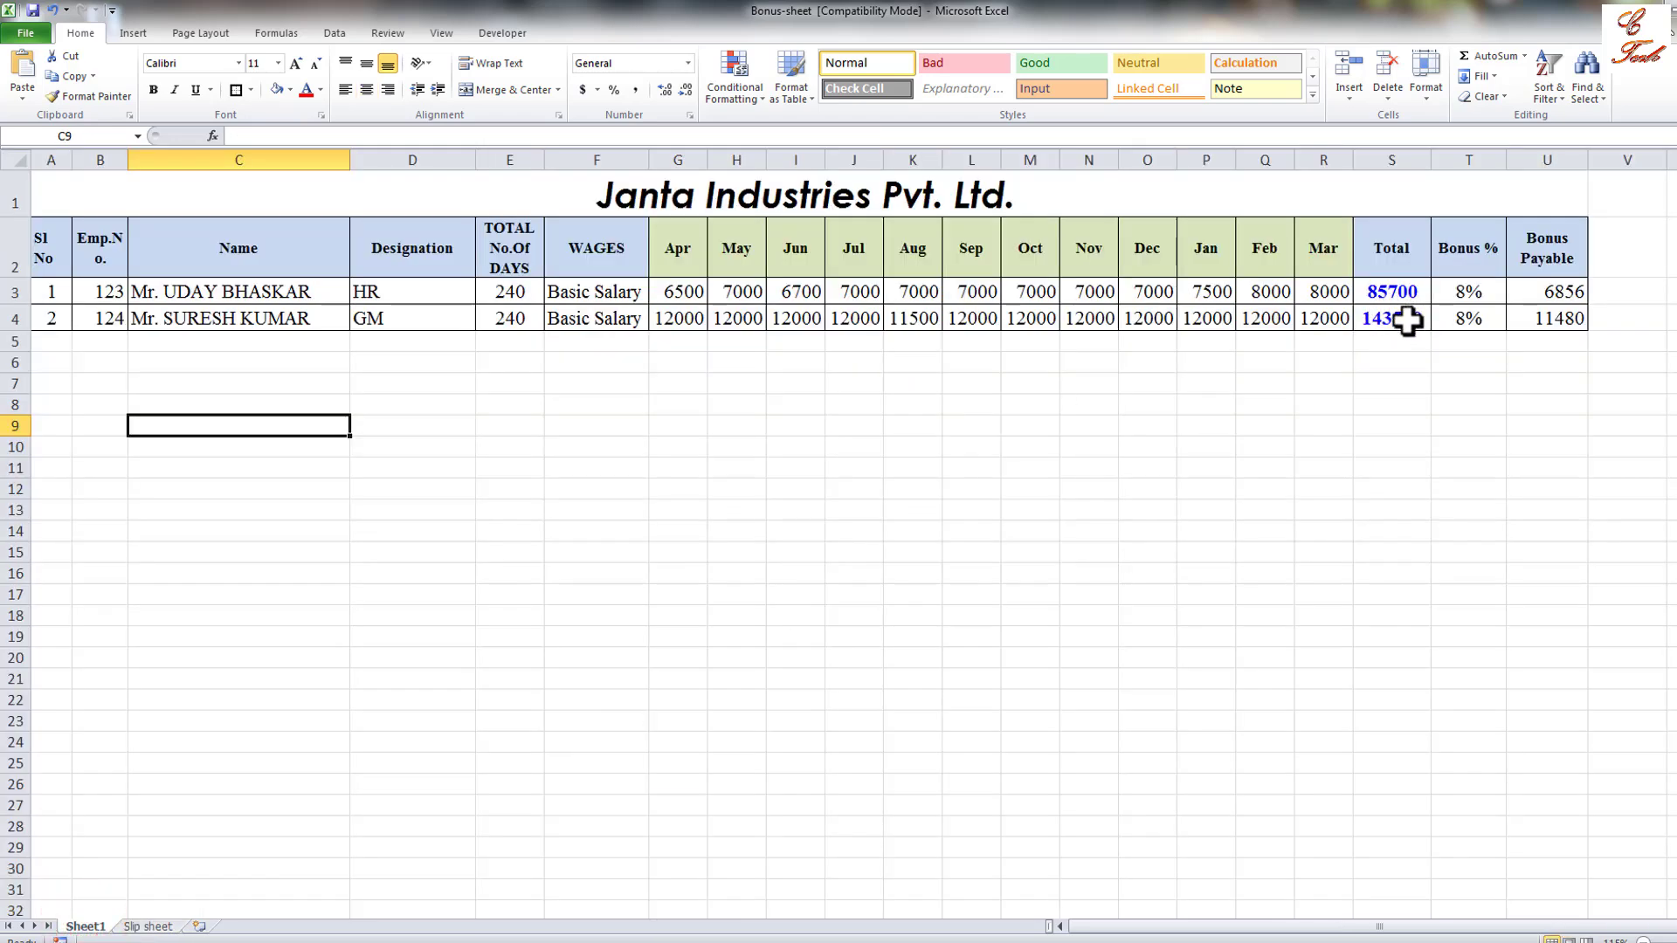
# Pick employee id 124 from the B5 dropdown so the slip shows GM and Total 143500.
pyautogui.click(146, 927)
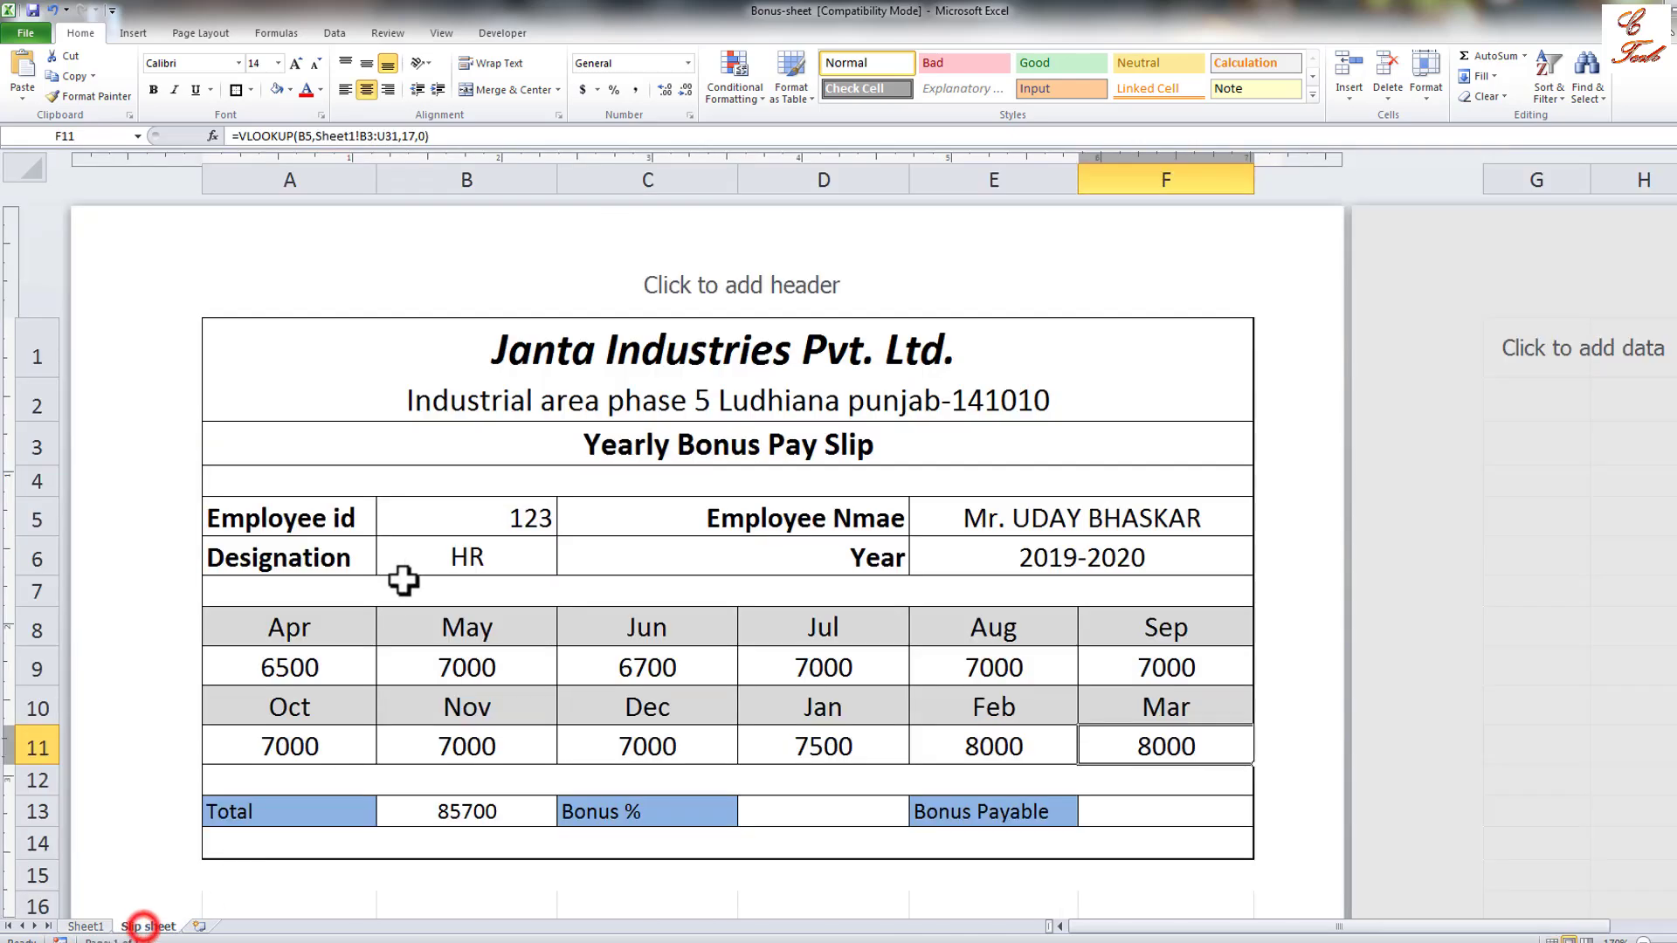
pyautogui.click(524, 520)
pyautogui.click(565, 526)
pyautogui.click(509, 569)
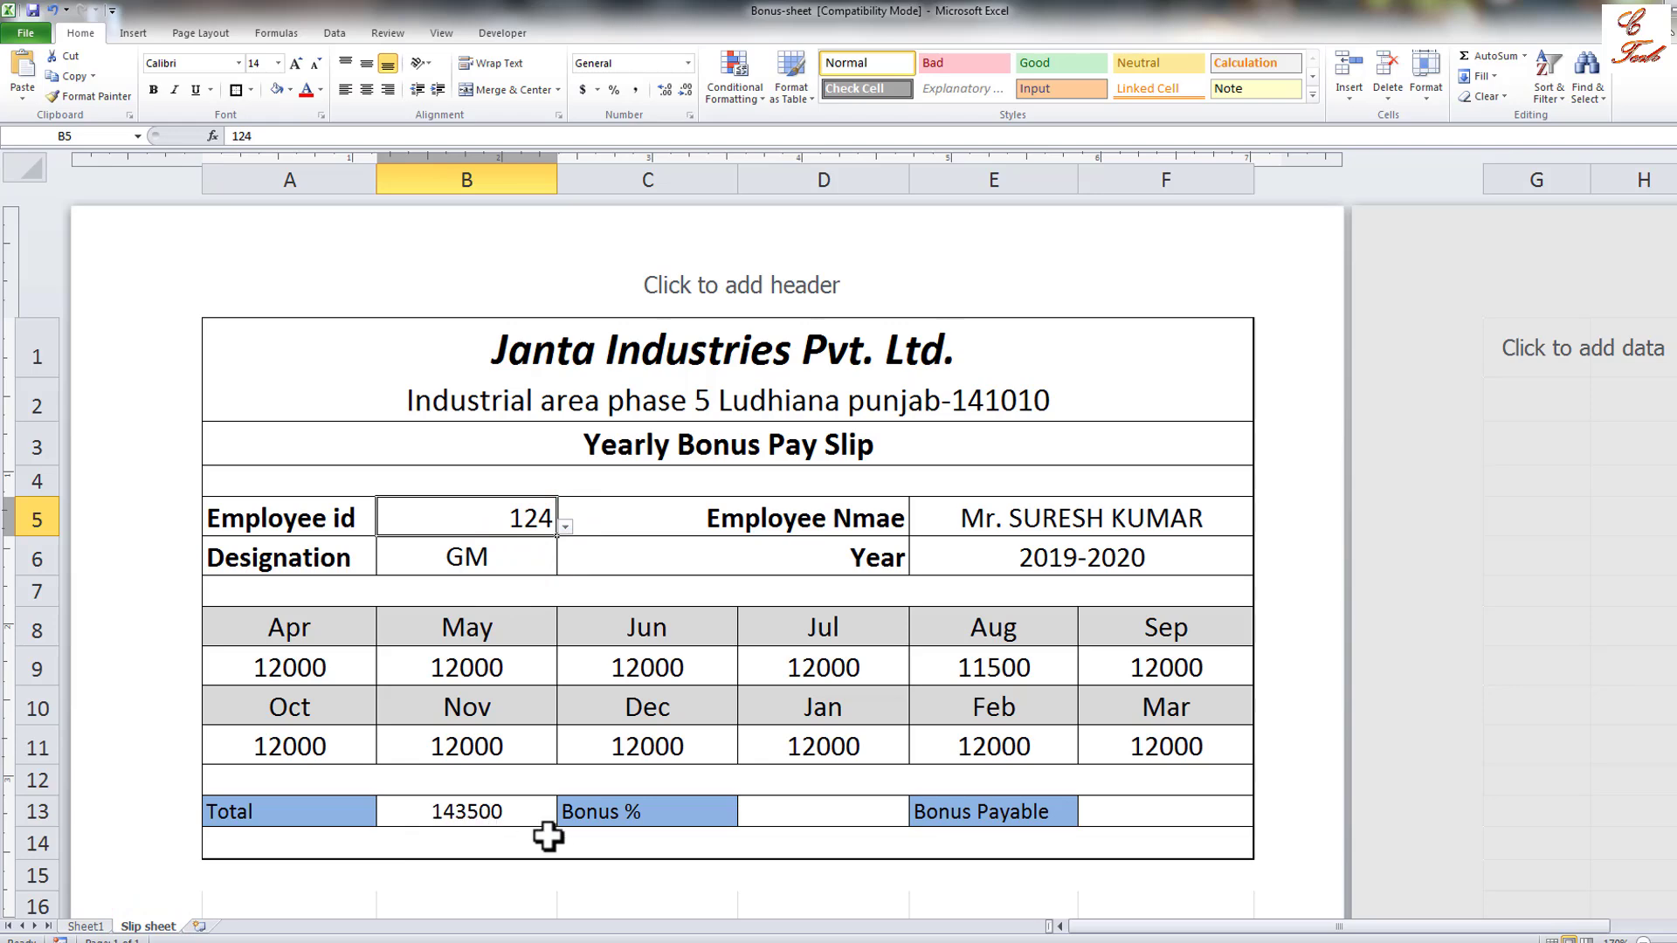
pyautogui.click(864, 876)
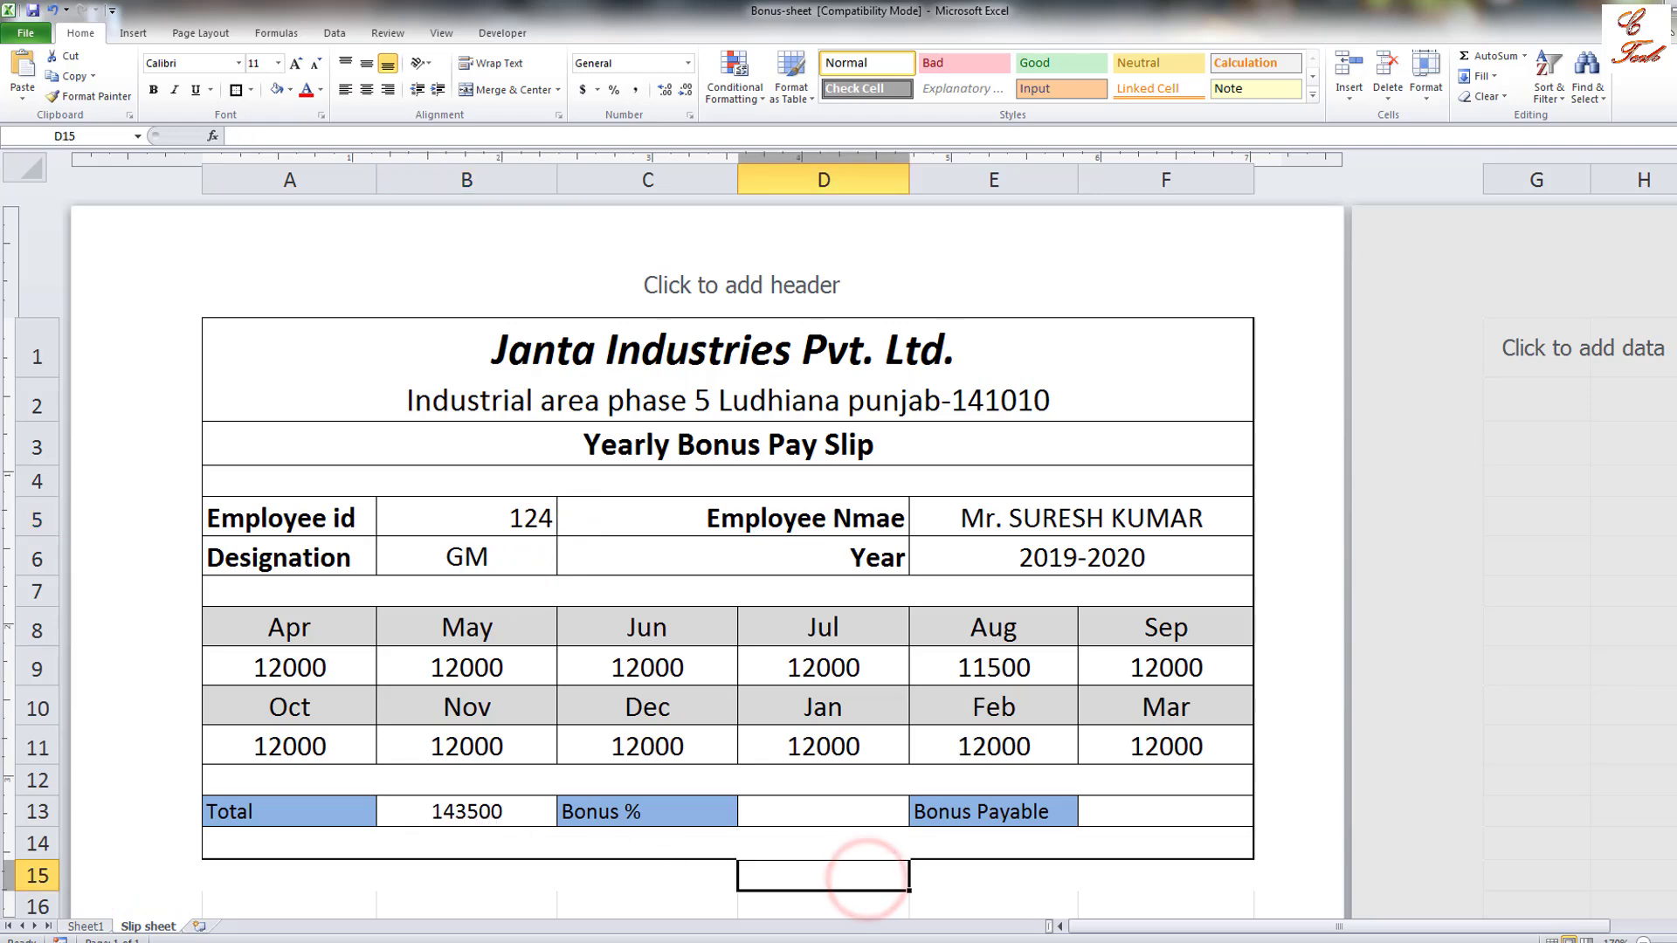
pyautogui.keyDown('ctrl'); pyautogui.scroll(1, 866, 878); pyautogui.keyUp('ctrl')
pyautogui.keyDown('ctrl'); pyautogui.scroll(1, 867, 878); pyautogui.keyUp('ctrl')
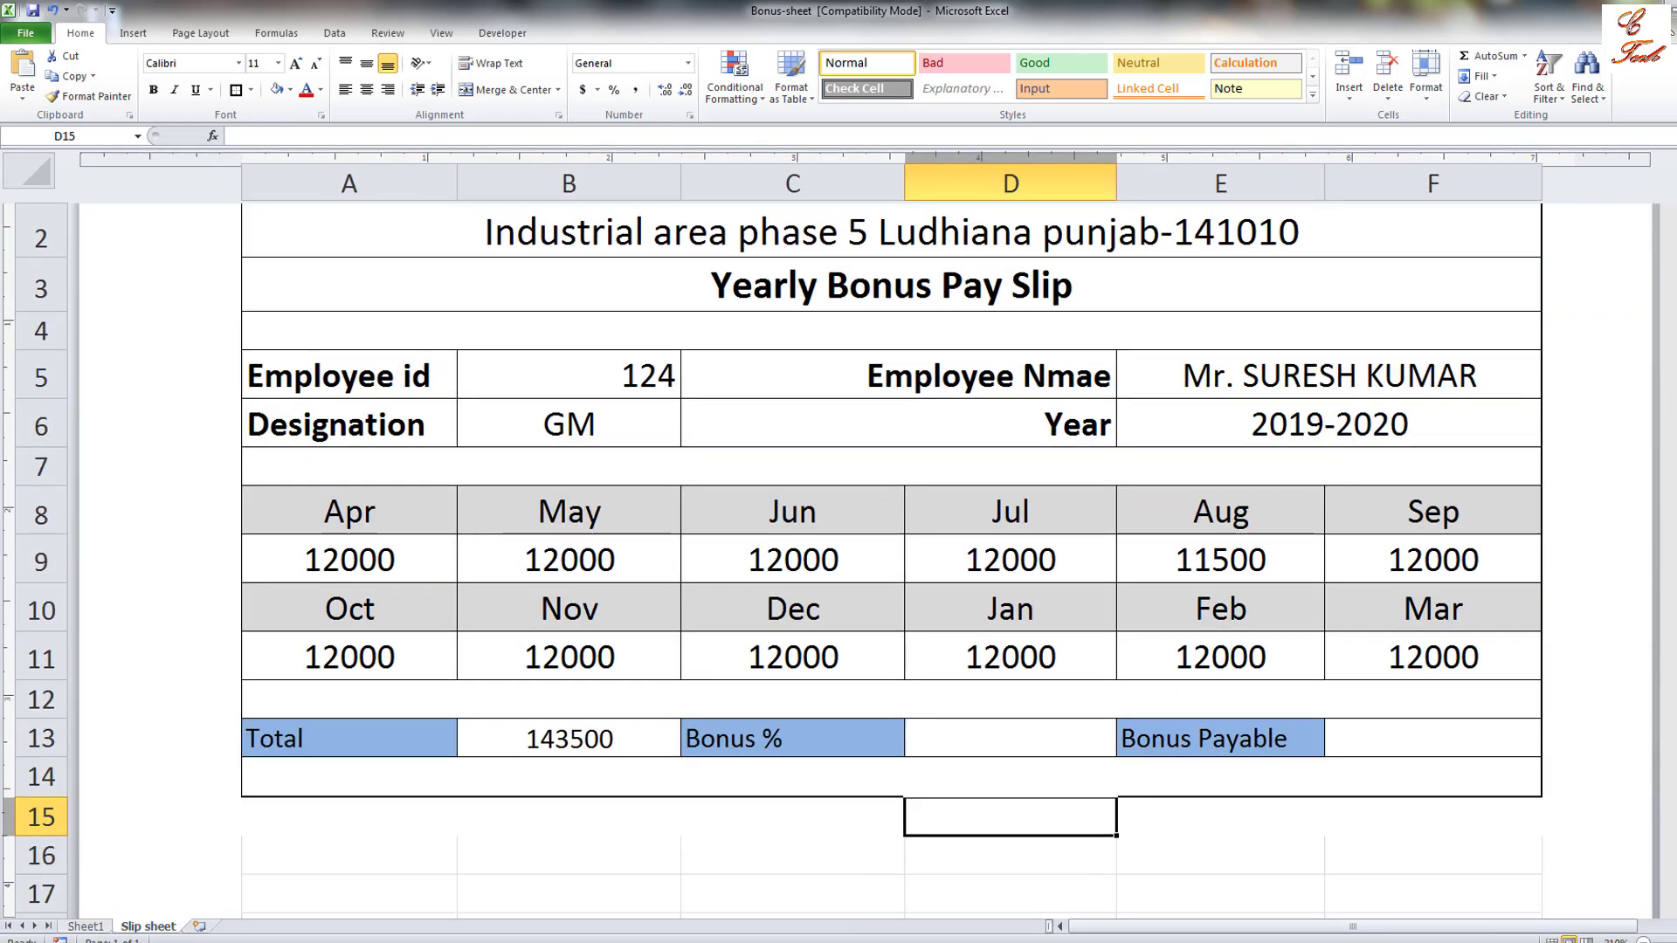
pyautogui.keyDown('ctrl'); pyautogui.scroll(1, 1613, 673); pyautogui.keyUp('ctrl')
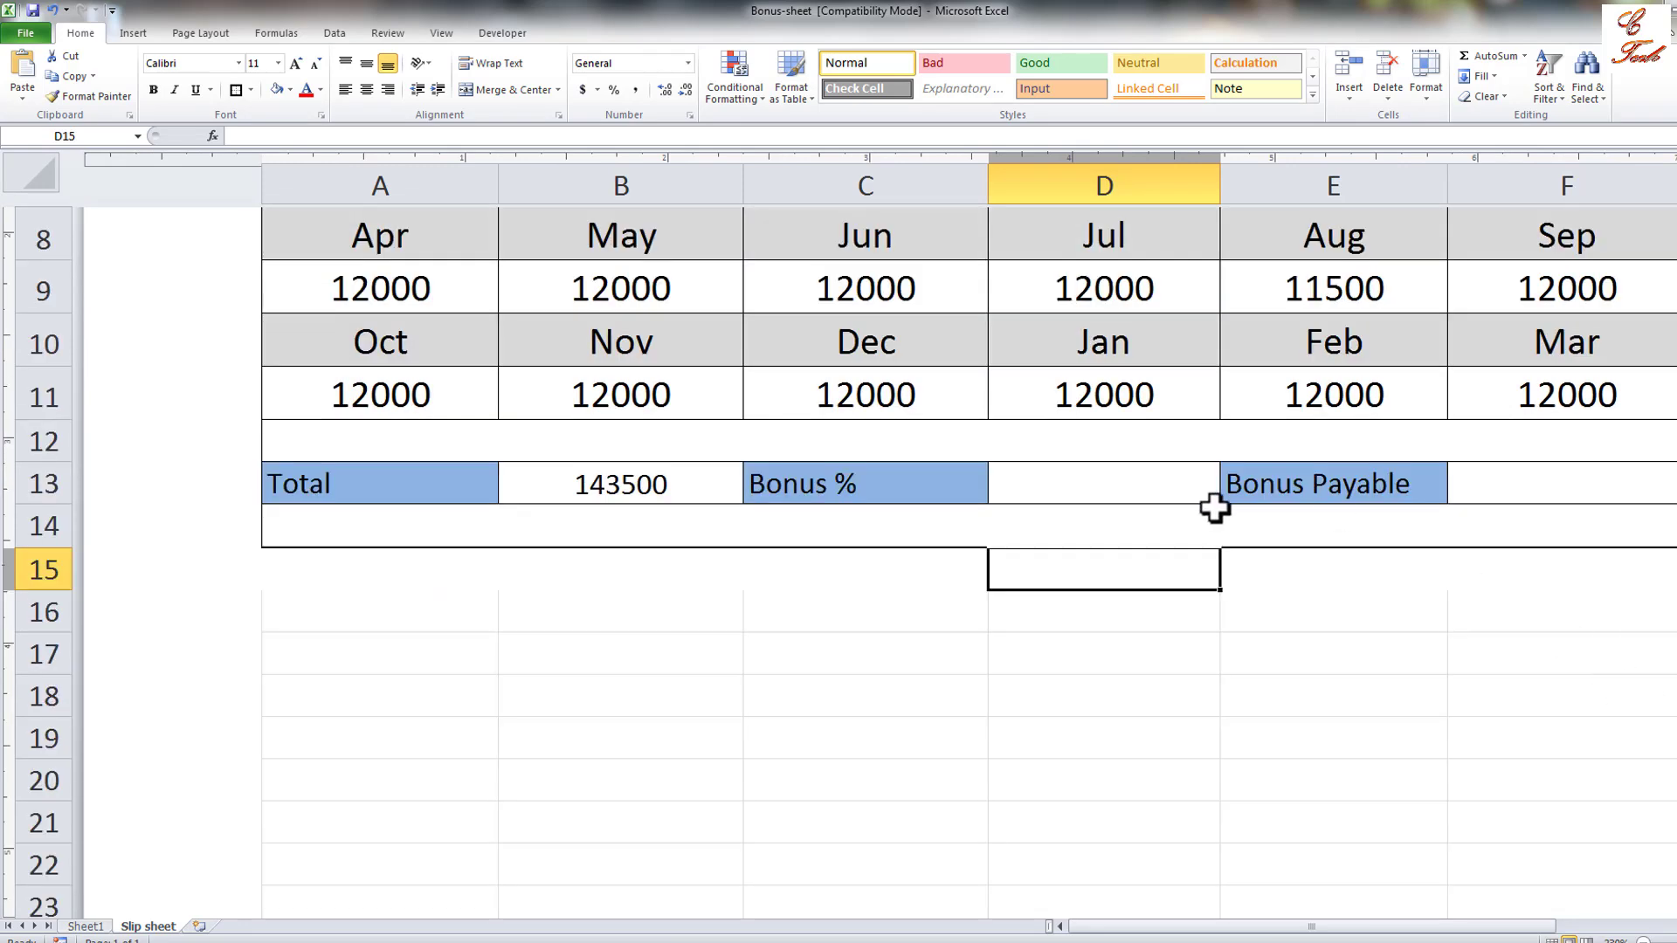
pyautogui.click(1143, 496)
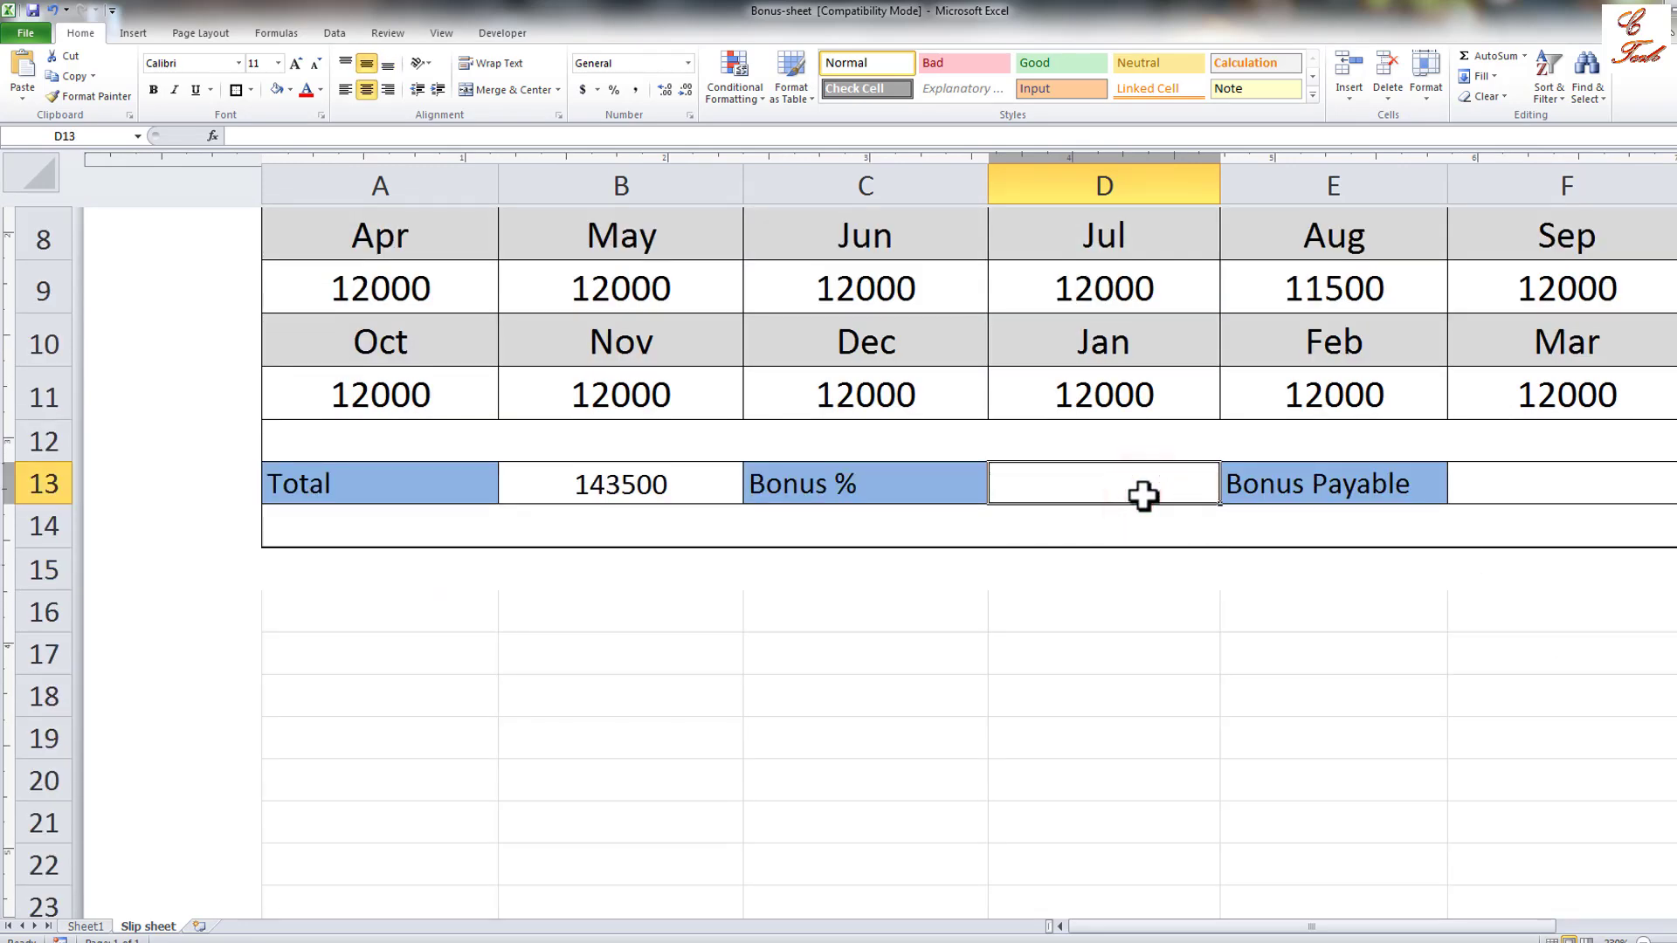
# Enter 8 as a trial Bonus % in D13 and compare it with the Total in B13.
pyautogui.write('8')
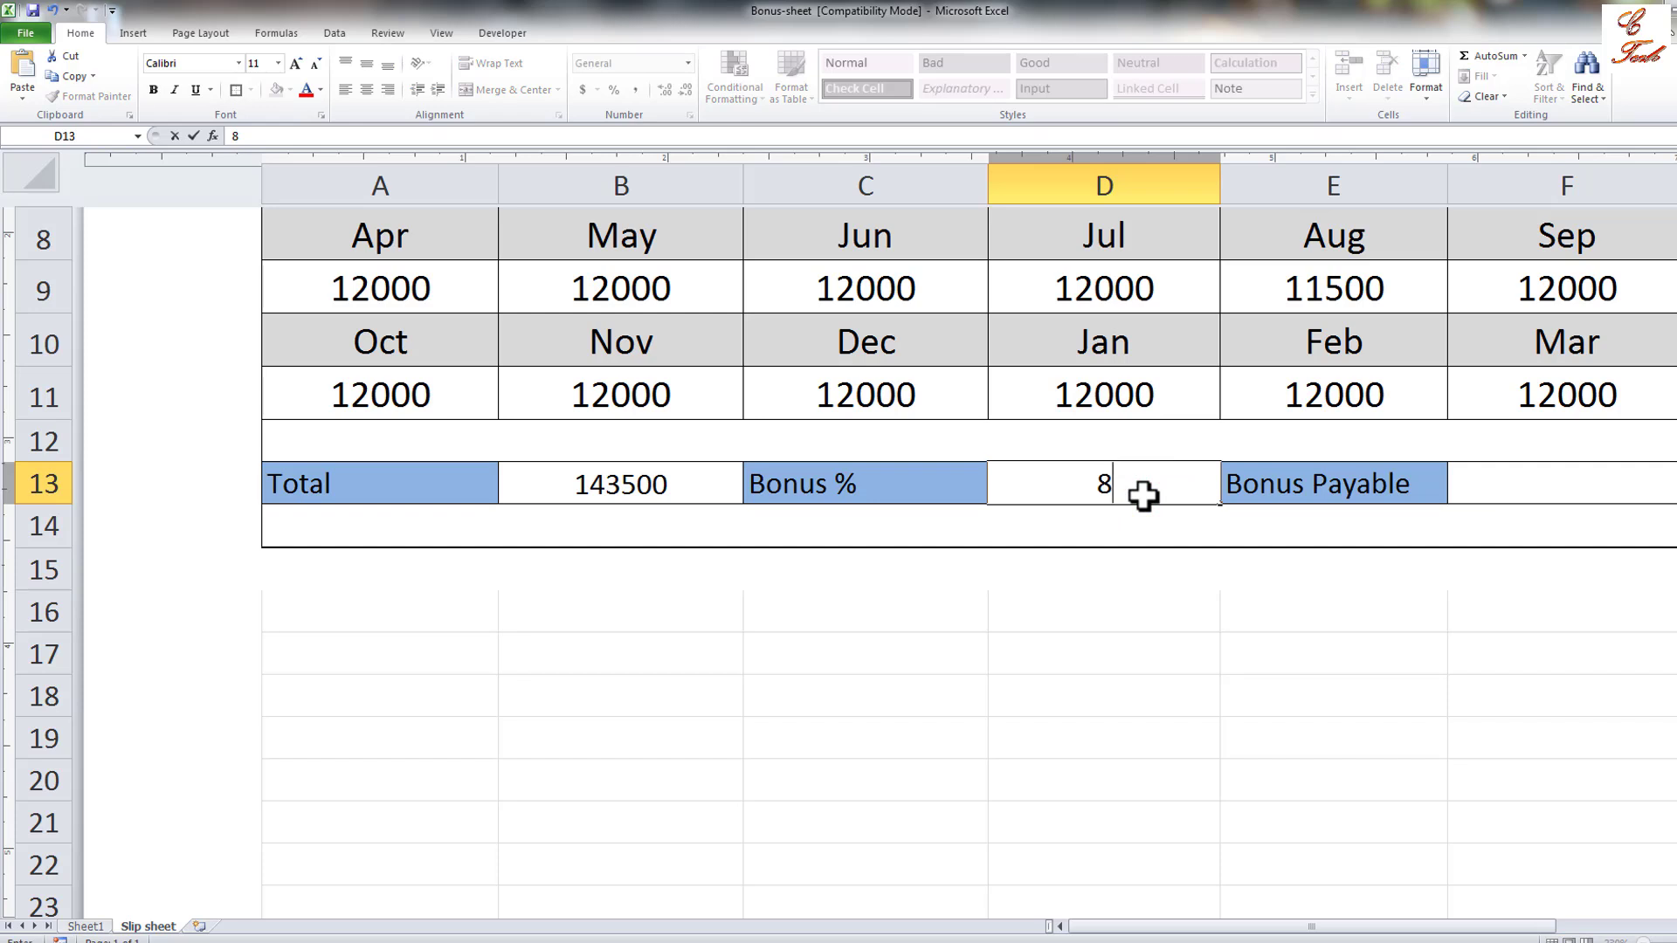
pyautogui.click(1143, 524)
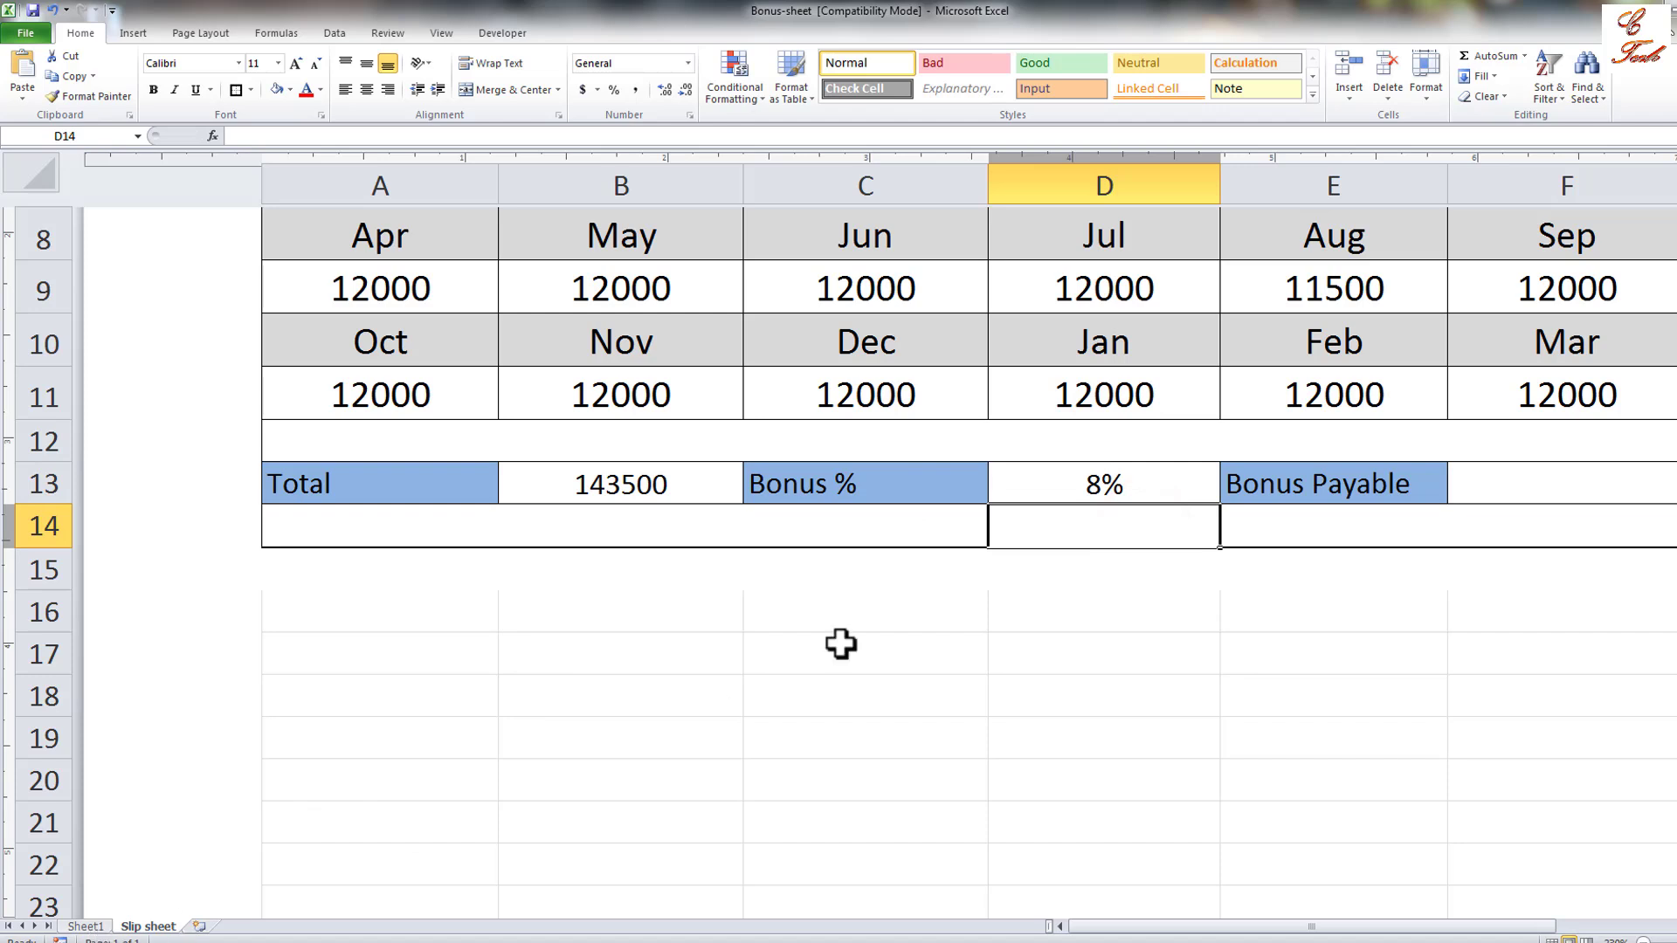
pyautogui.click(1099, 491)
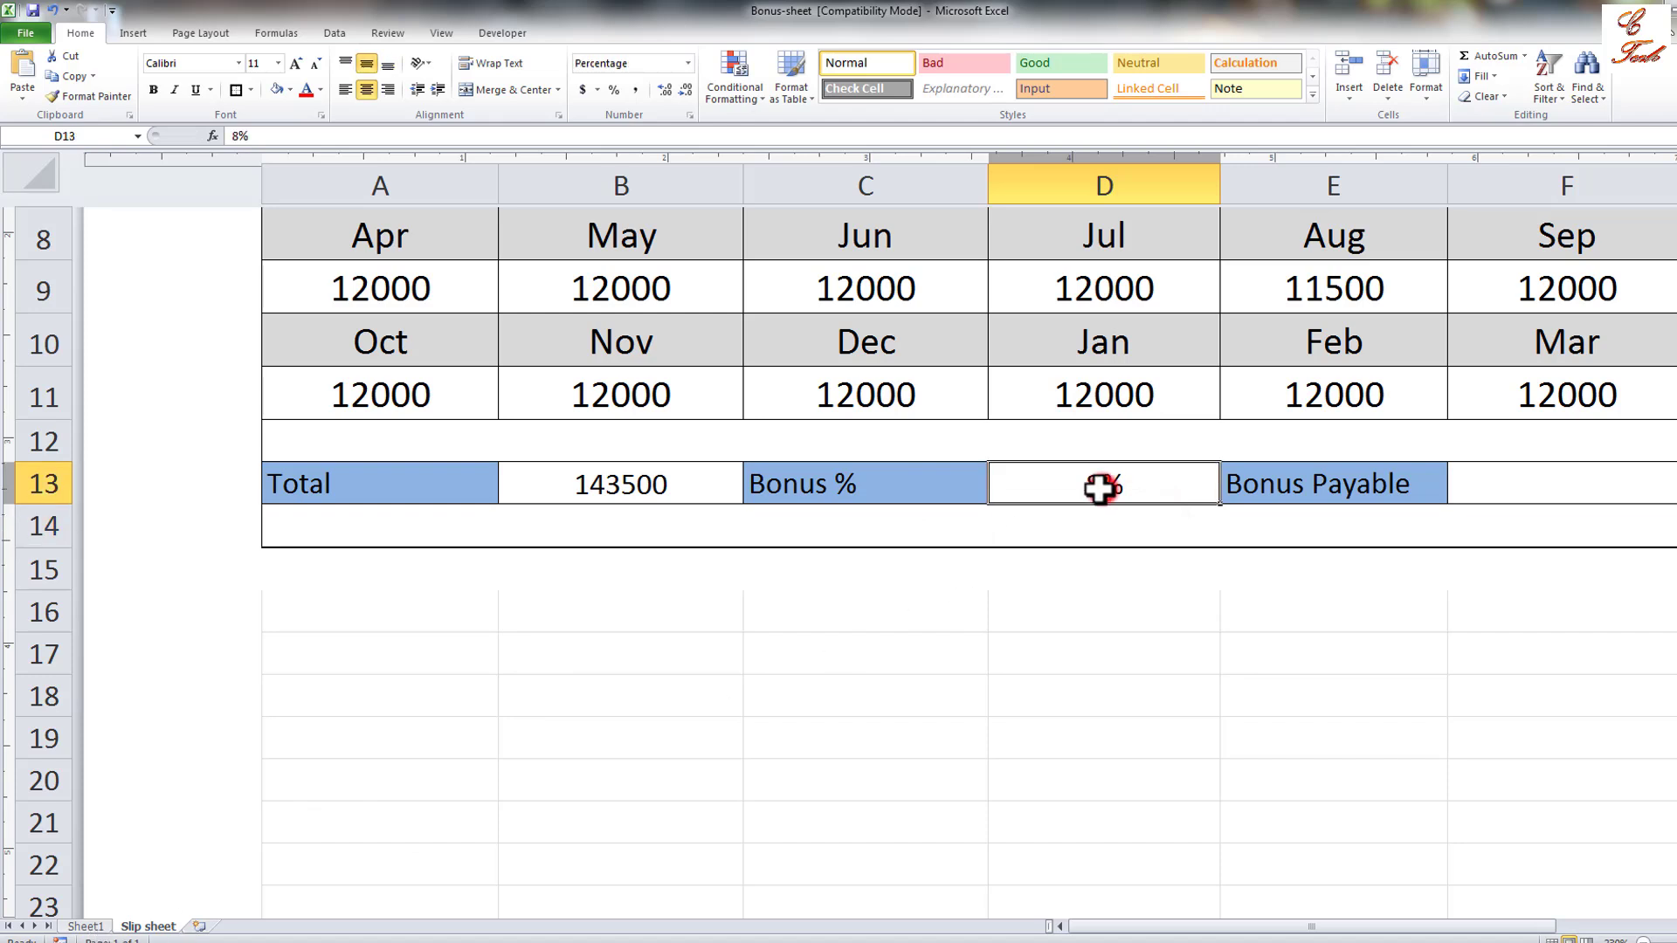
pyautogui.click(616, 486)
pyautogui.click(1107, 486)
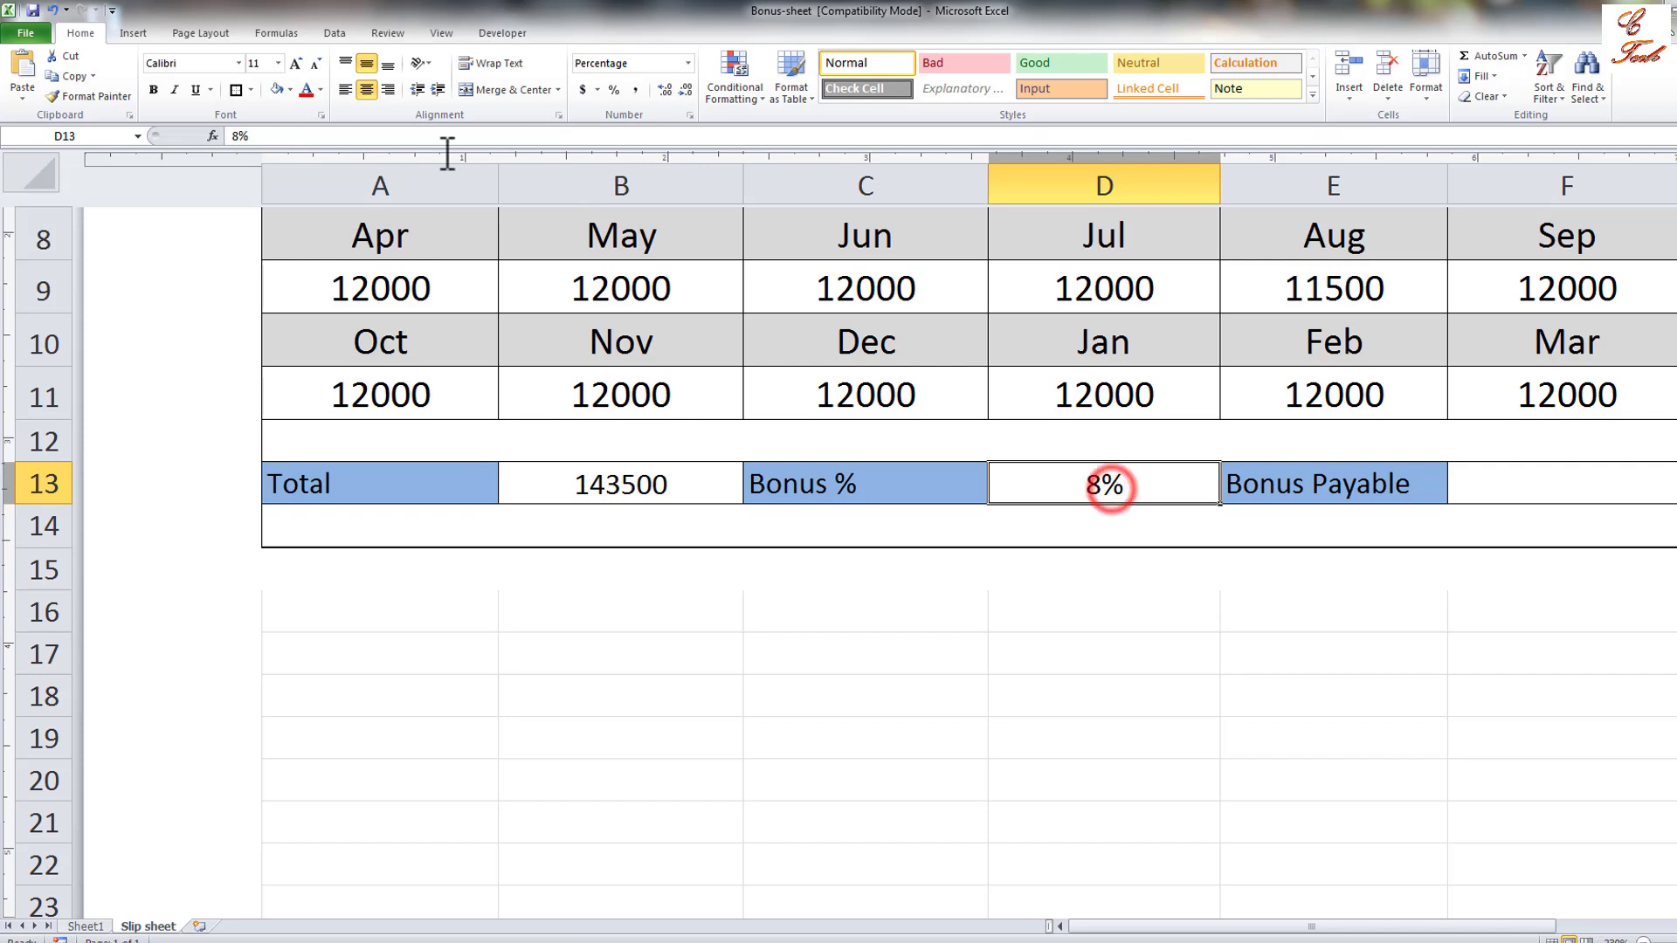
# Replace D13 with =VLOOKUP(B5,Sheet1!B3:U31,19,0) so Bonus % shows 8%.
pyautogui.moveTo(286, 137); pyautogui.dragTo(210, 137)
pyautogui.write('=VLOOKUP(B5,Sheet1!B3:U31,2,0)')
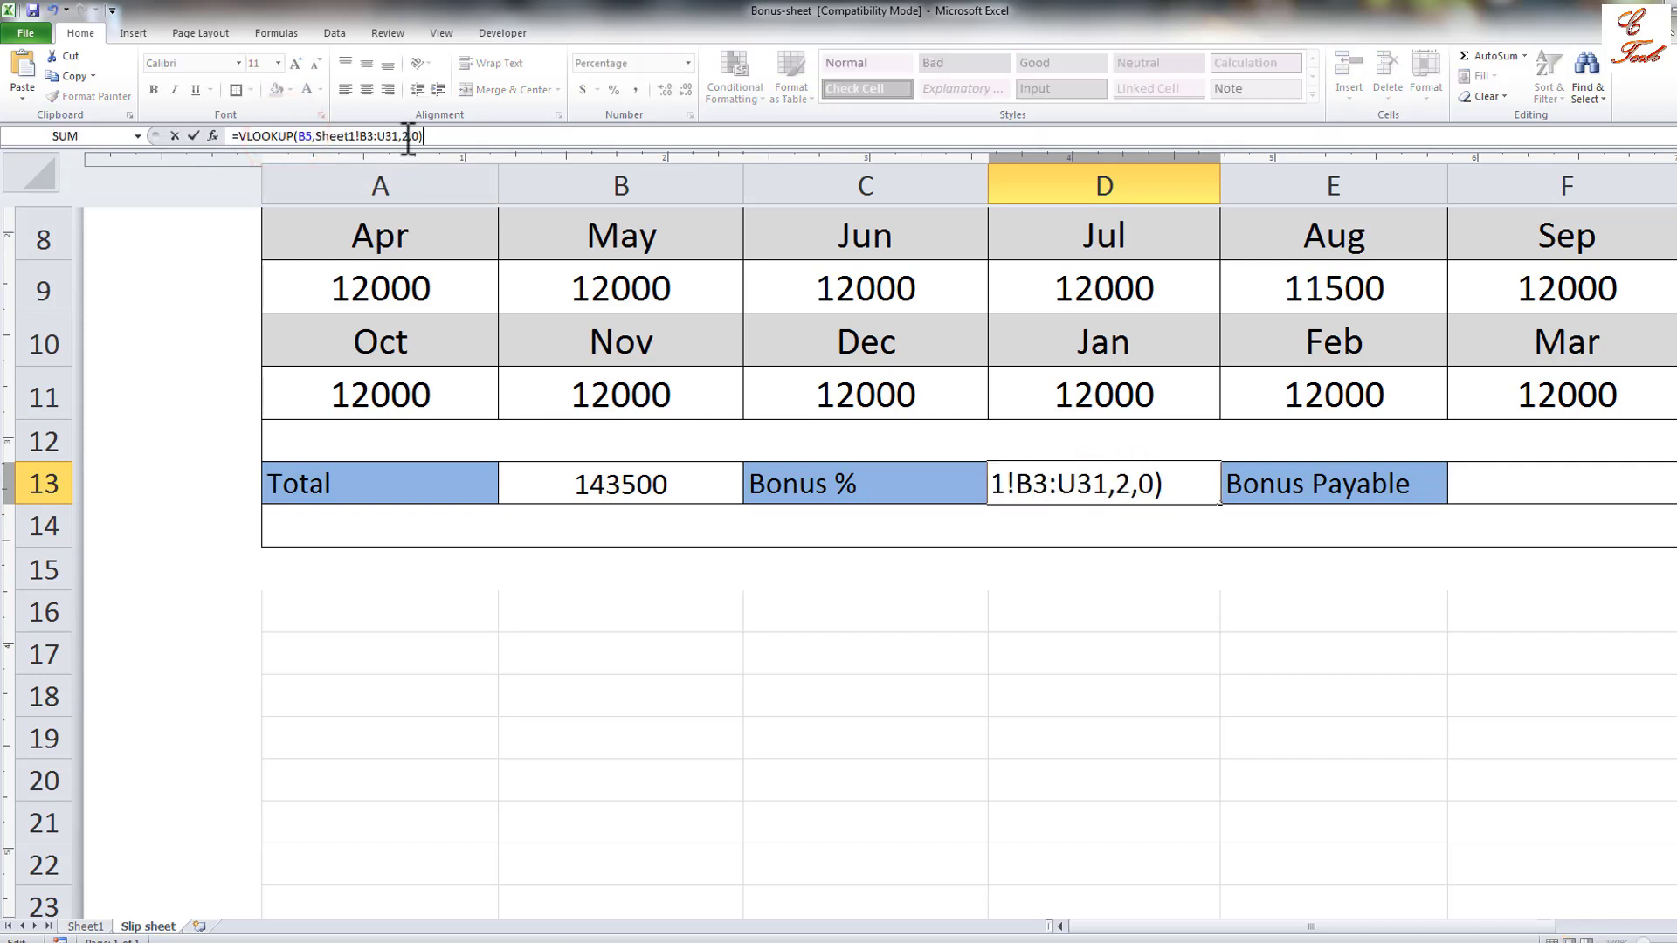
pyautogui.click(409, 137)
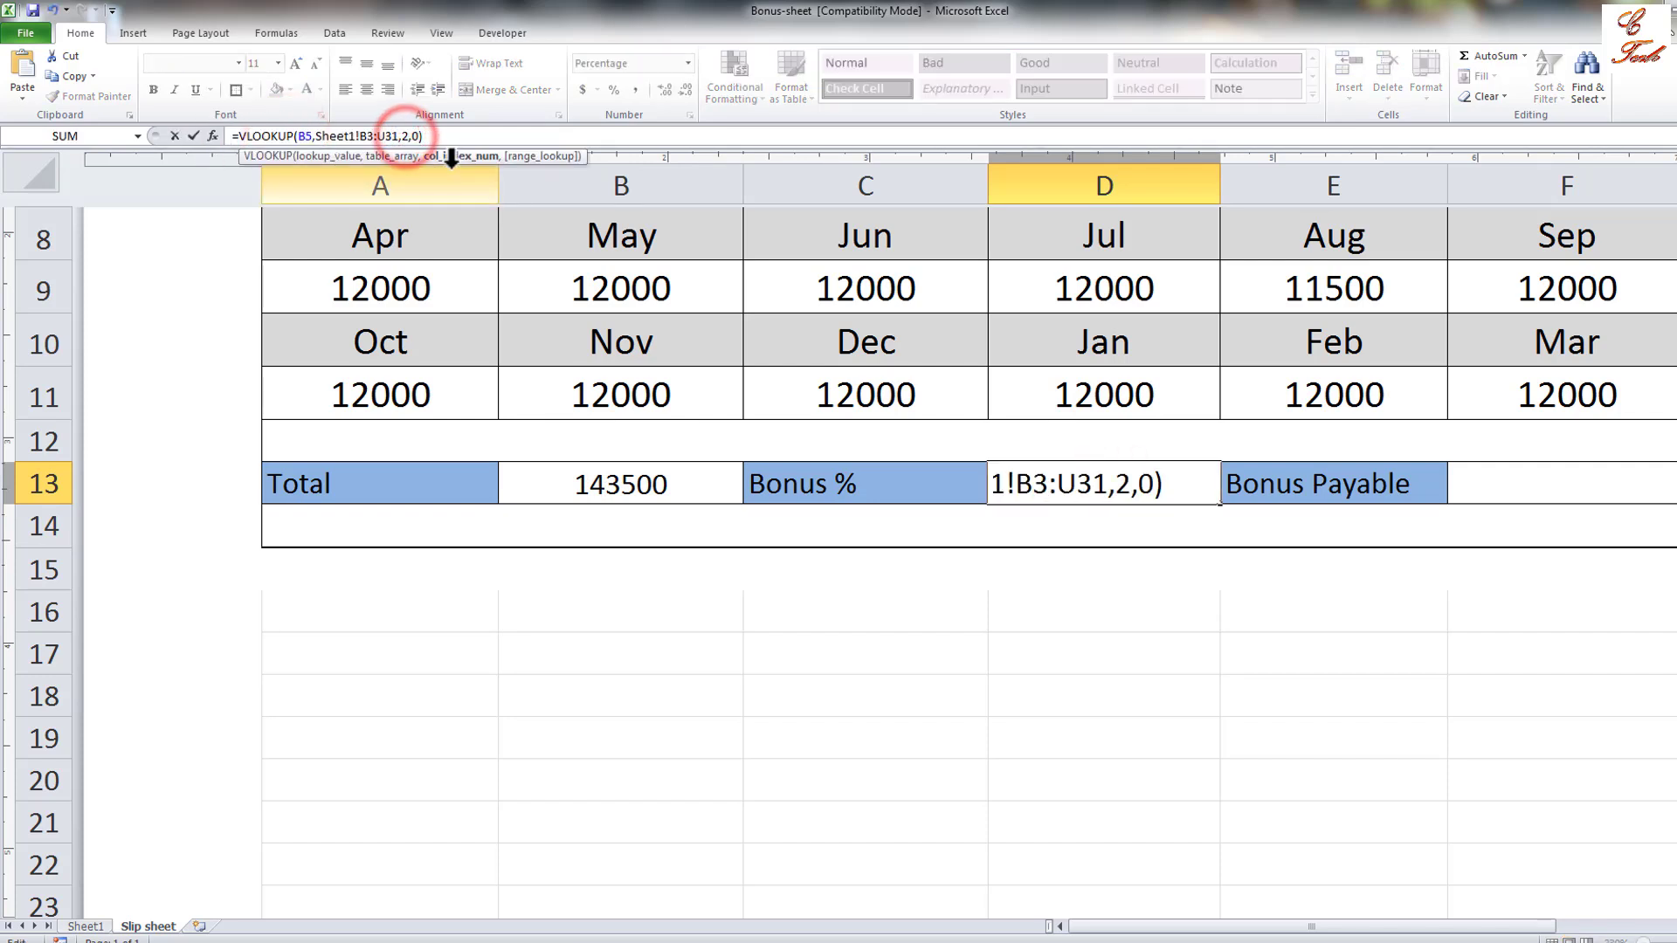
pyautogui.press('BackSpace')
pyautogui.write('19')
pyautogui.press('Return')
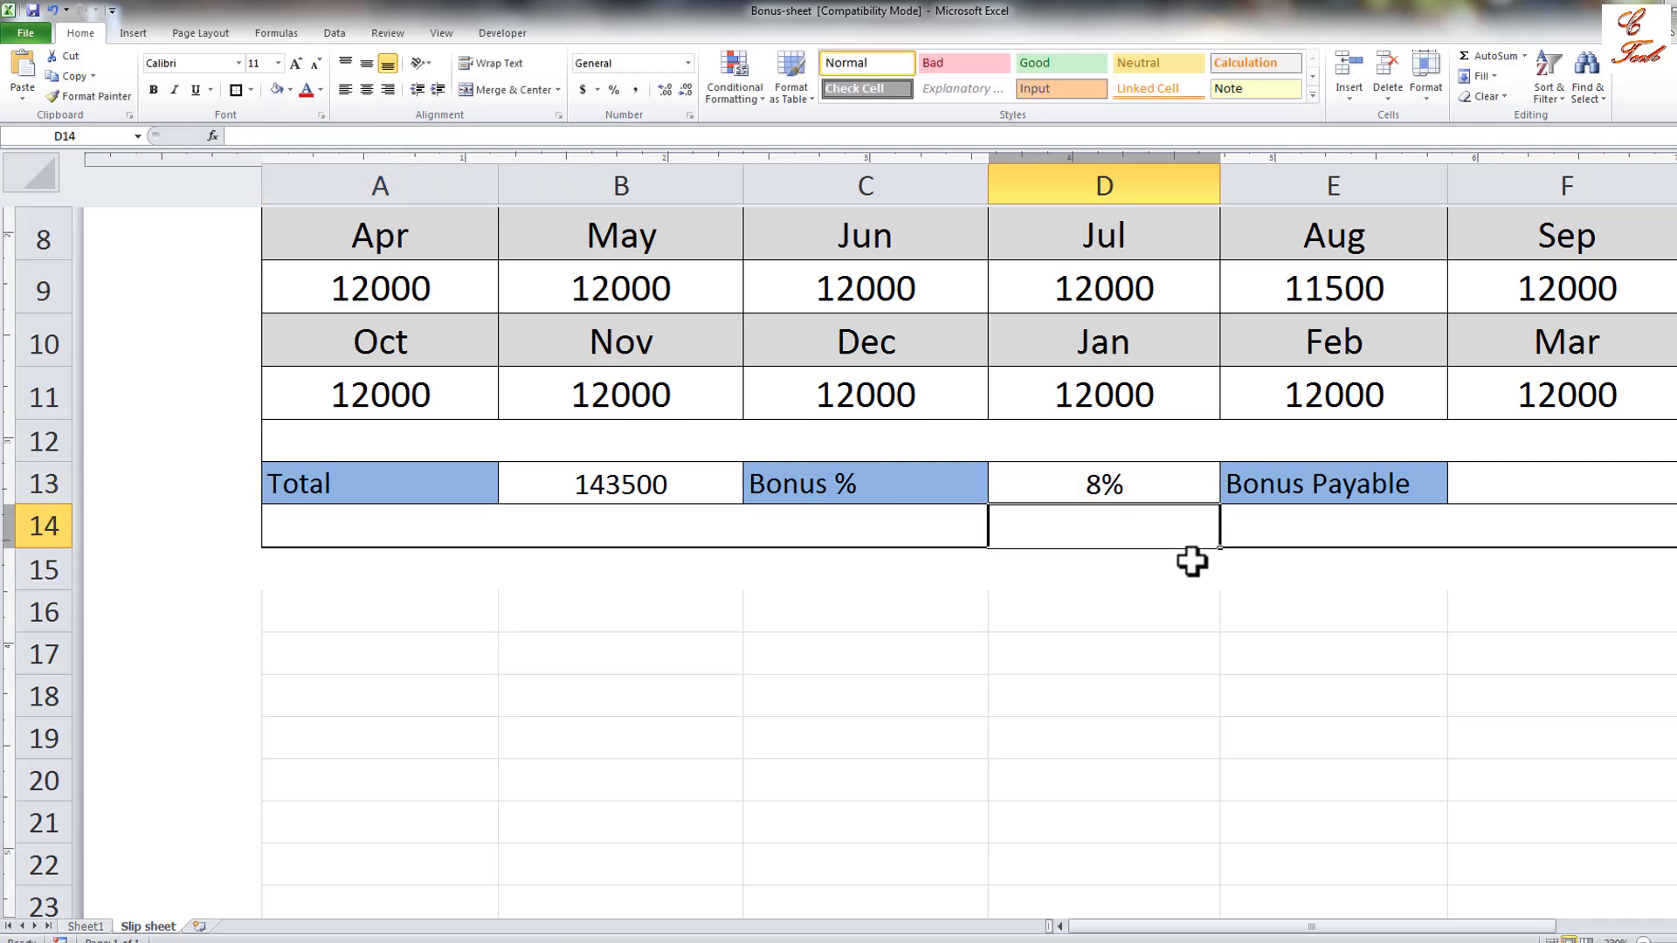
pyautogui.click(1122, 486)
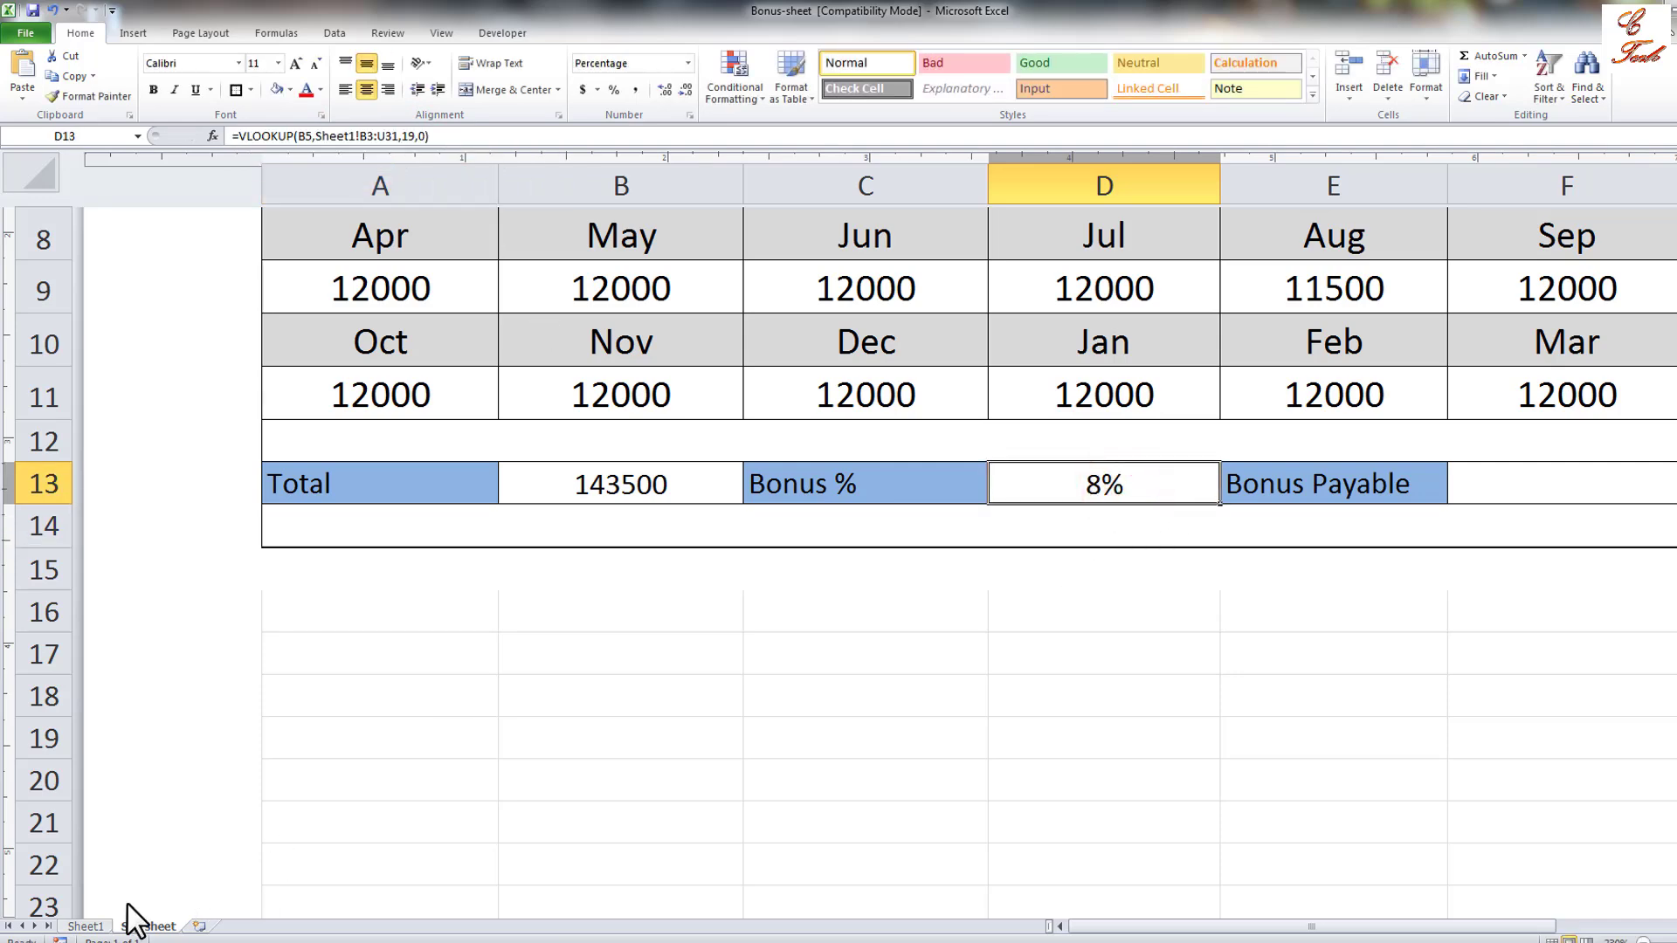
# Verify the 8% against Sheet1's Bonus % column and recheck the Total formula in B13.
pyautogui.click(79, 924)
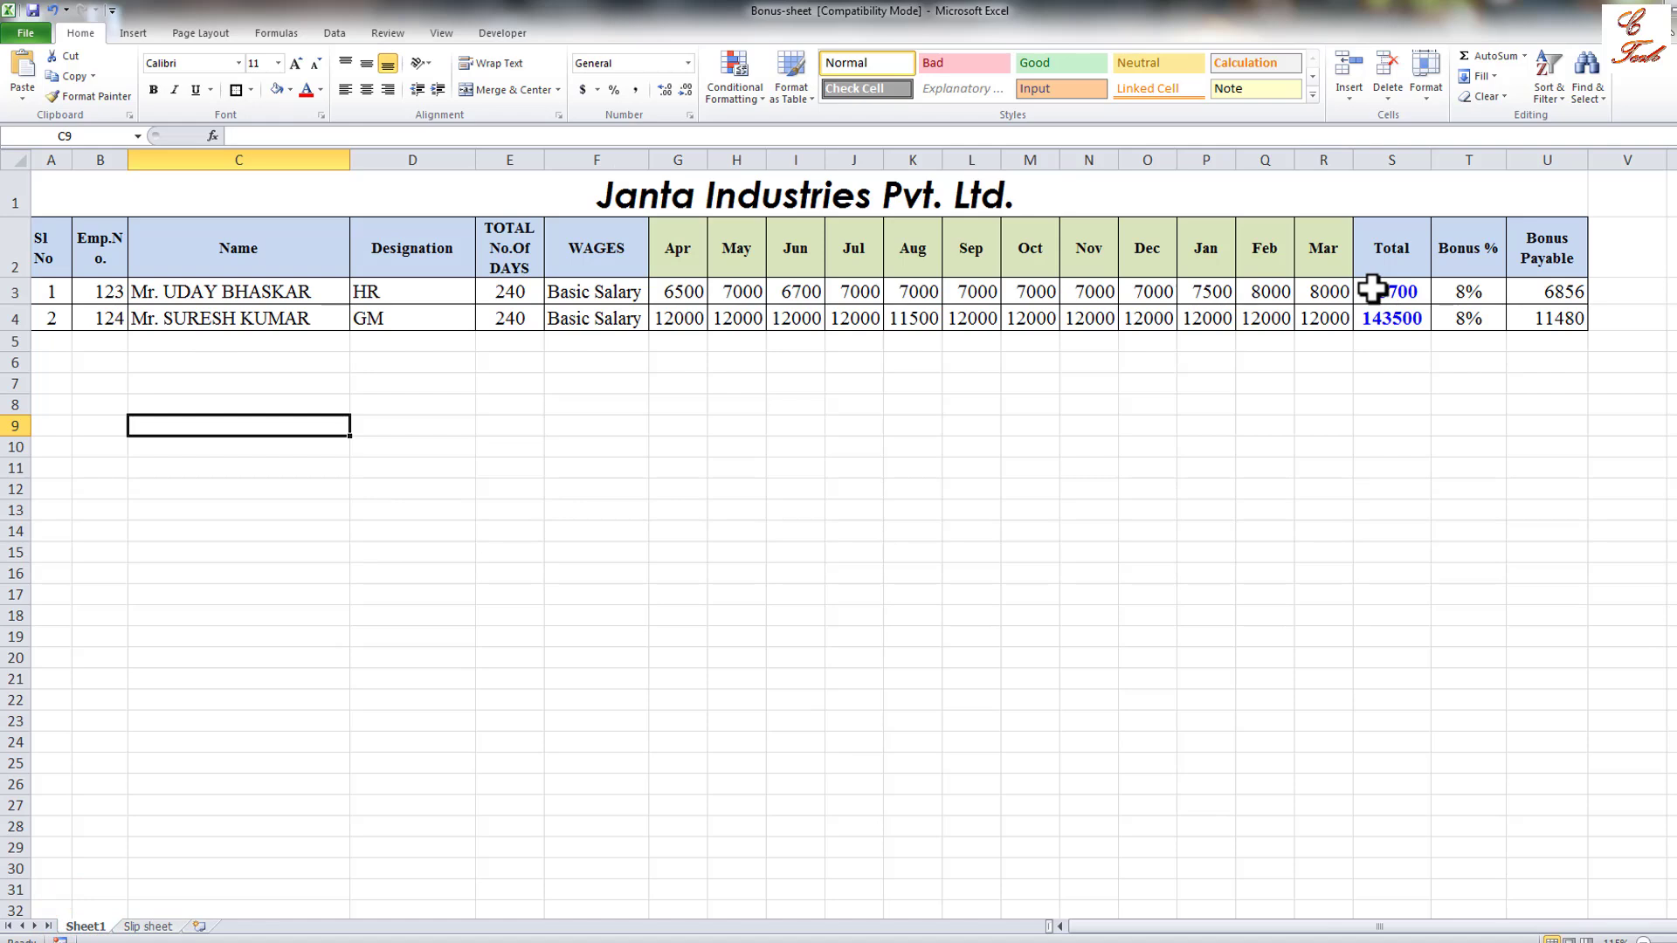
pyautogui.click(1439, 293)
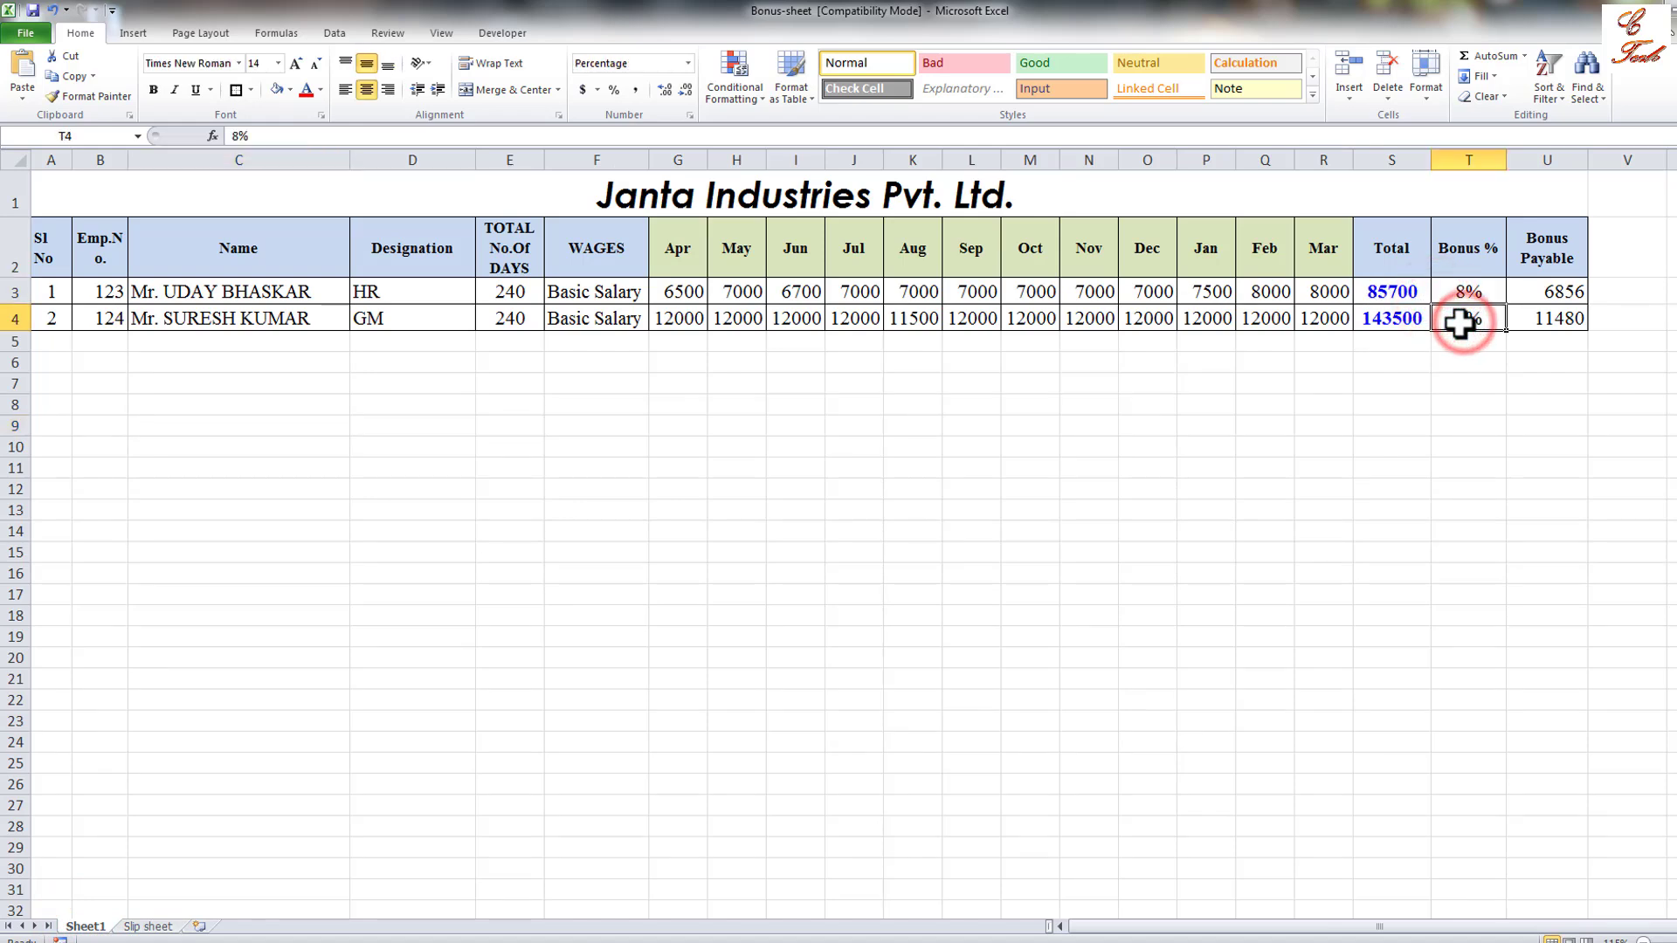
pyautogui.click(1448, 376)
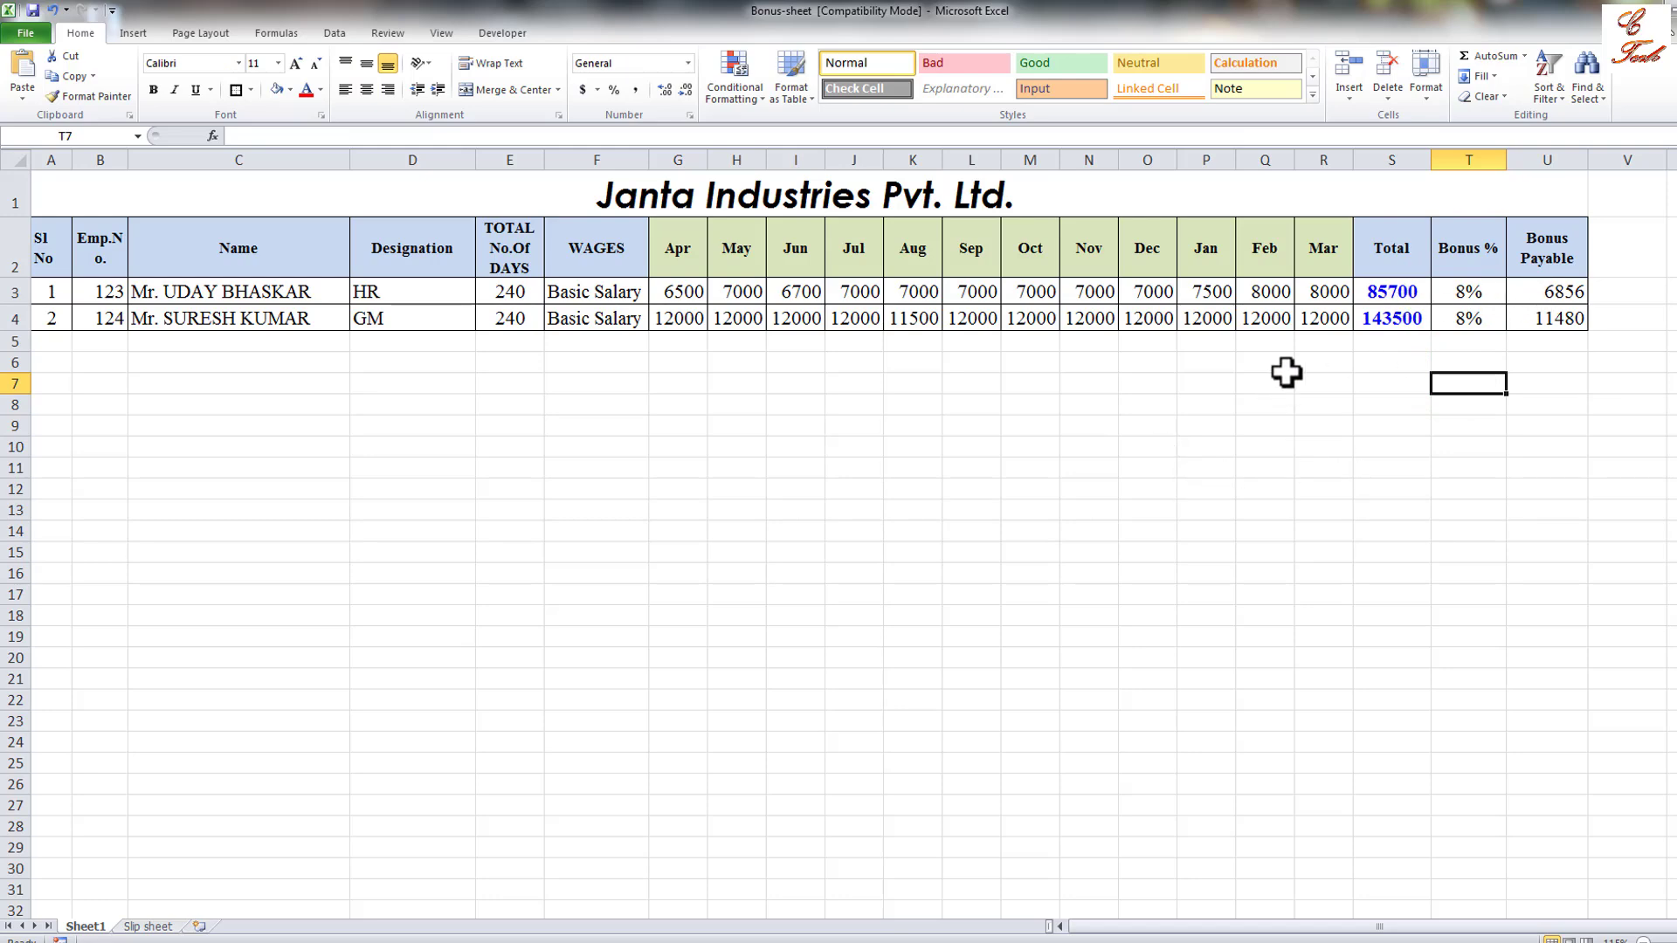
pyautogui.click(147, 926)
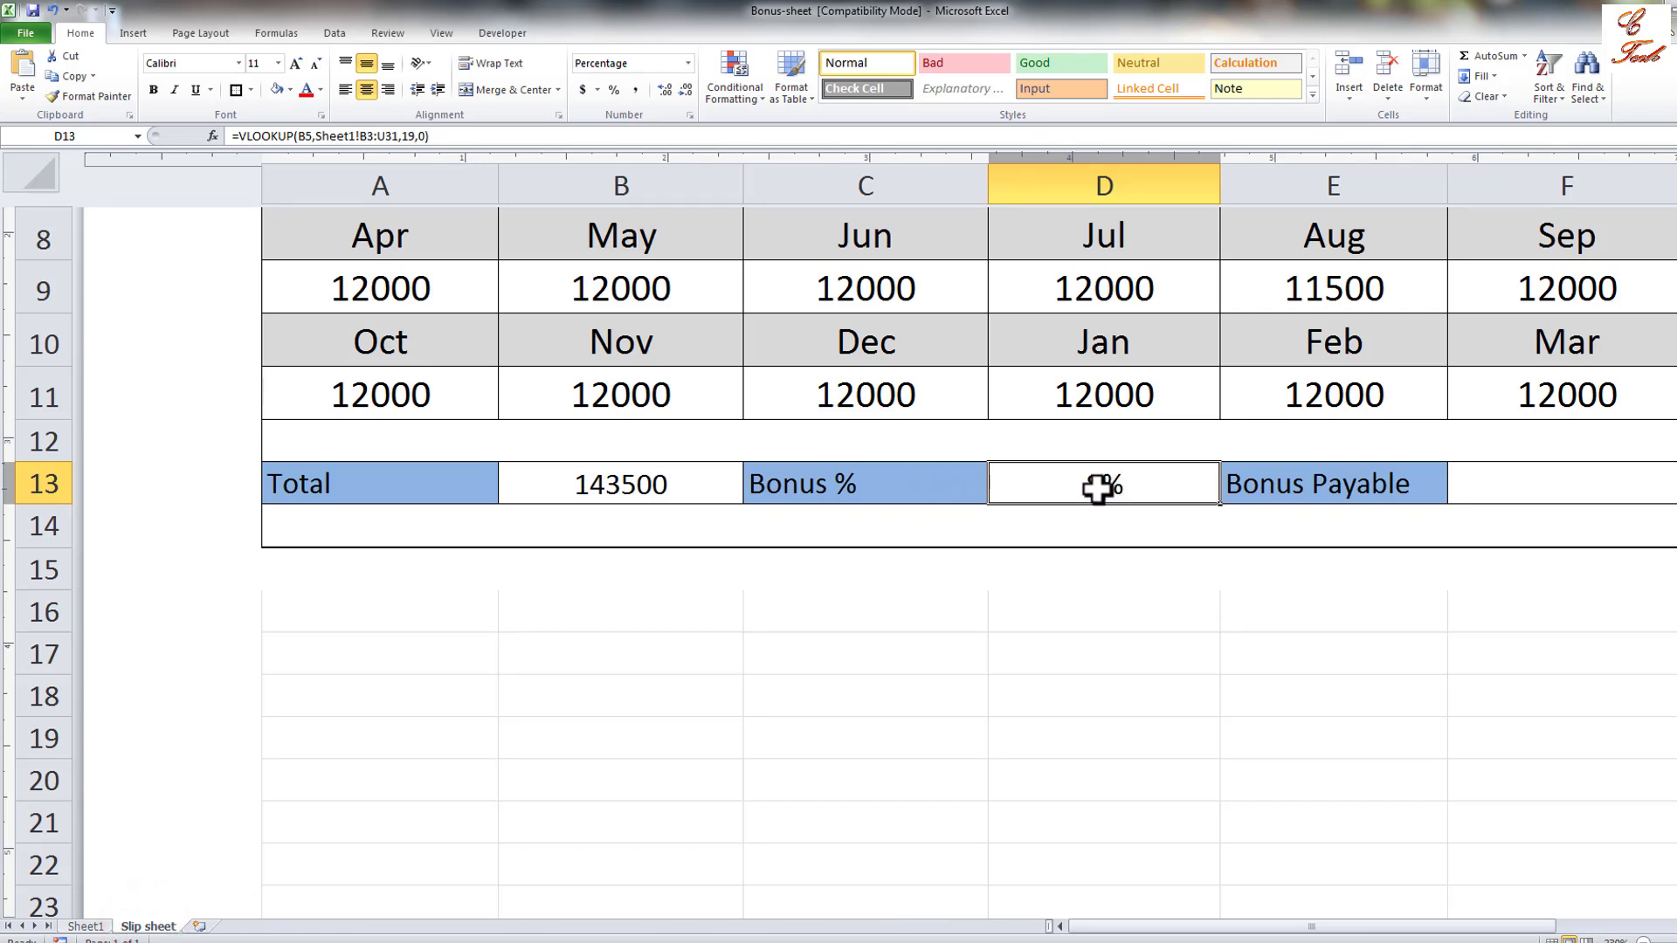
pyautogui.click(554, 491)
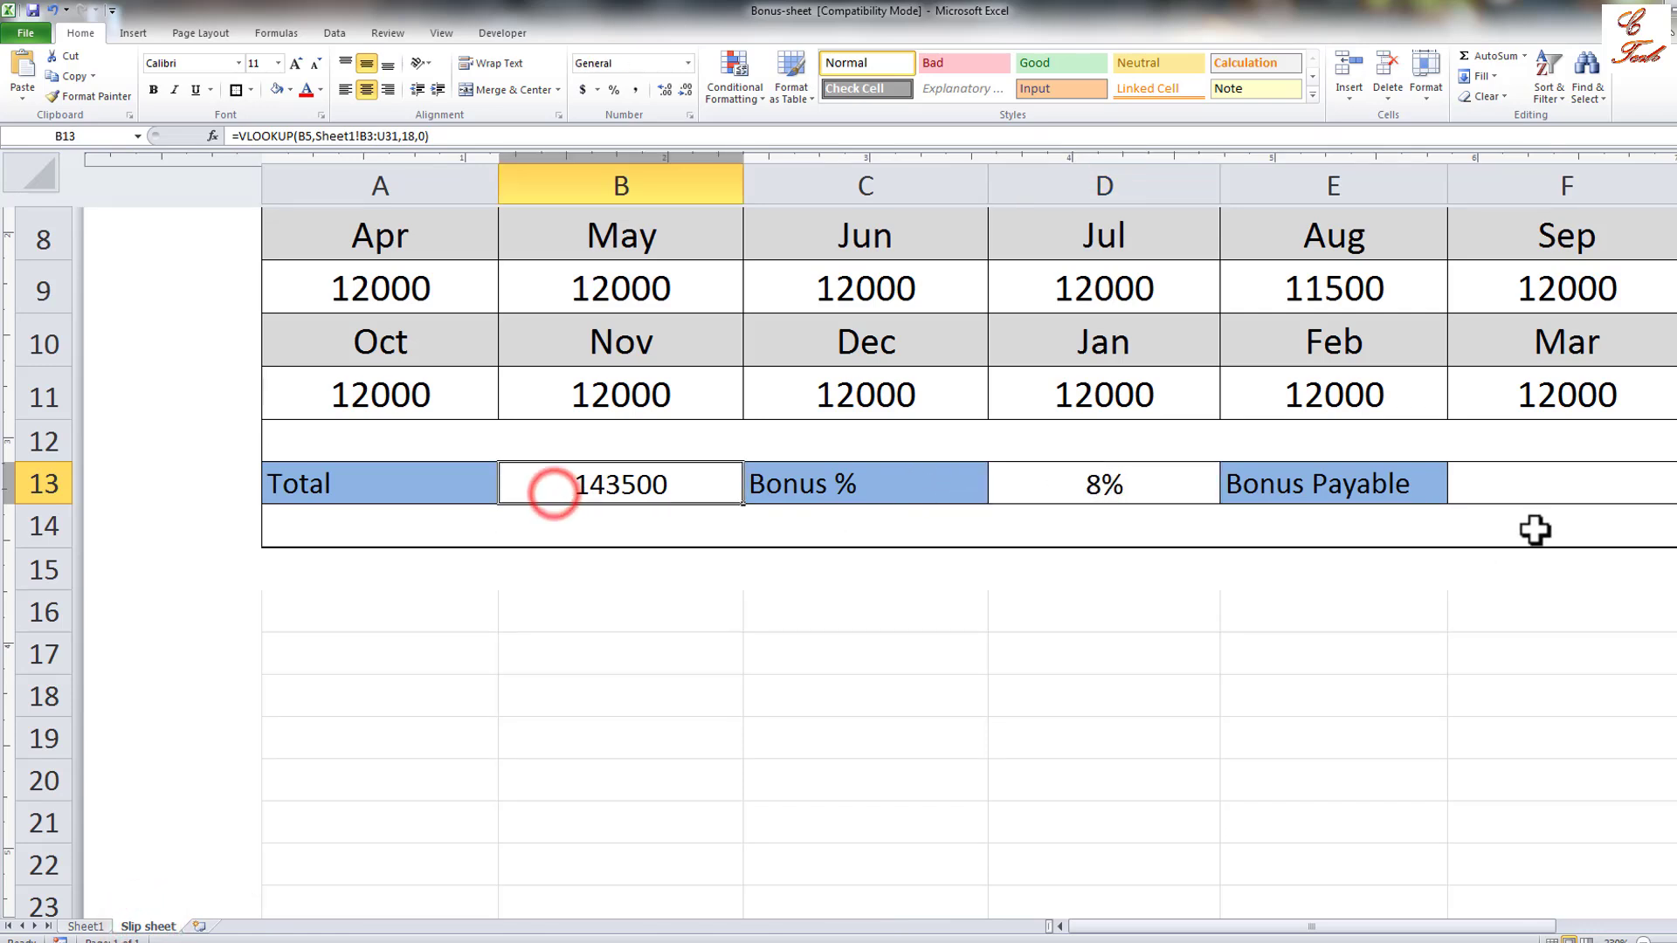
pyautogui.click(1531, 495)
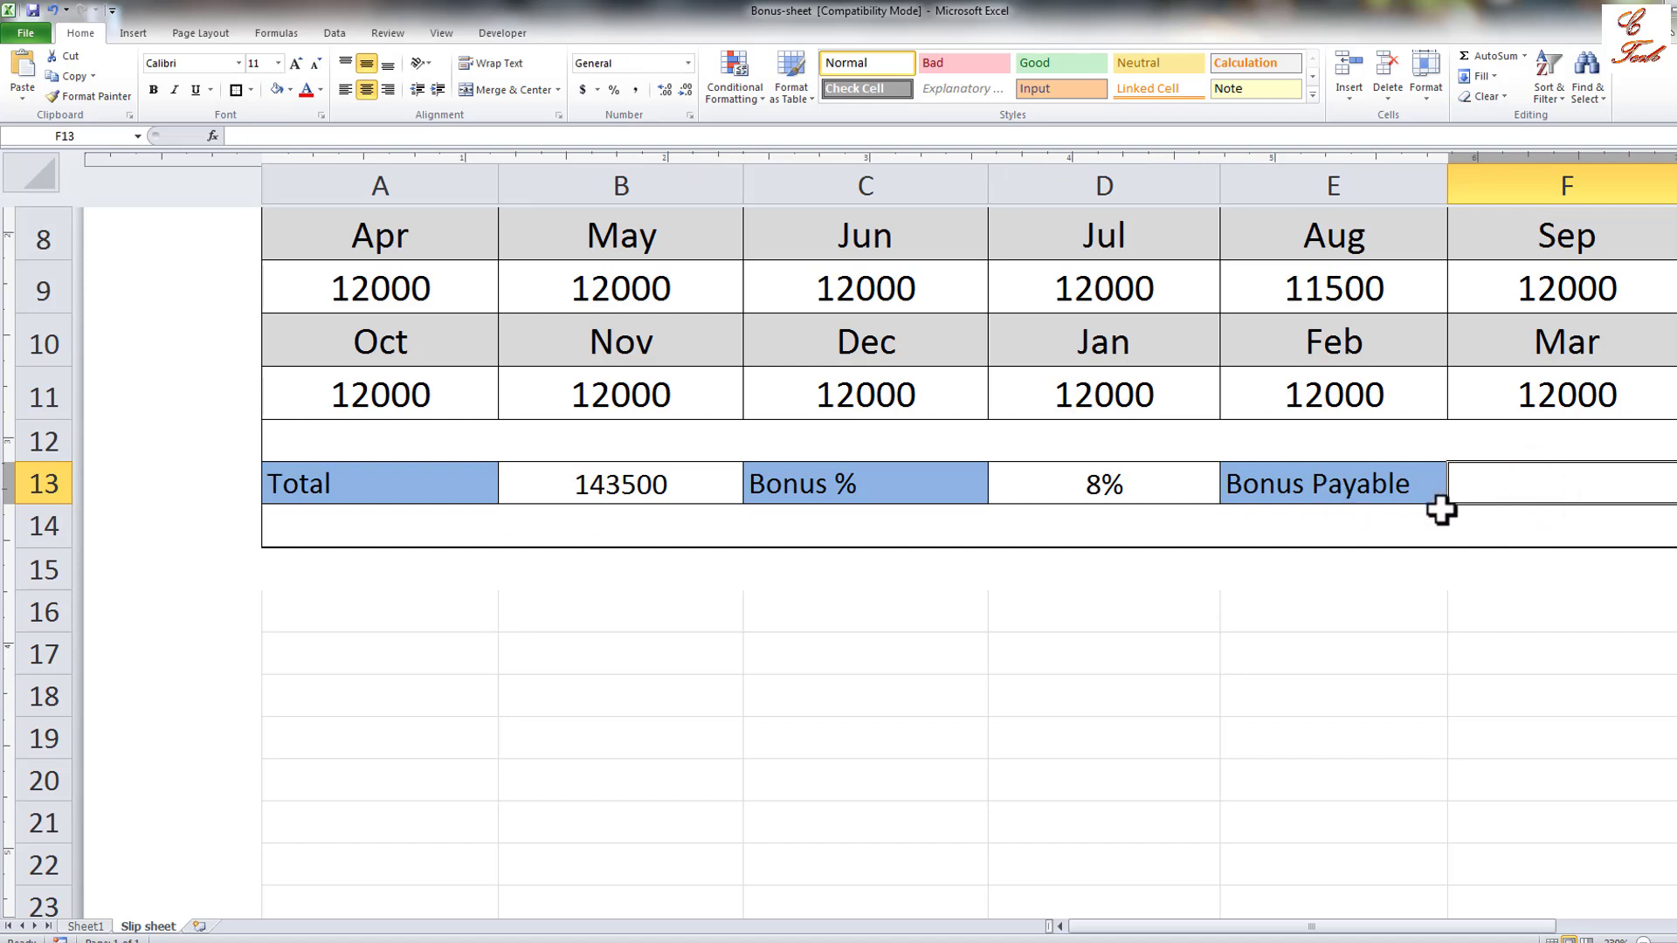
# Enter =ROUND(B13*D13,0) in F13 so Bonus Payable shows 11480.
pyautogui.scroll(1, 1439, 511)
pyautogui.click(391, 131)
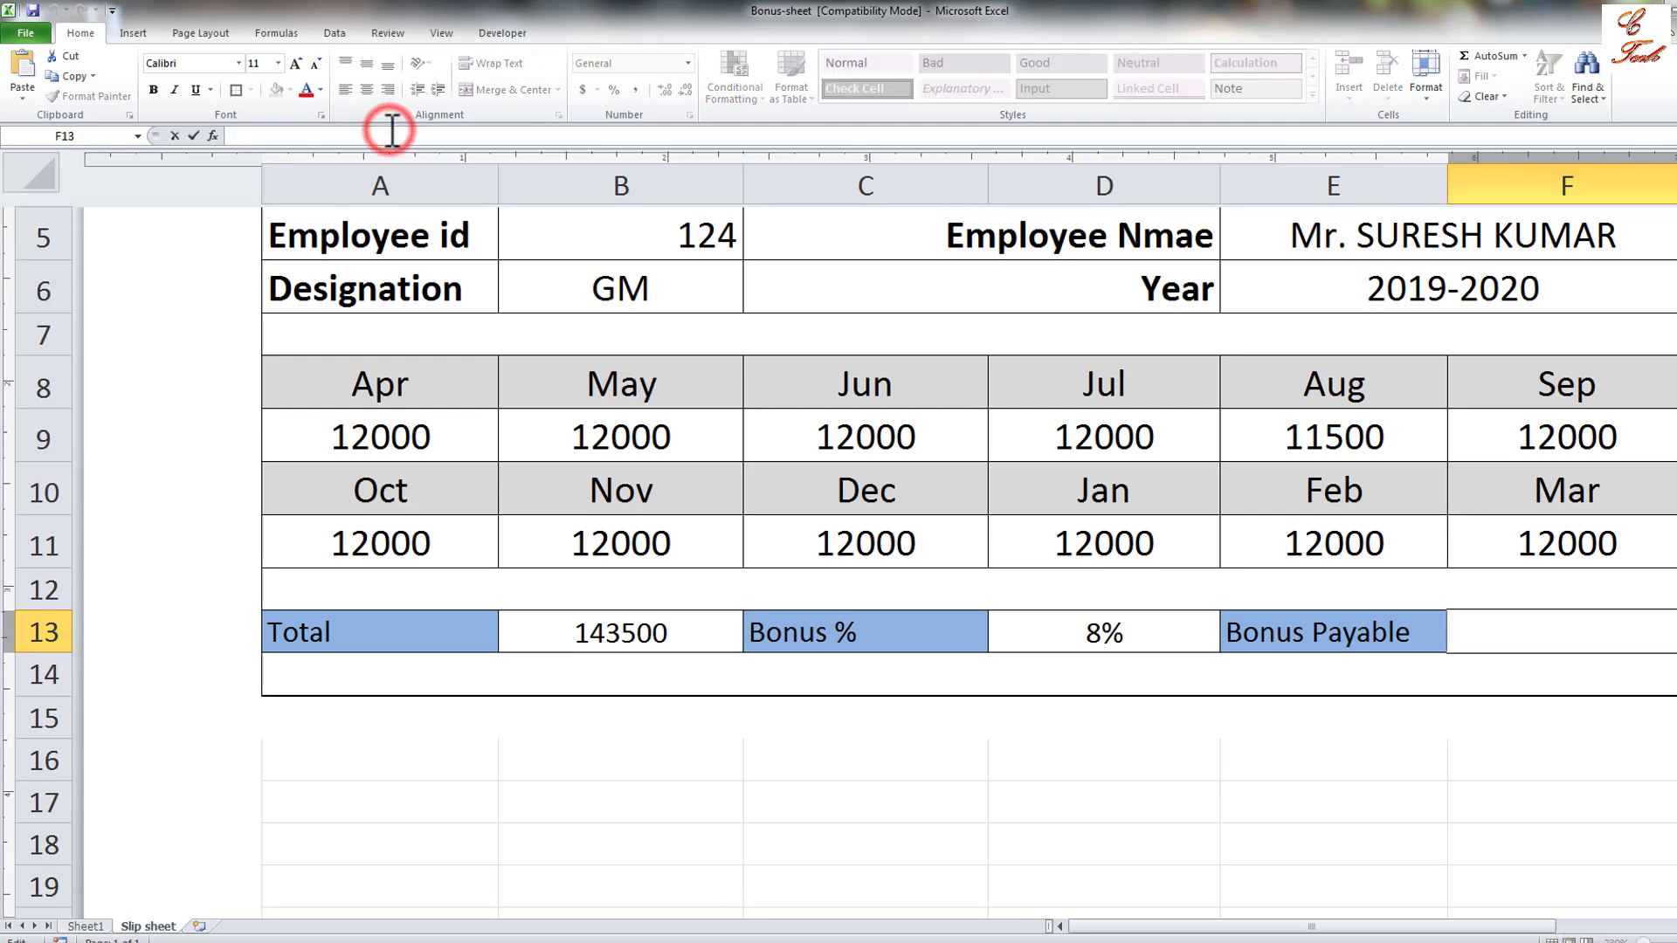
pyautogui.write('=')
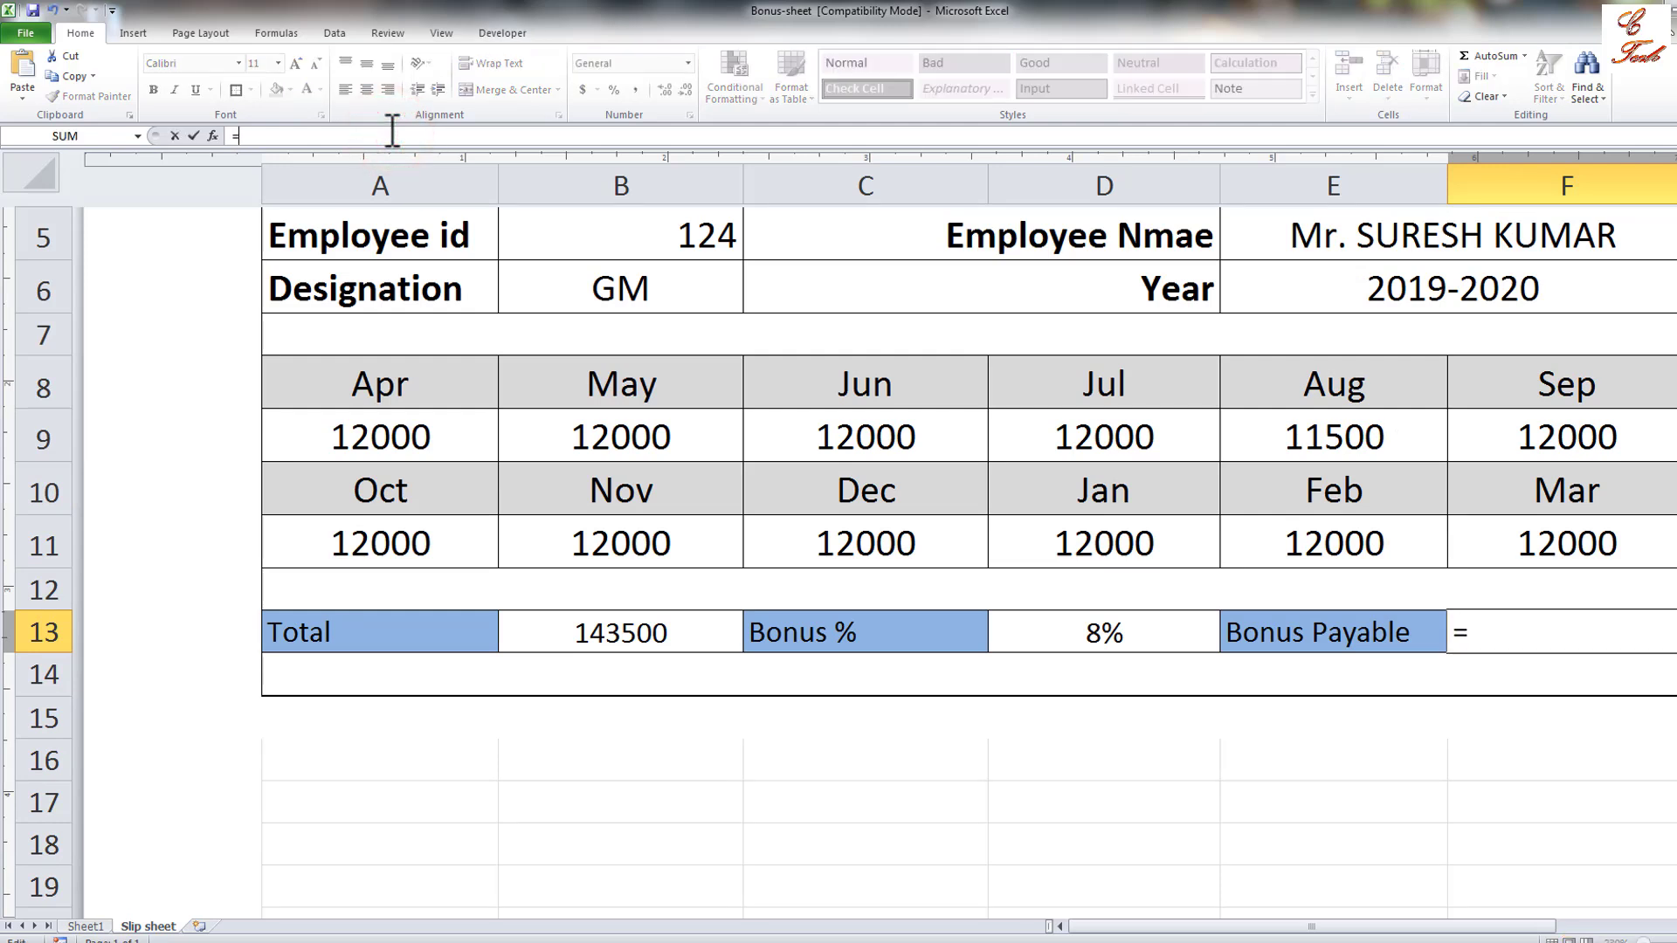
pyautogui.write('round')
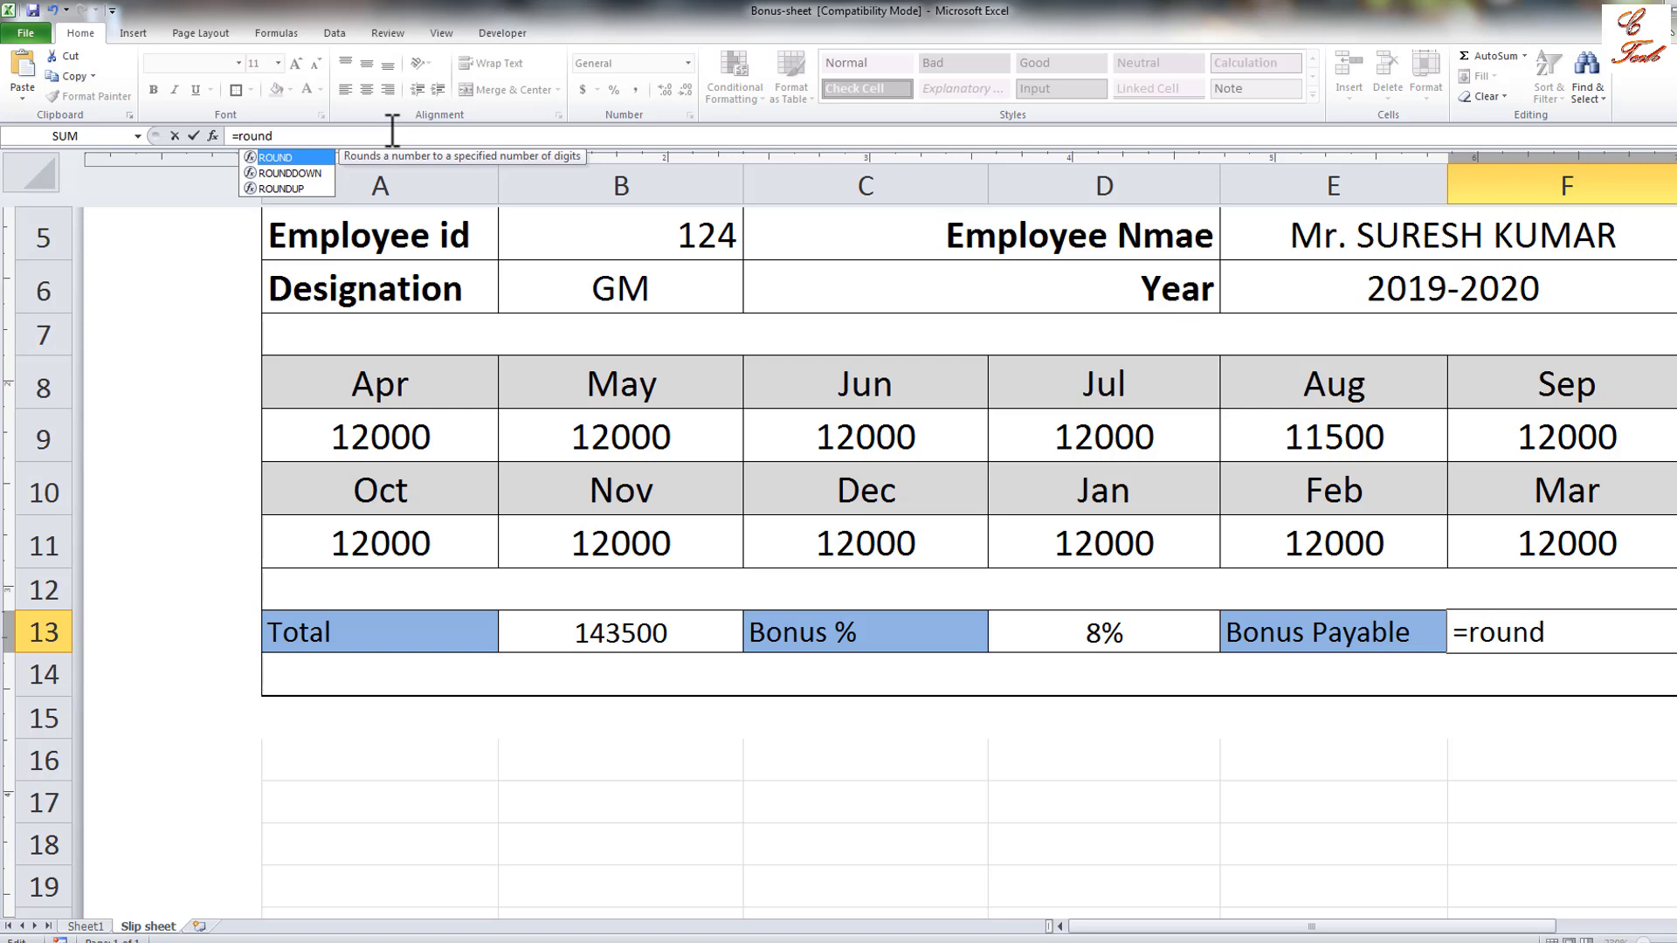
pyautogui.write('(')
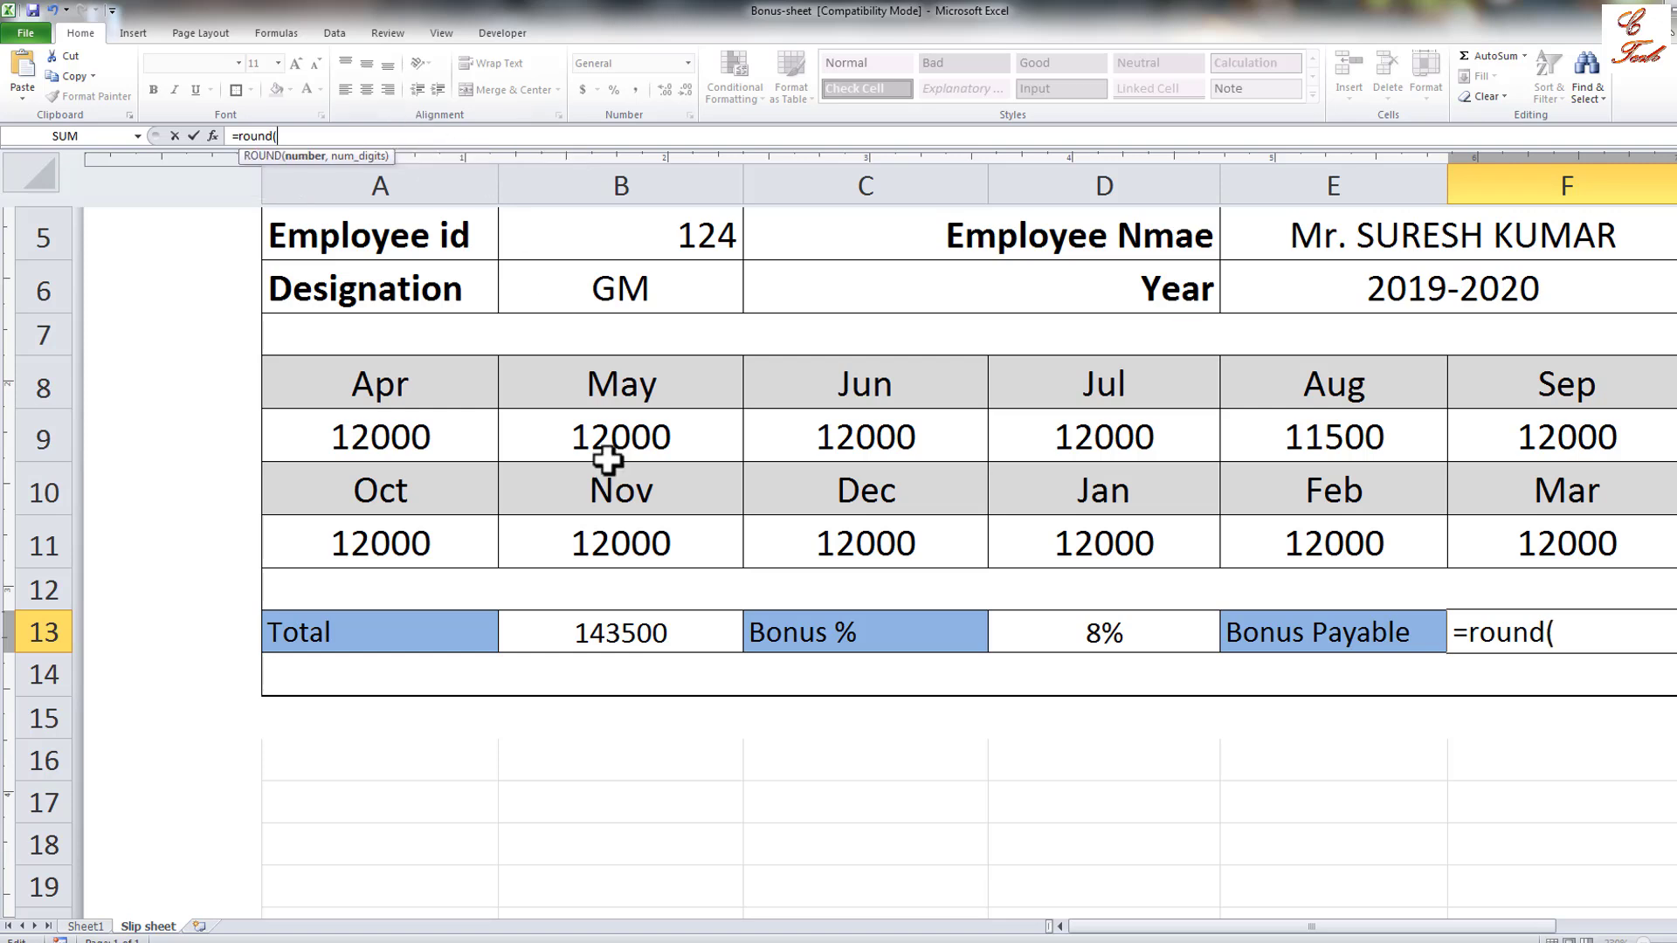
pyautogui.click(657, 633)
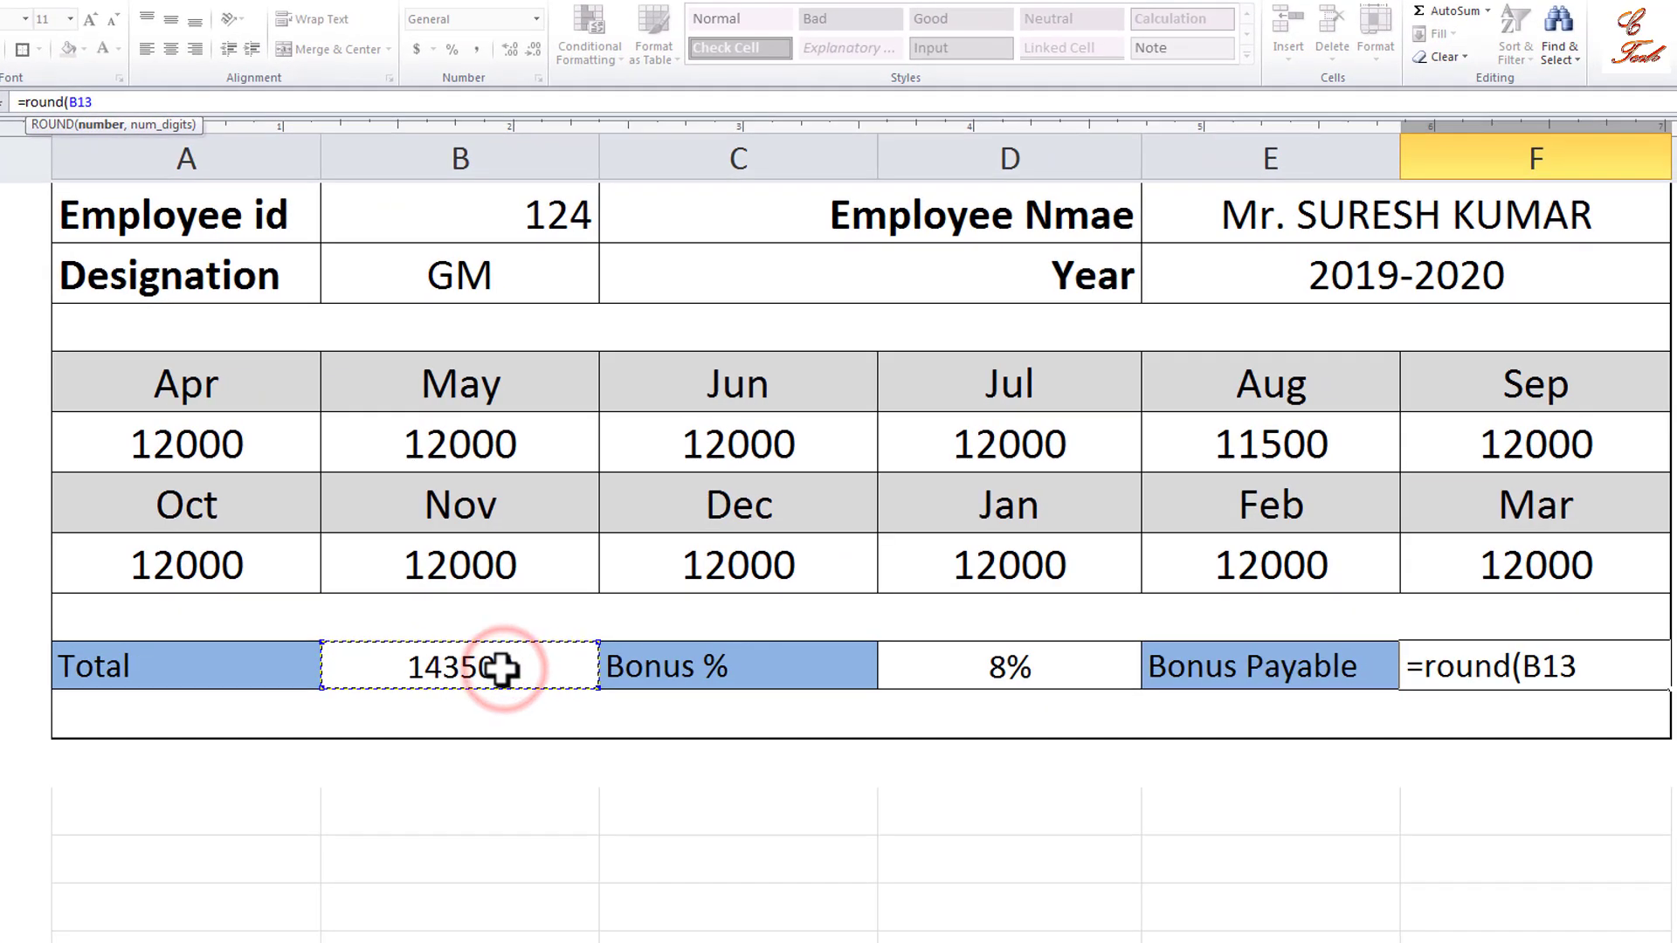
pyautogui.write('*')
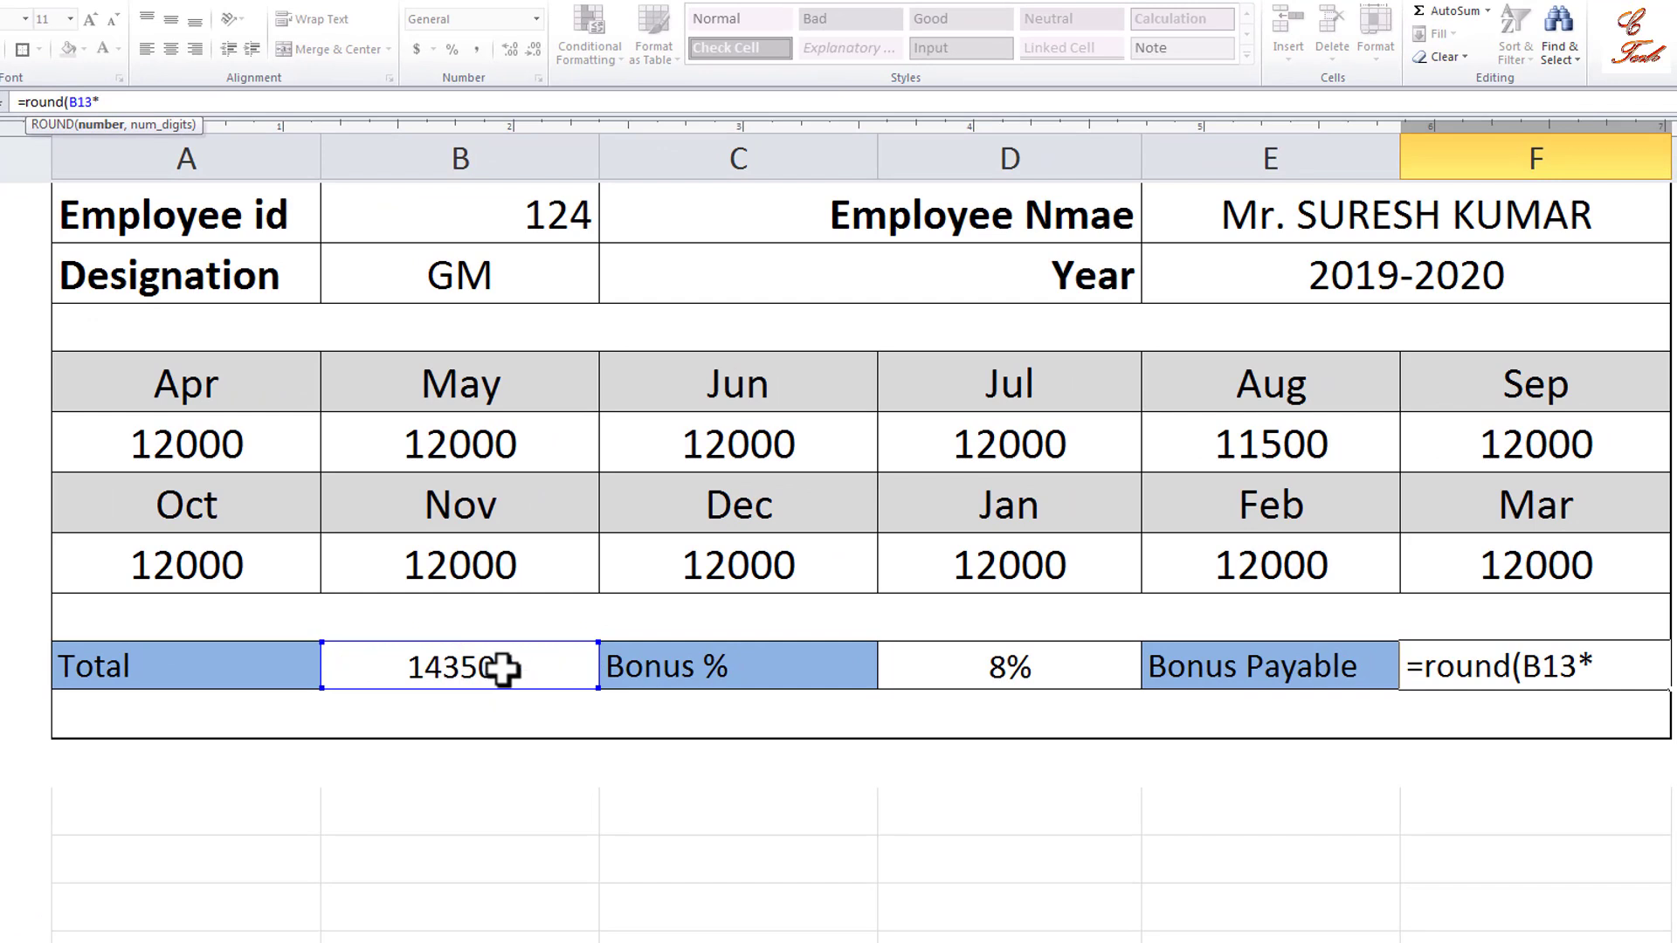
pyautogui.click(999, 672)
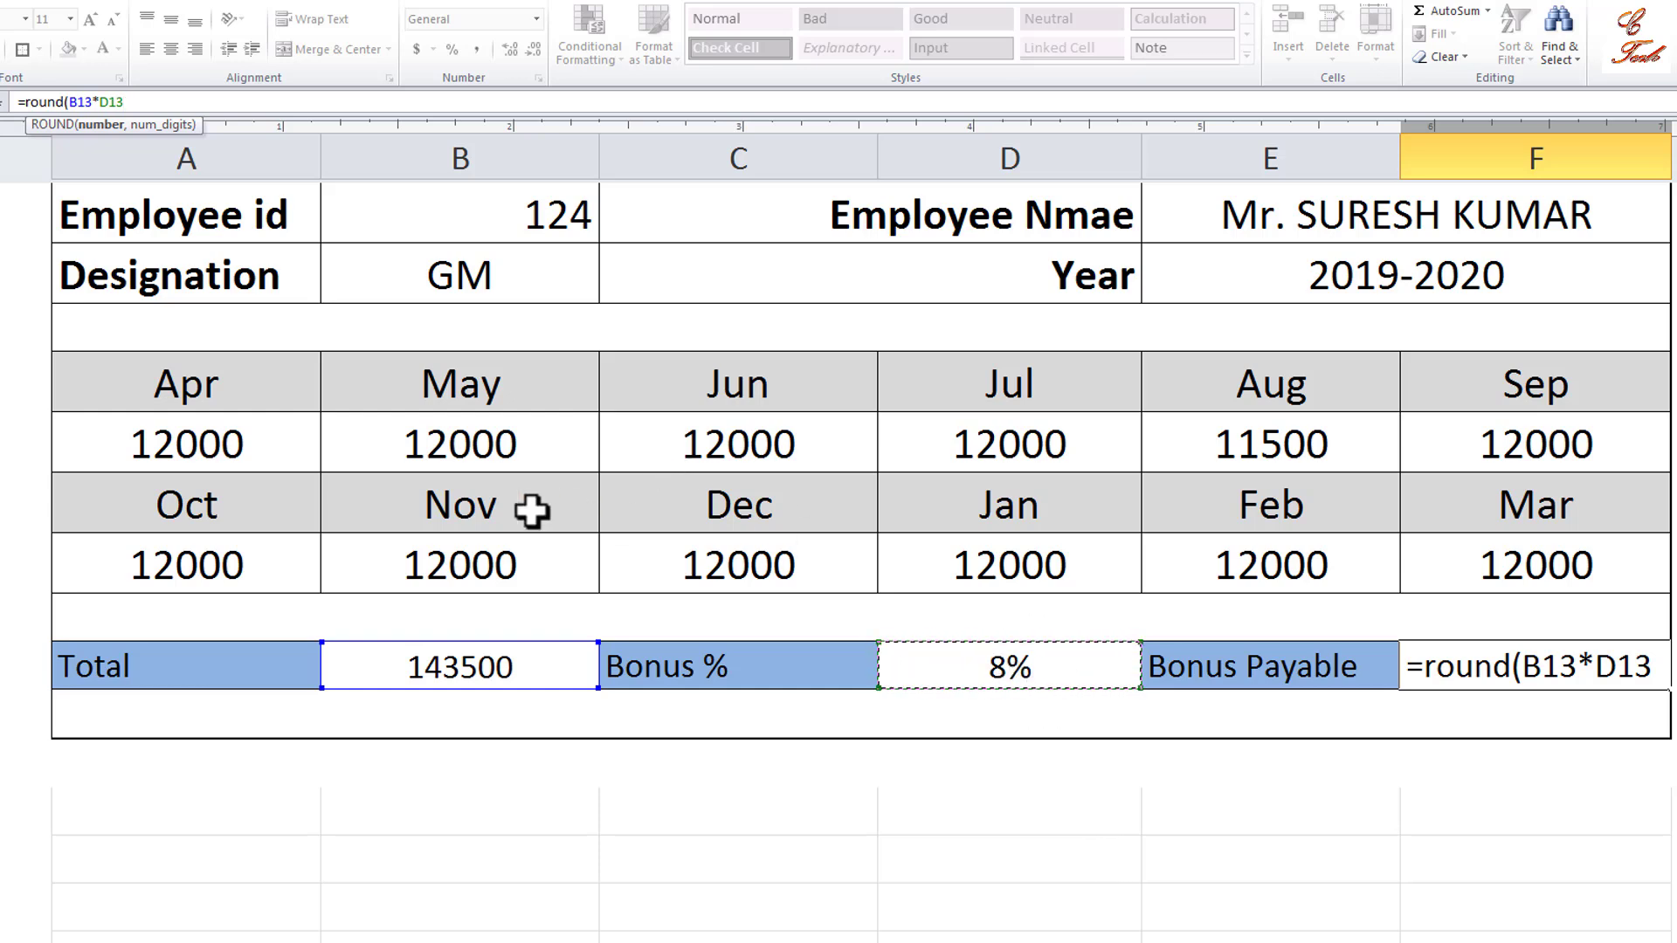
pyautogui.write(',')
pyautogui.write('0')
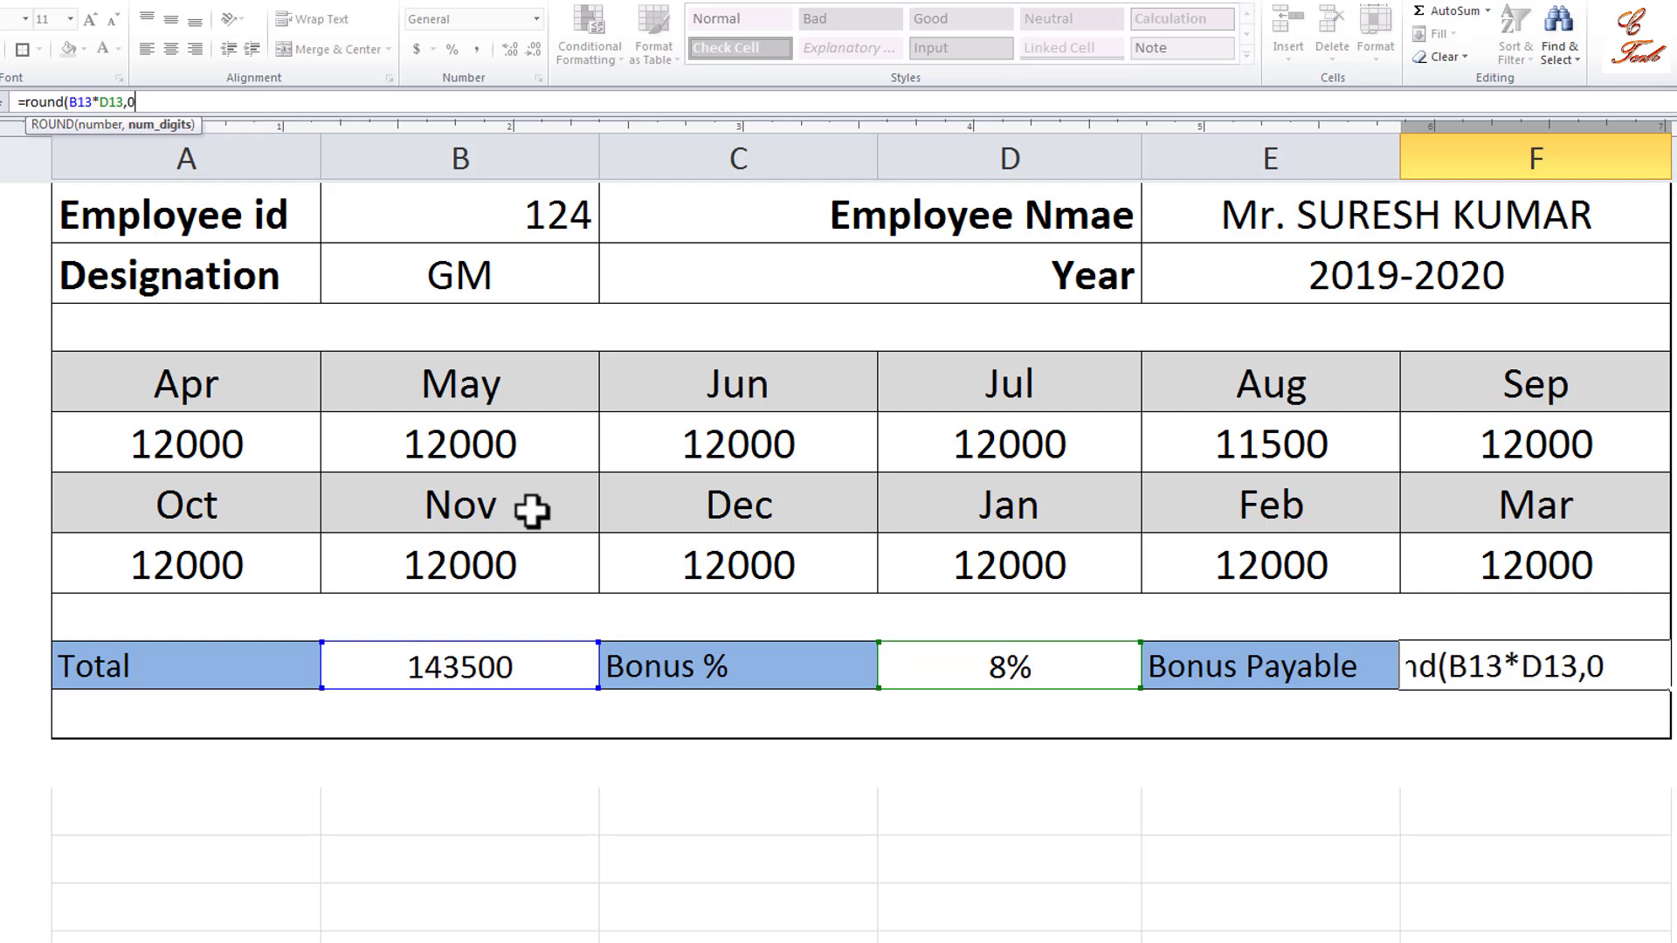
pyautogui.press('Return')
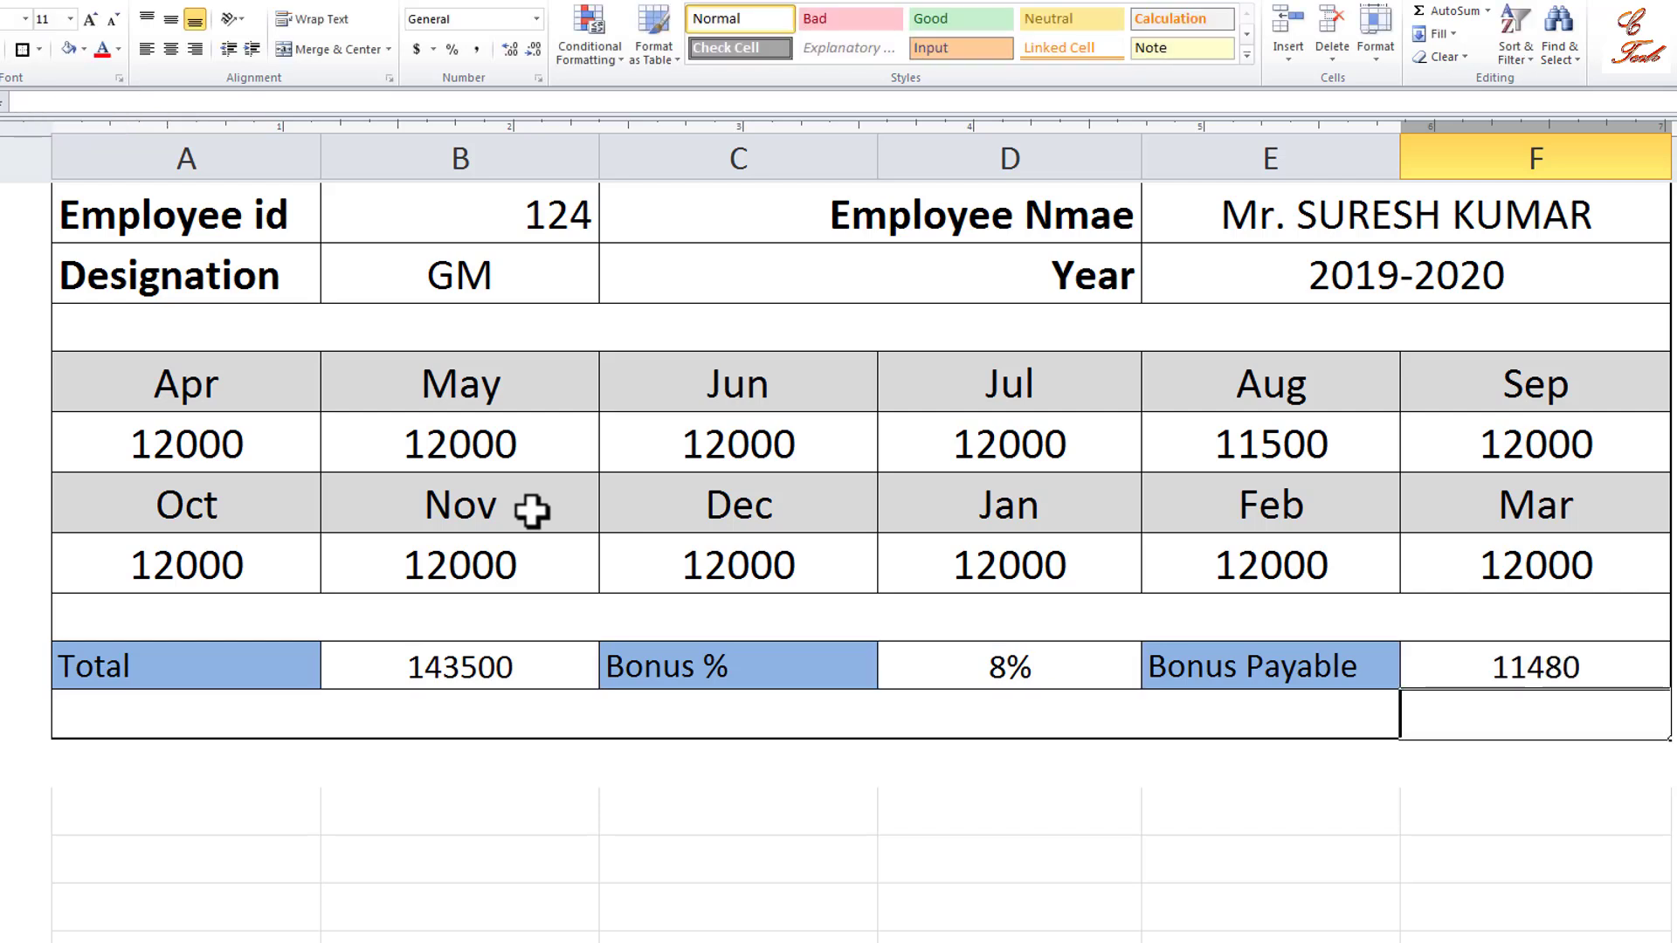
# Switch the B5 Employee id to 123, giving Total 85700 and Bonus Payable 6856.
pyautogui.click(1508, 668)
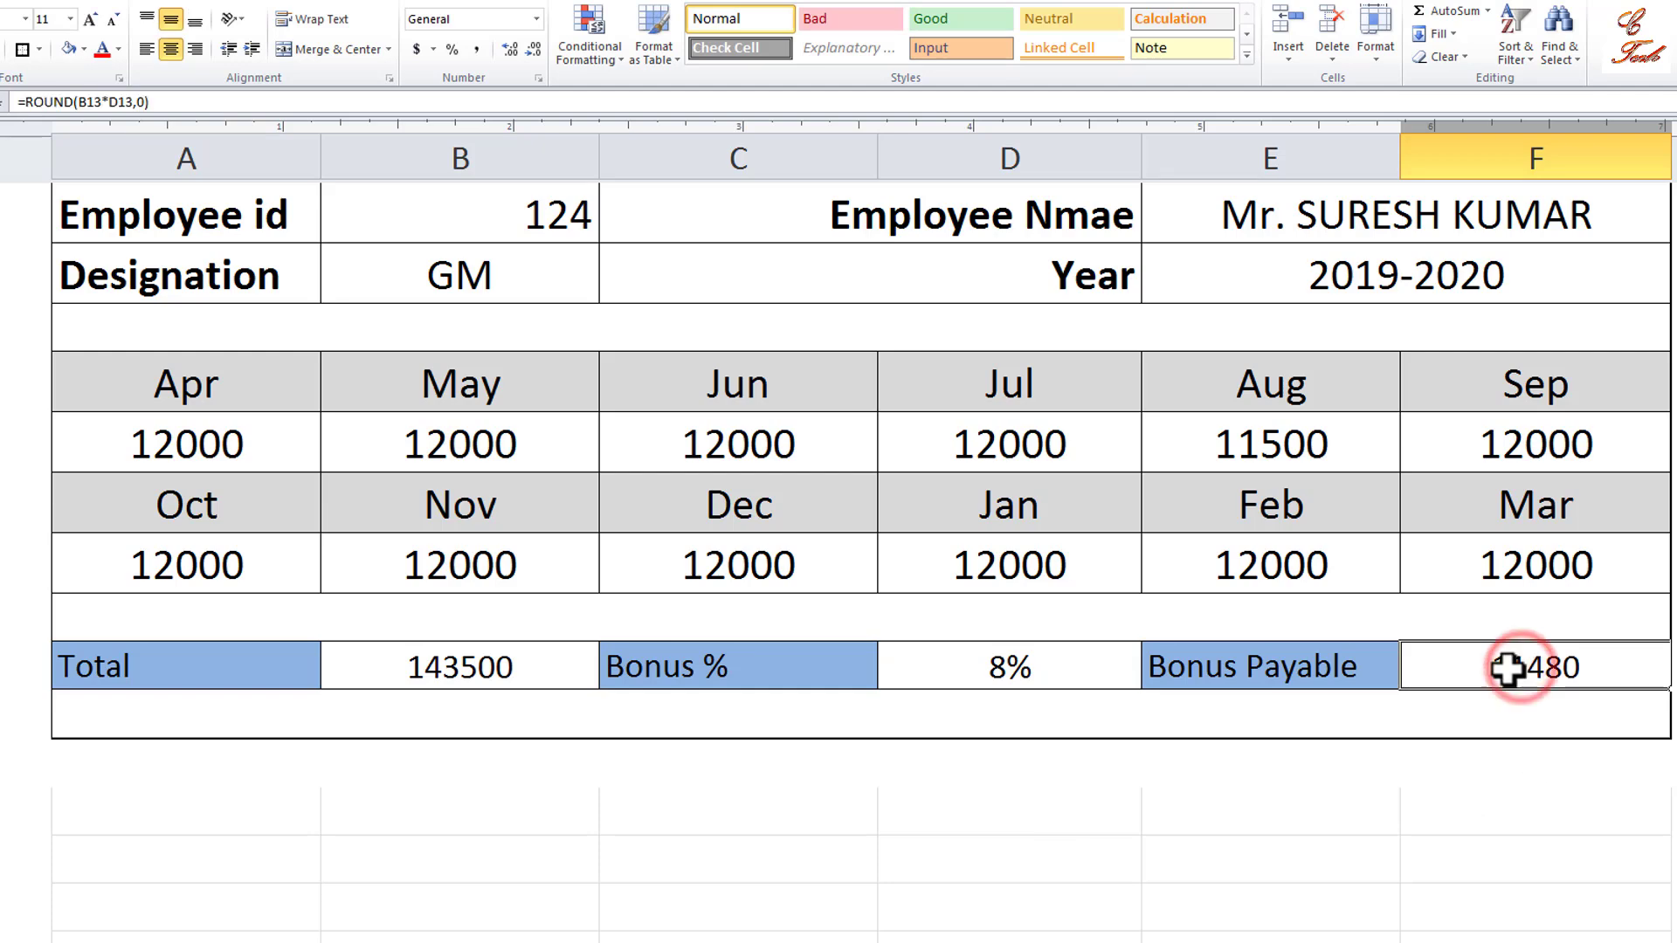
pyautogui.scroll(1, 1511, 689)
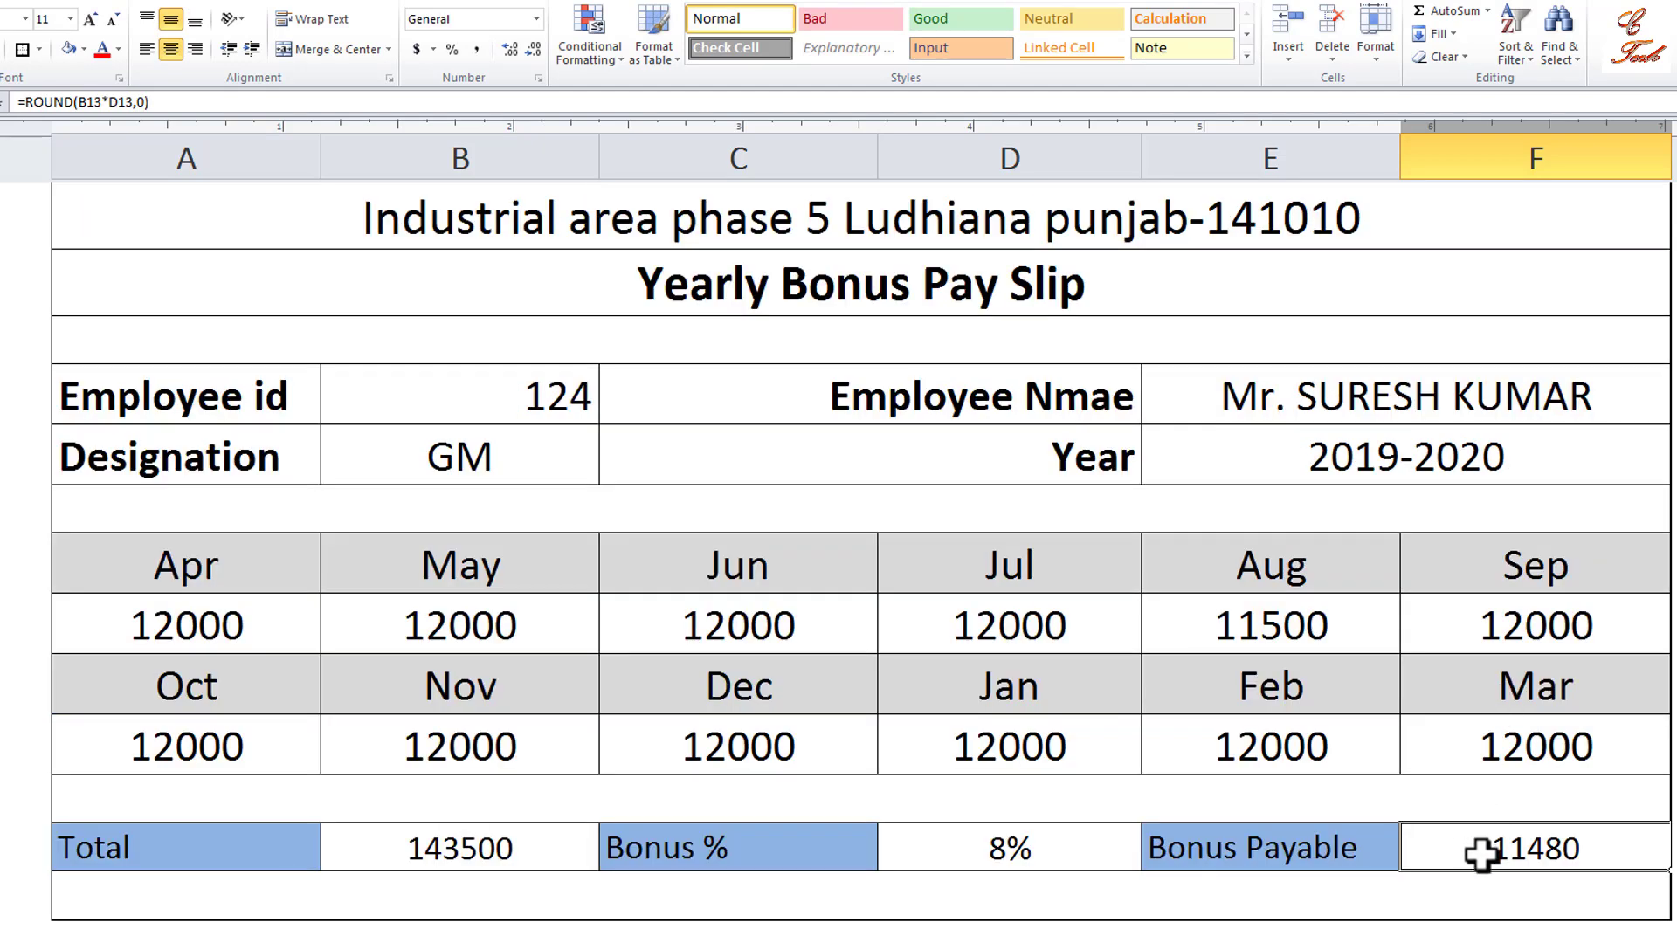
pyautogui.click(506, 392)
pyautogui.click(606, 411)
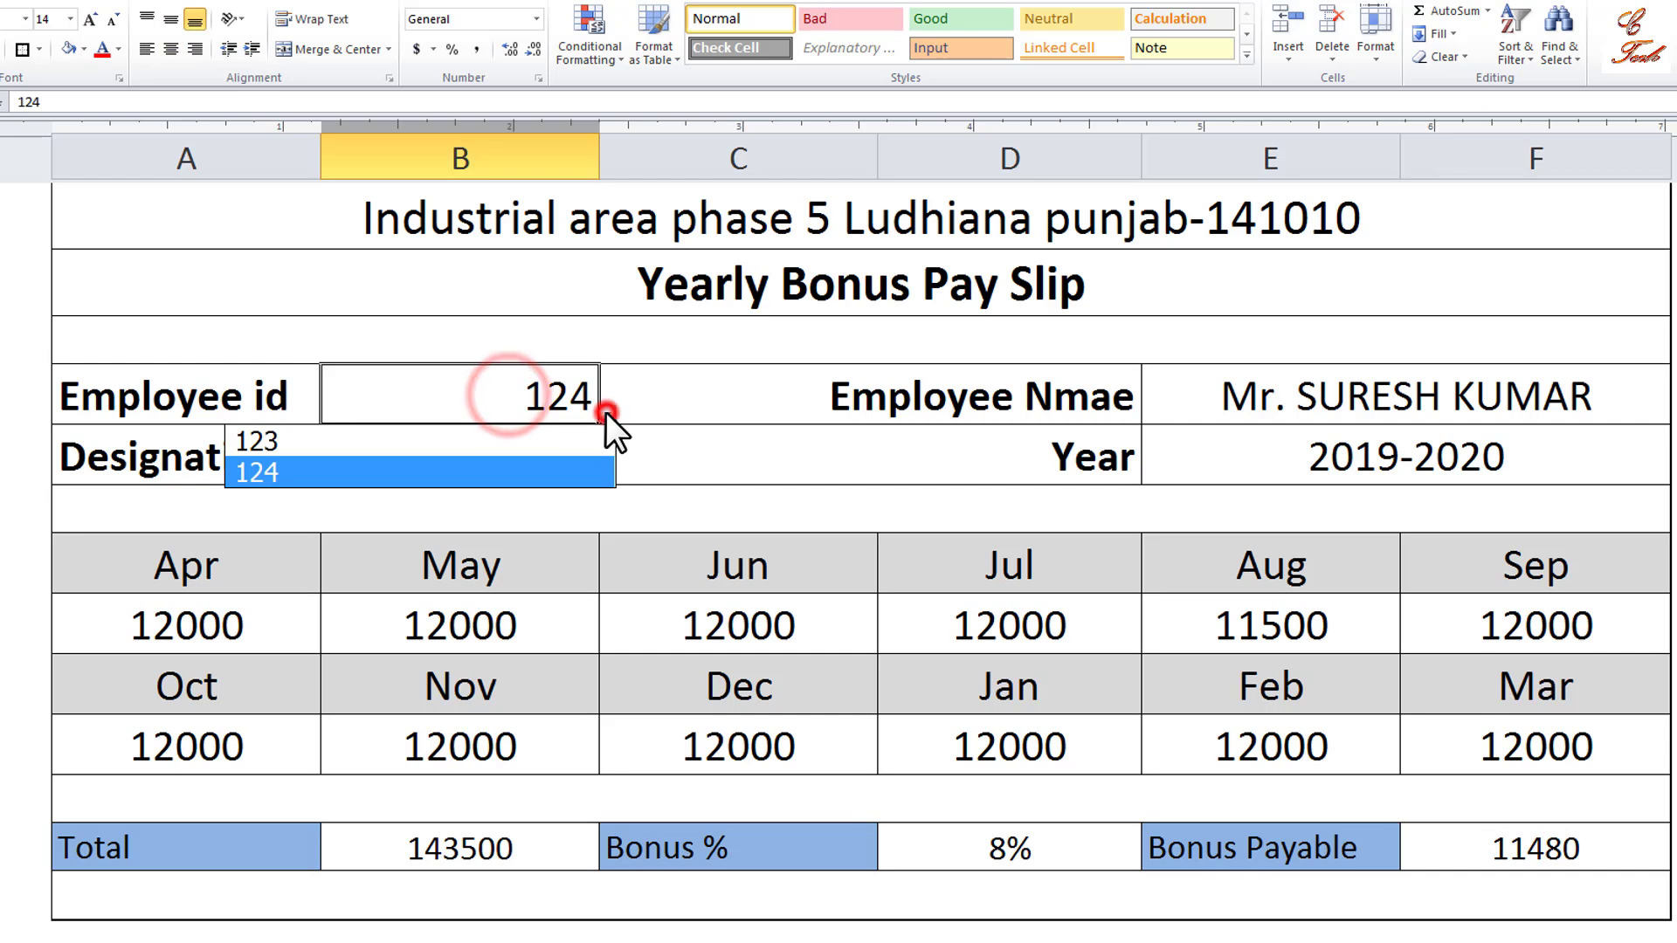
pyautogui.click(480, 441)
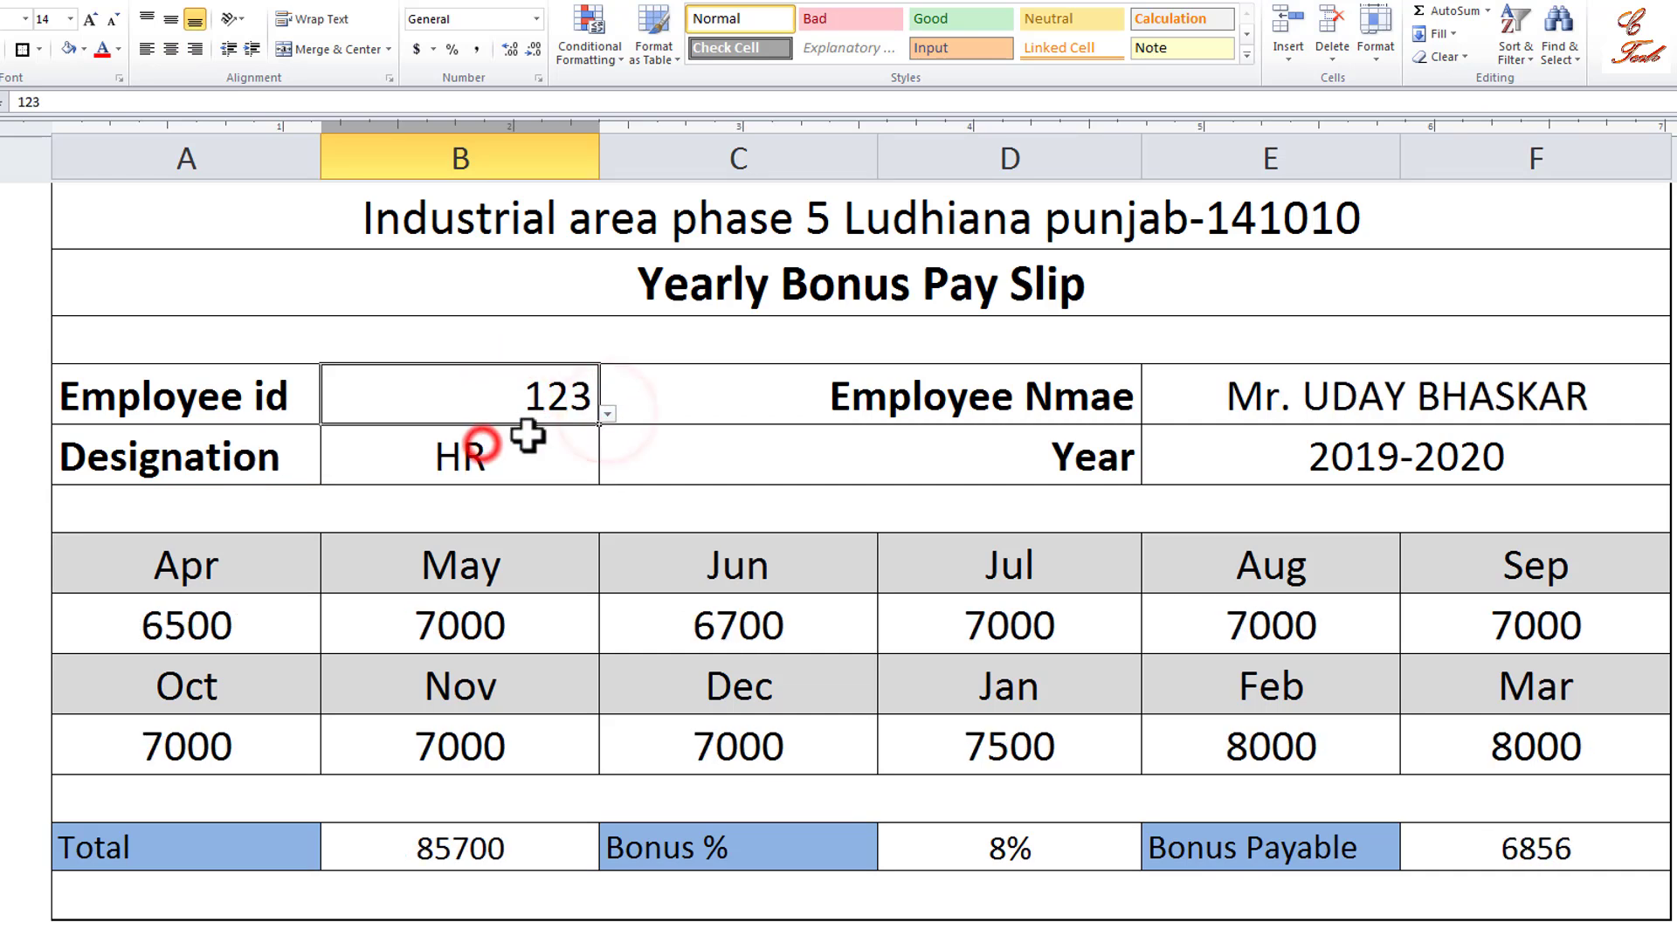
pyautogui.click(1537, 861)
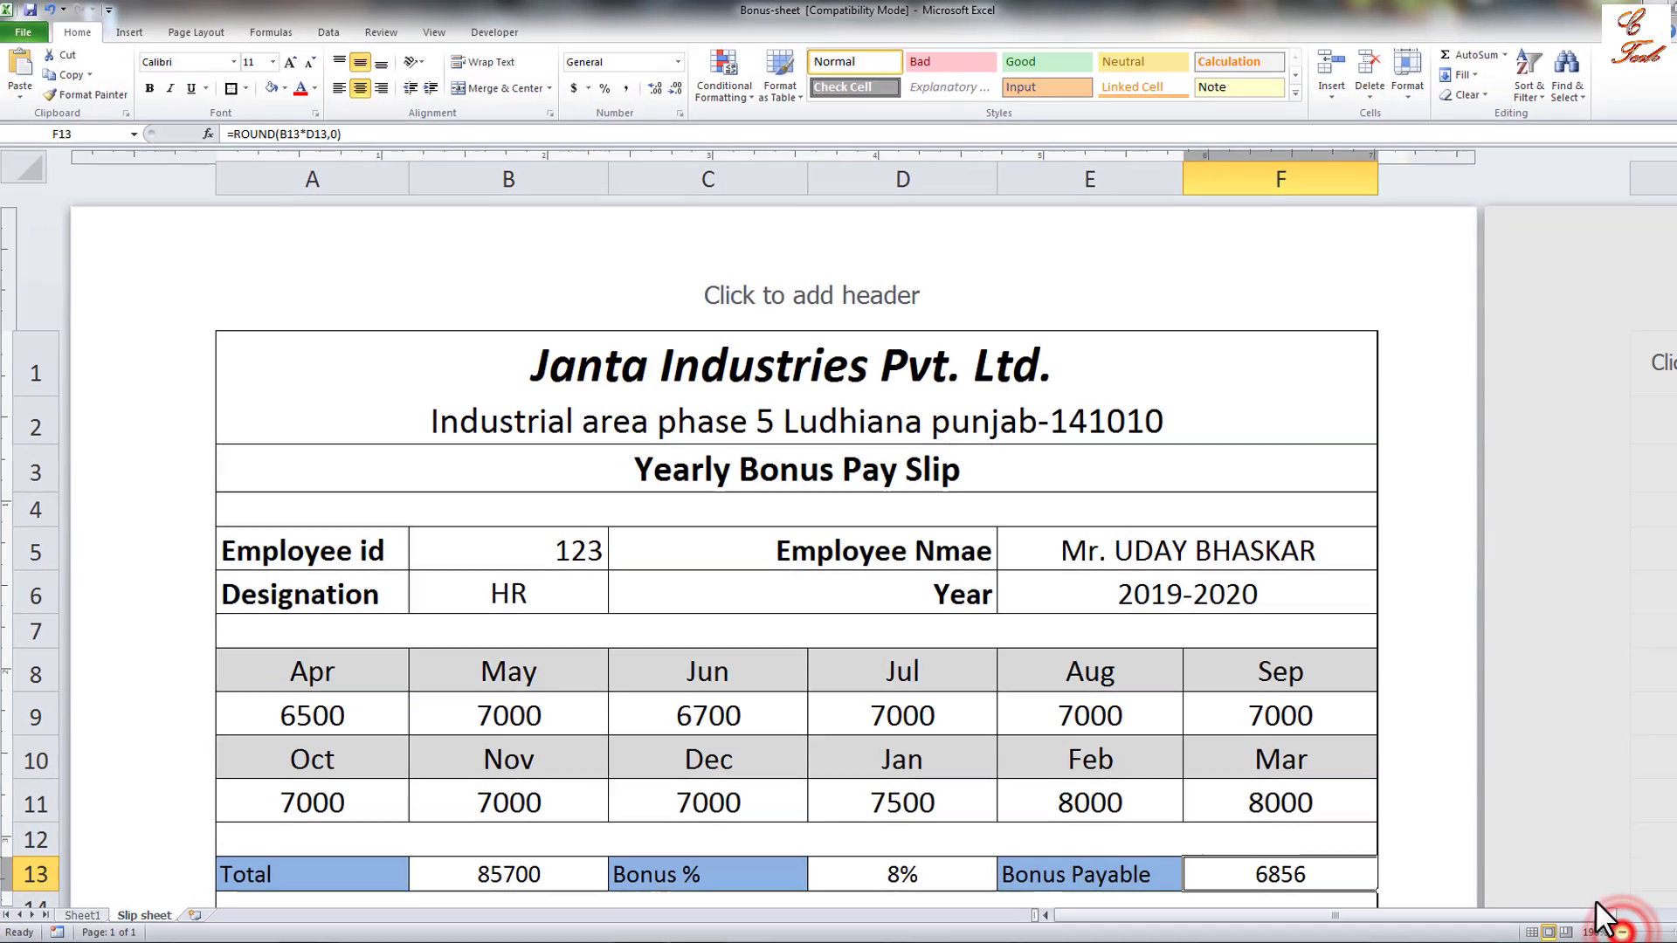
# Zoom out and set A1:F14 as the print area from Page Layout.
pyautogui.click(1622, 931)
pyautogui.click(1623, 931)
pyautogui.click(1622, 931)
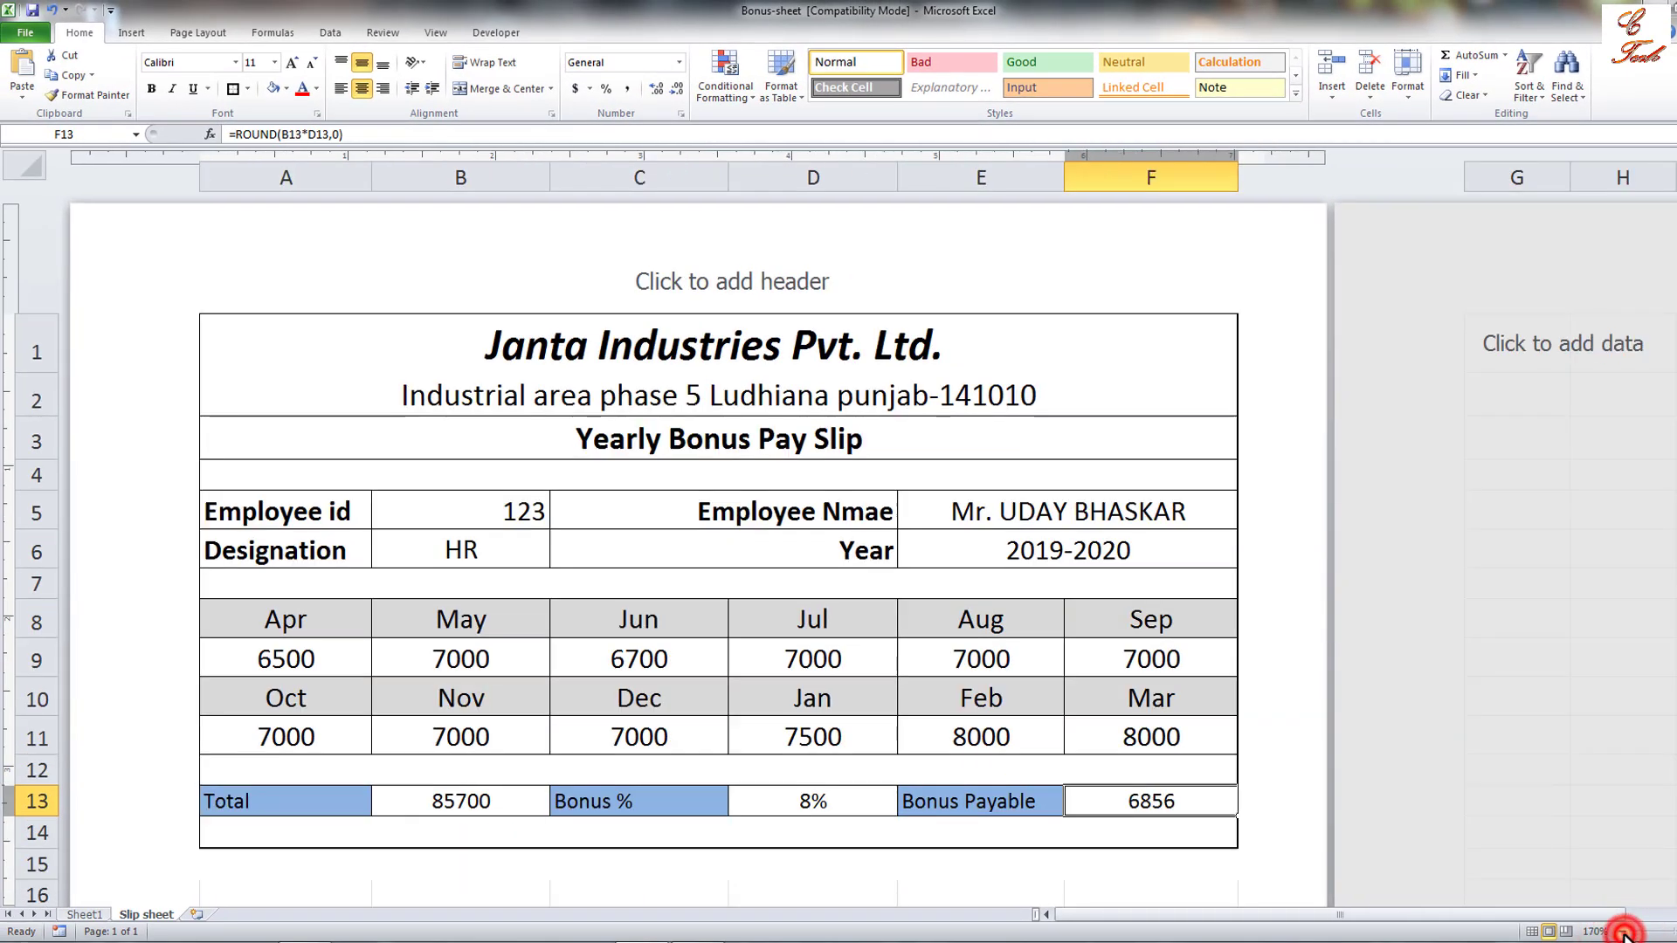
pyautogui.click(1623, 931)
pyautogui.click(995, 834)
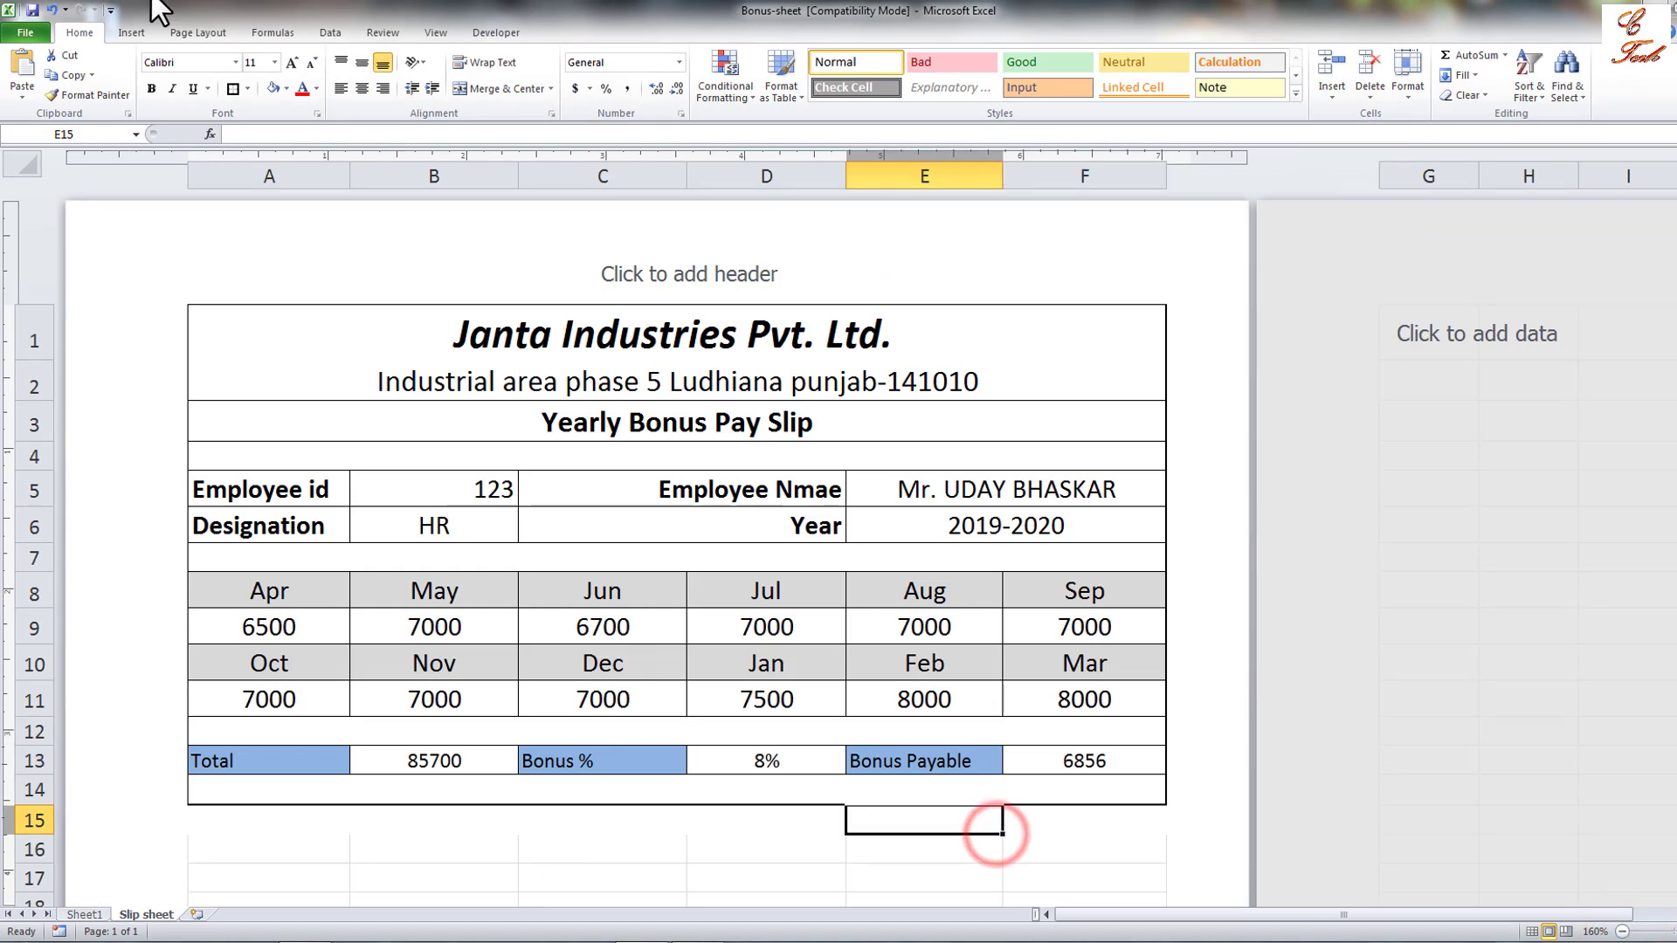
pyautogui.click(197, 33)
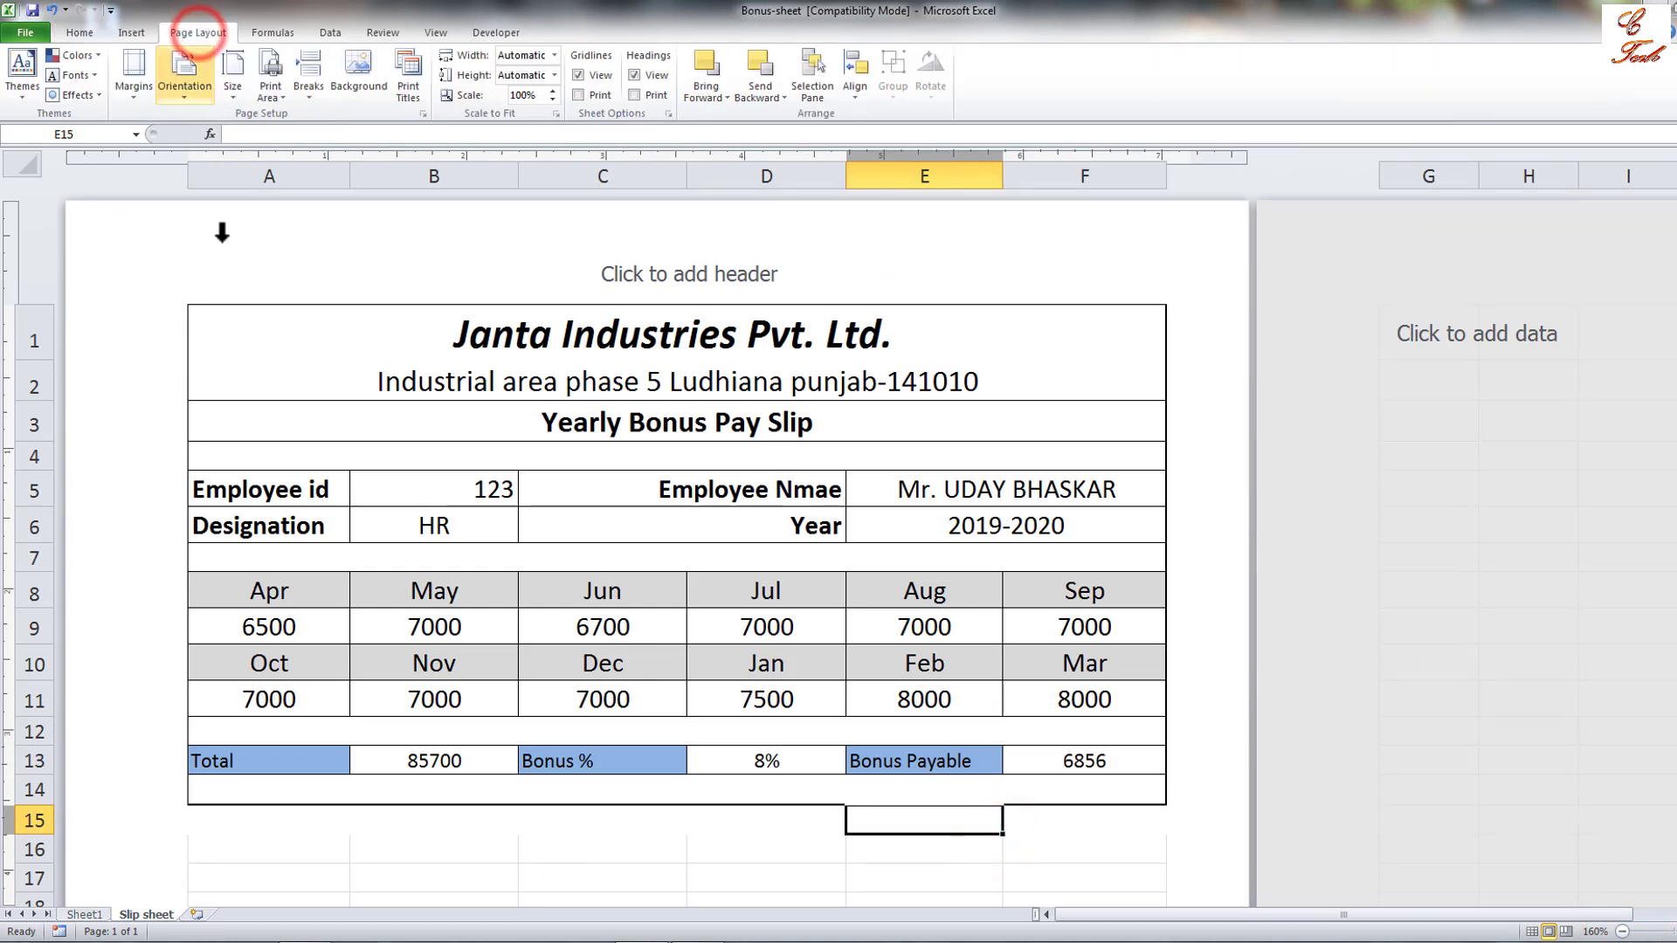
pyautogui.click(207, 316)
pyautogui.moveTo(326, 378); pyautogui.dragTo(1082, 804)
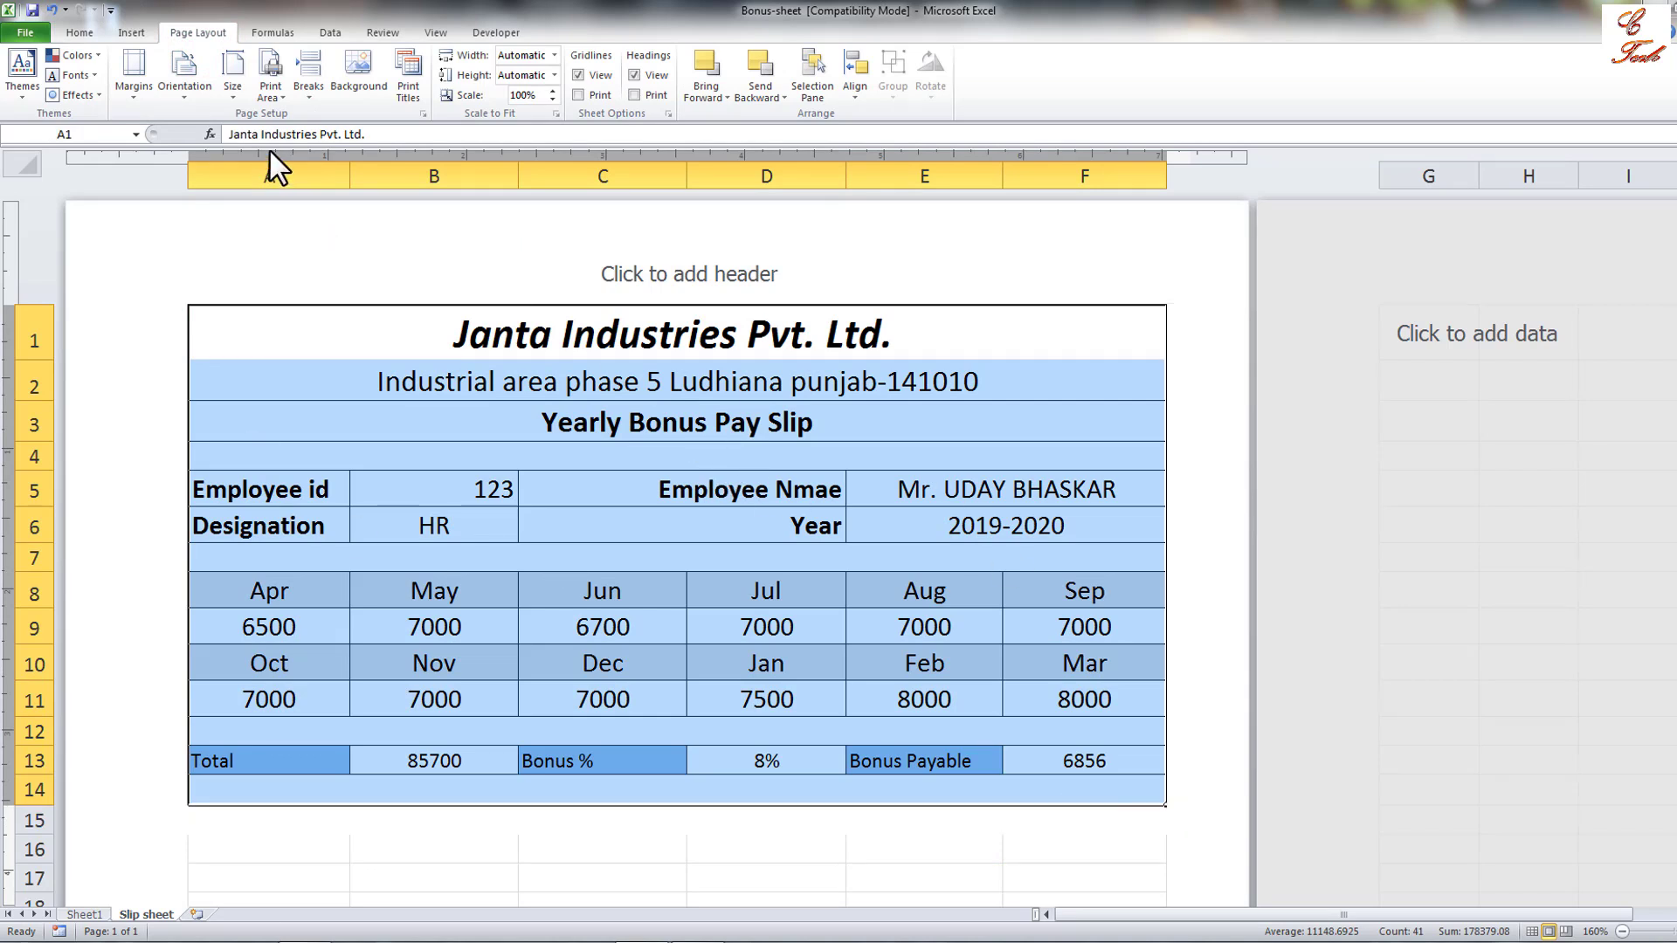
pyautogui.click(272, 98)
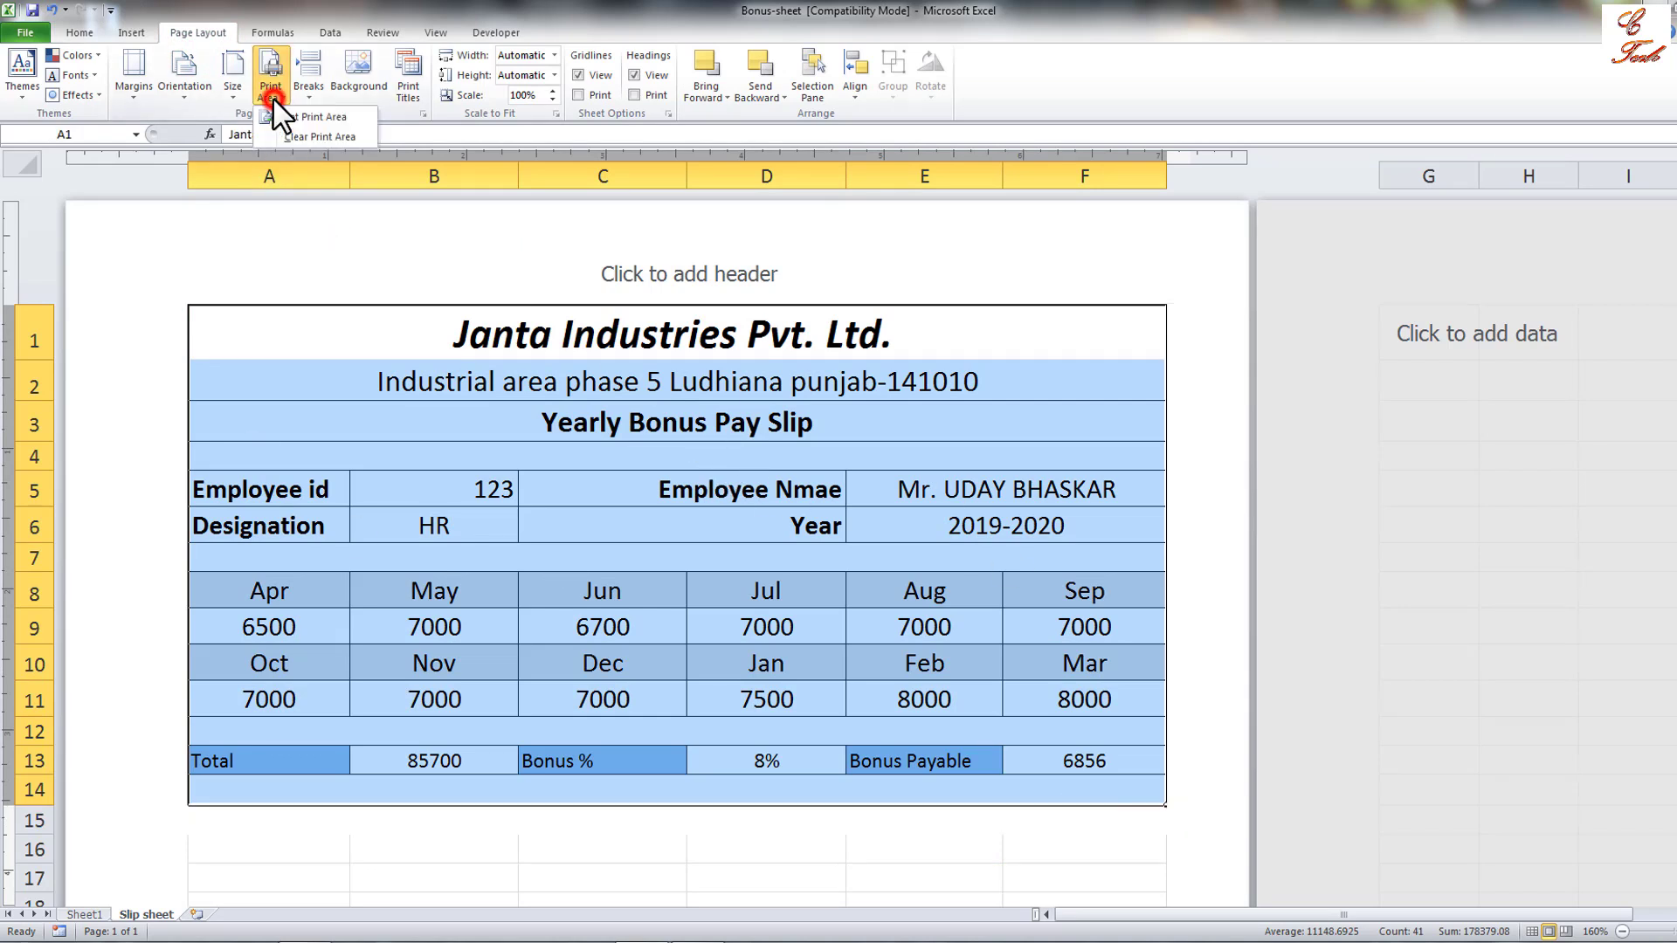
pyautogui.click(313, 117)
pyautogui.click(547, 291)
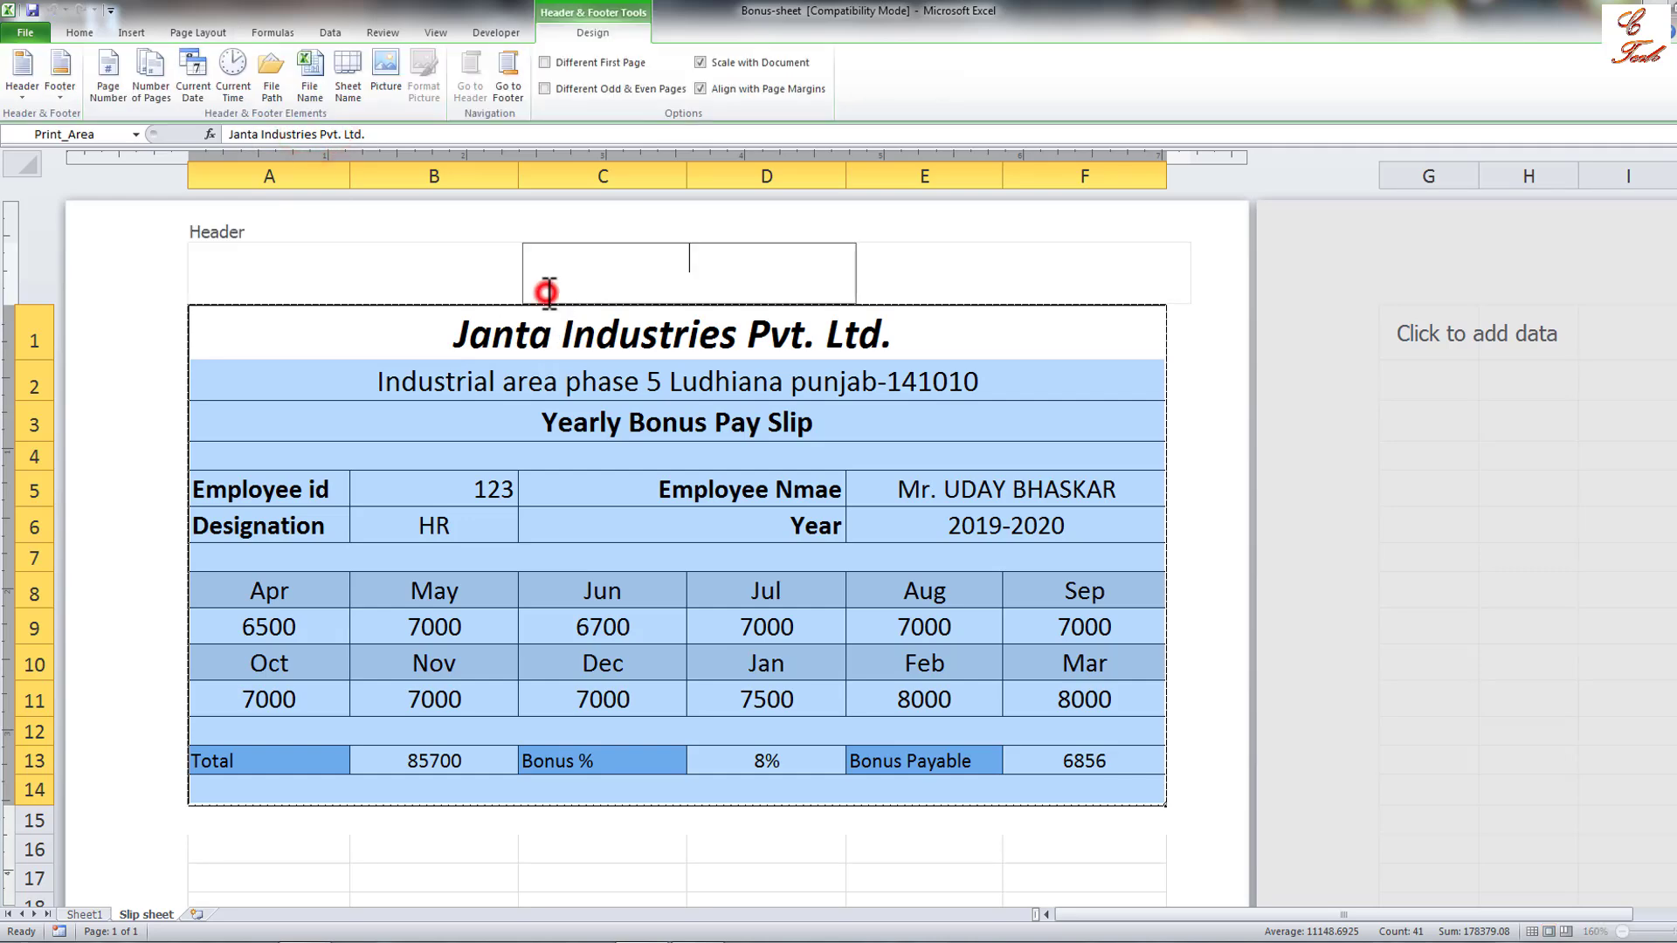
# Preview the print with Ctrl+P, showing the slip on one Letter page.
pyautogui.click(687, 878)
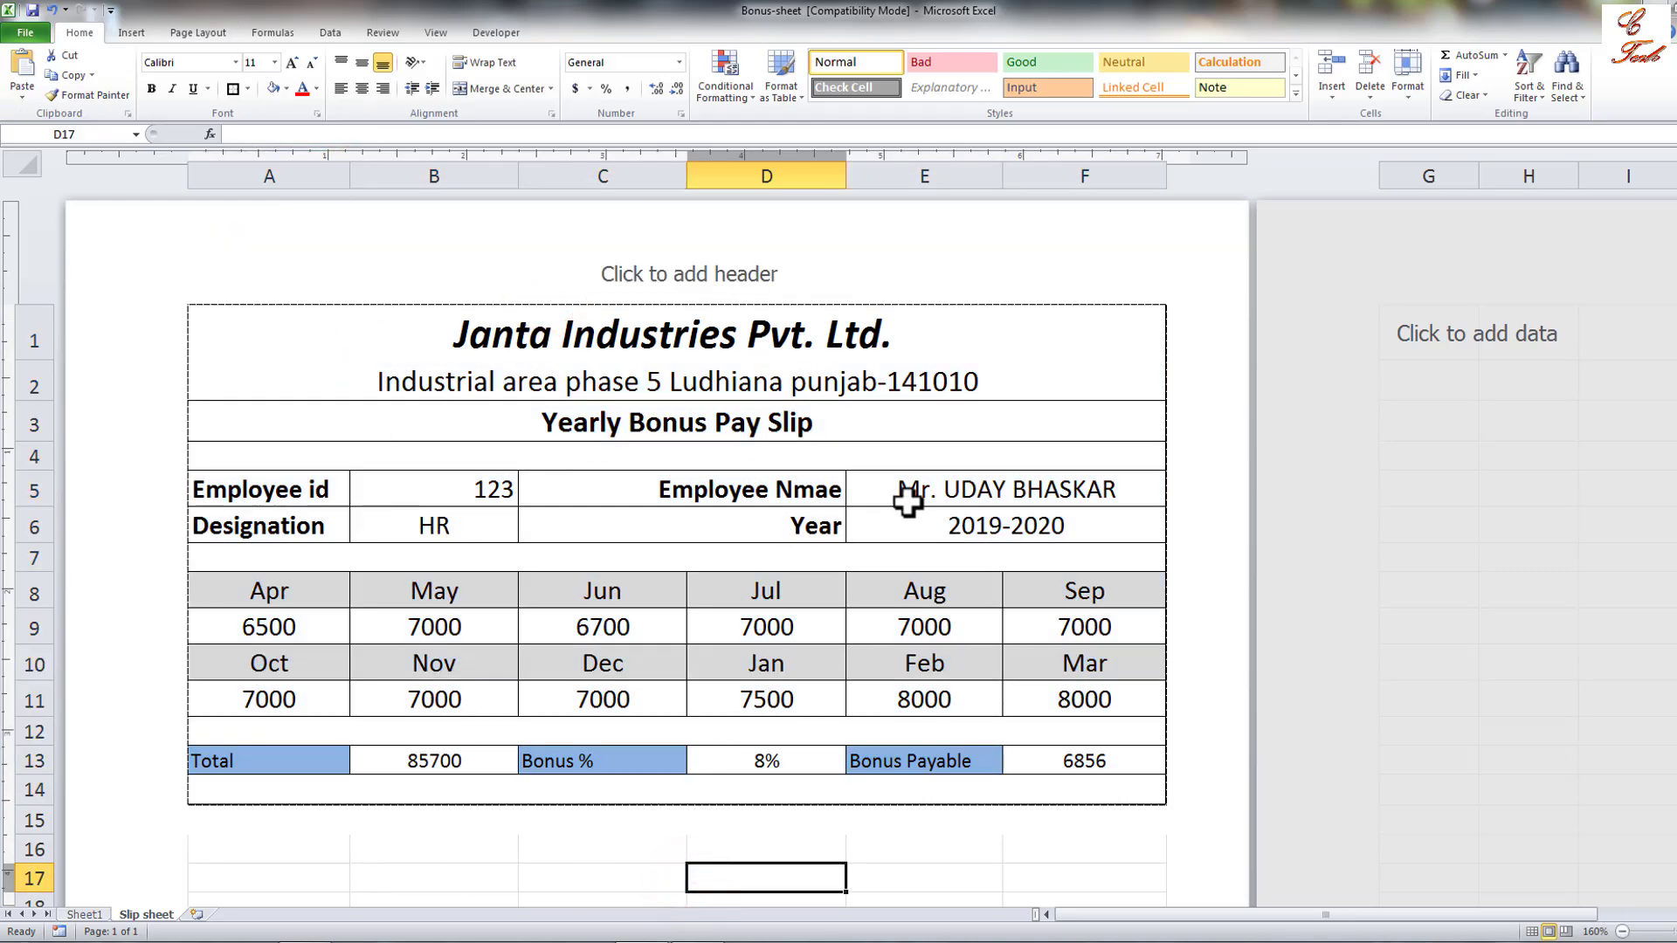
pyautogui.click(944, 836)
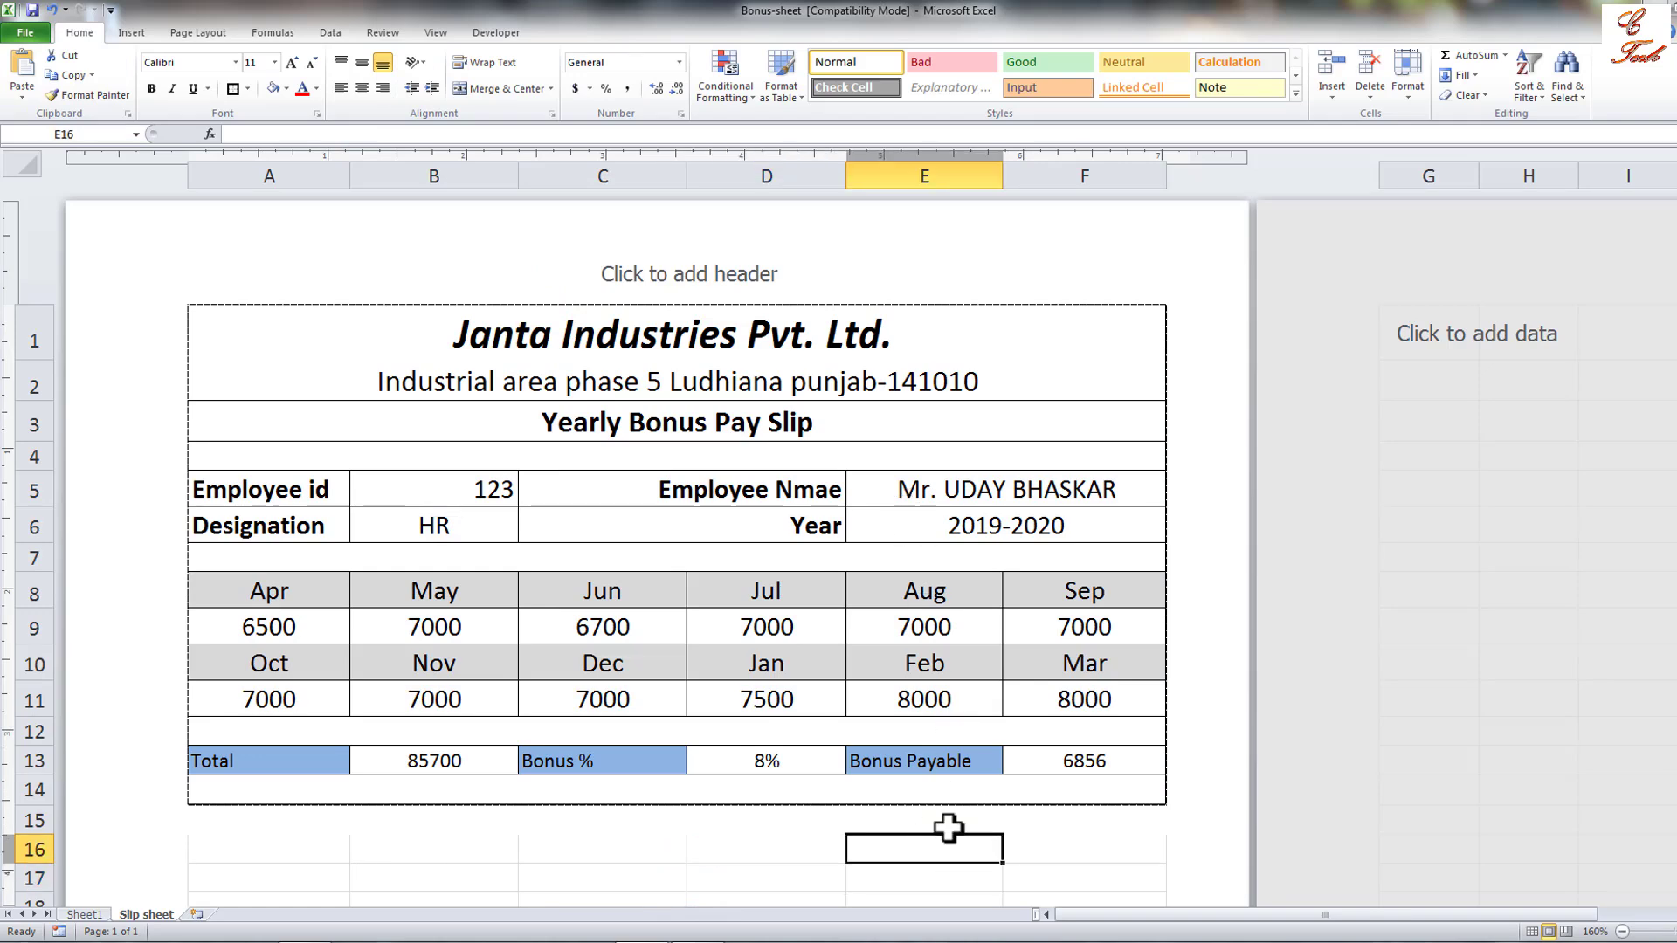
pyautogui.hotkey('ctrl', 'p')
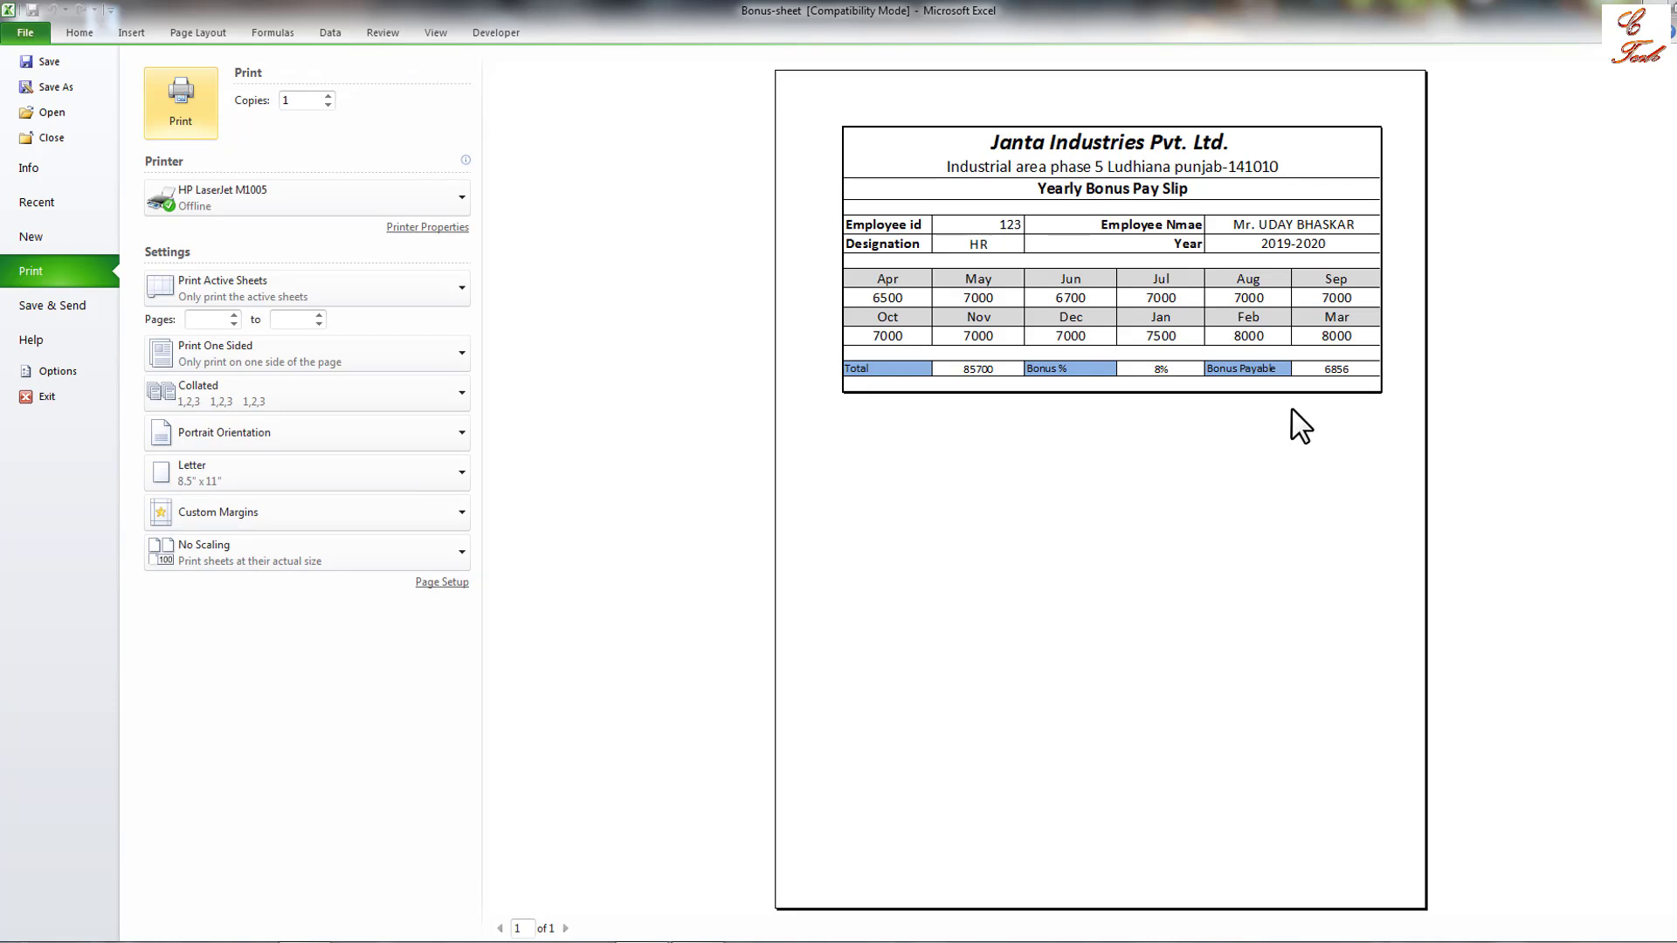
# Close the preview and test the B5 dropdown with ids 124 then 123.
pyautogui.press('Escape')
pyautogui.click(469, 490)
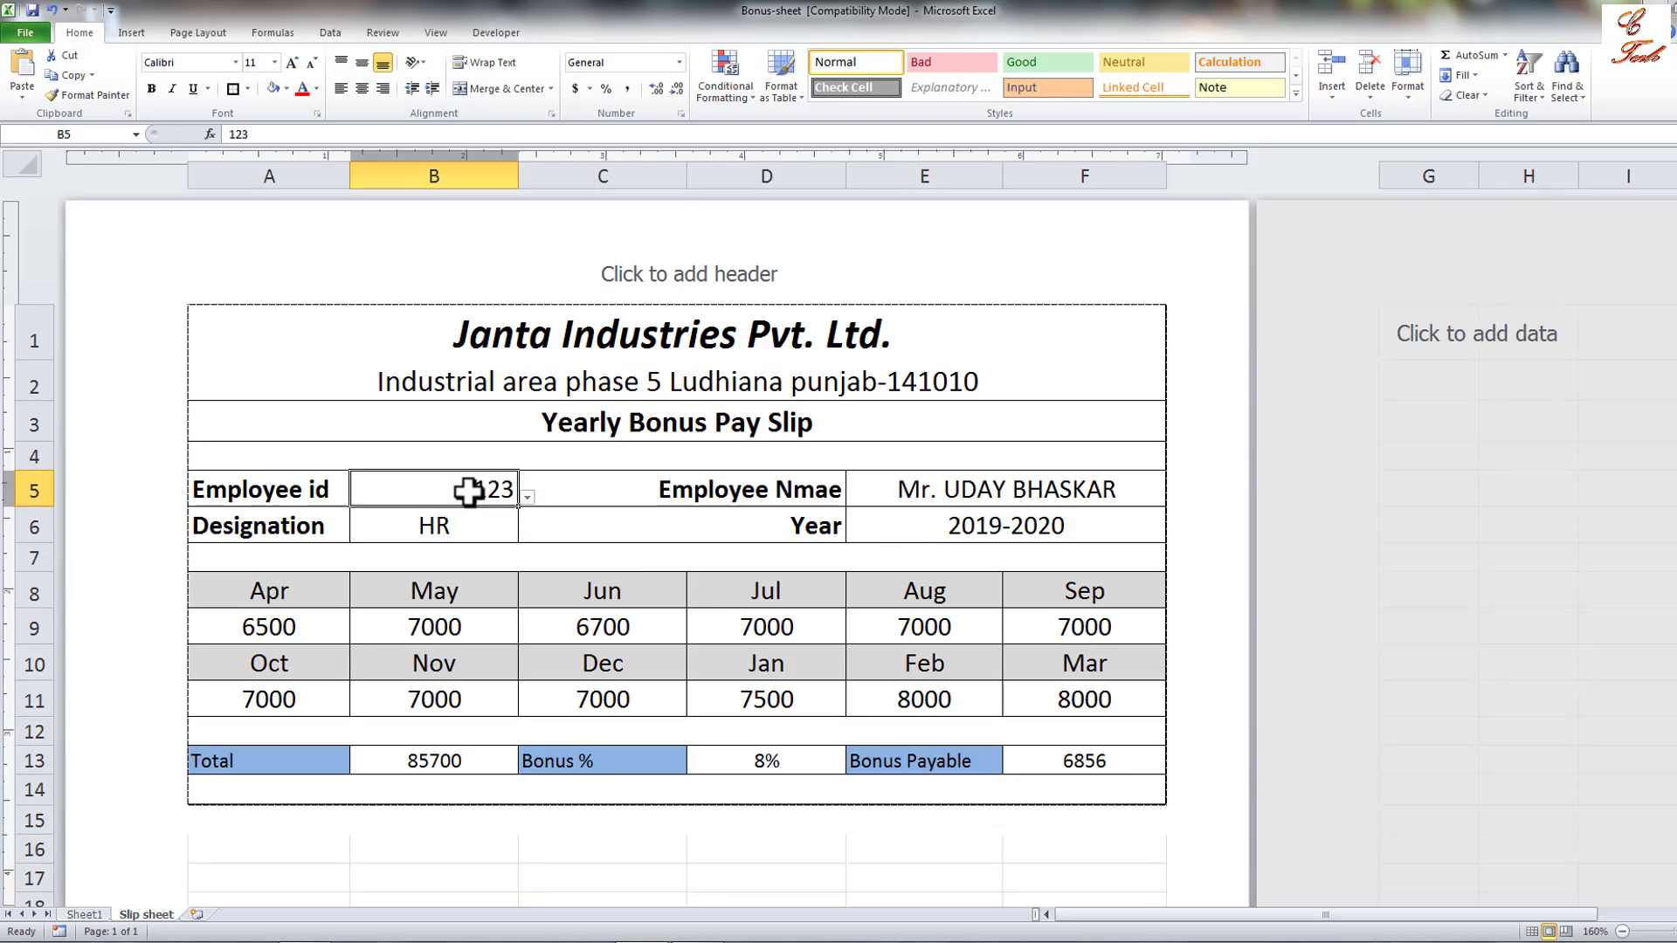
pyautogui.click(528, 497)
pyautogui.click(472, 532)
pyautogui.click(474, 492)
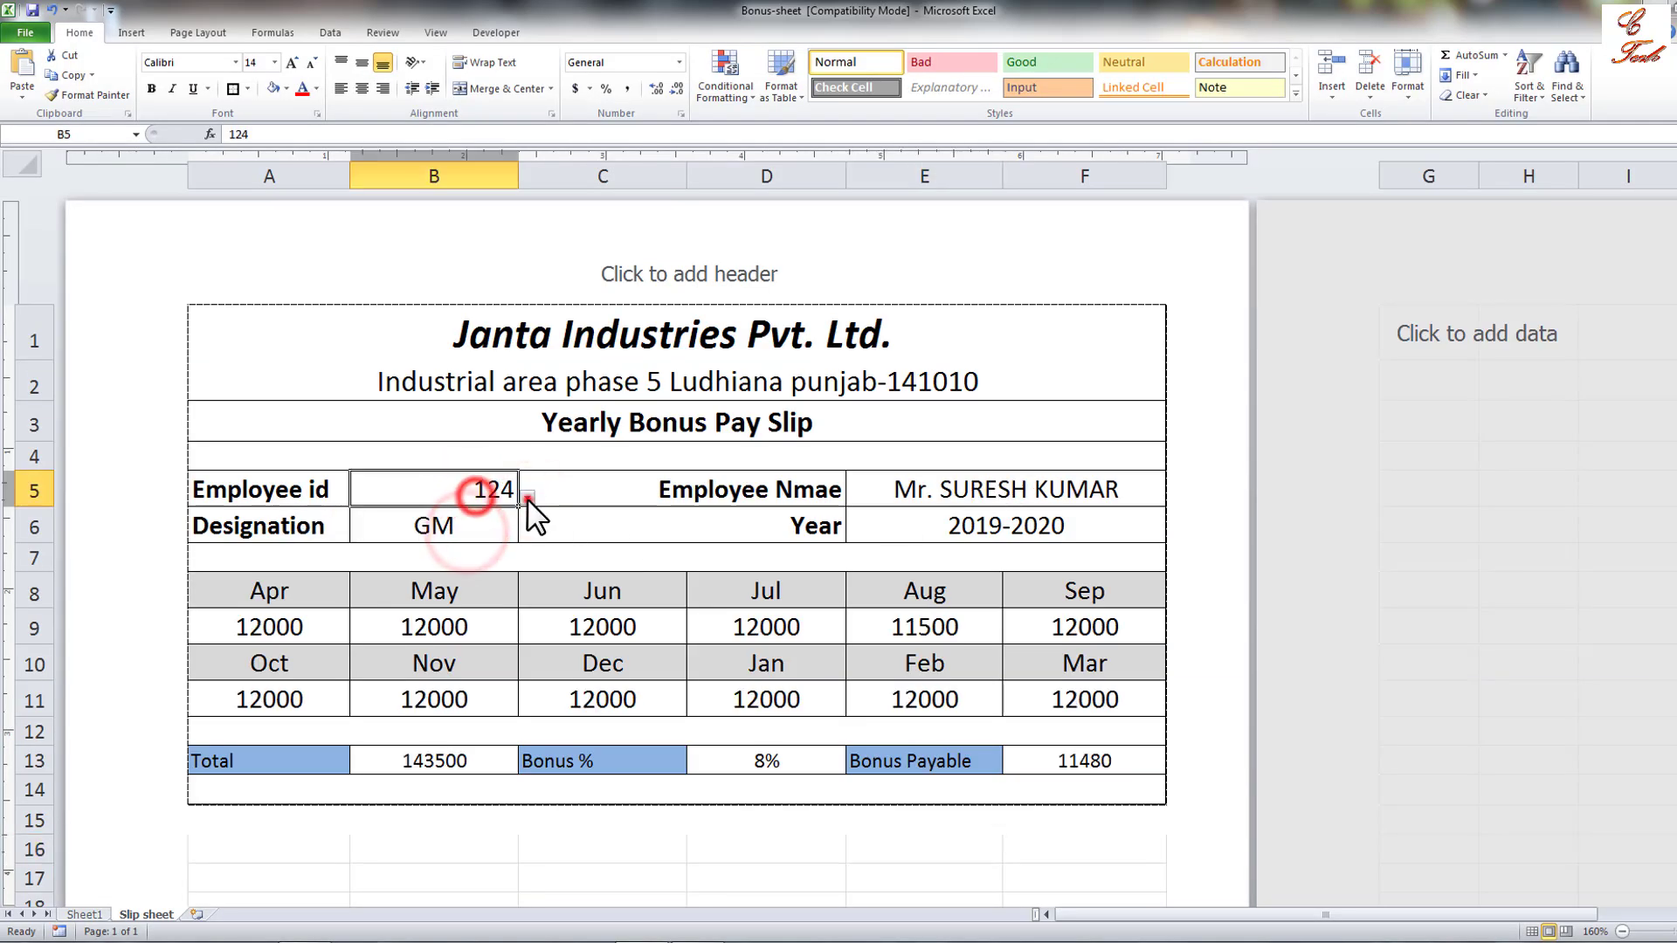
pyautogui.click(528, 497)
pyautogui.click(458, 520)
pyautogui.click(494, 840)
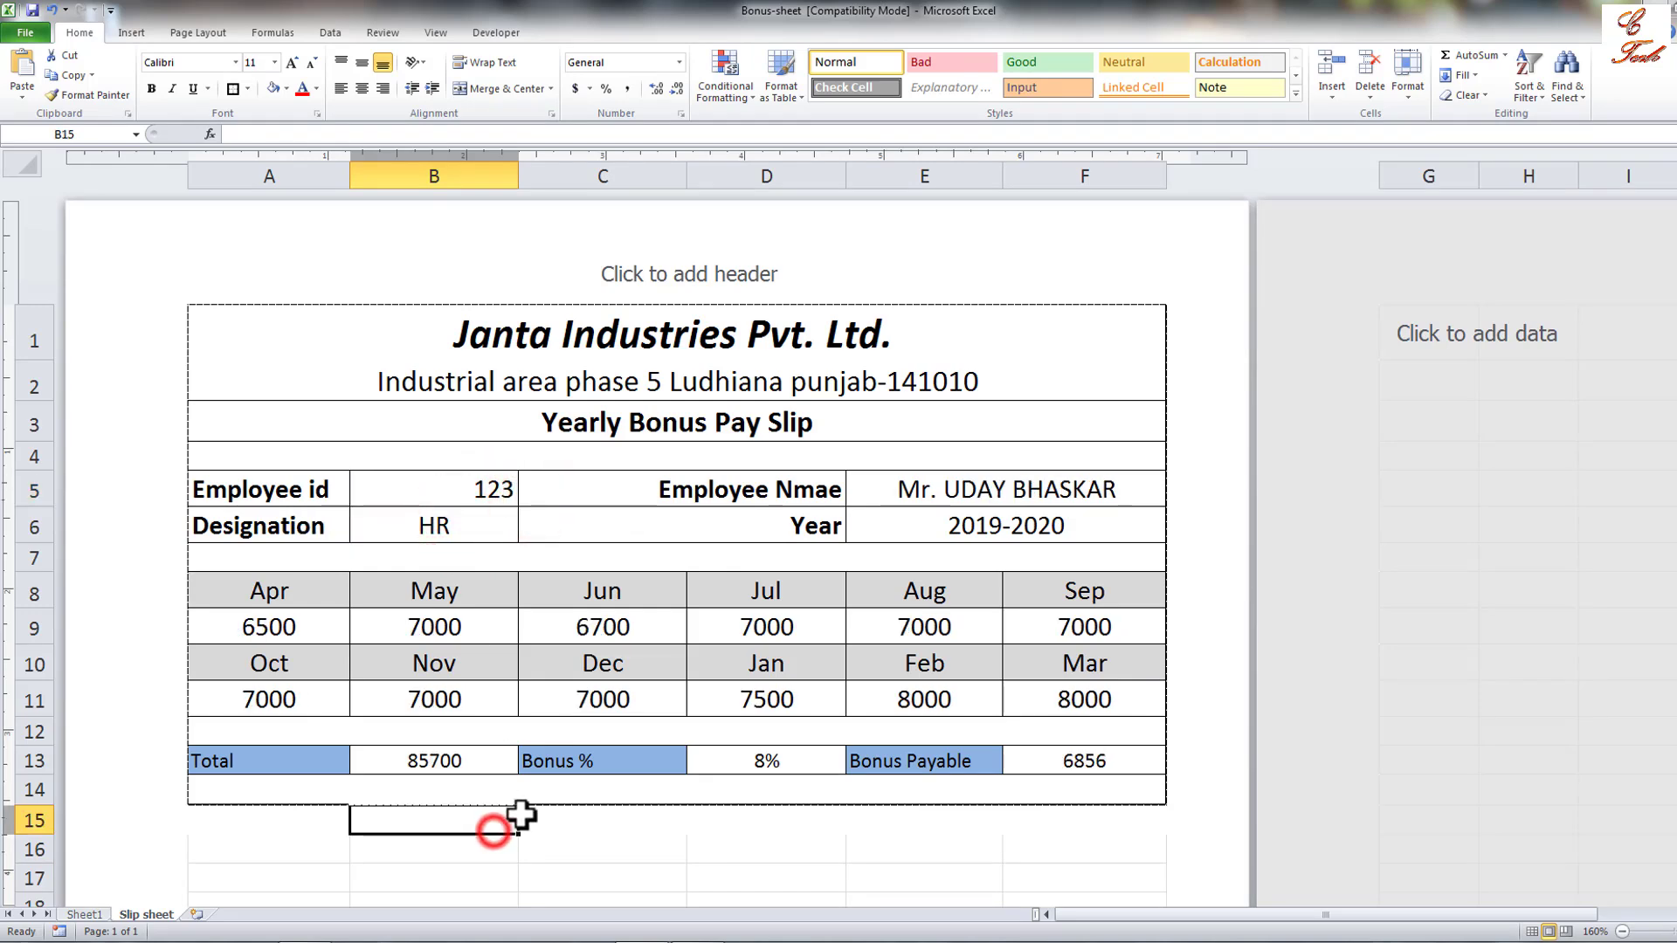
pyautogui.click(626, 859)
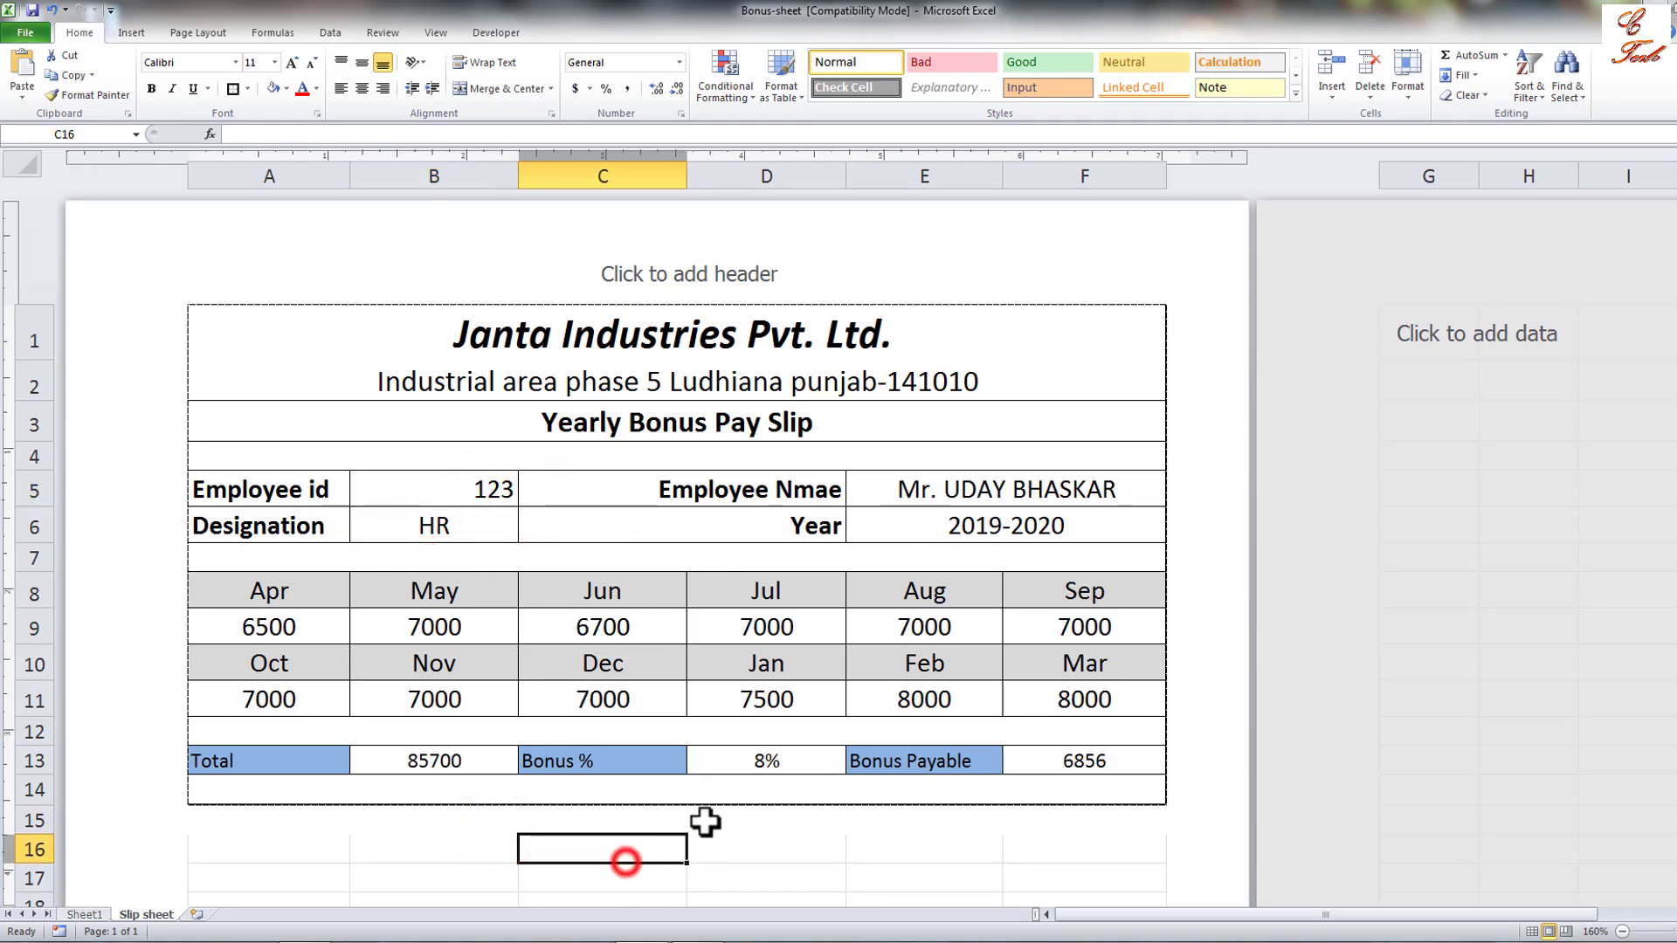
# Glance at Sheet1's employee table, then return to the Slip sheet showing employee 123.
pyautogui.click(85, 914)
pyautogui.click(144, 915)
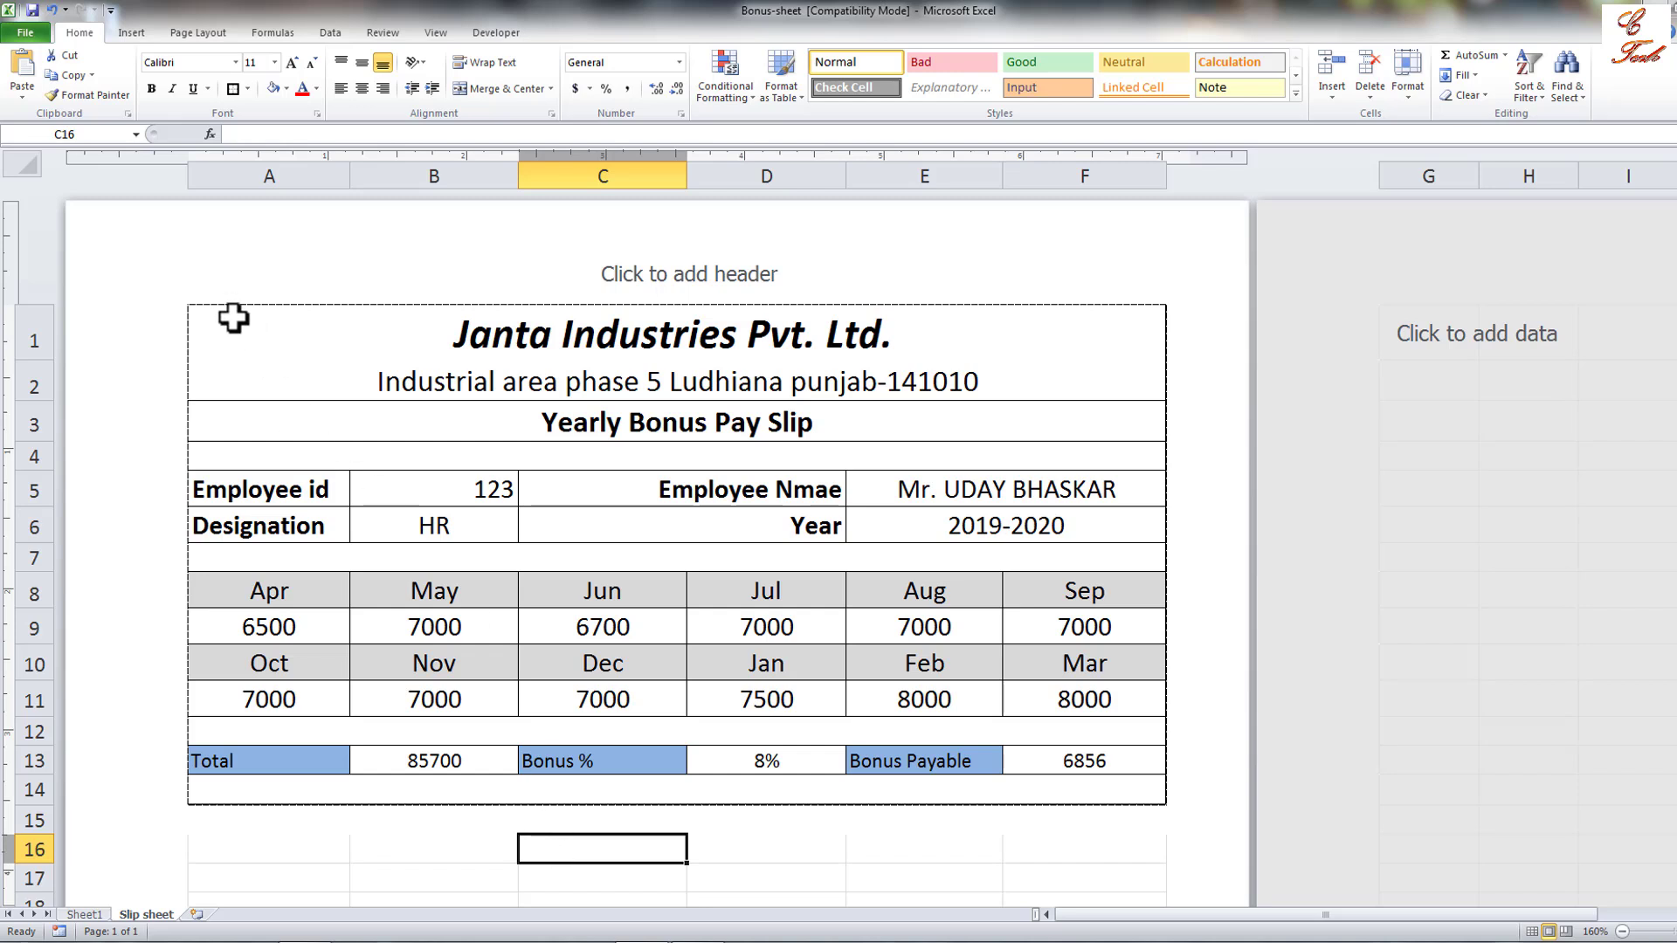
pyautogui.moveTo(232, 320); pyautogui.dragTo(954, 779)
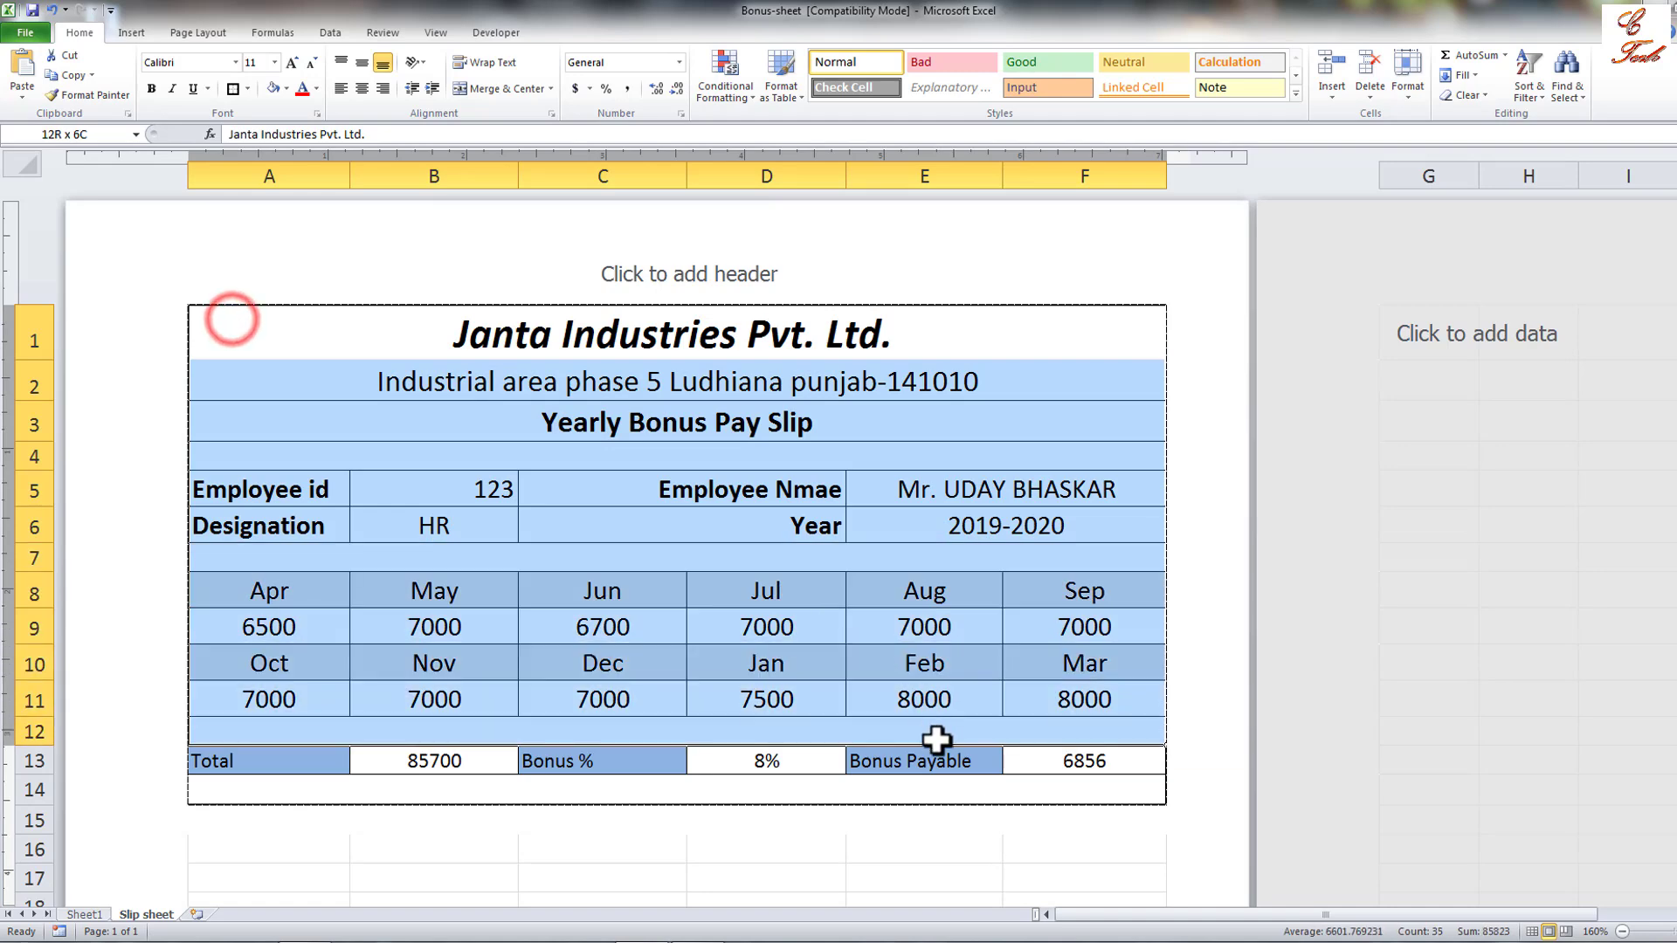
pyautogui.click(904, 840)
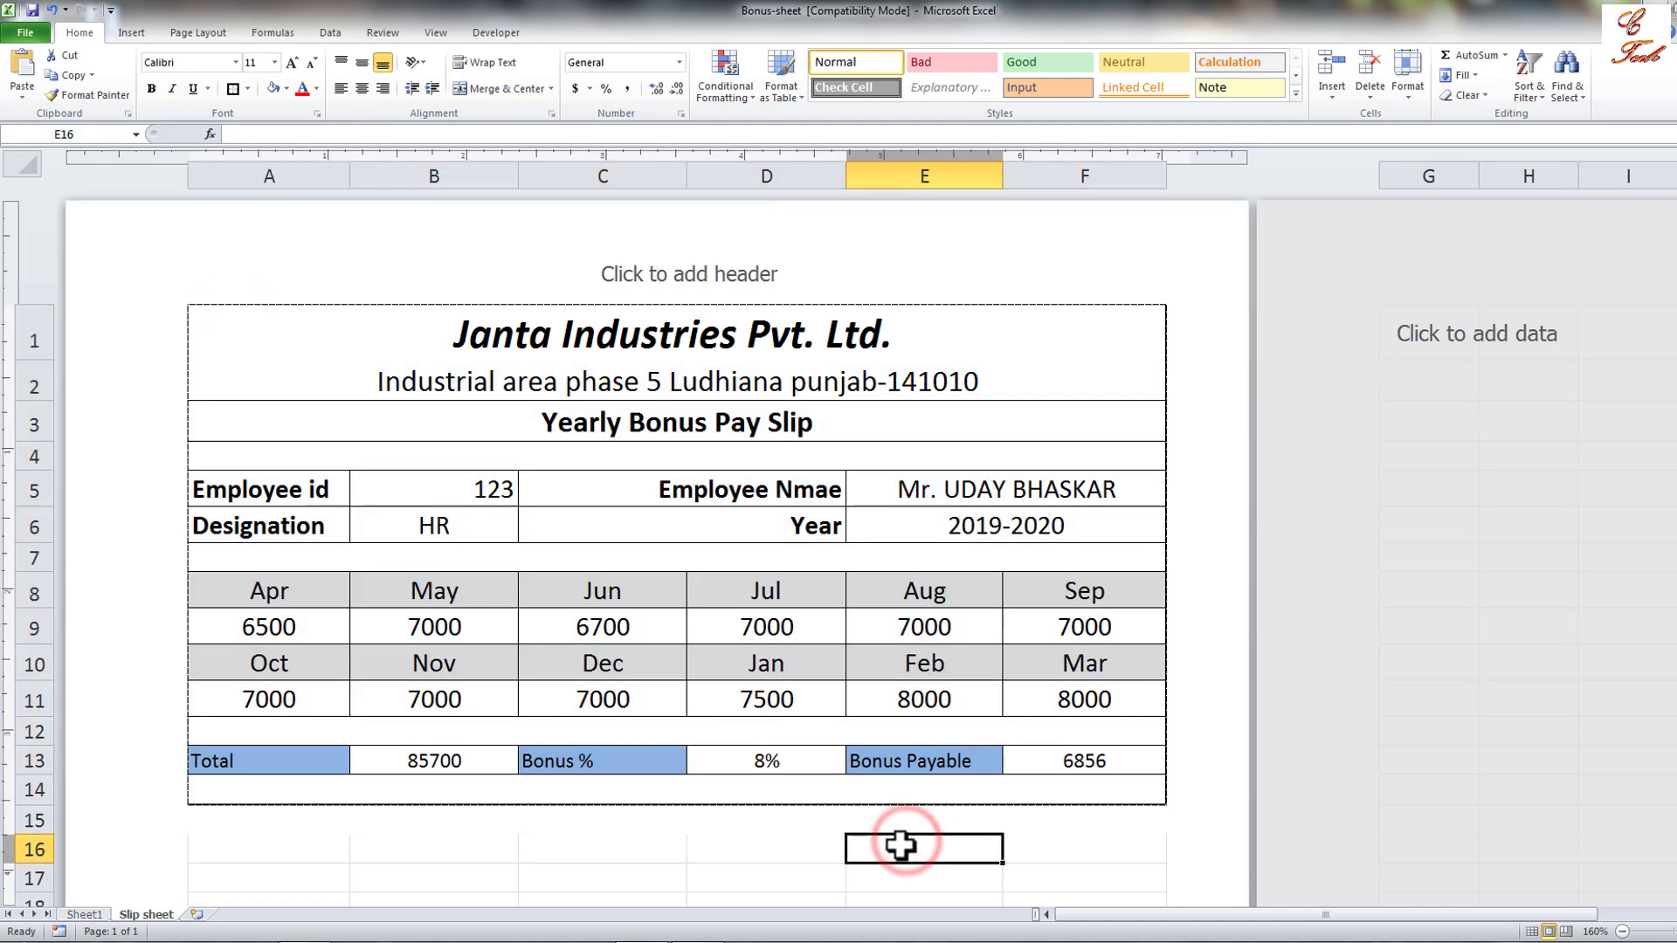